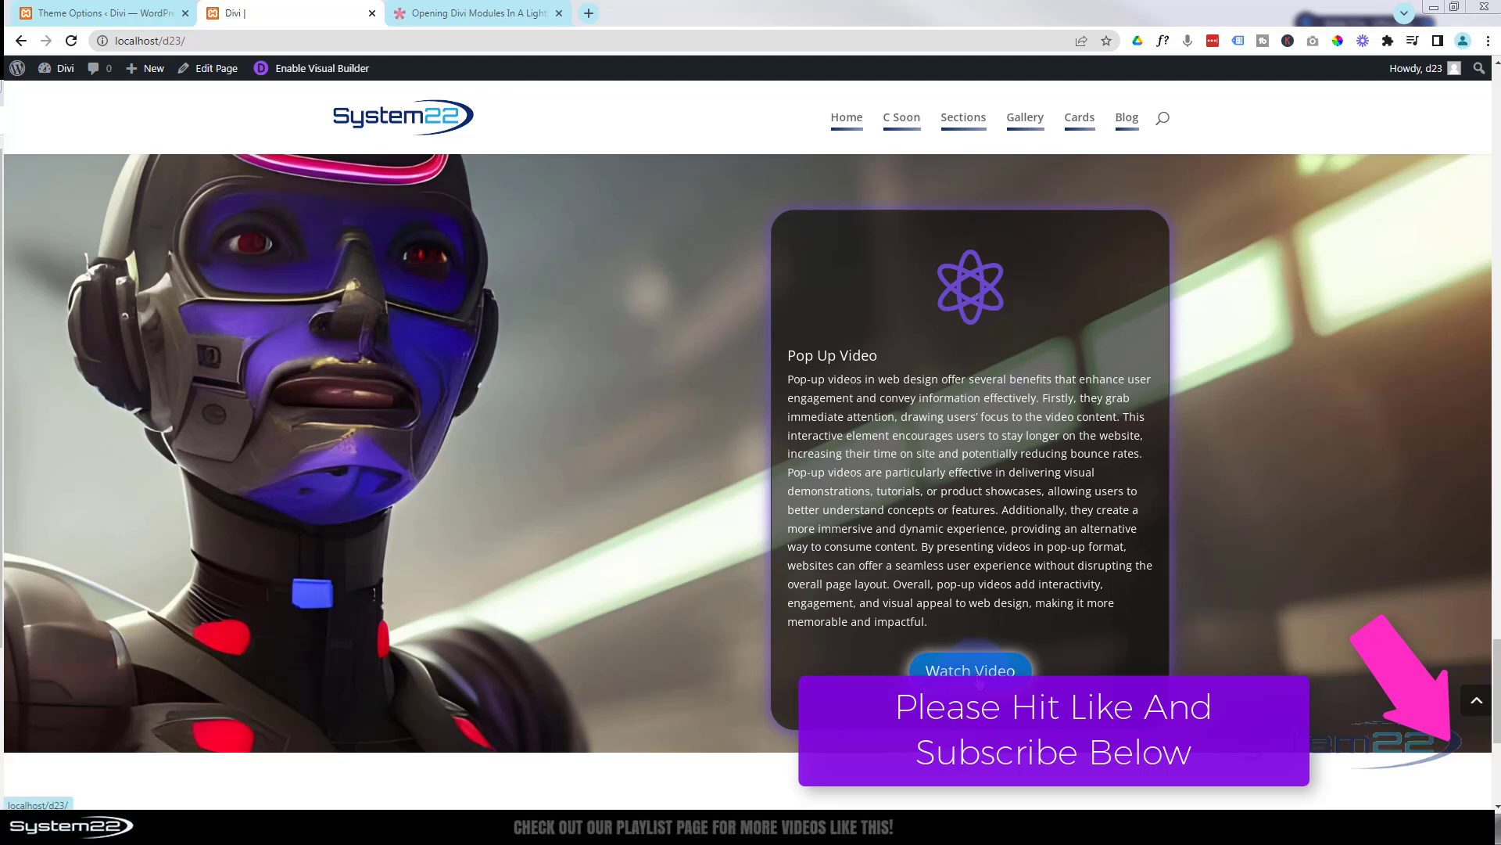
# - Preview the Watch Video lightbox, scrub the YouTube video to about 5:51, then close it and view the help article
pyautogui.click(966, 673)
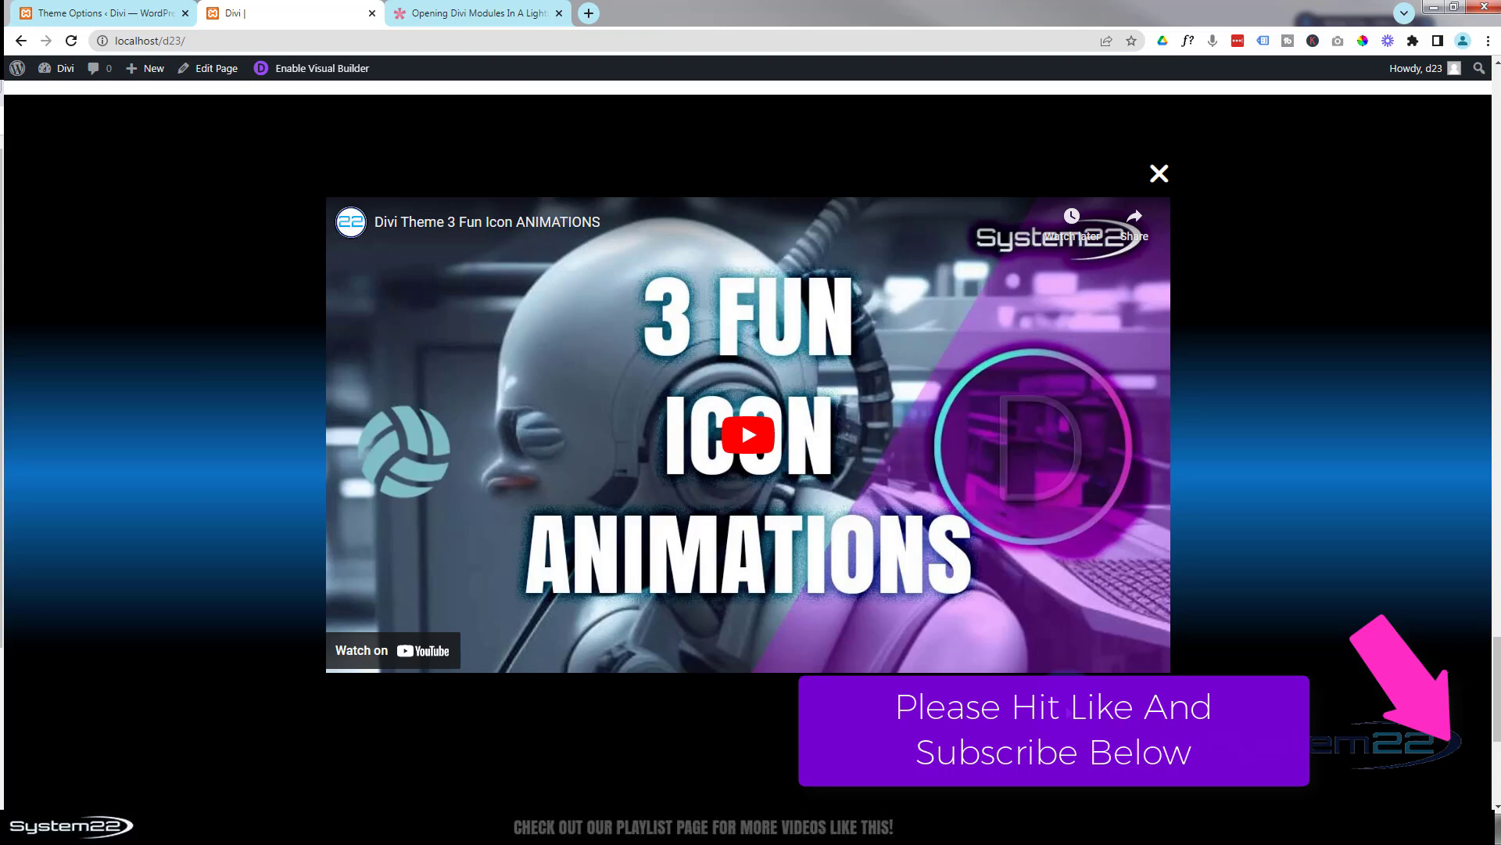
pyautogui.click(763, 438)
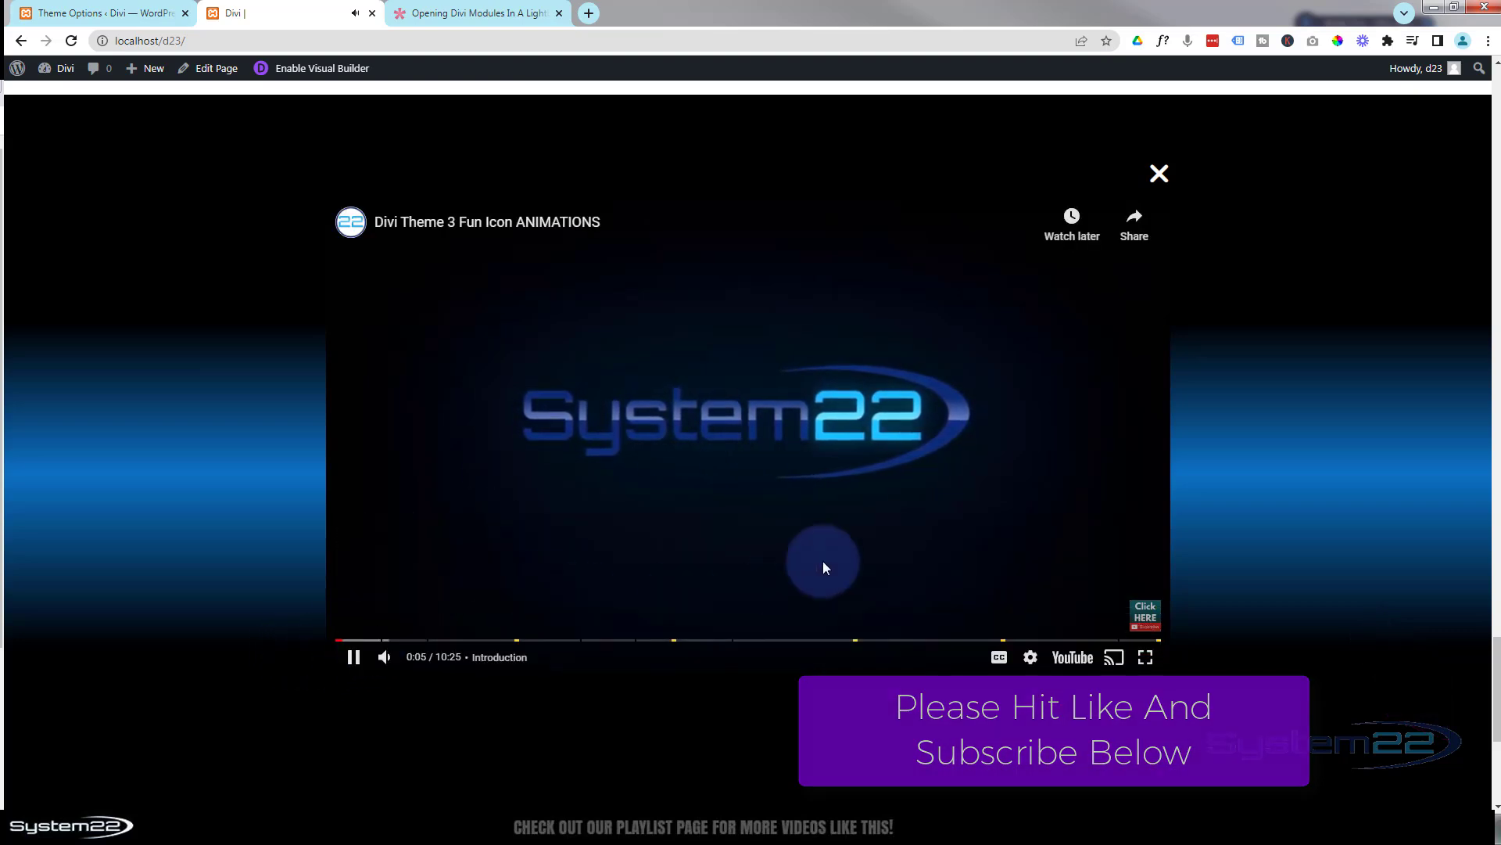
pyautogui.moveTo(739, 640); pyautogui.dragTo(801, 639)
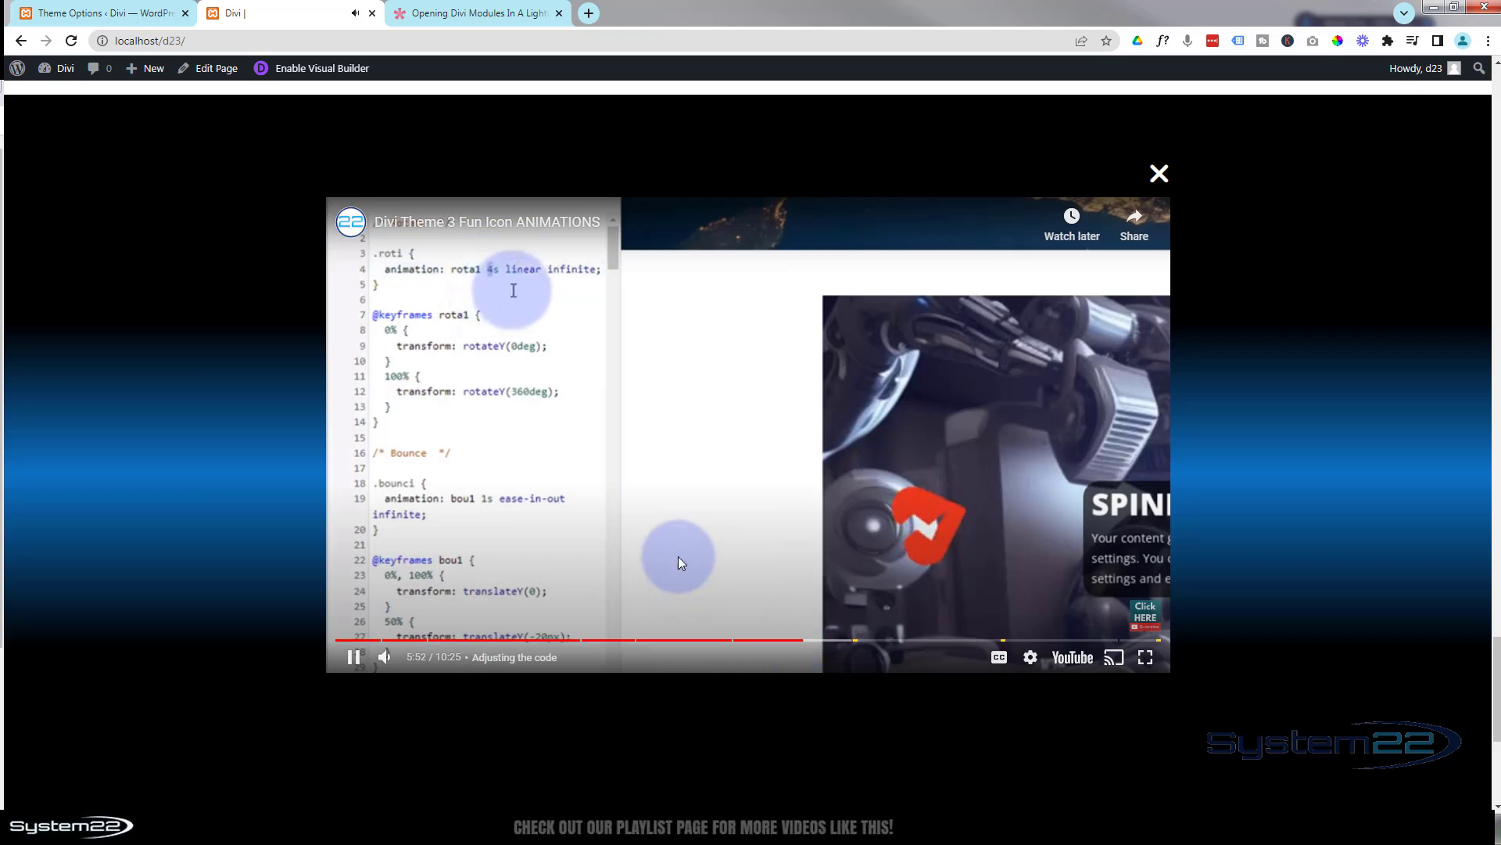
pyautogui.click(354, 657)
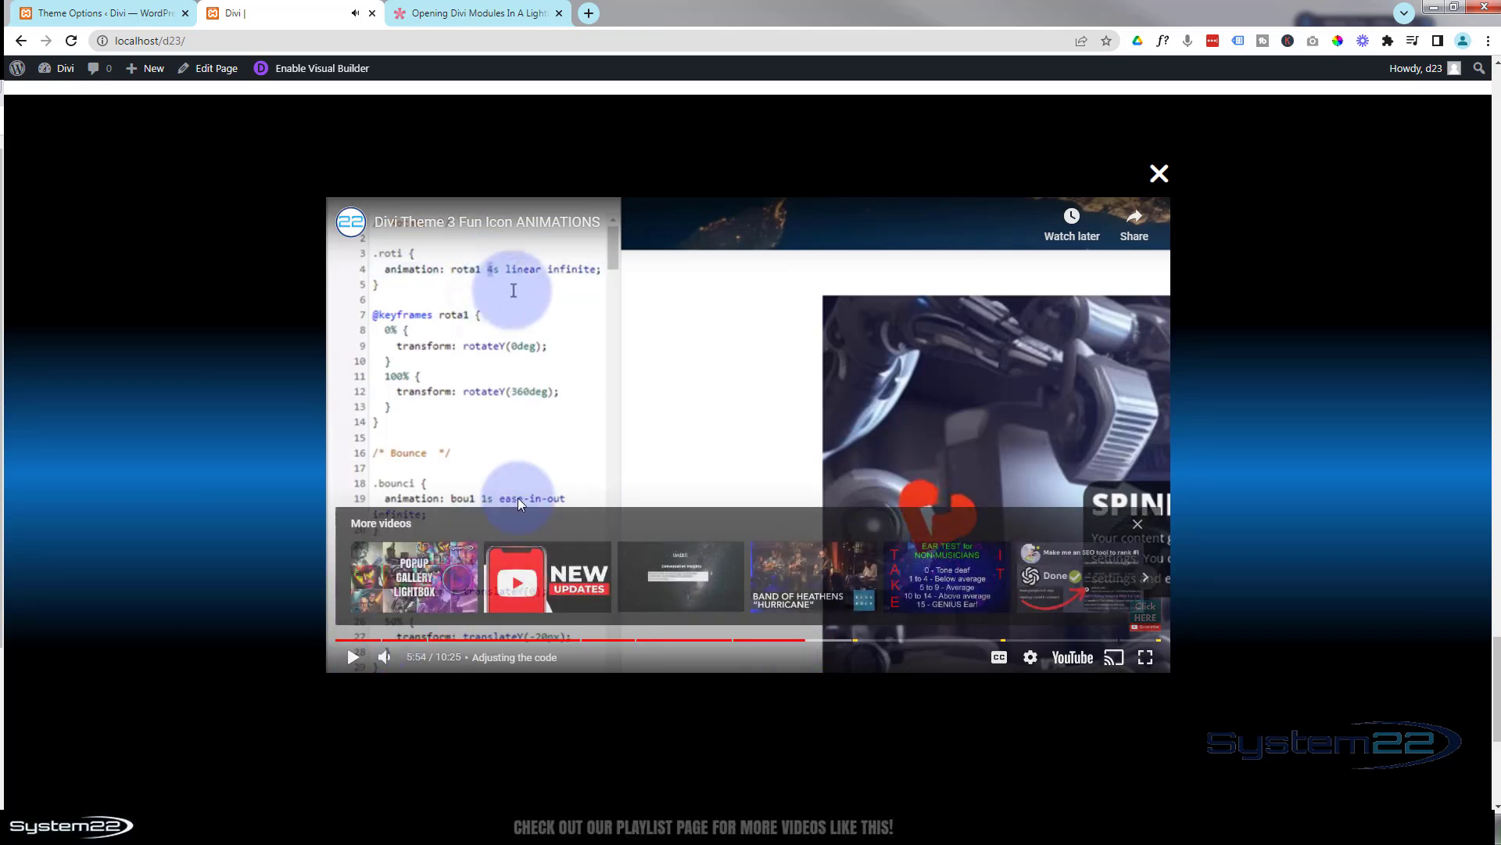
pyautogui.click(1158, 172)
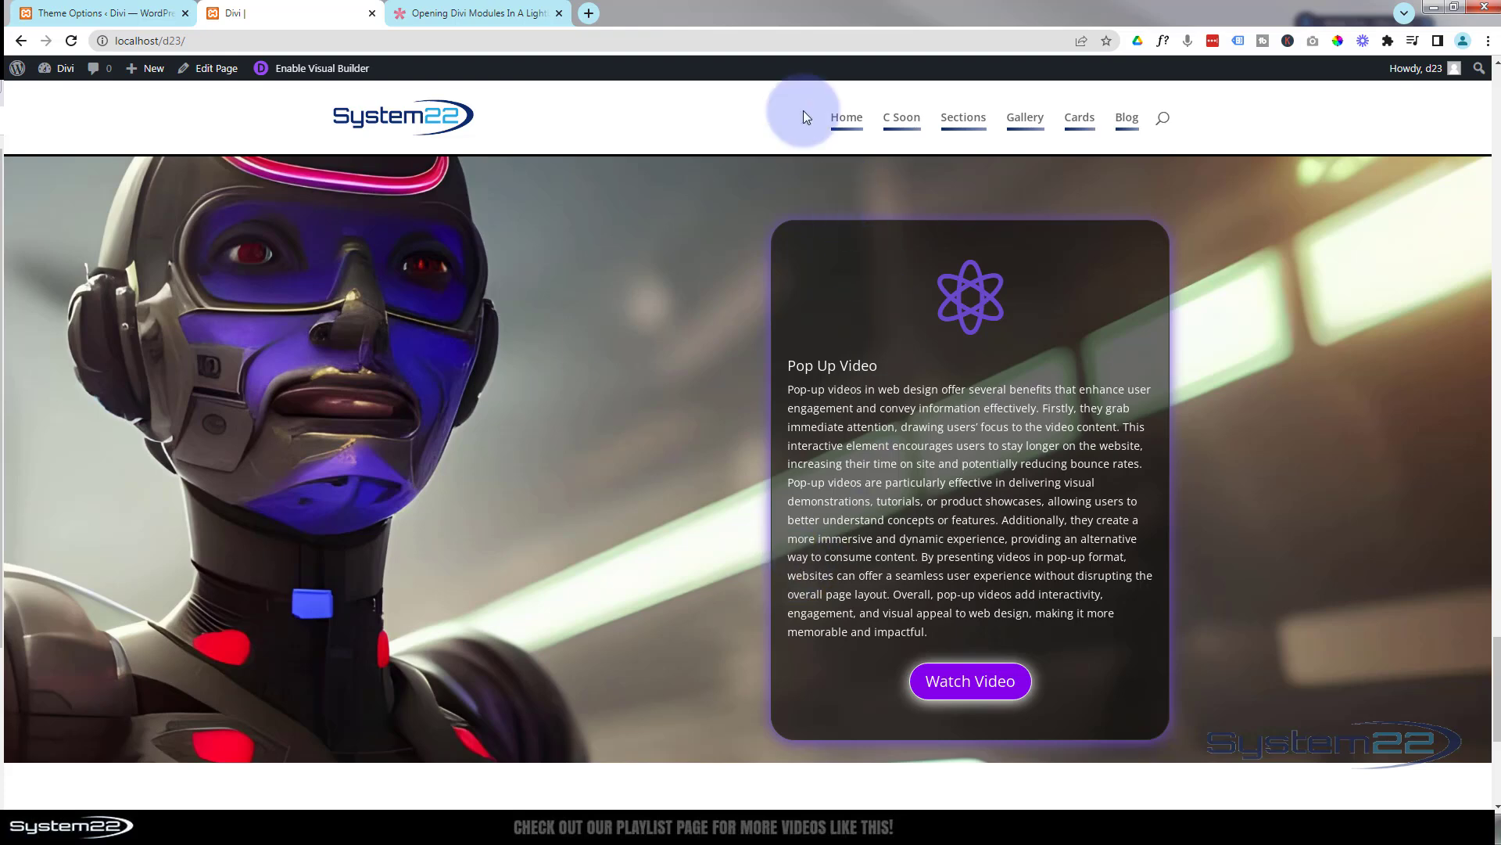
pyautogui.click(501, 16)
# - Reopen the Divi page in the Visual Builder
pyautogui.click(381, 238)
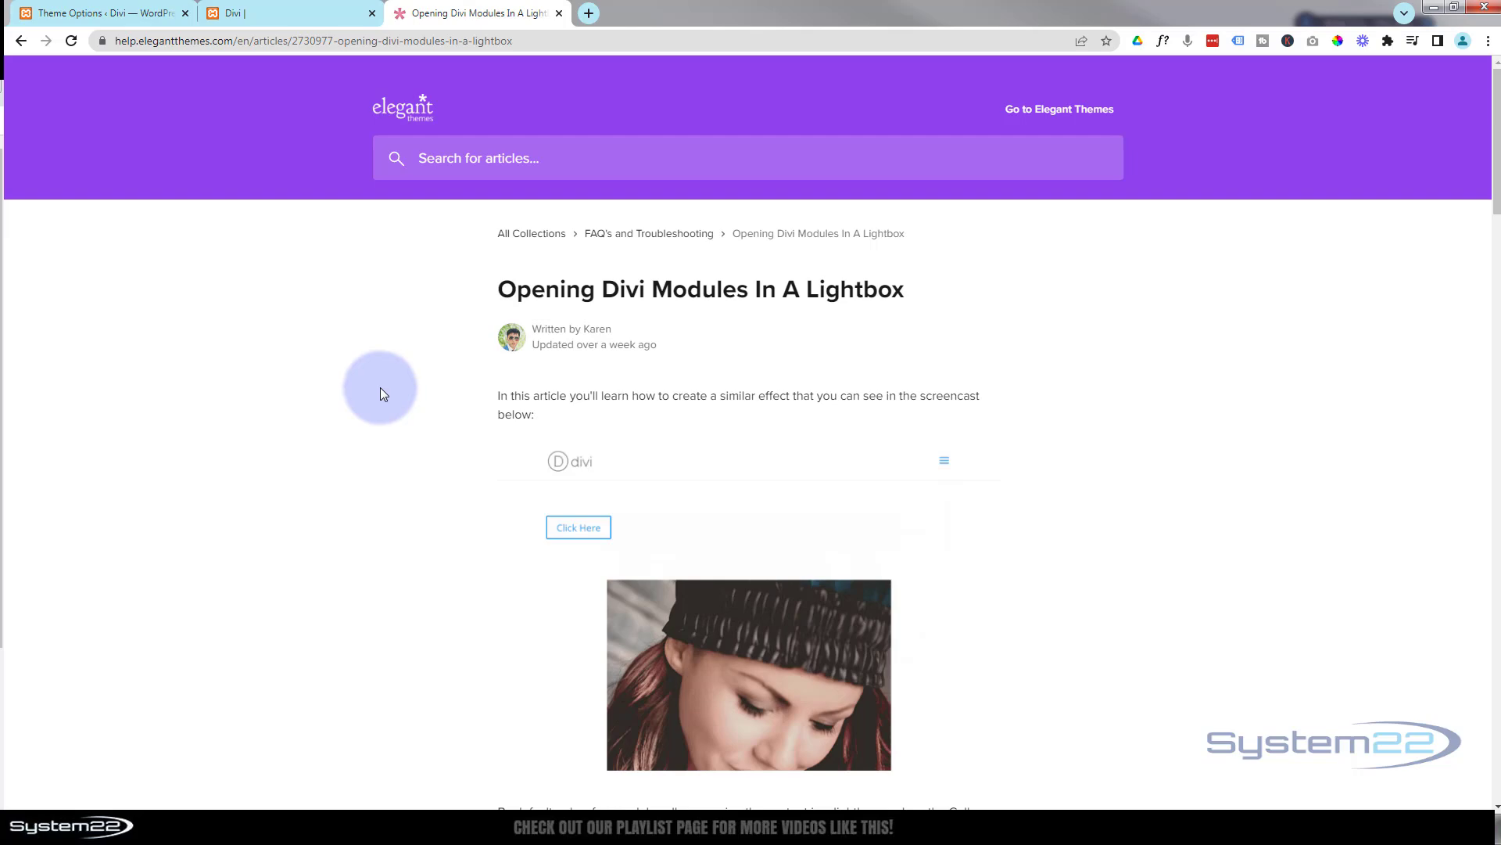
pyautogui.scroll(-2, 380, 387)
pyautogui.scroll(-2, 382, 393)
pyautogui.scroll(4, 387, 395)
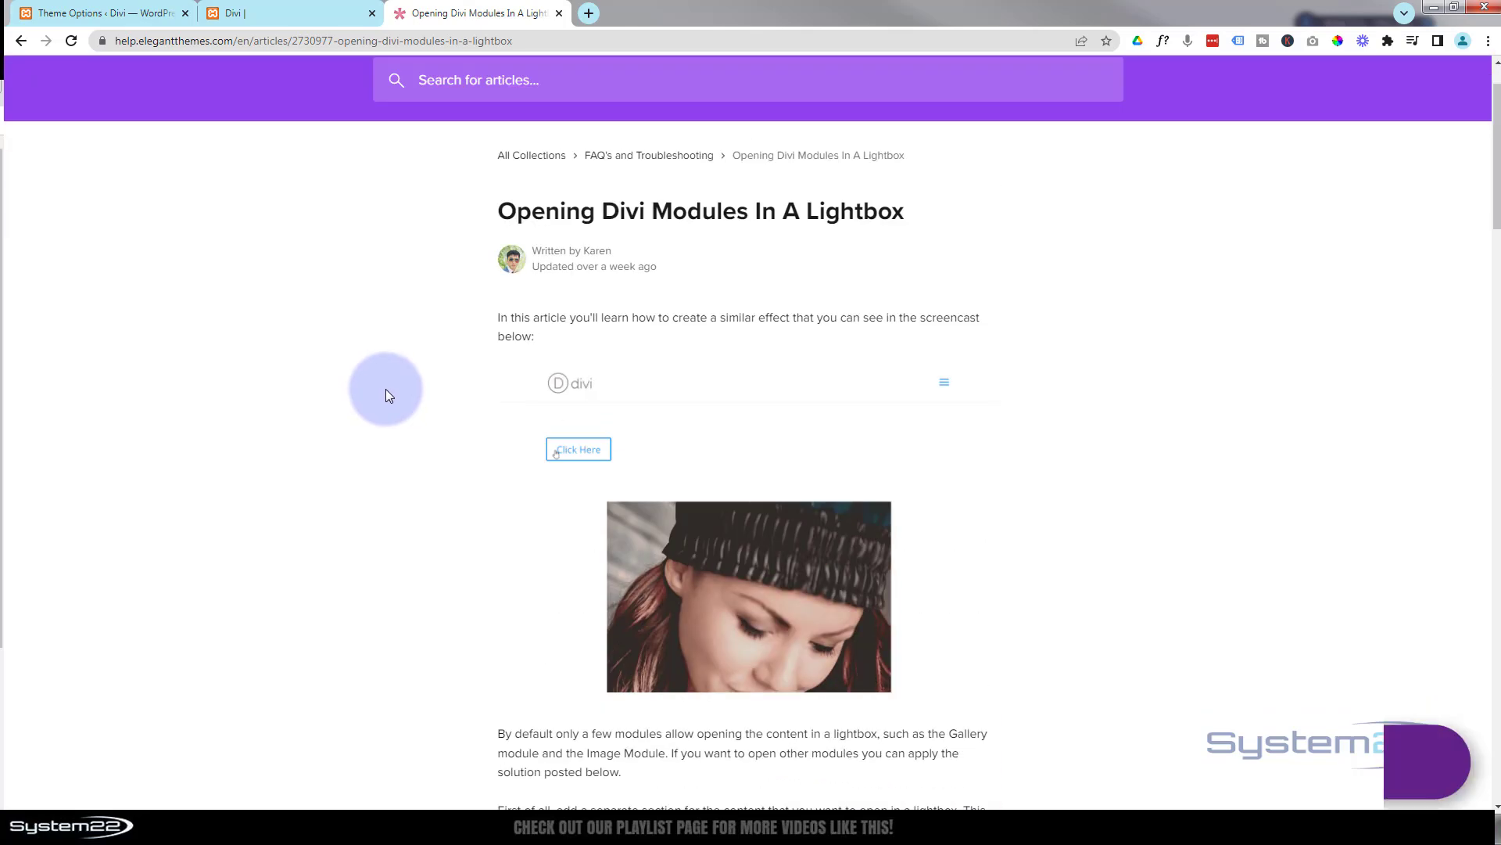
pyautogui.click(290, 8)
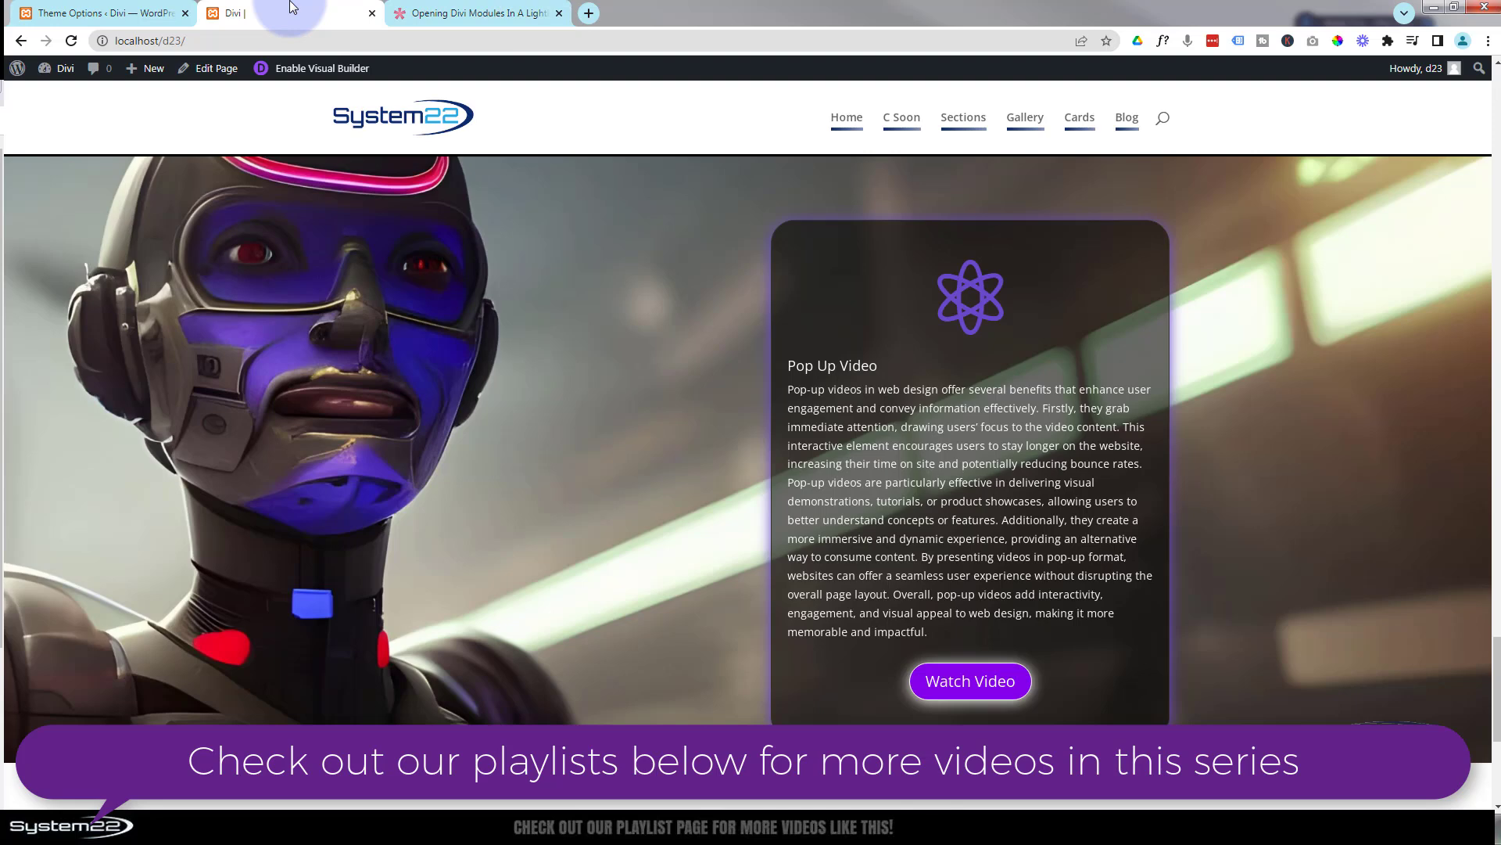
pyautogui.click(347, 70)
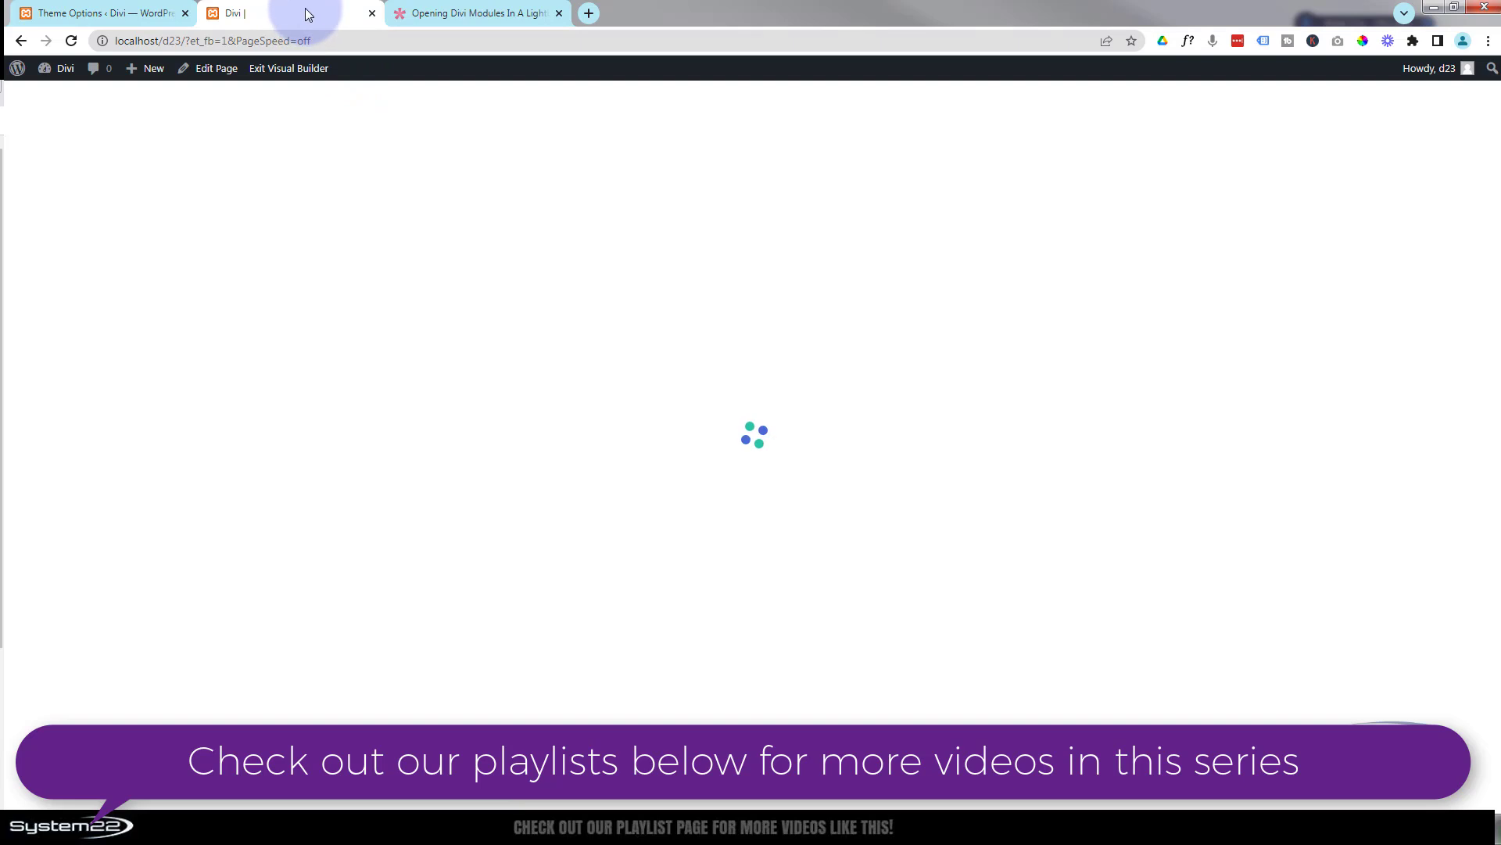
# - Copy the help article's complete lightbox CSS code block
pyautogui.click(477, 14)
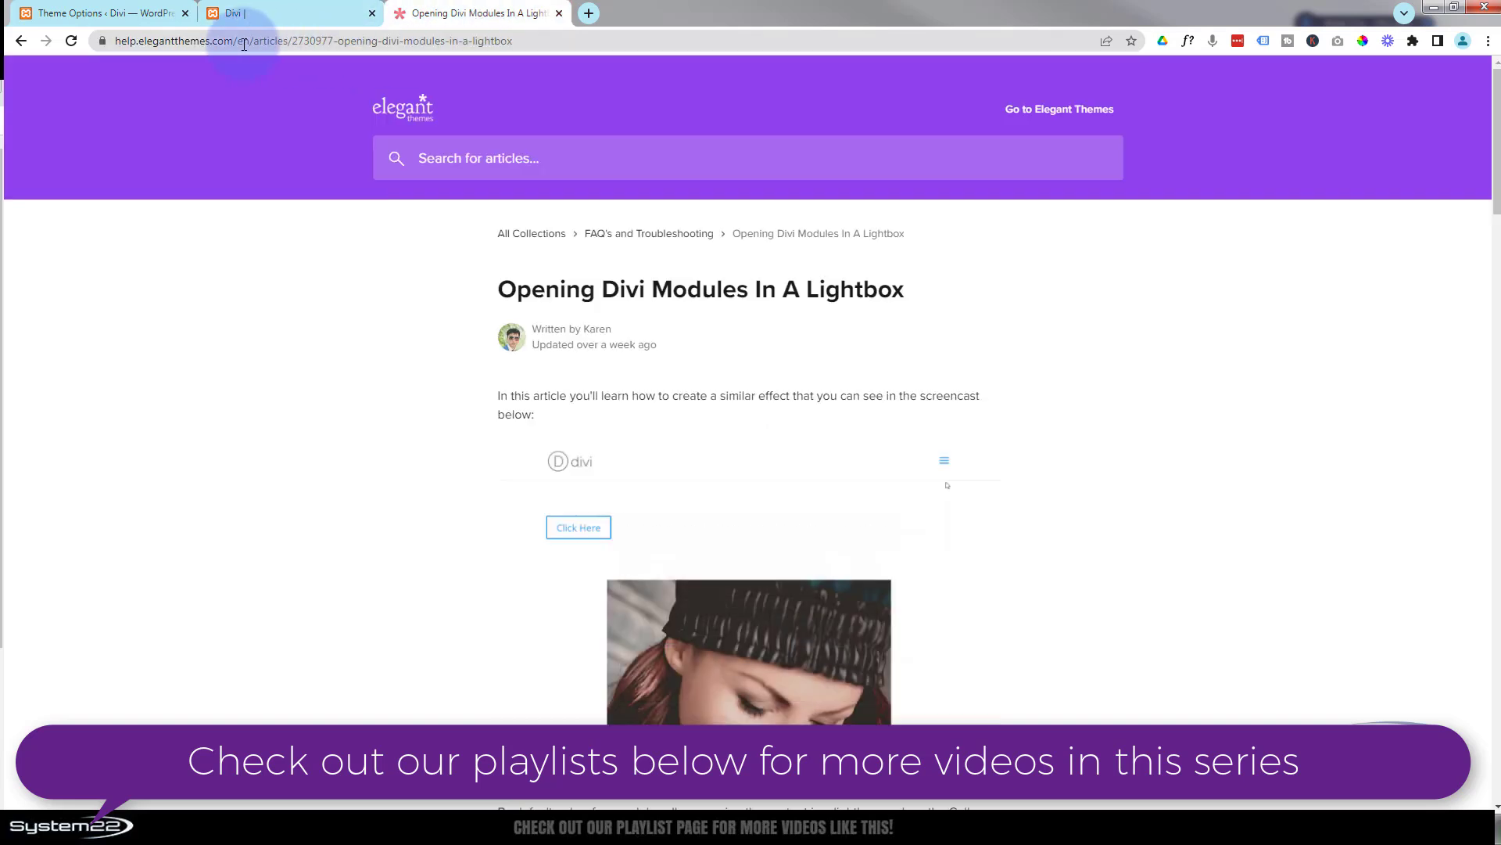
pyautogui.click(127, 42)
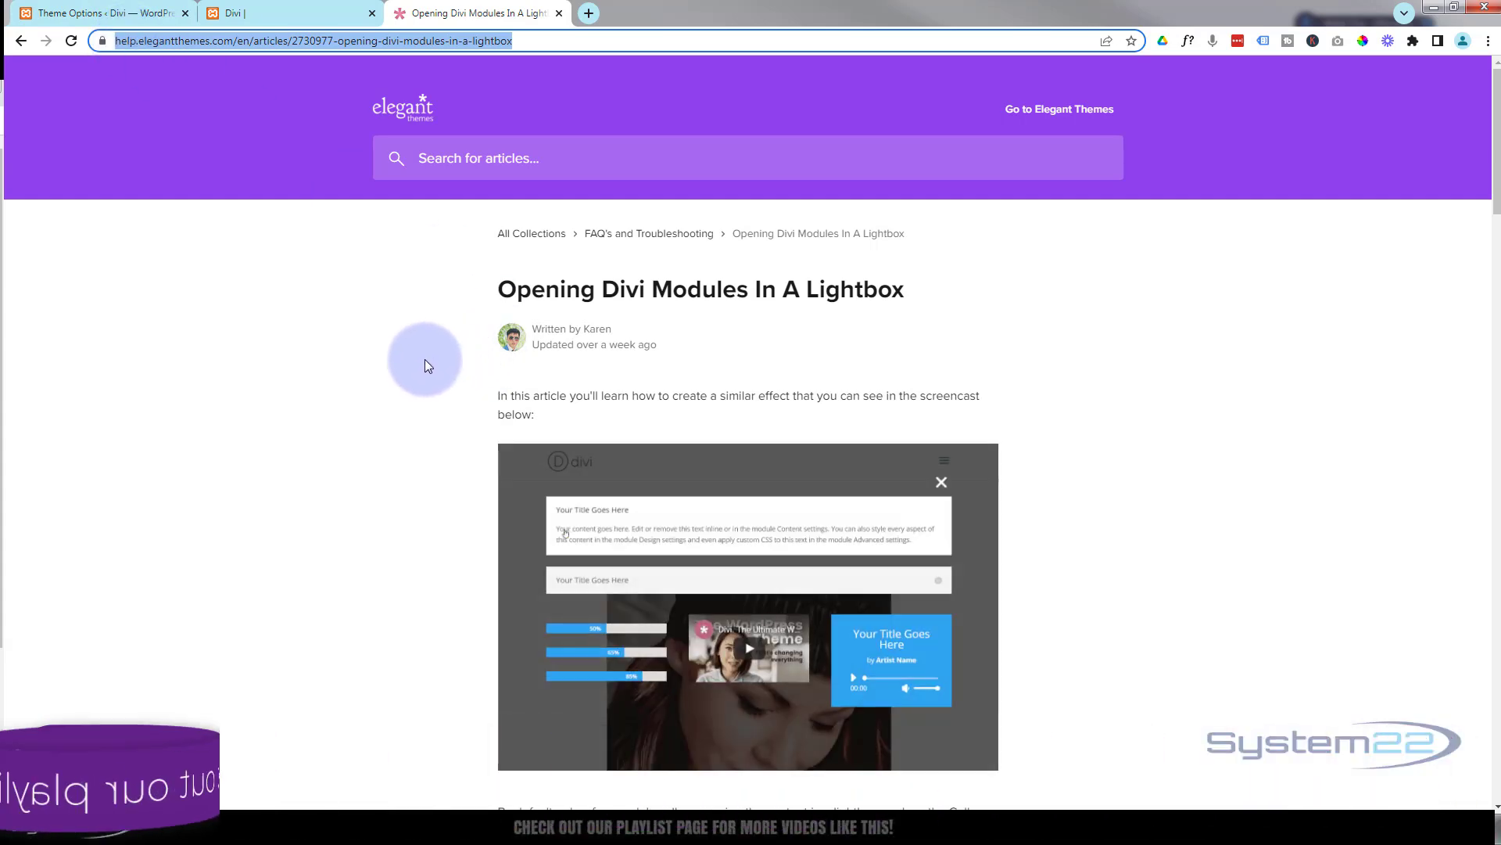
pyautogui.scroll(-9, 424, 359)
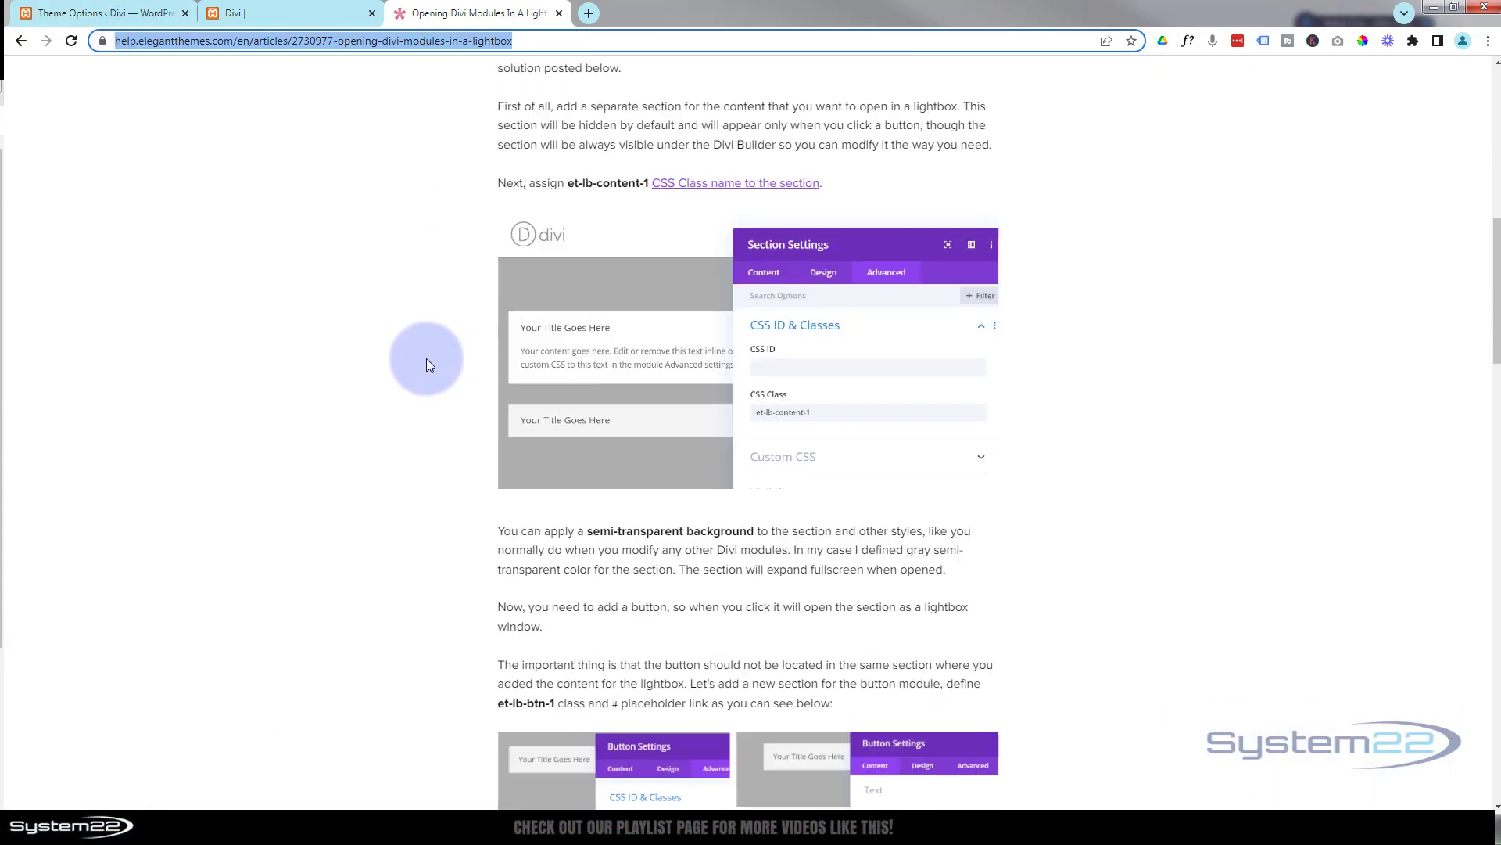
pyautogui.scroll(-8, 425, 364)
pyautogui.scroll(-3, 425, 362)
pyautogui.scroll(-1, 426, 361)
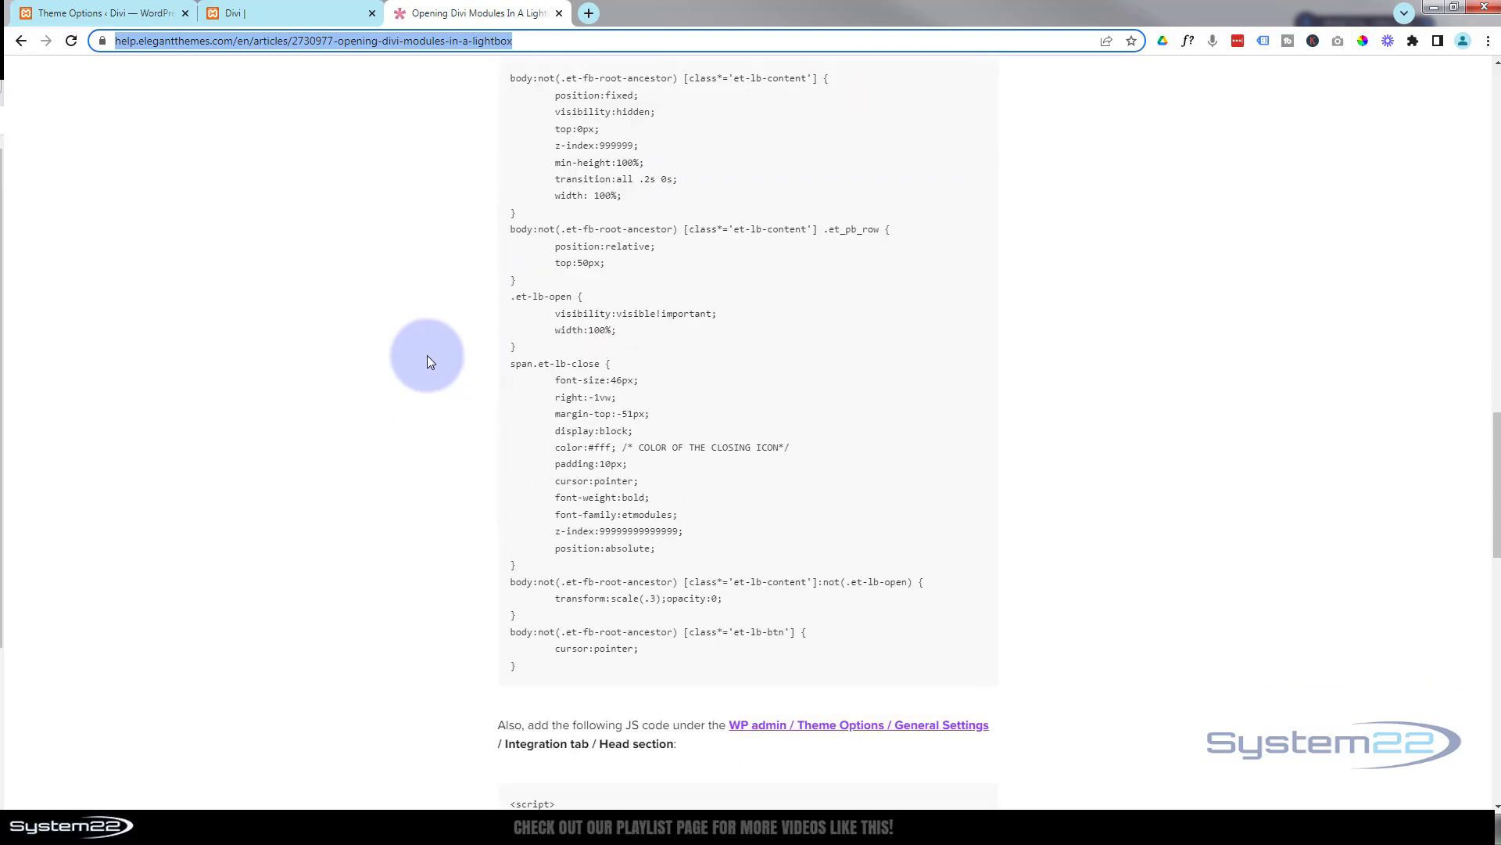
pyautogui.click(512, 74)
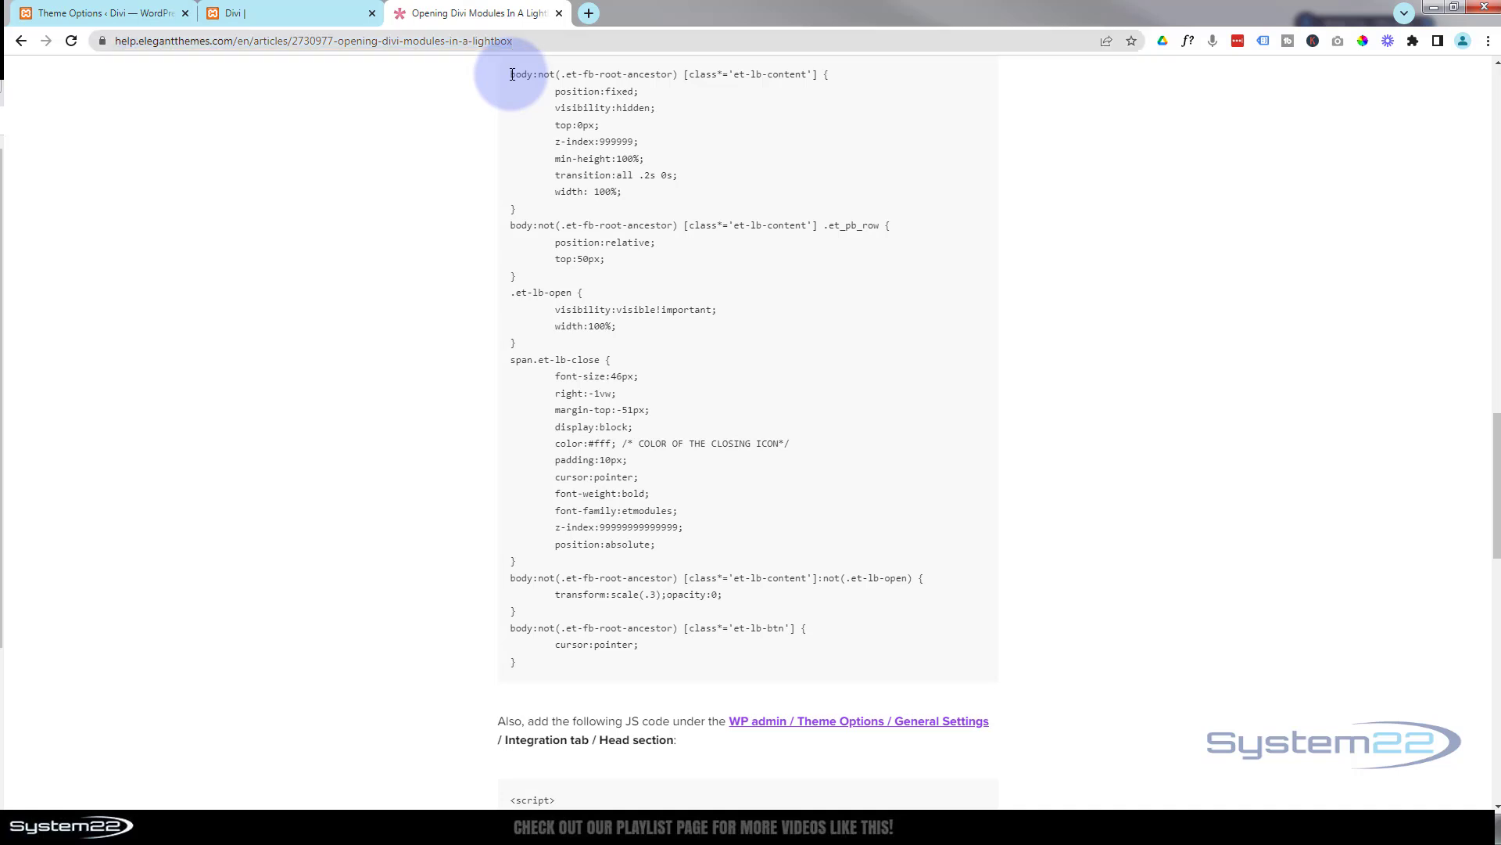
pyautogui.moveTo(513, 75); pyautogui.dragTo(591, 666)
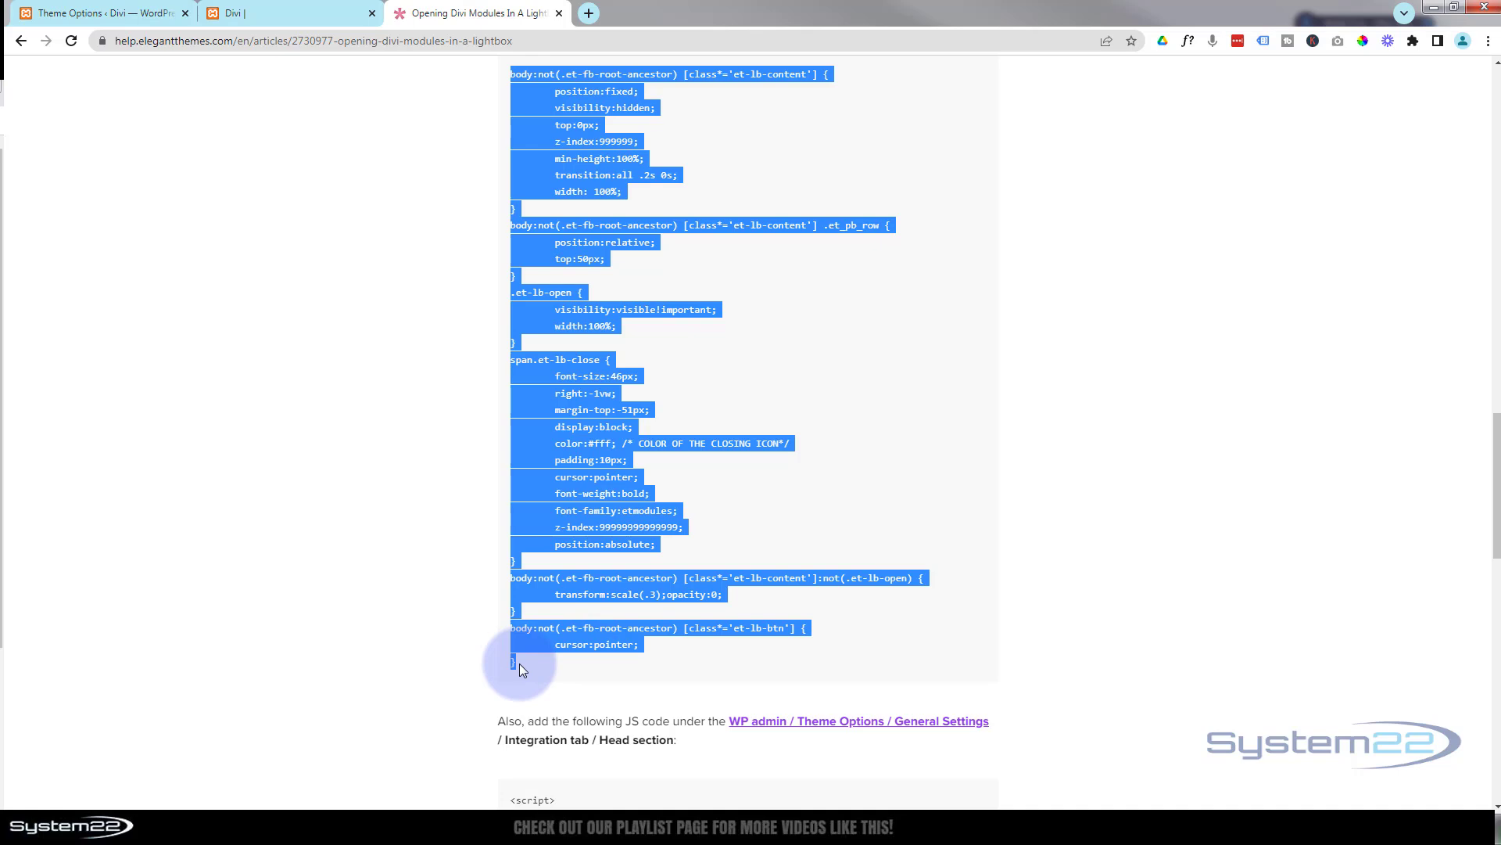
pyautogui.rightClick(570, 449)
pyautogui.click(601, 468)
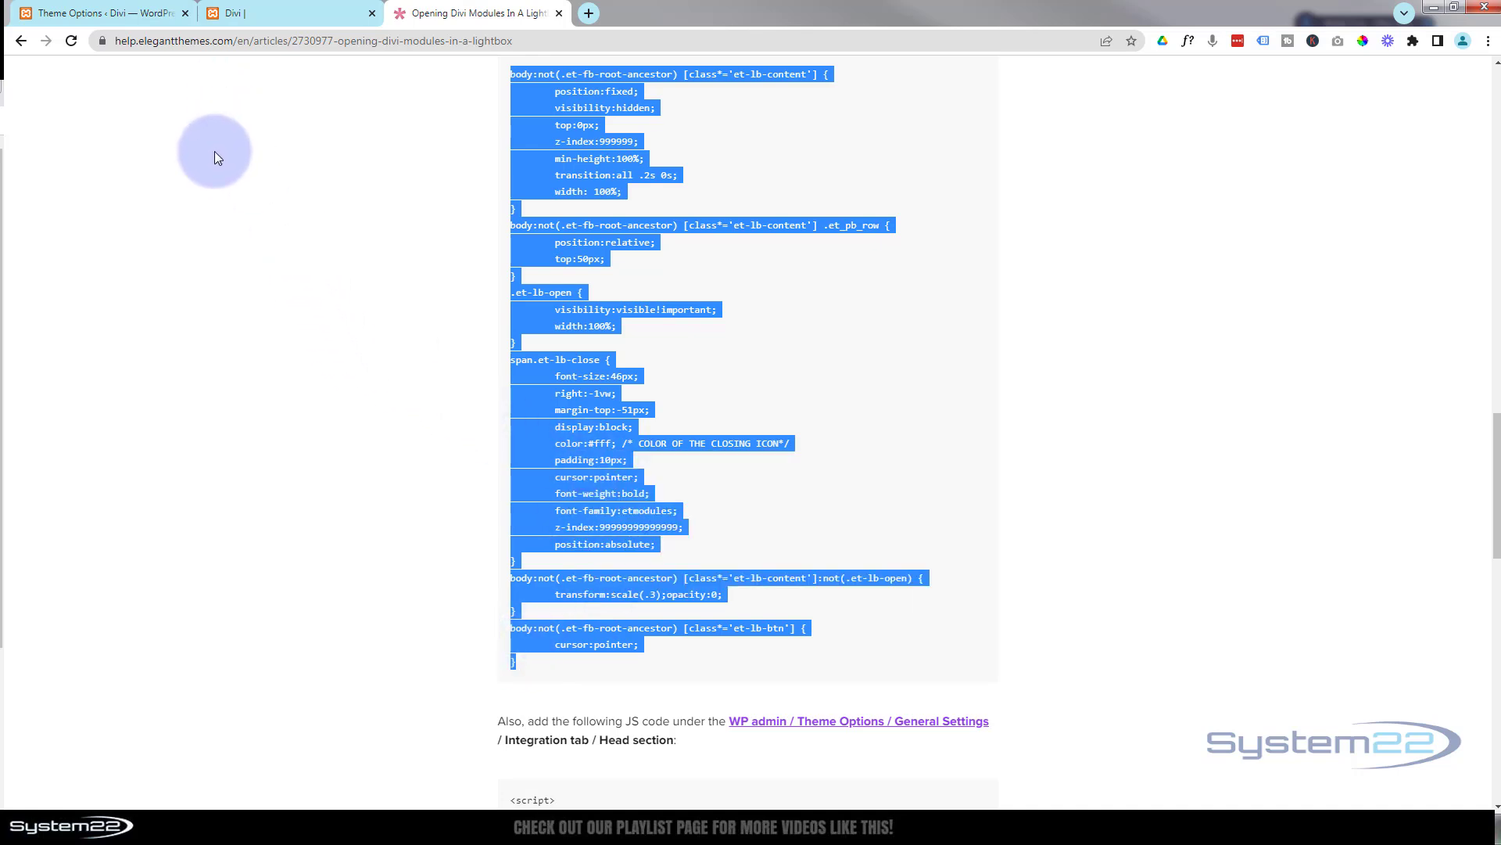
# - Paste the lightbox CSS at the top of Theme Options Custom CSS after three blank lines
pyautogui.click(56, 14)
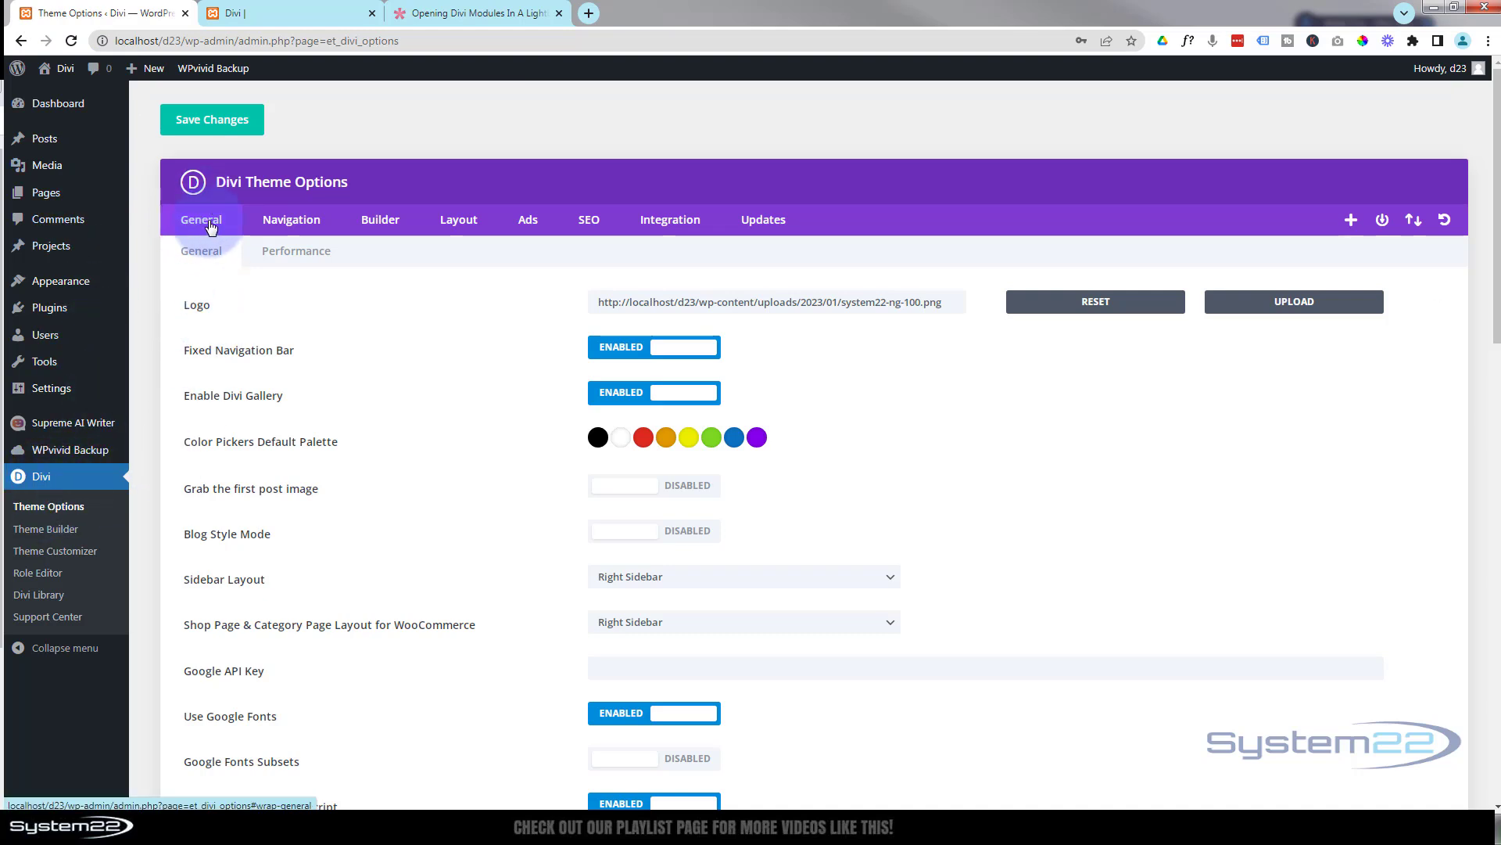
pyautogui.scroll(-6, 391, 444)
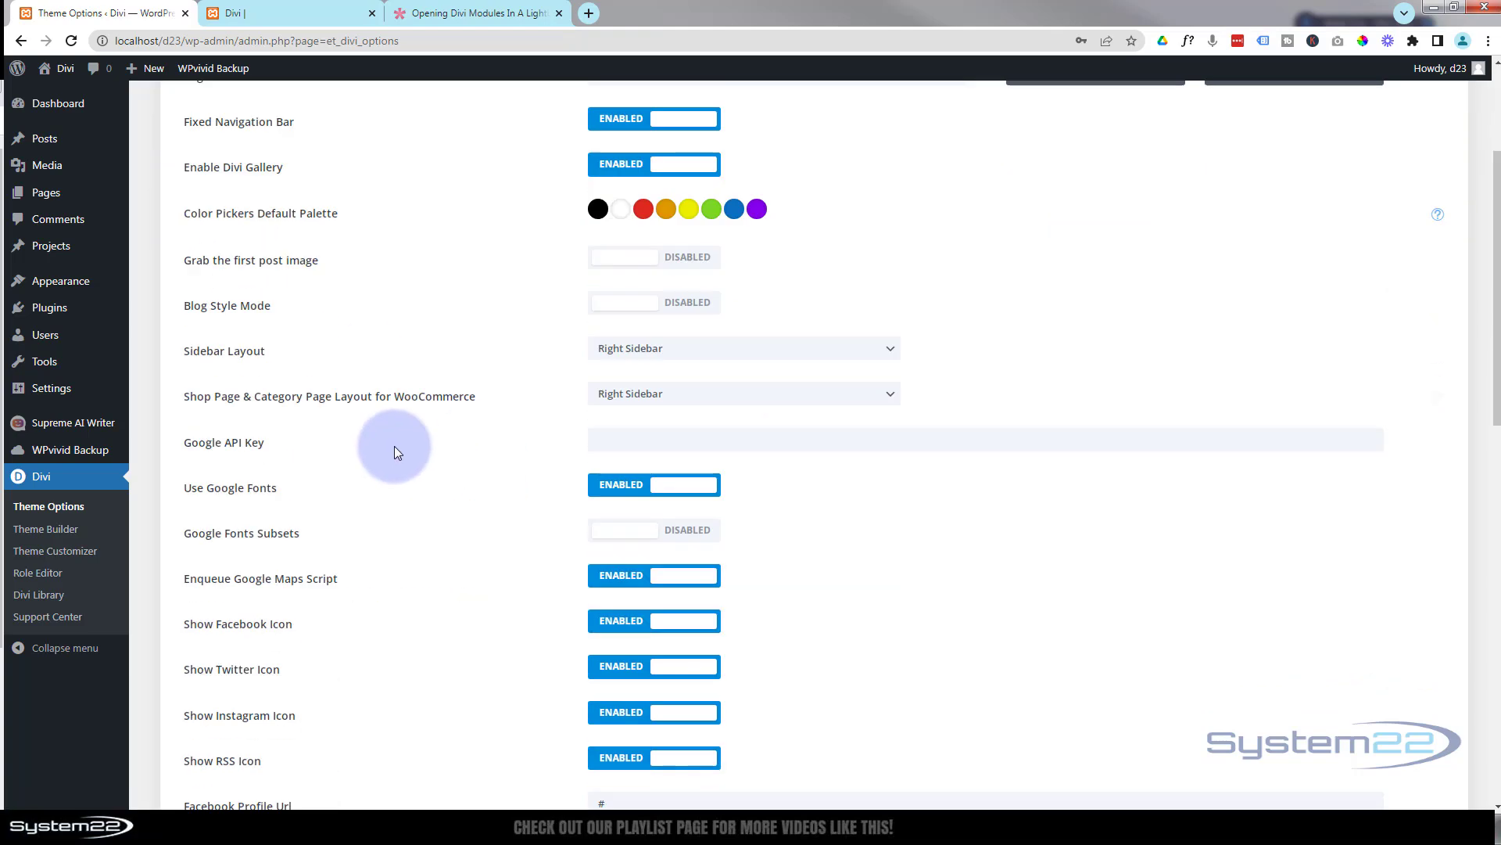
pyautogui.scroll(-9, 396, 446)
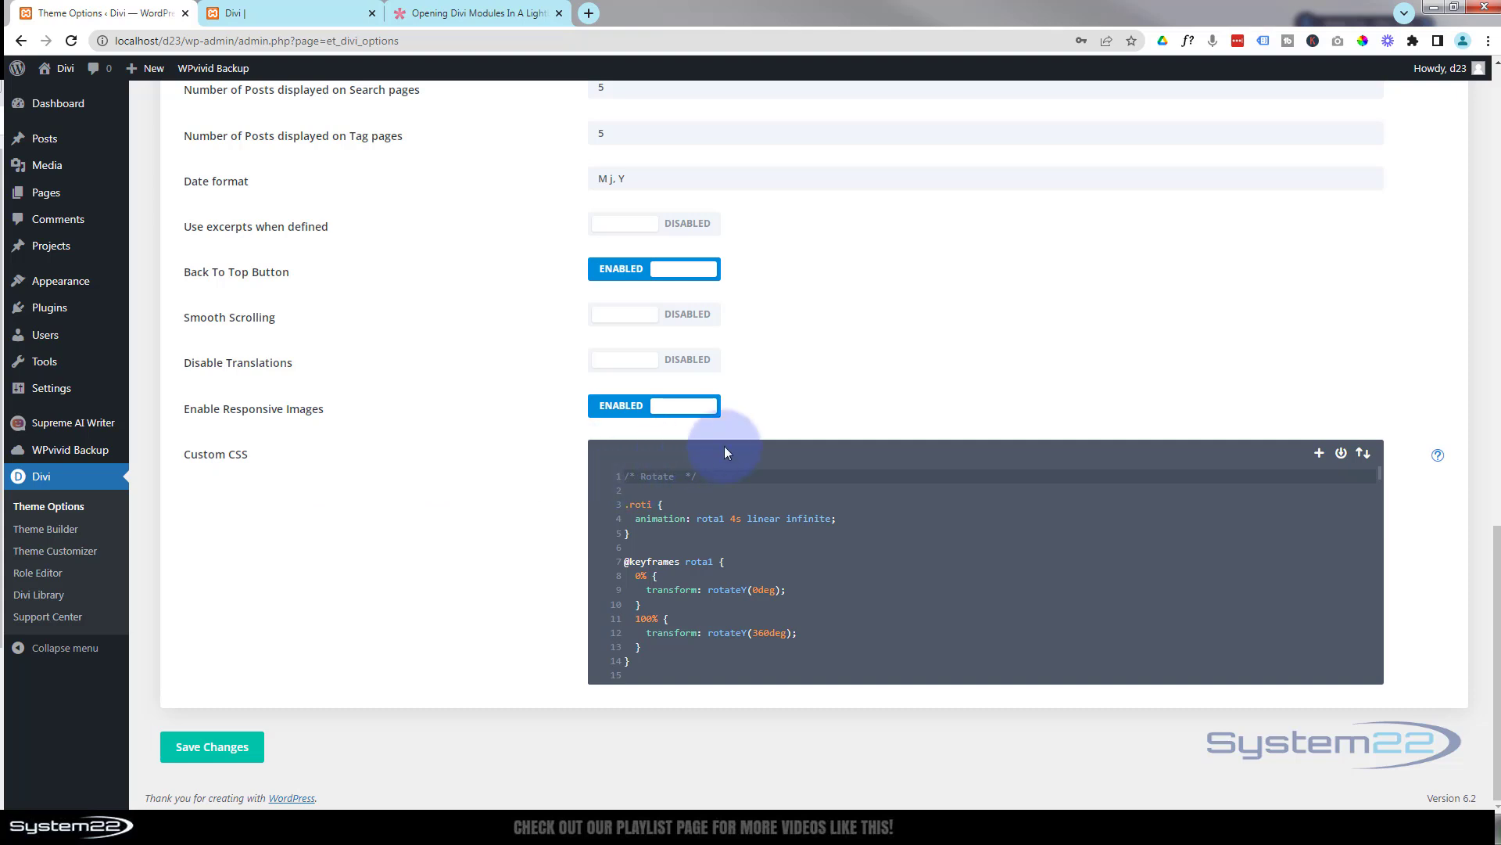
pyautogui.press('Return')
pyautogui.press('Return')
pyautogui.press('Return')
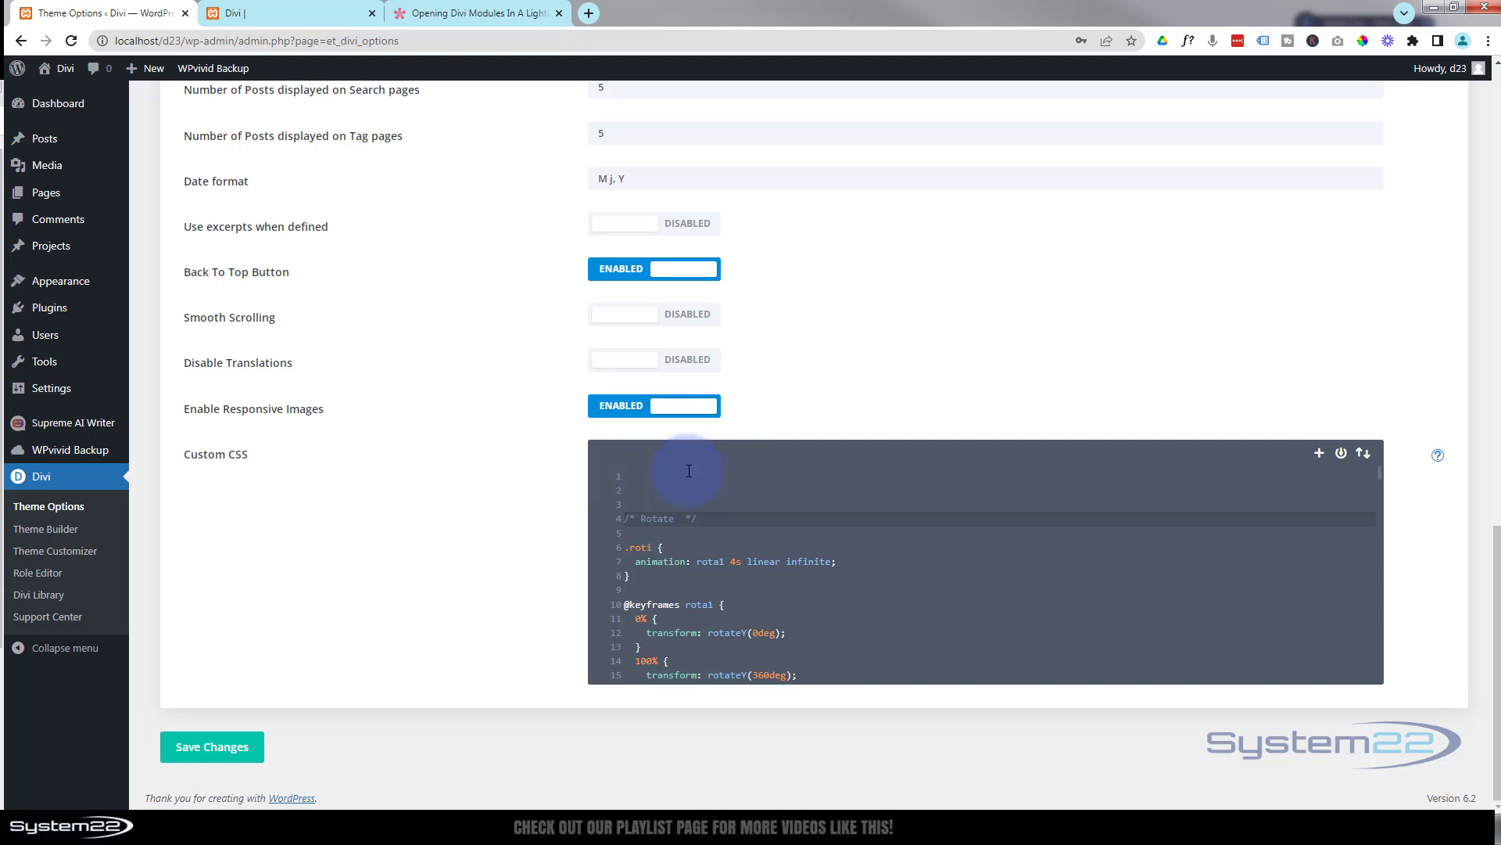
pyautogui.click(635, 475)
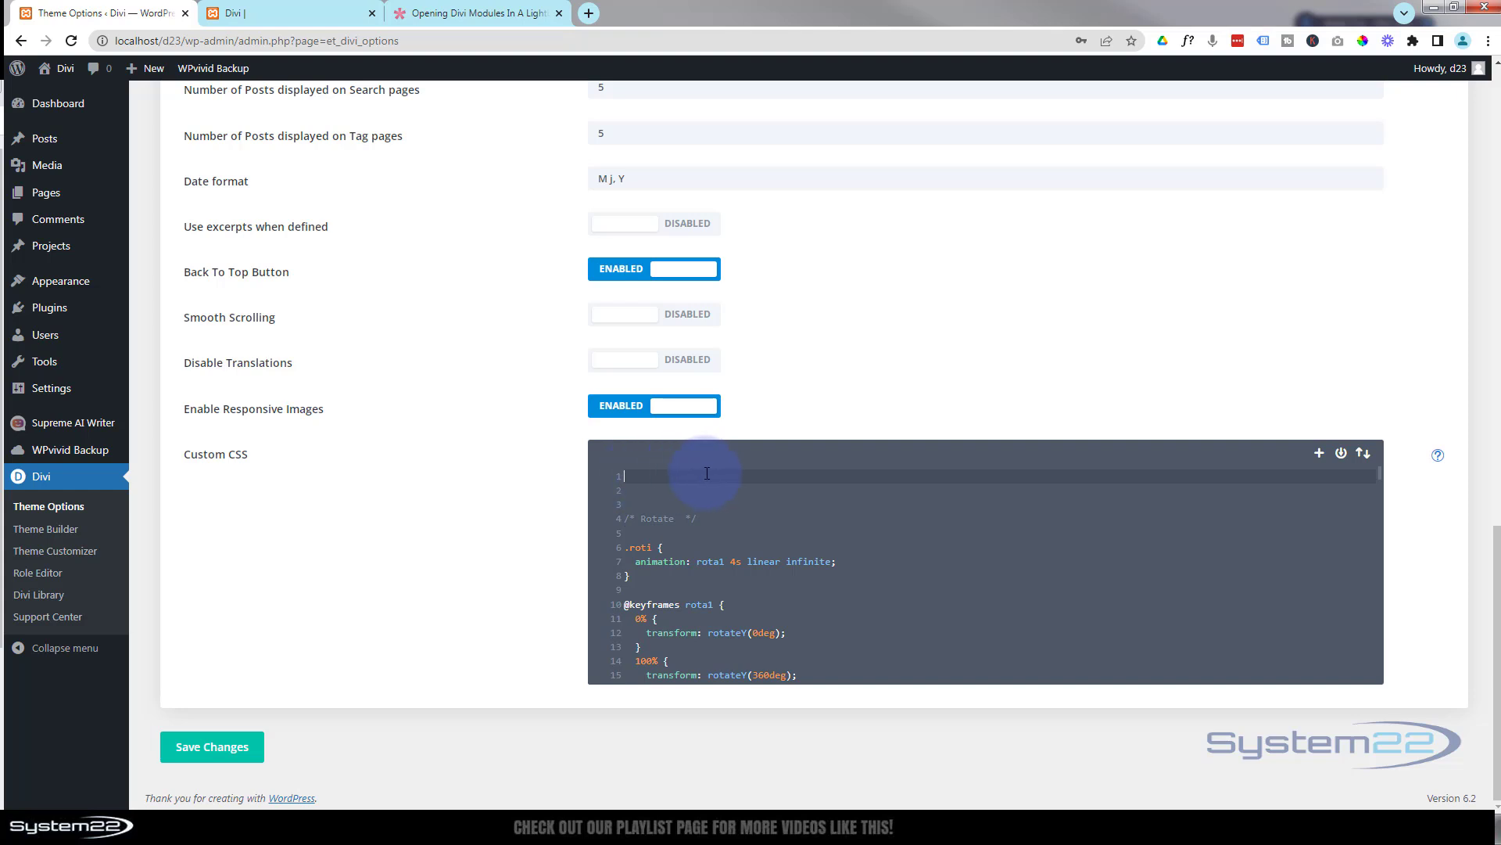
pyautogui.hotkey('ctrl', 'v')
# - Undo the pasted CSS, save the Theme Options changes and return to the help article
pyautogui.scroll(1, 715, 520)
pyautogui.scroll(-2, 715, 522)
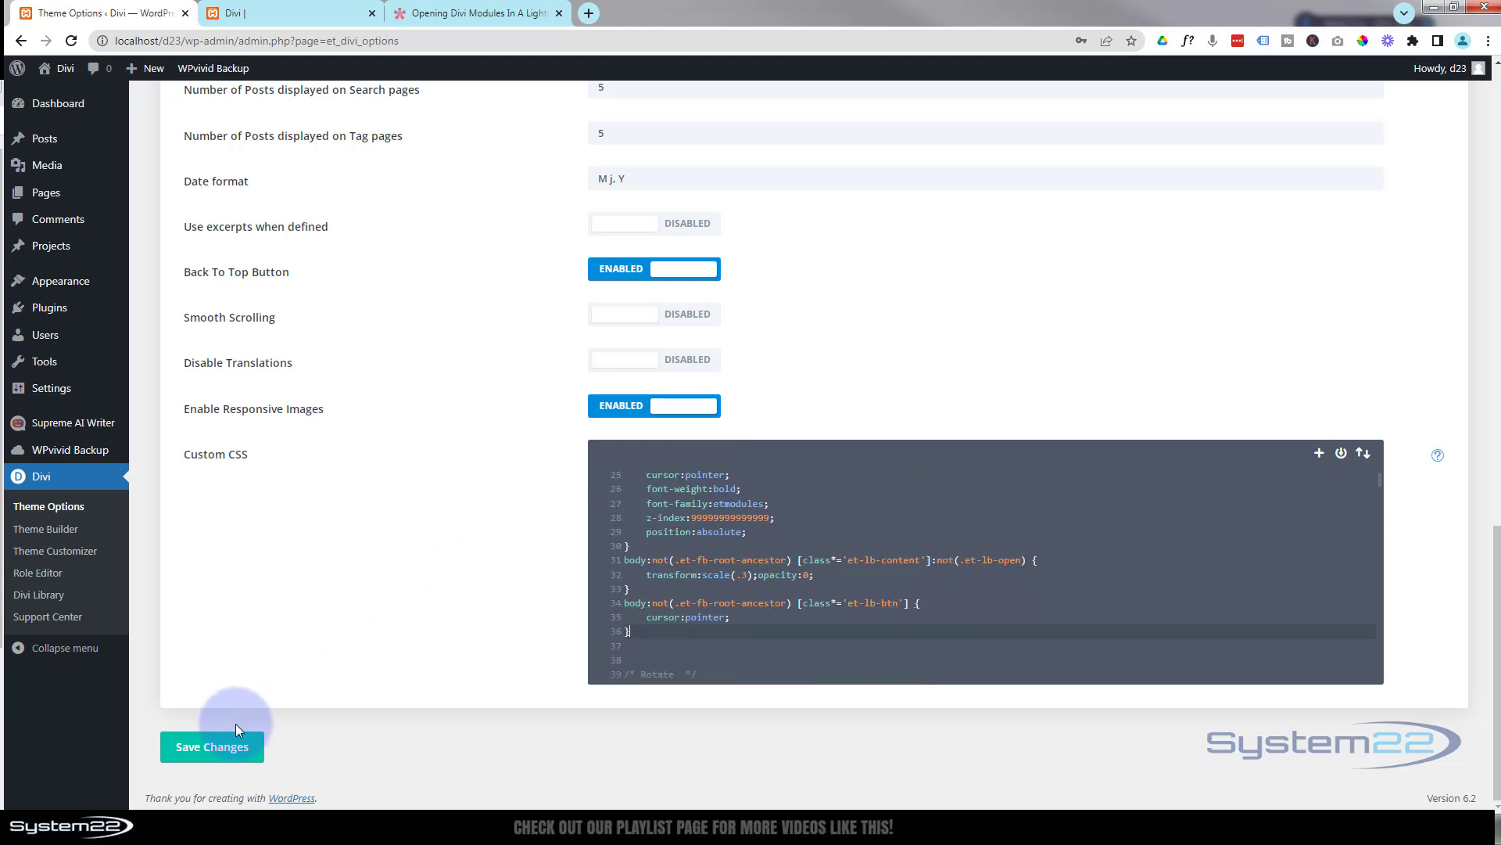
pyautogui.click(206, 757)
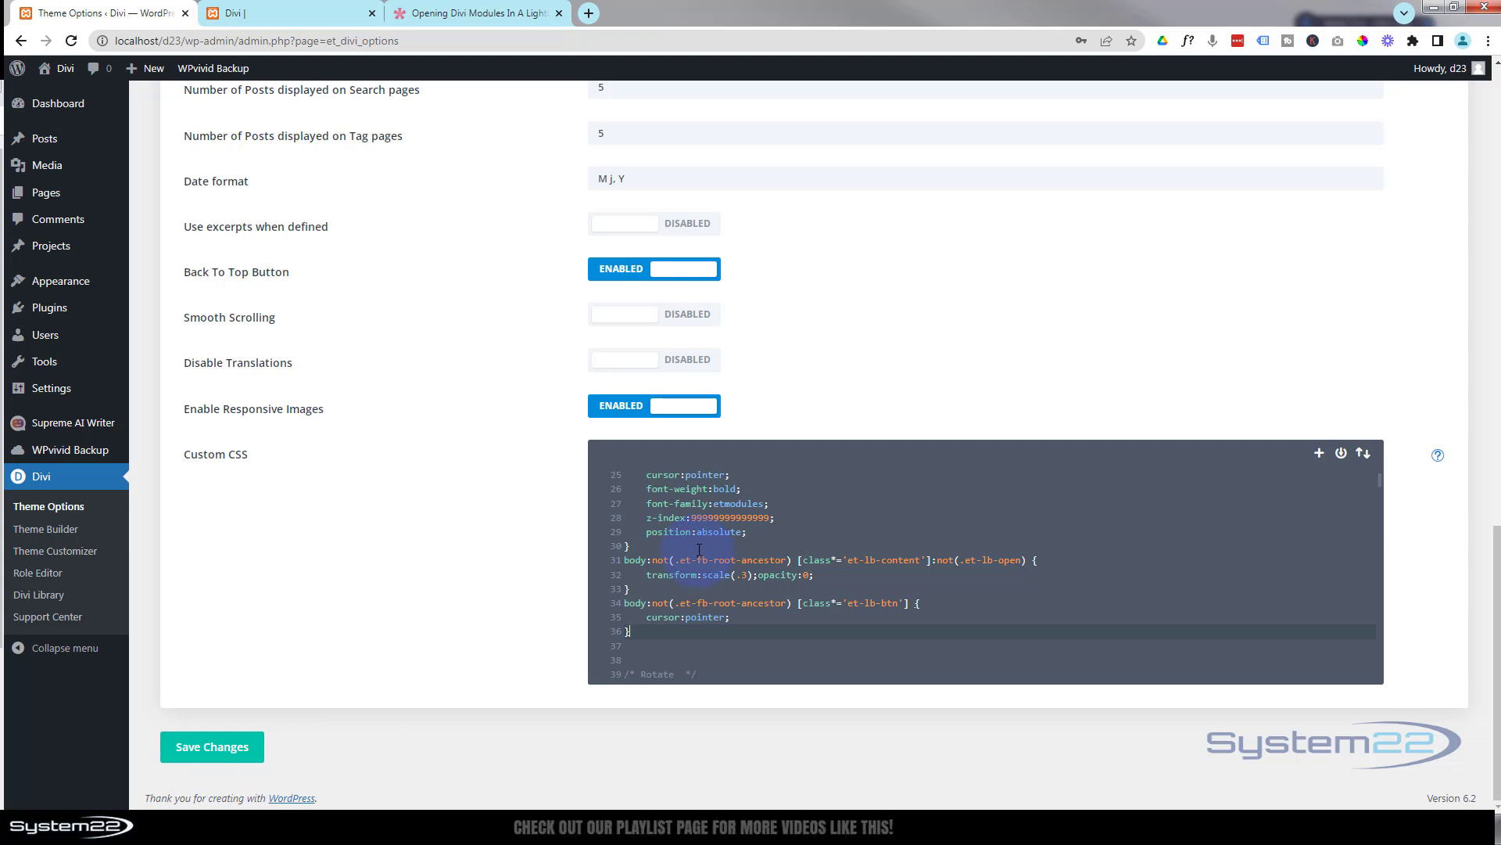
pyautogui.hotkey('ctrl', 'Home')
pyautogui.click(224, 747)
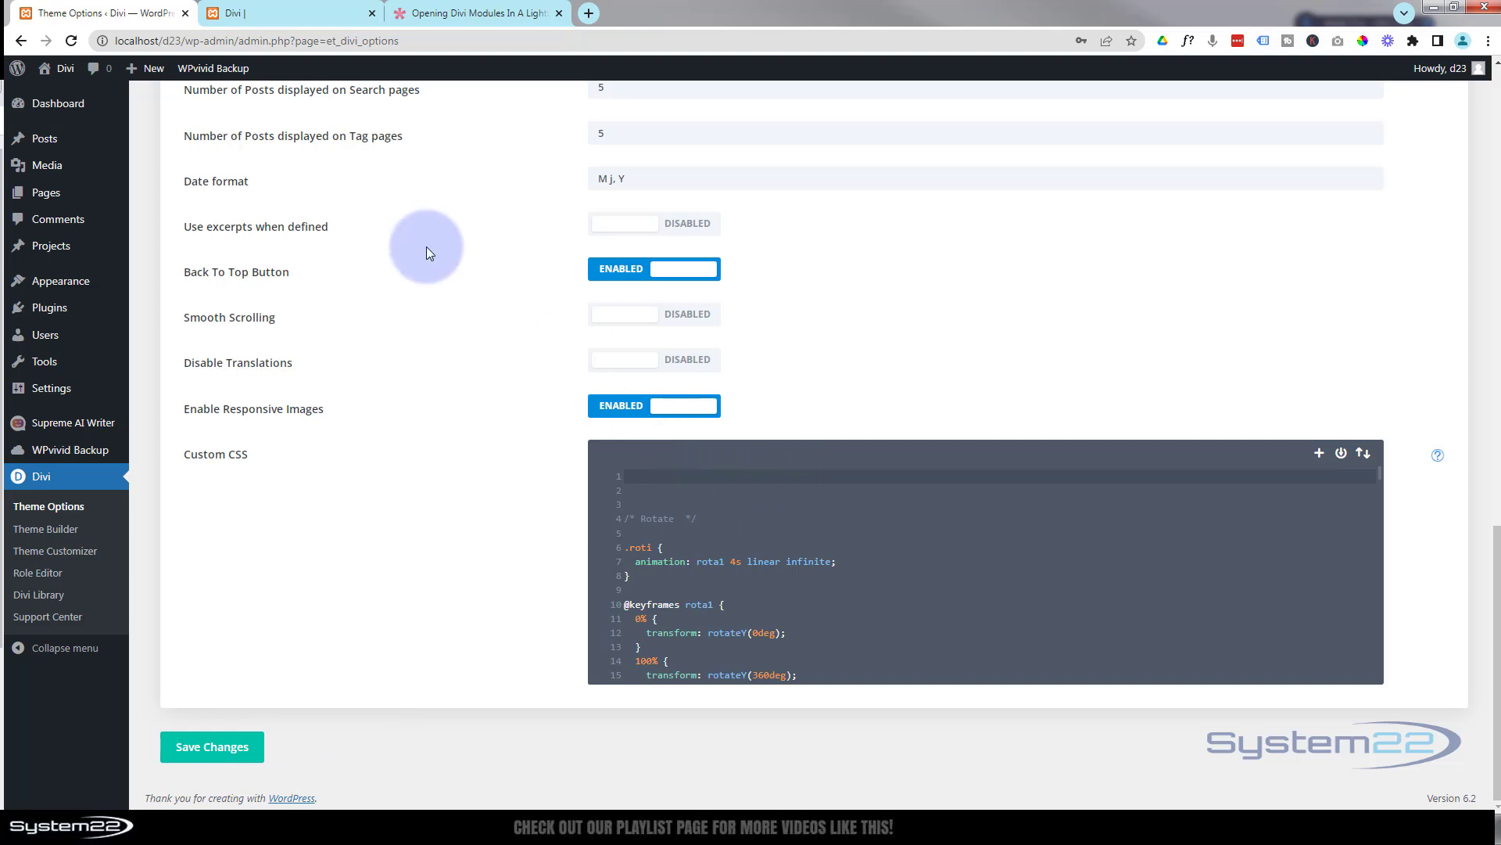
pyautogui.click(461, 14)
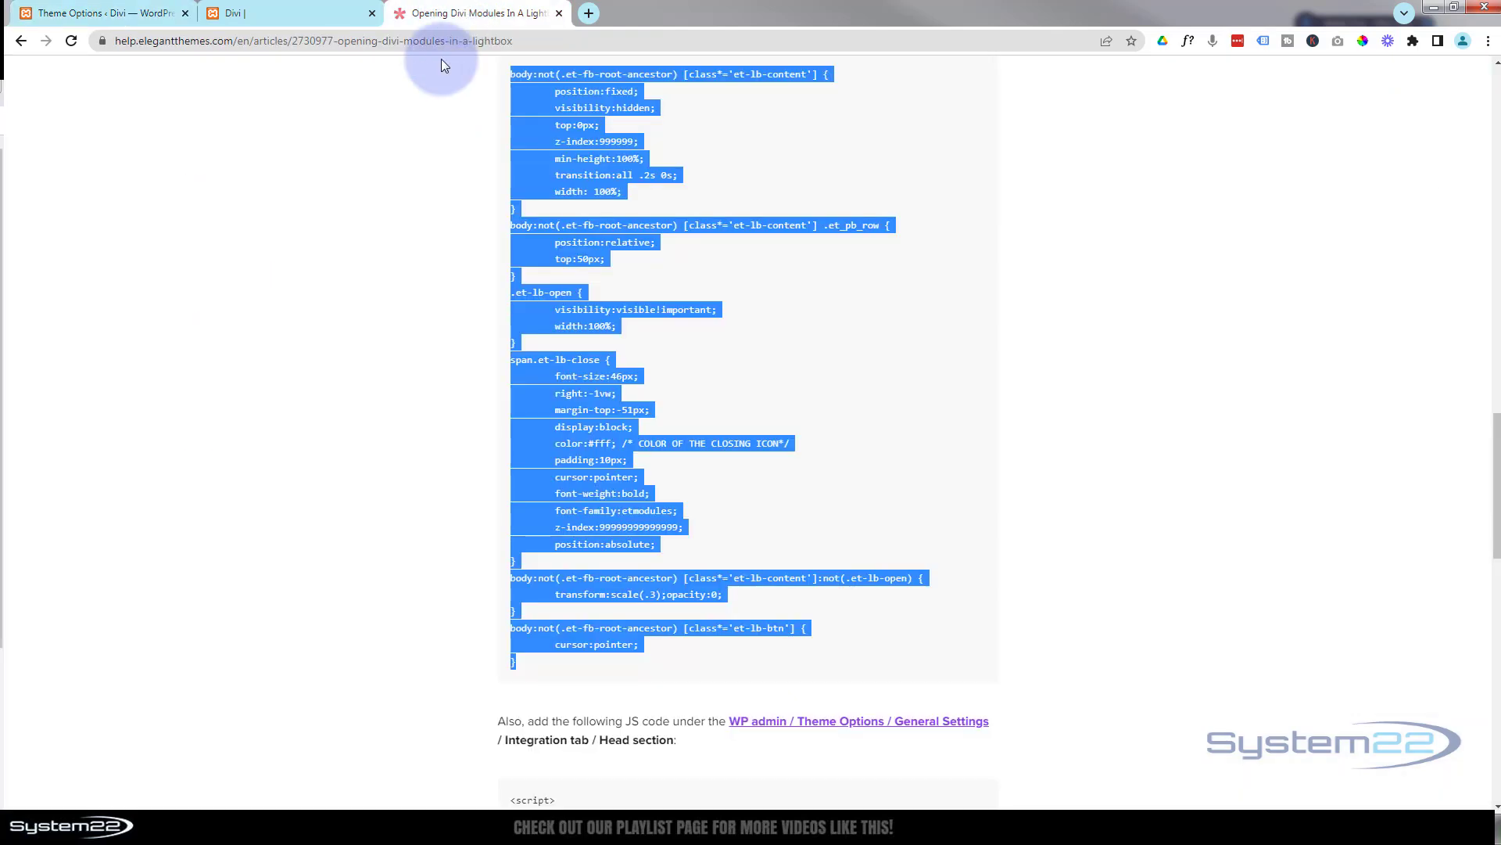
# - Select the article's lightbox JavaScript code block, starting from <script>
pyautogui.scroll(-3, 833, 357)
pyautogui.scroll(-3, 833, 358)
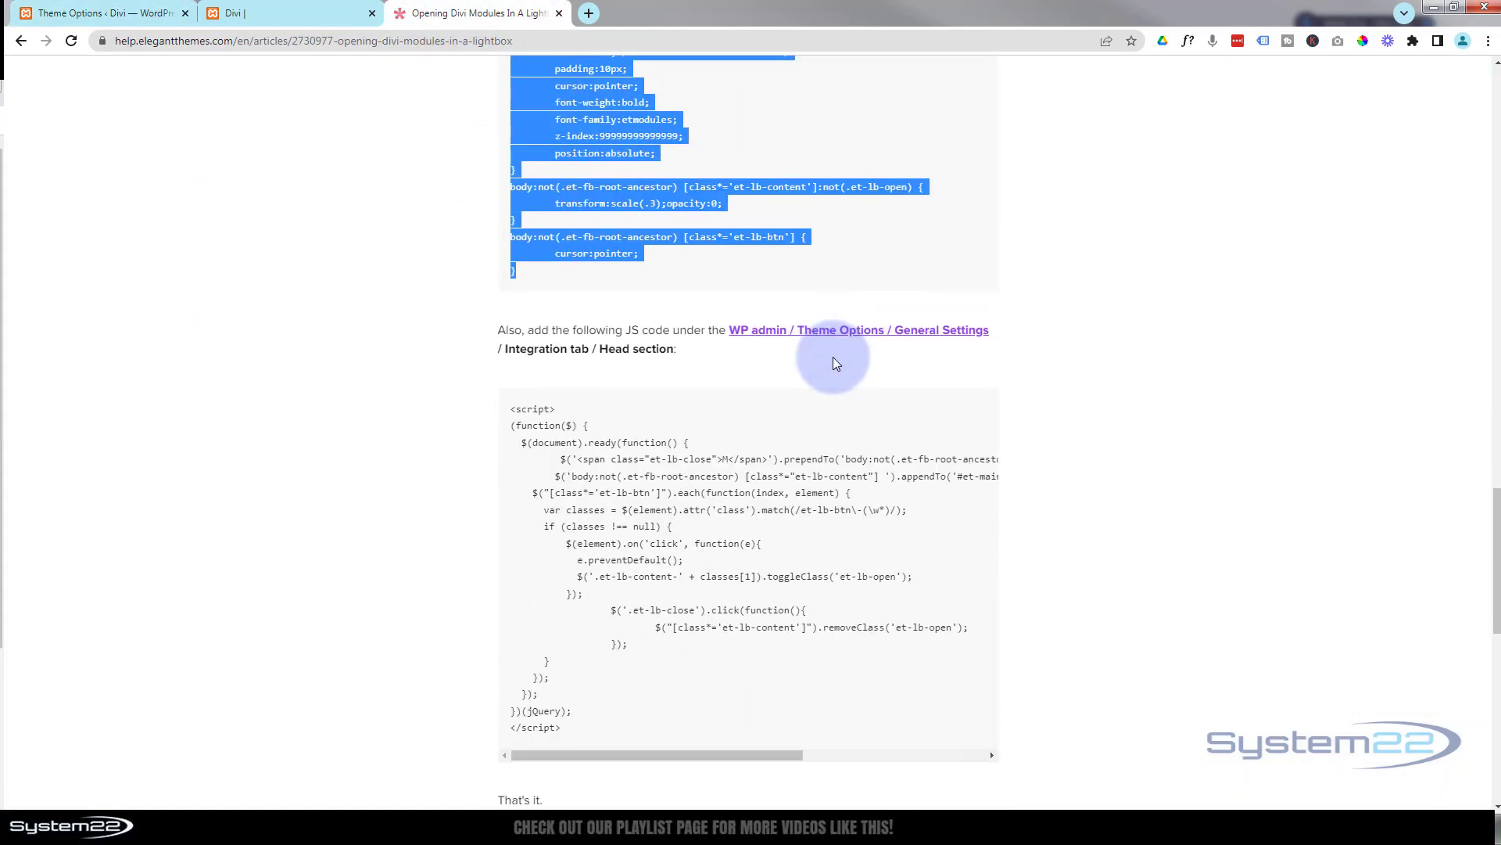
pyautogui.scroll(-1, 833, 359)
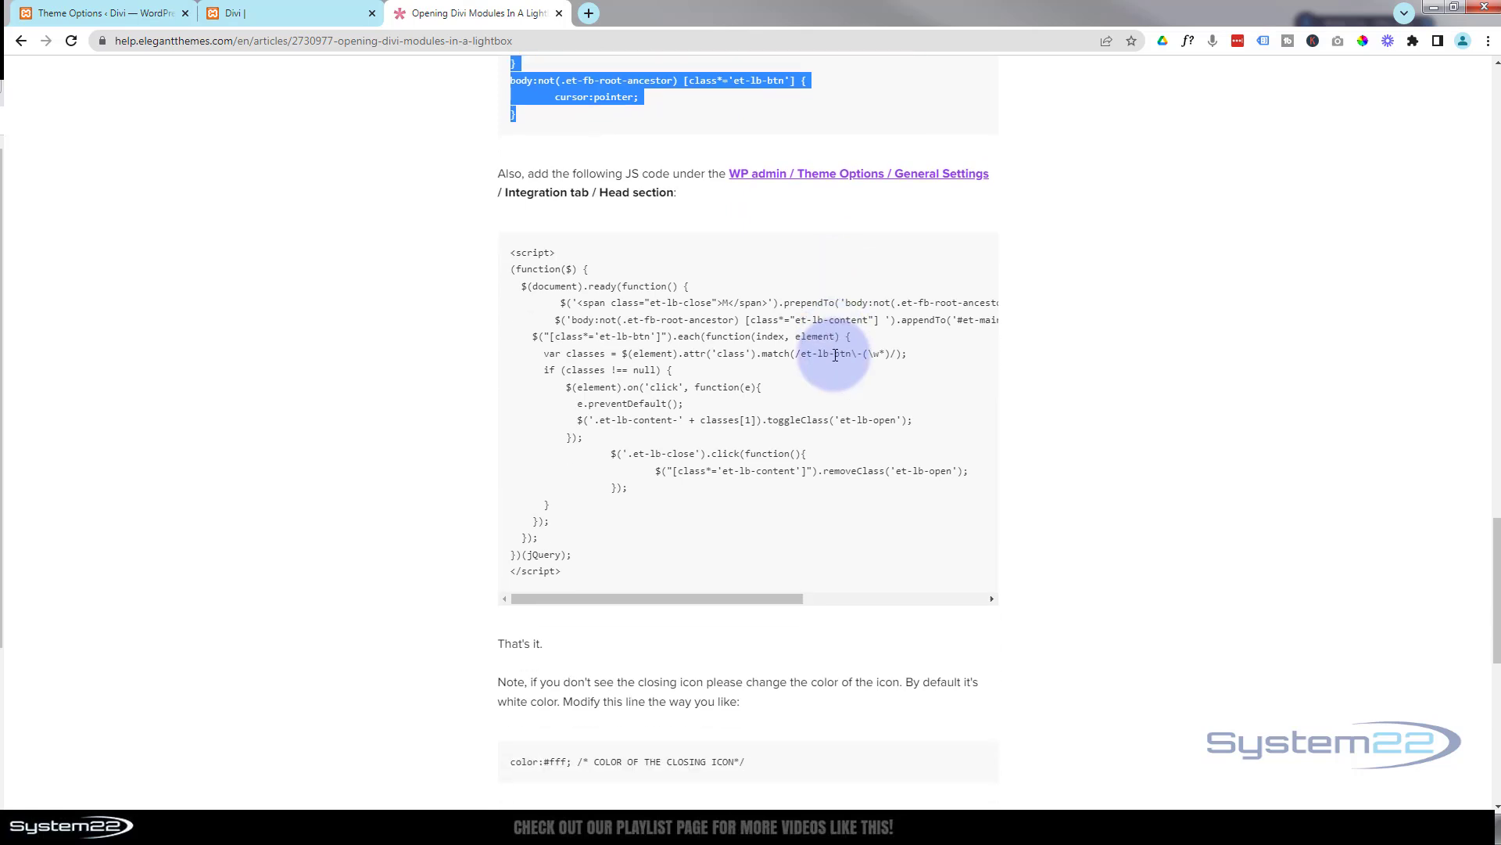
pyautogui.click(690, 546)
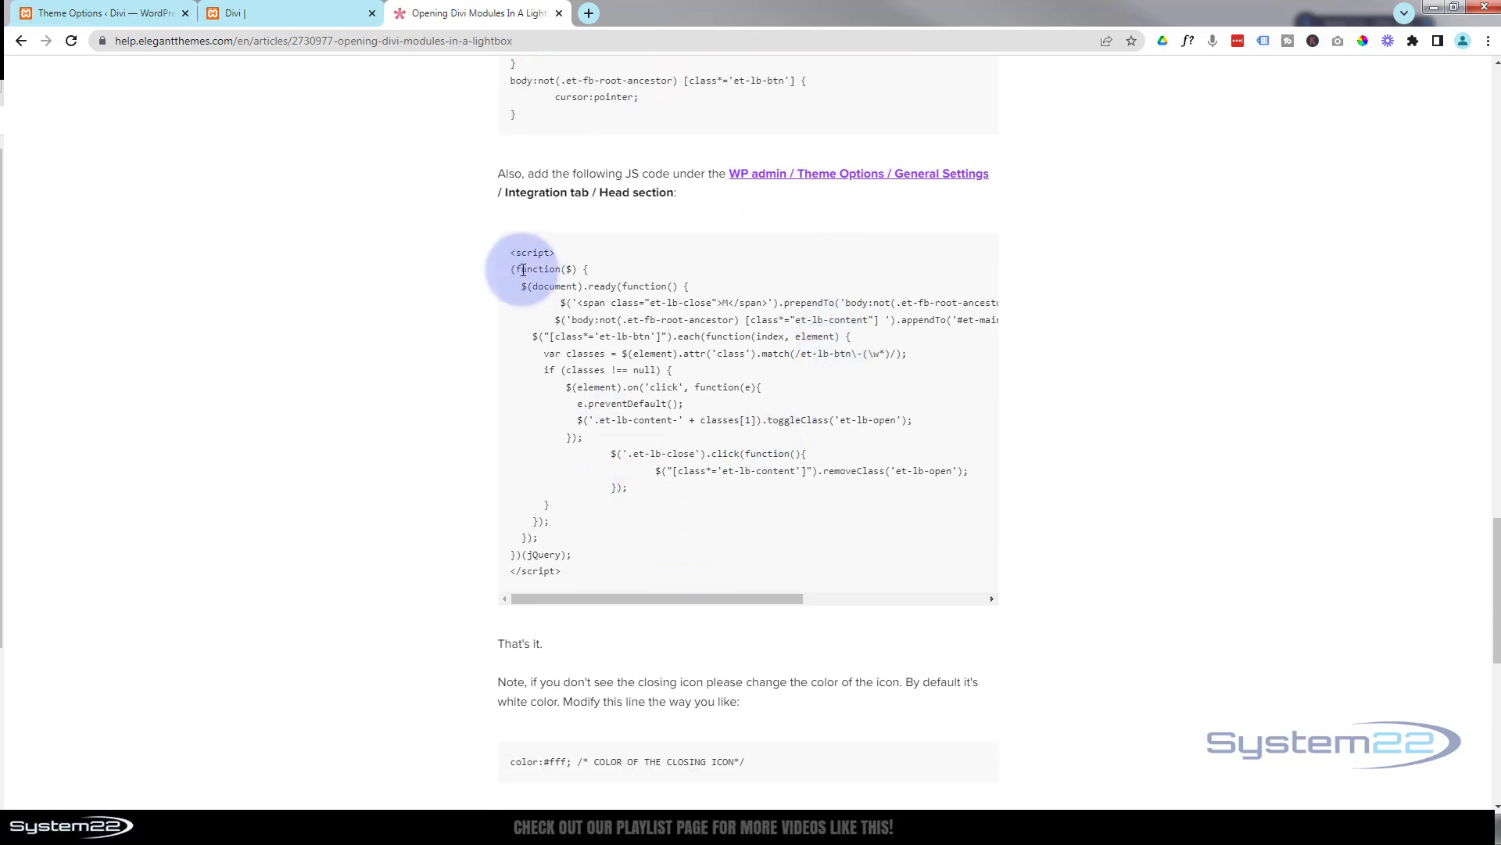
pyautogui.moveTo(511, 252); pyautogui.dragTo(607, 569)
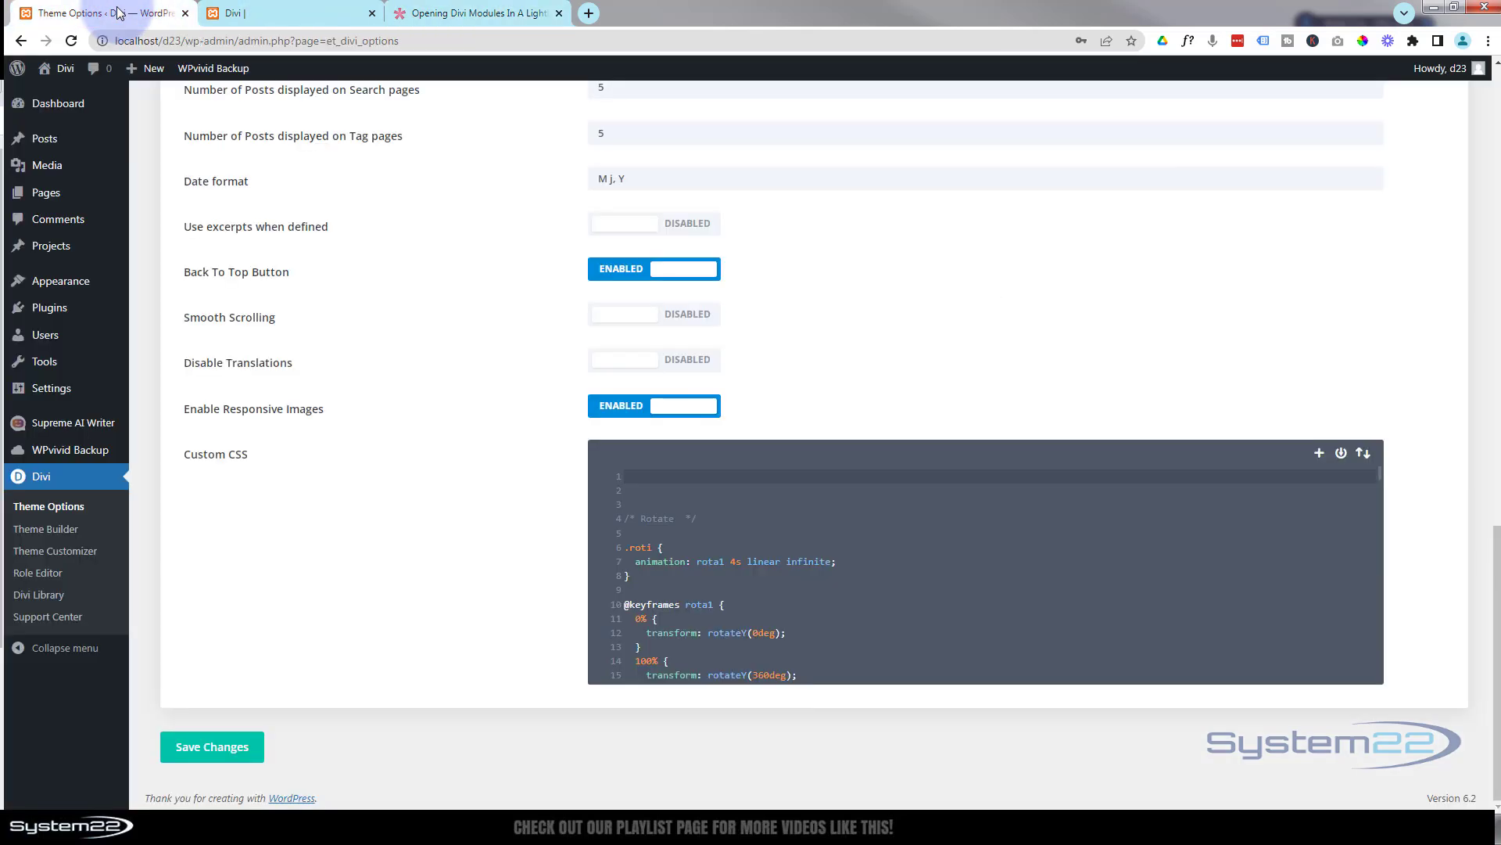
# - On the Theme Options Integration tab, paste the lightbox script at the top of the head code
pyautogui.click(98, 12)
pyautogui.moveTo(1494, 539); pyautogui.dragTo(1494, 98)
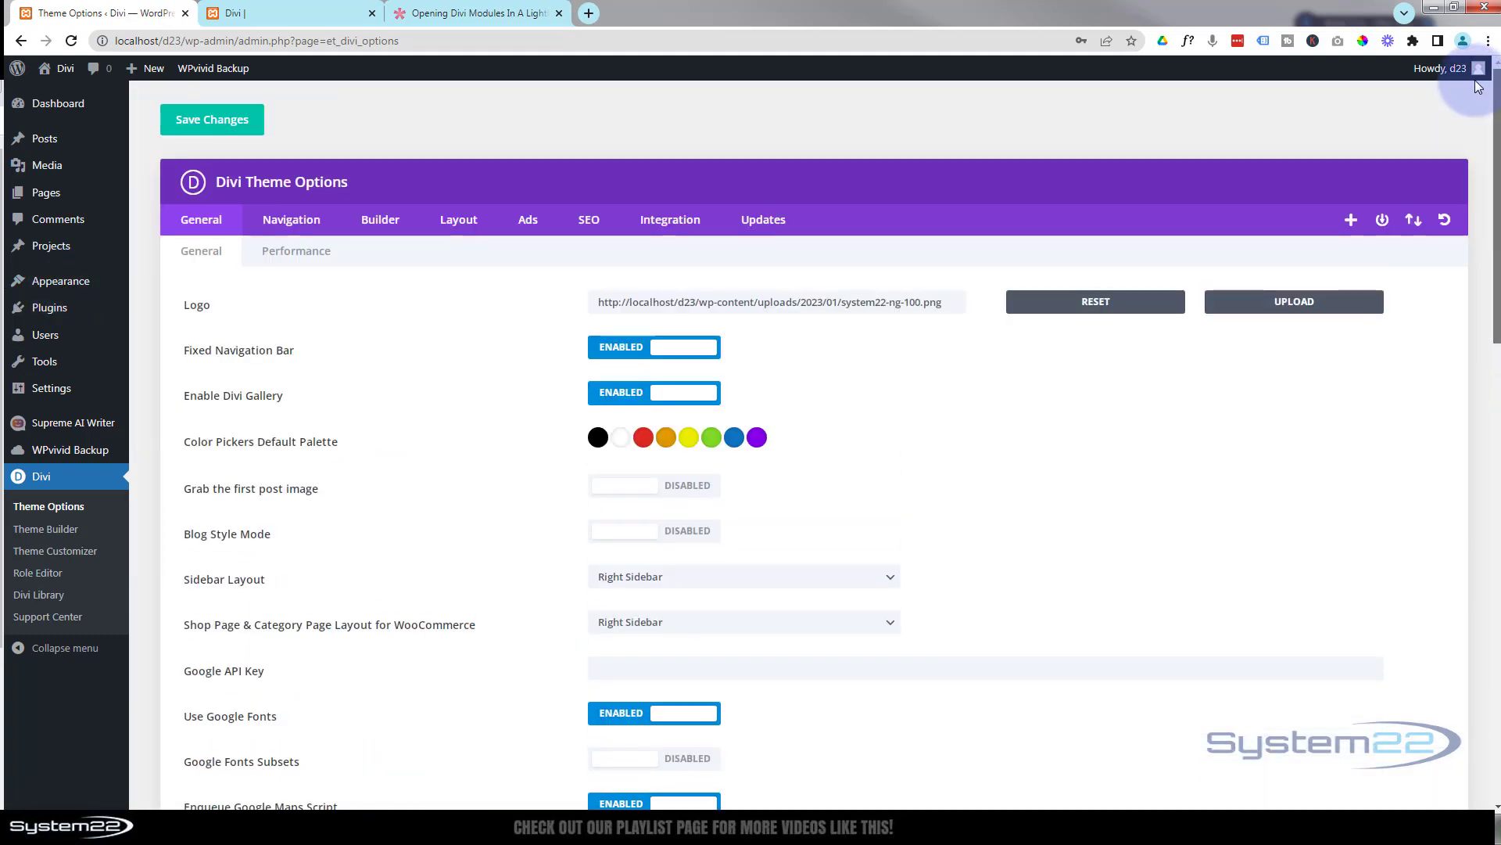
pyautogui.click(682, 224)
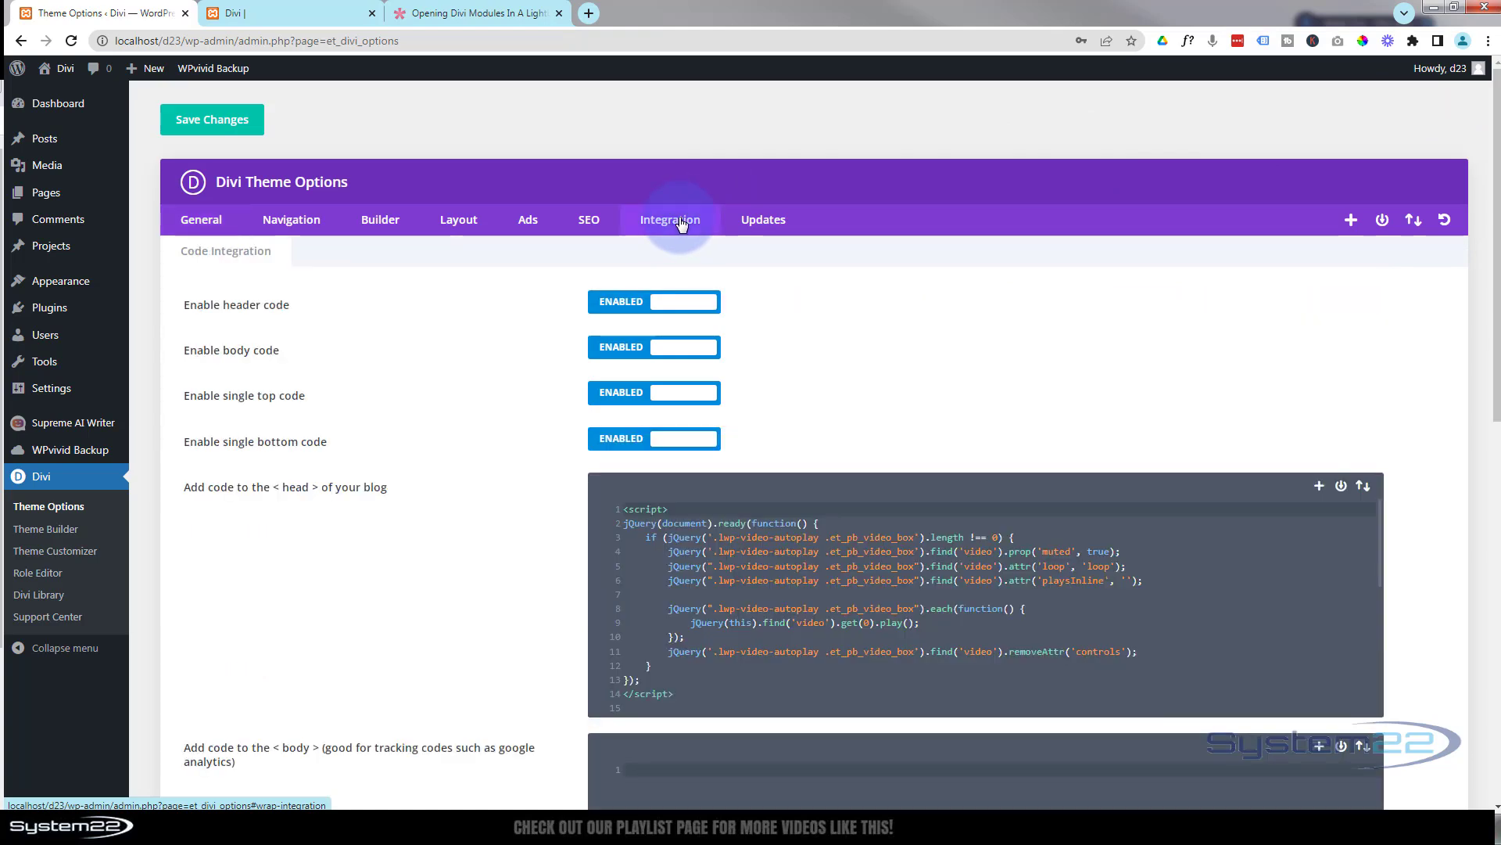
pyautogui.scroll(-2, 523, 433)
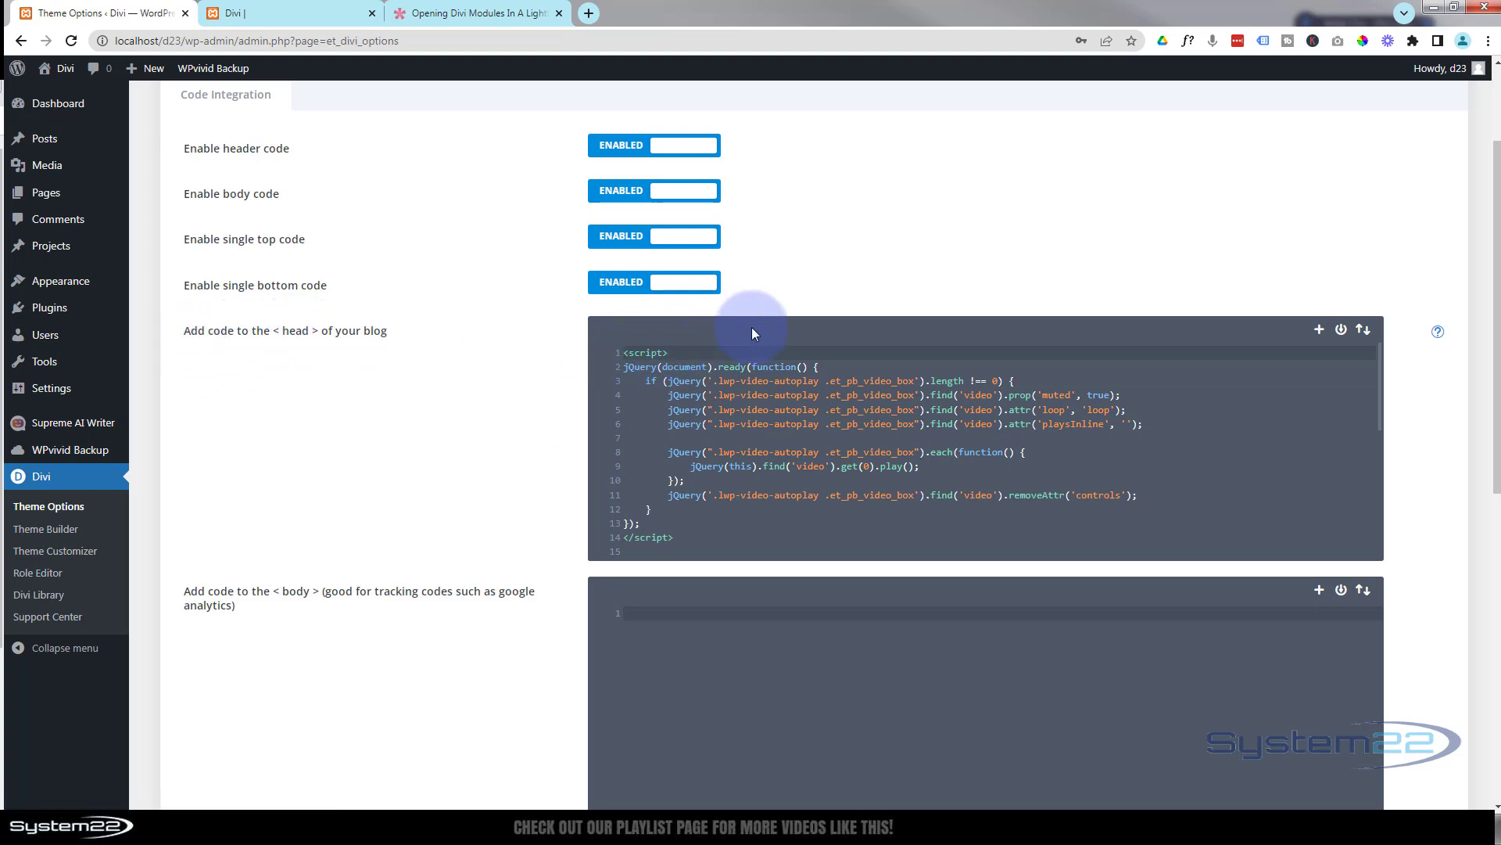
pyautogui.press('Return')
pyautogui.press('Return')
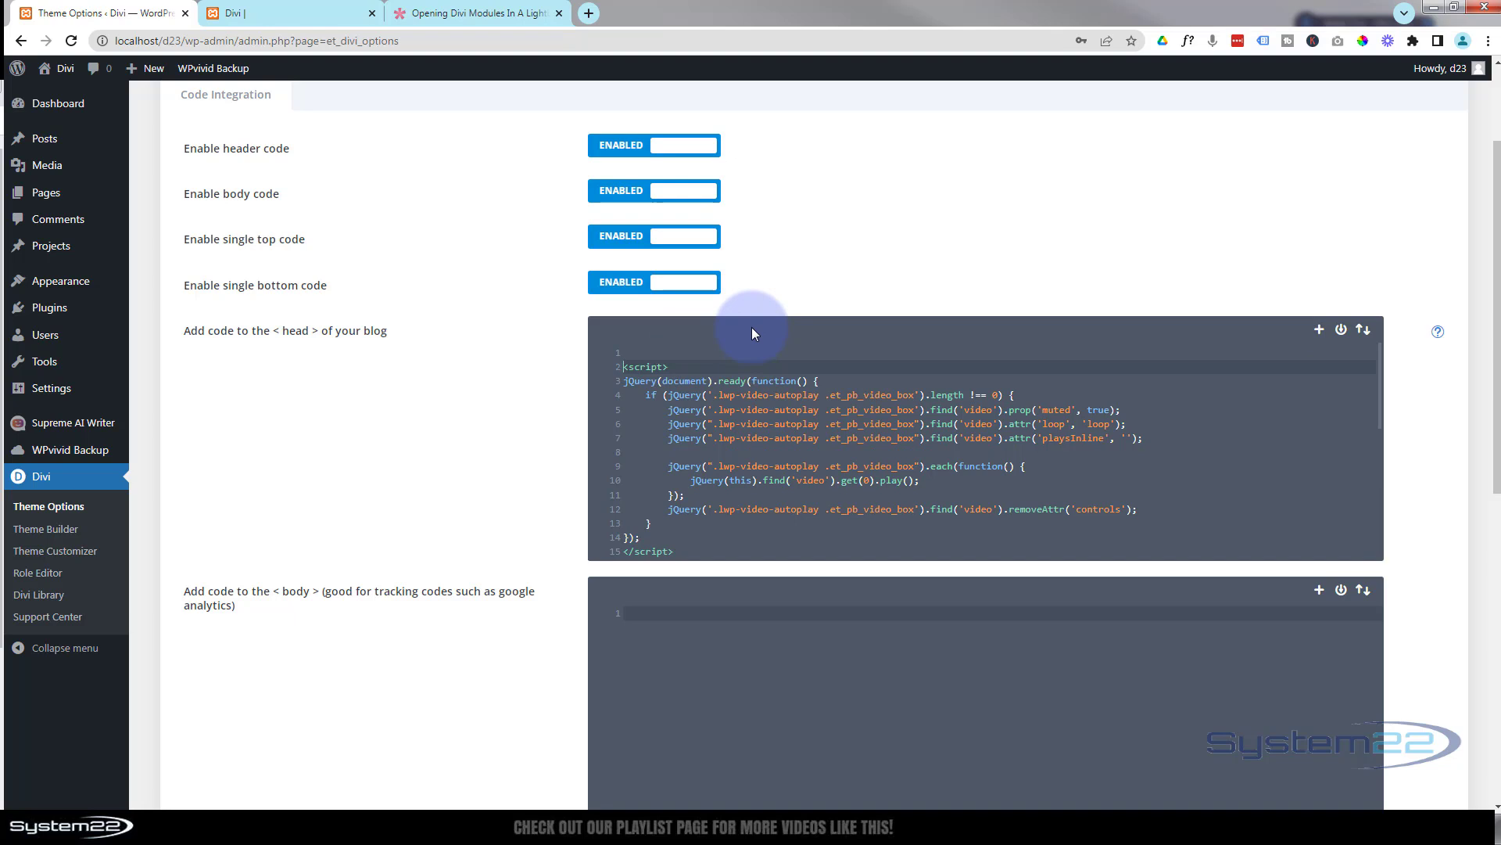
pyautogui.click(710, 352)
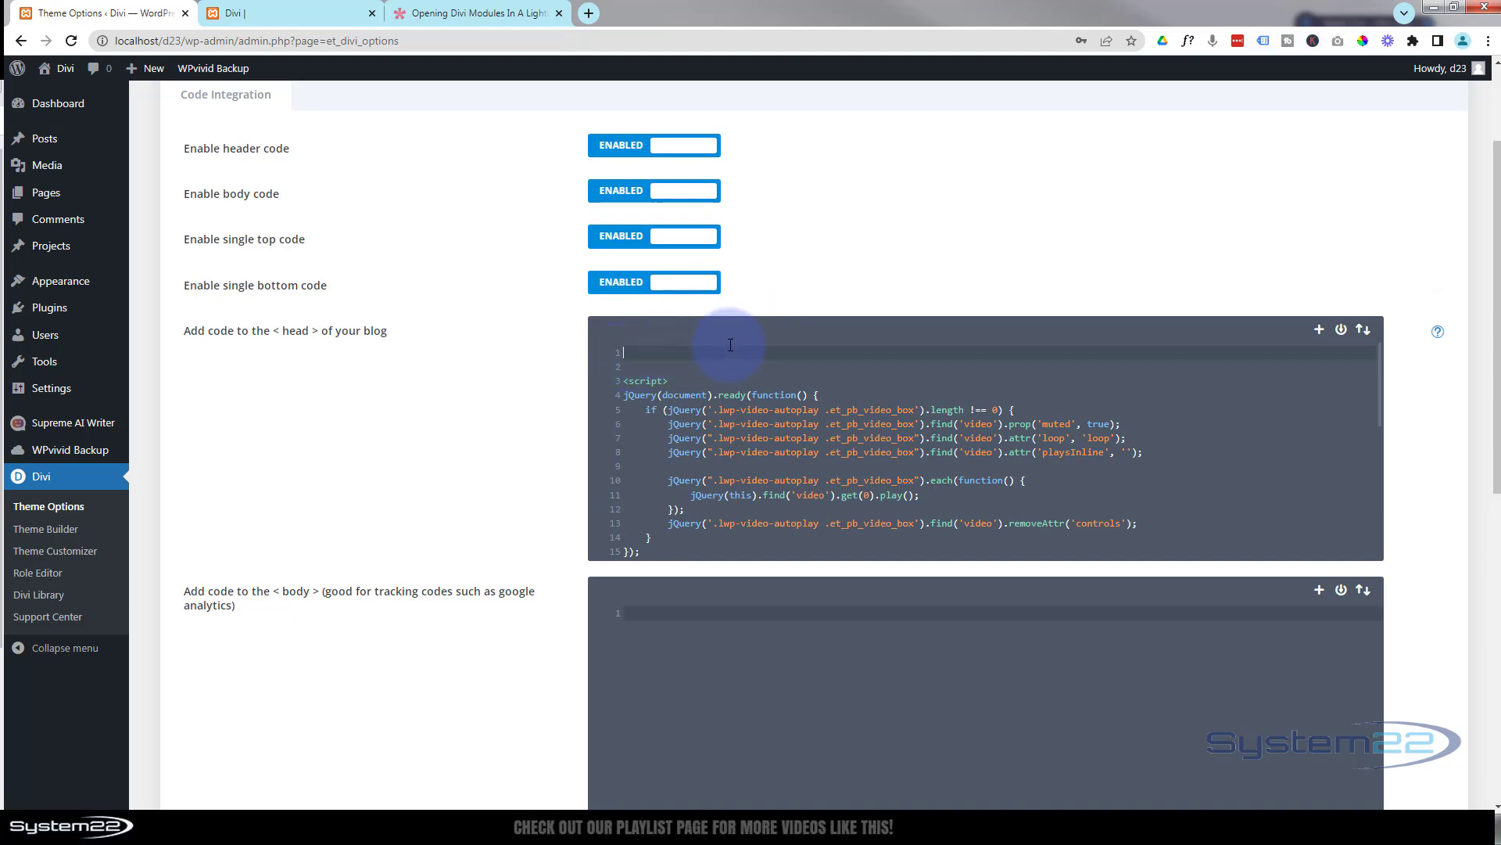
pyautogui.hotkey('ctrl', 'v')
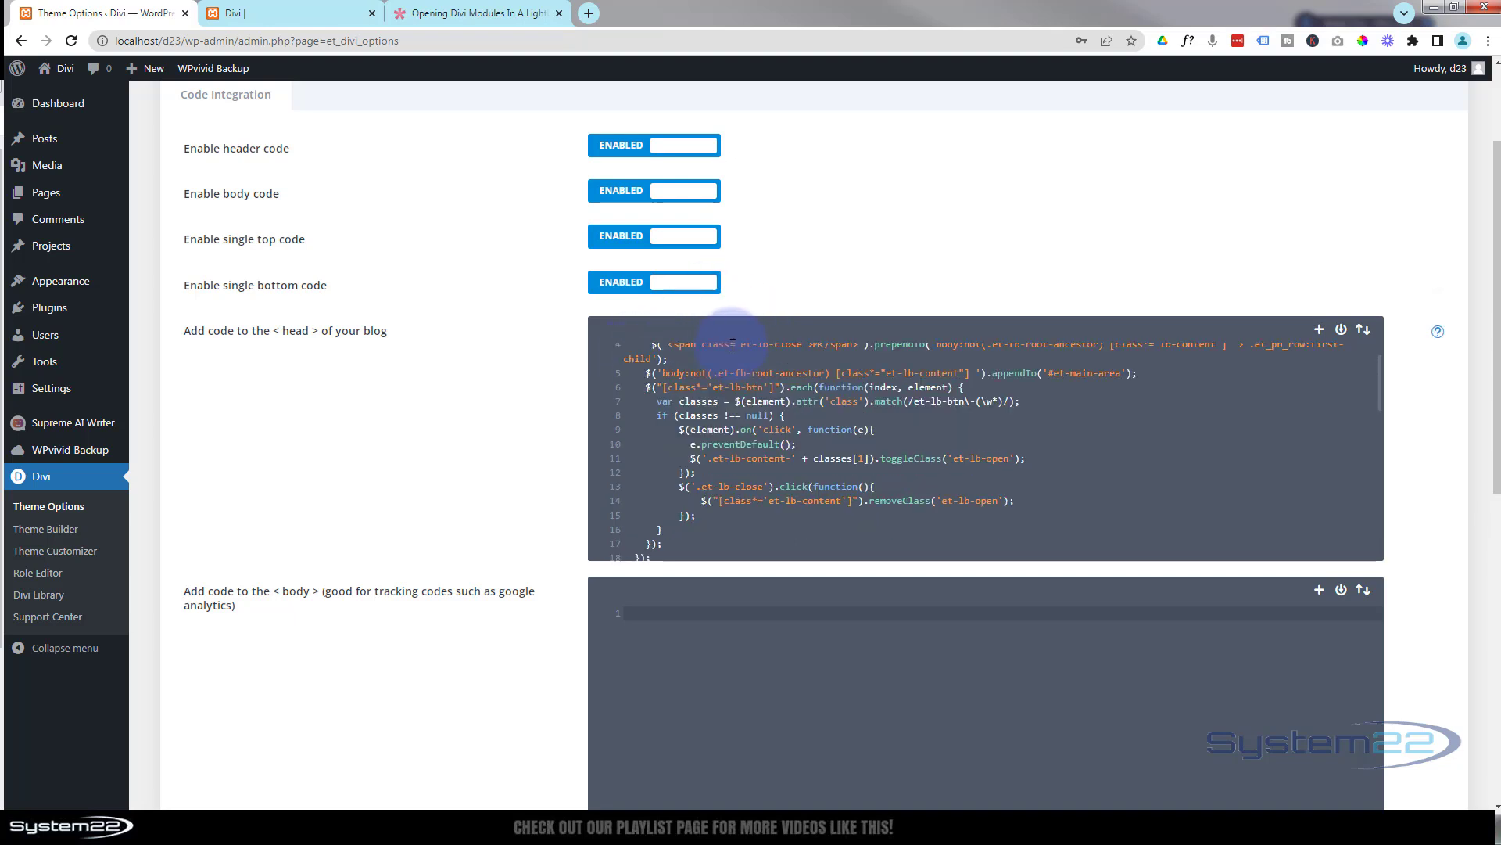
# - Undo the pasted script, remove the empty lines above the original script and save Theme Options
pyautogui.scroll(-5, 696, 529)
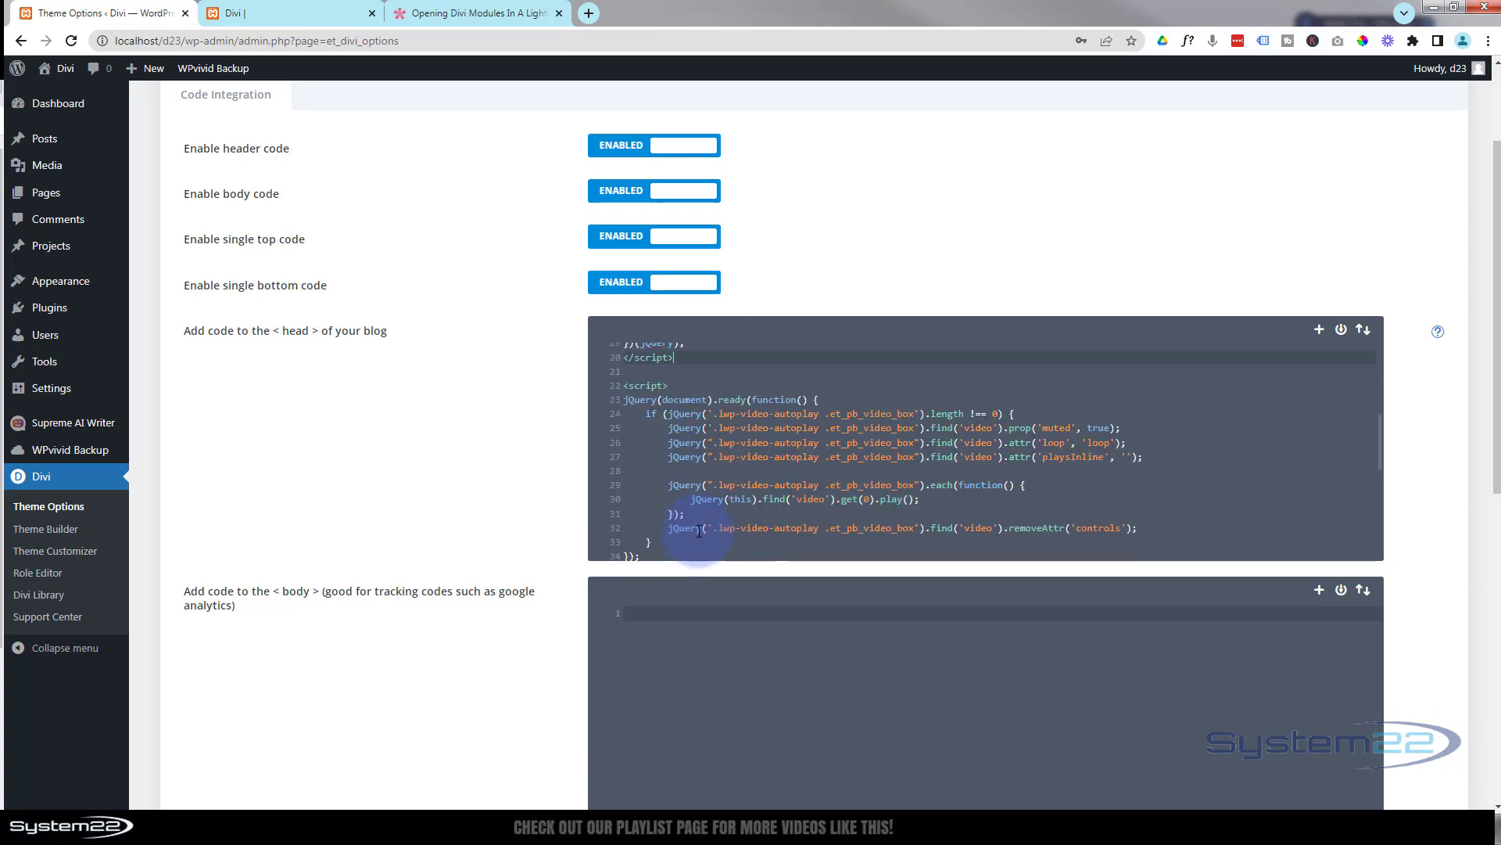
pyautogui.scroll(5, 702, 529)
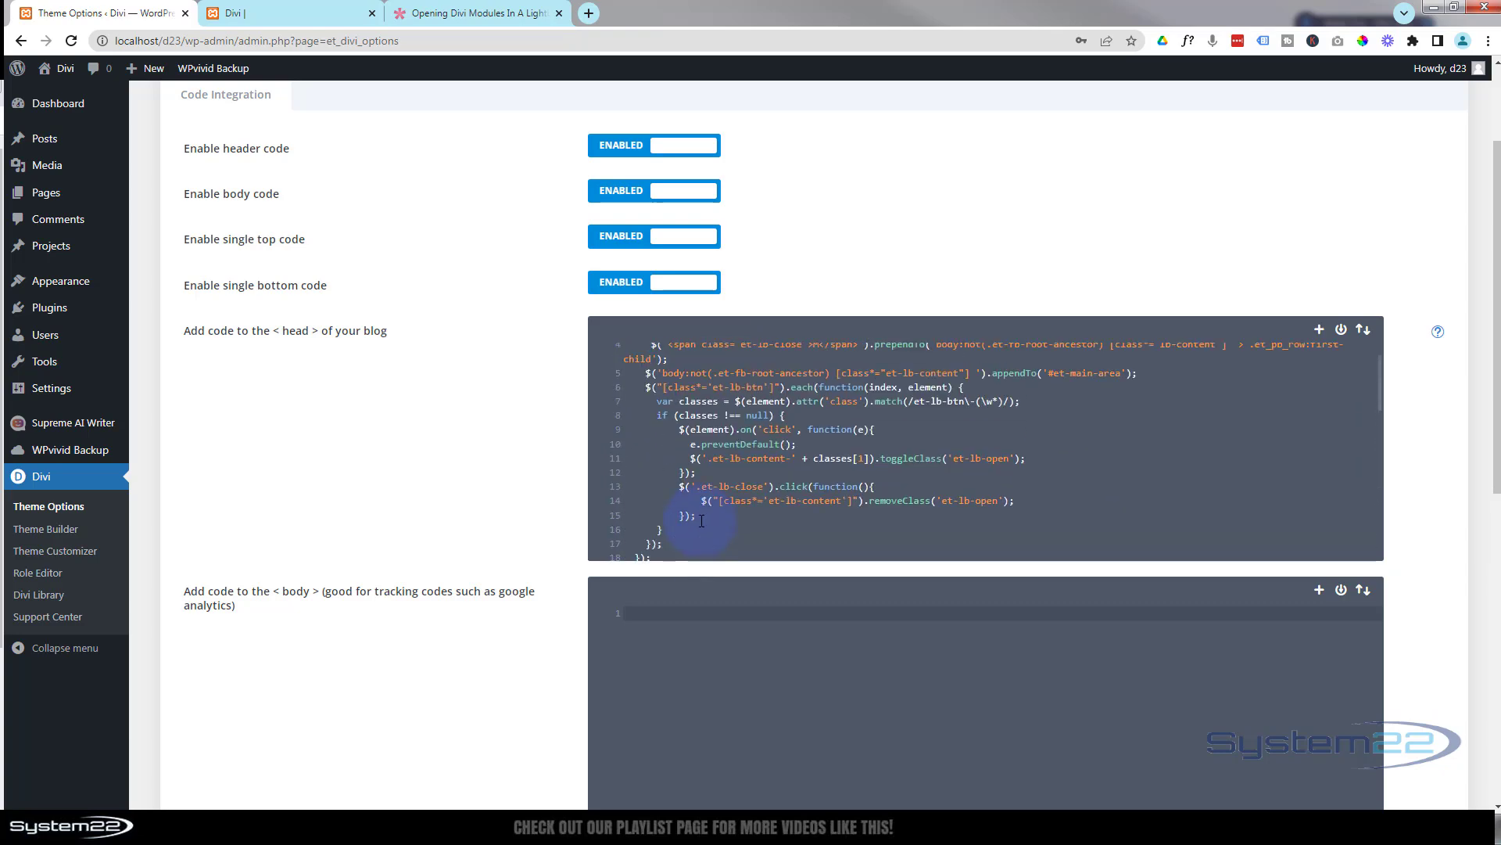
pyautogui.hotkey('ctrl', 'z')
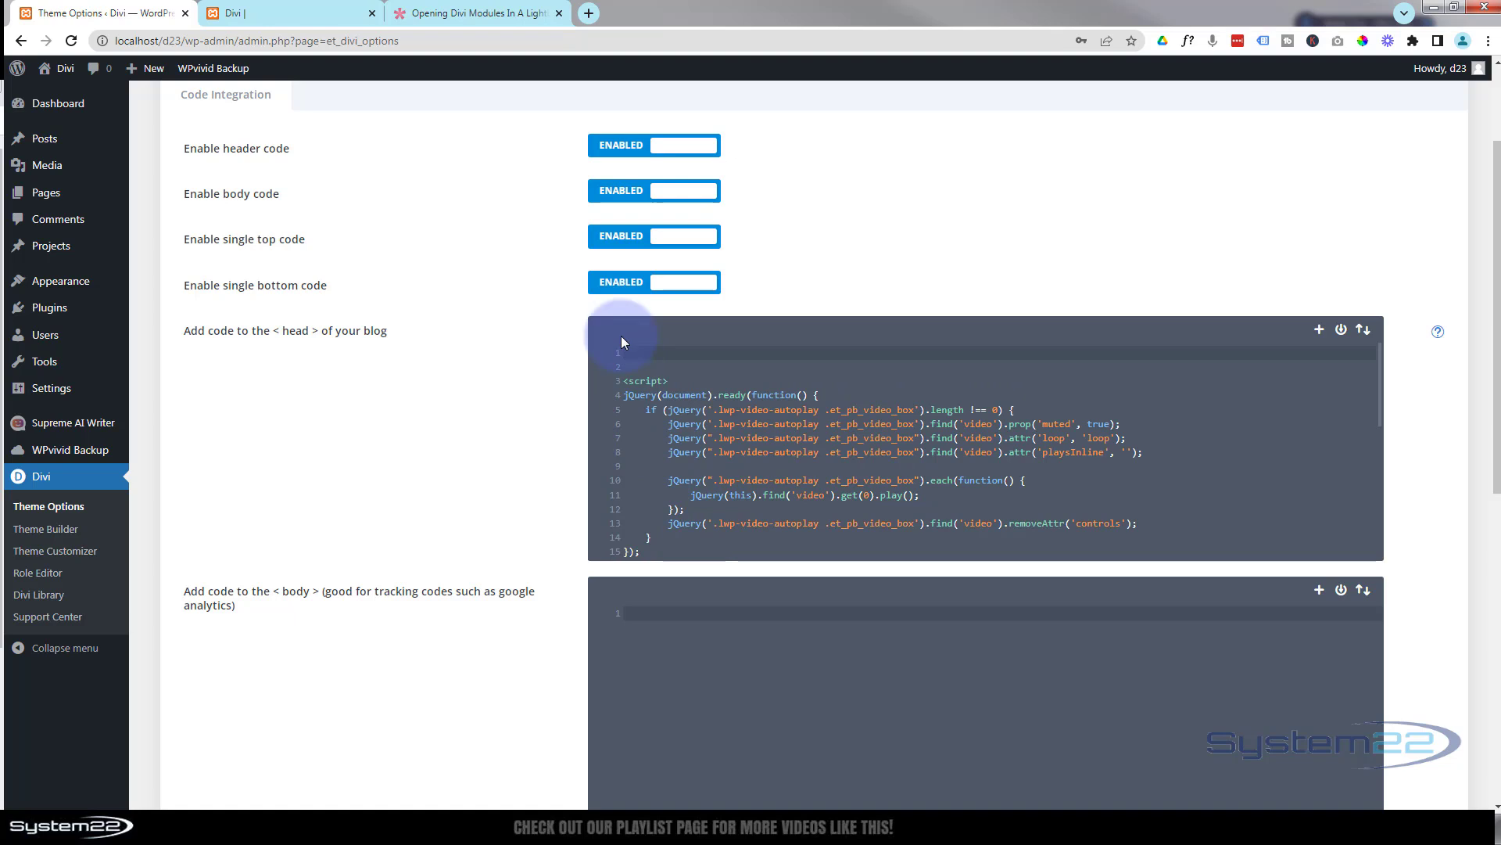
pyautogui.press('Delete')
pyautogui.press('Delete')
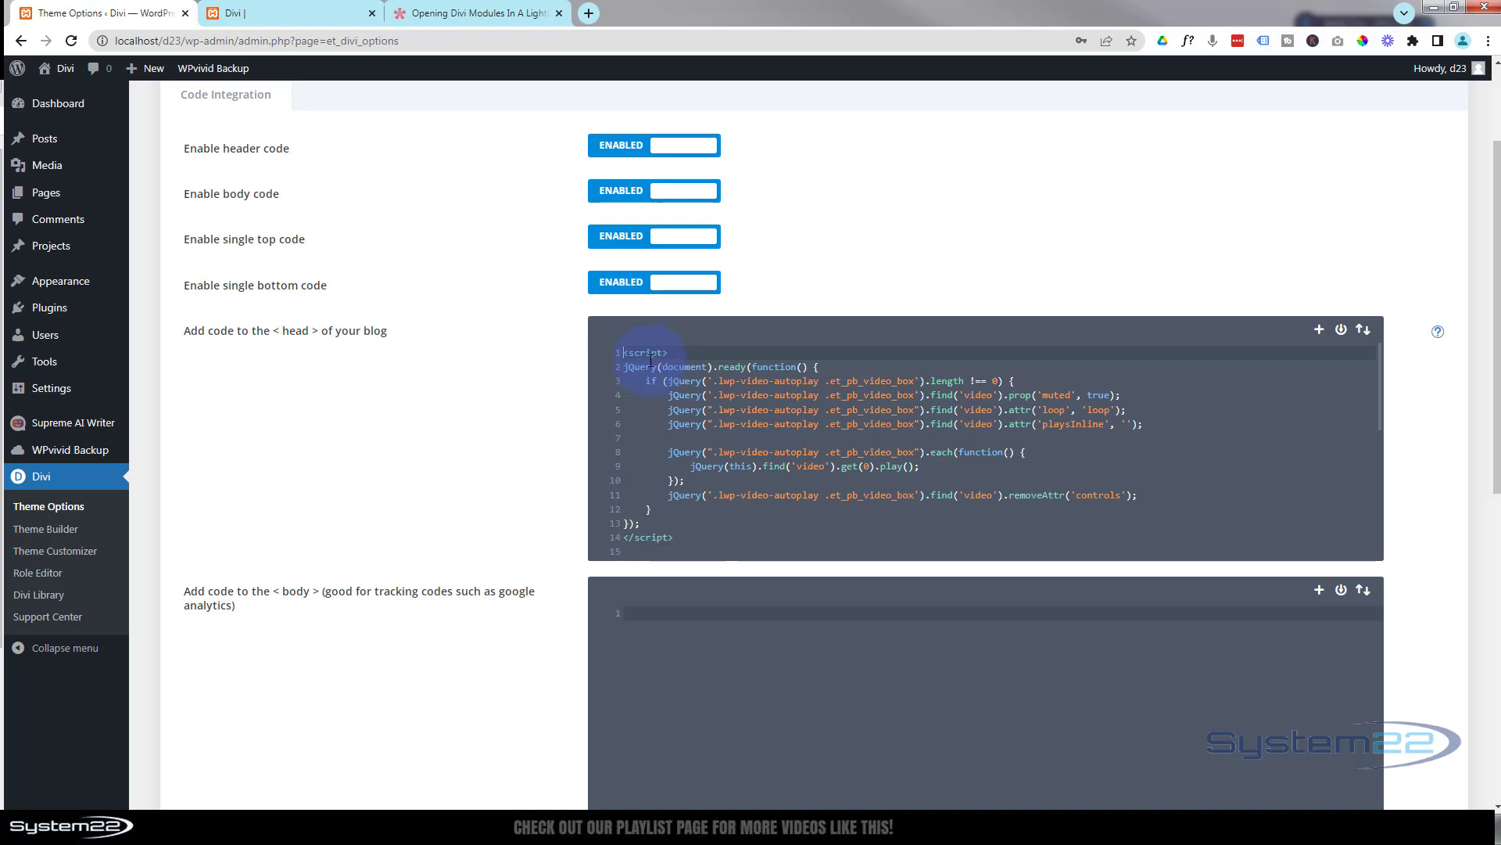
pyautogui.scroll(2, 461, 353)
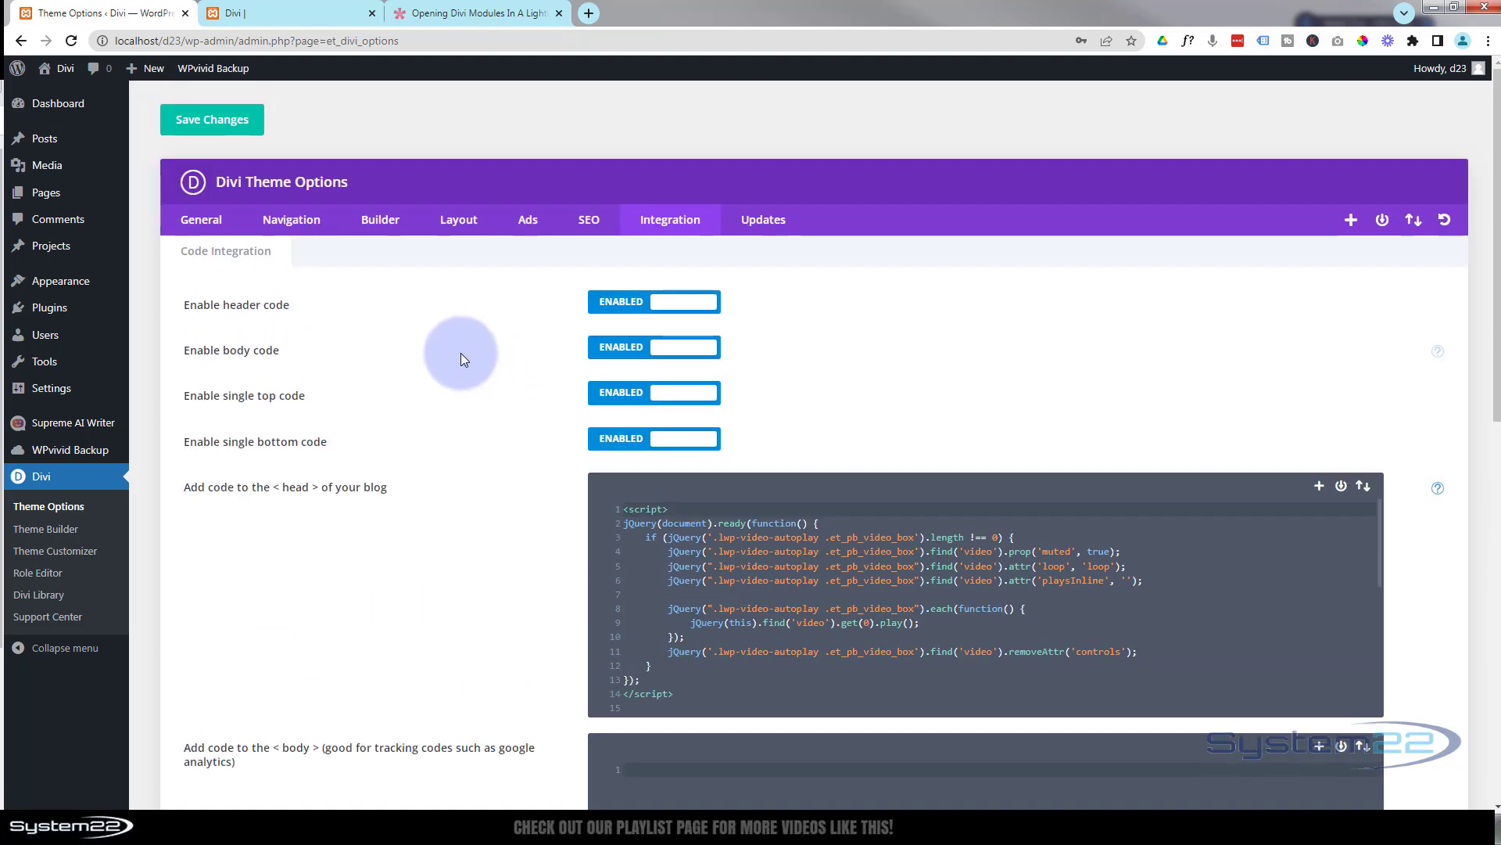
pyautogui.click(226, 127)
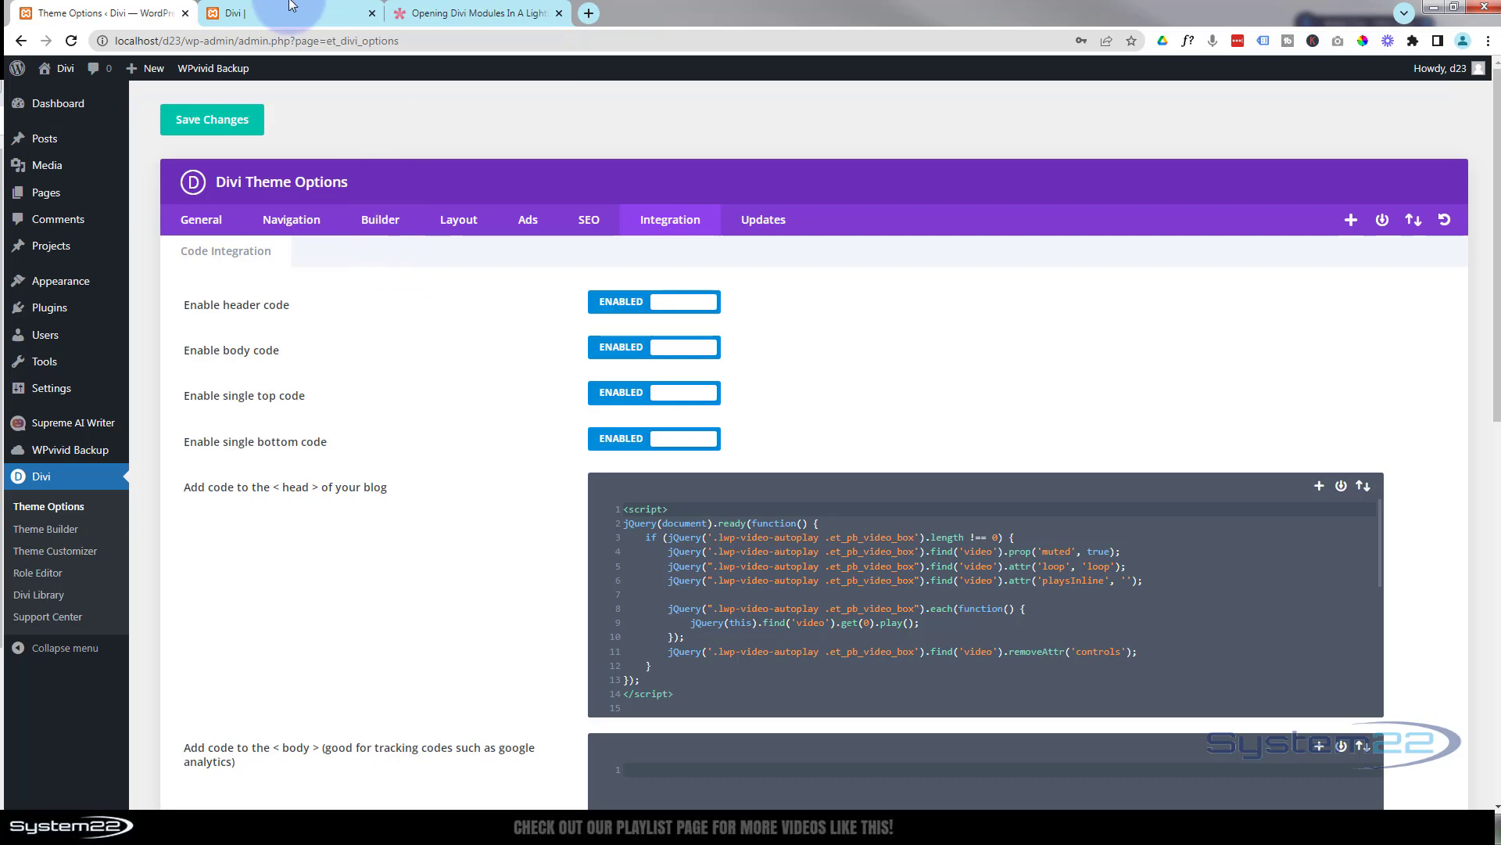
pyautogui.click(297, 11)
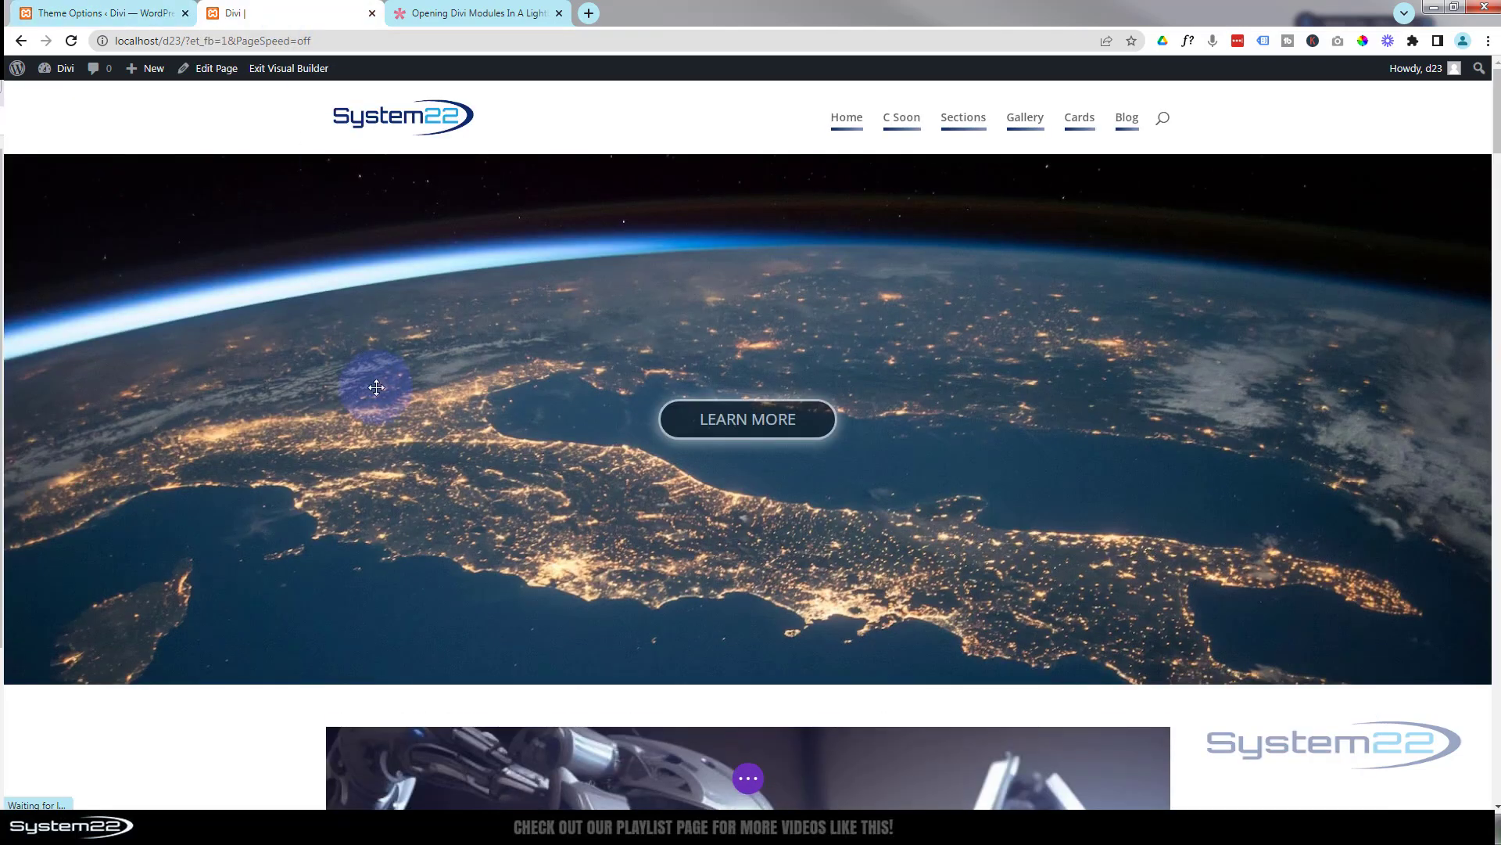
# - Delete the Watch Video button module from the Pop Up Video card
pyautogui.scroll(-9, 373, 391)
pyautogui.scroll(-10, 377, 387)
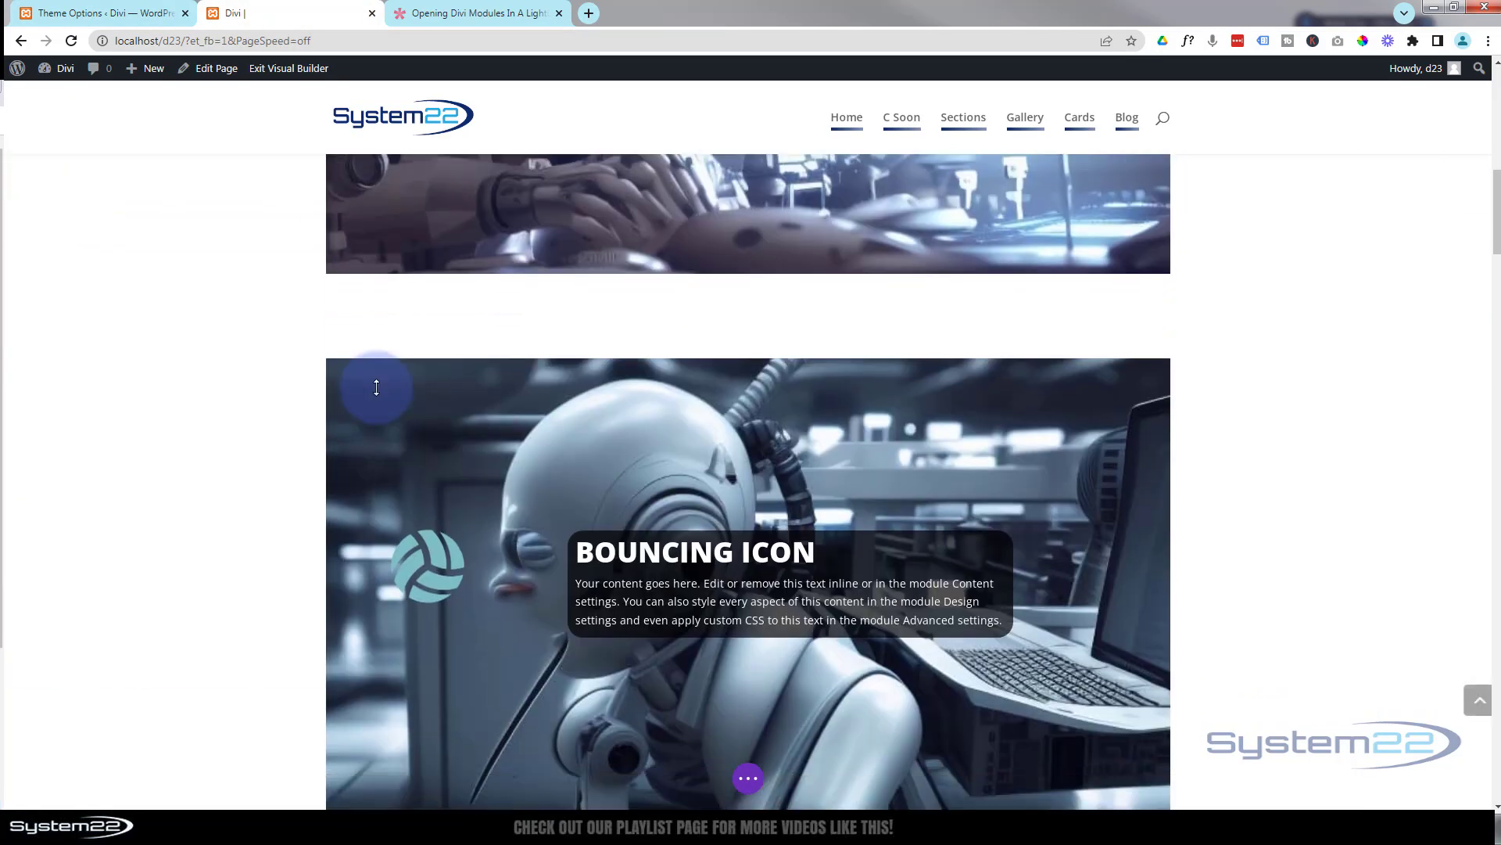
pyautogui.scroll(-10, 376, 387)
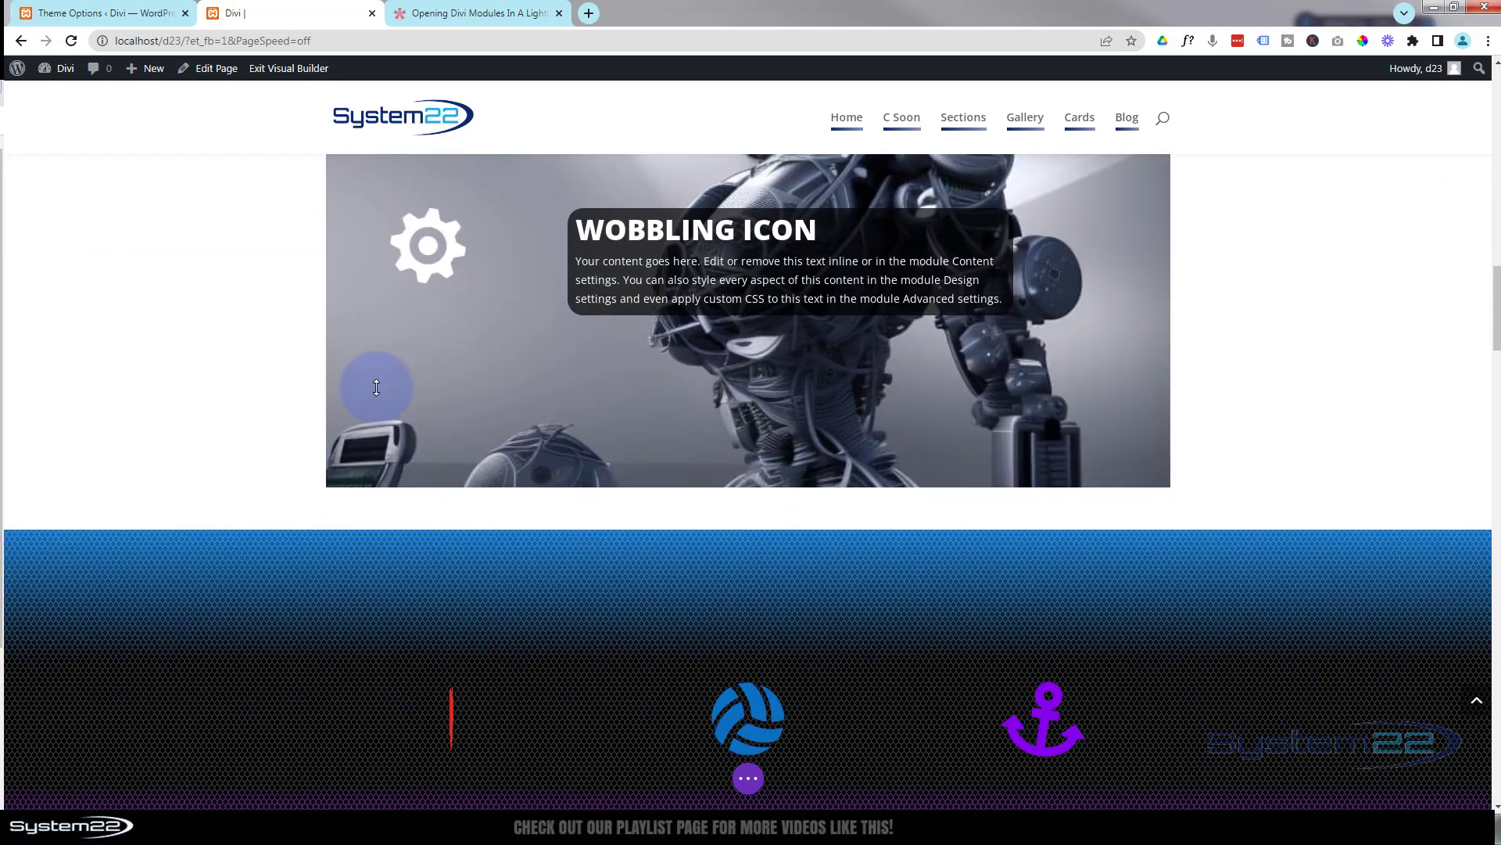
pyautogui.scroll(-8, 377, 387)
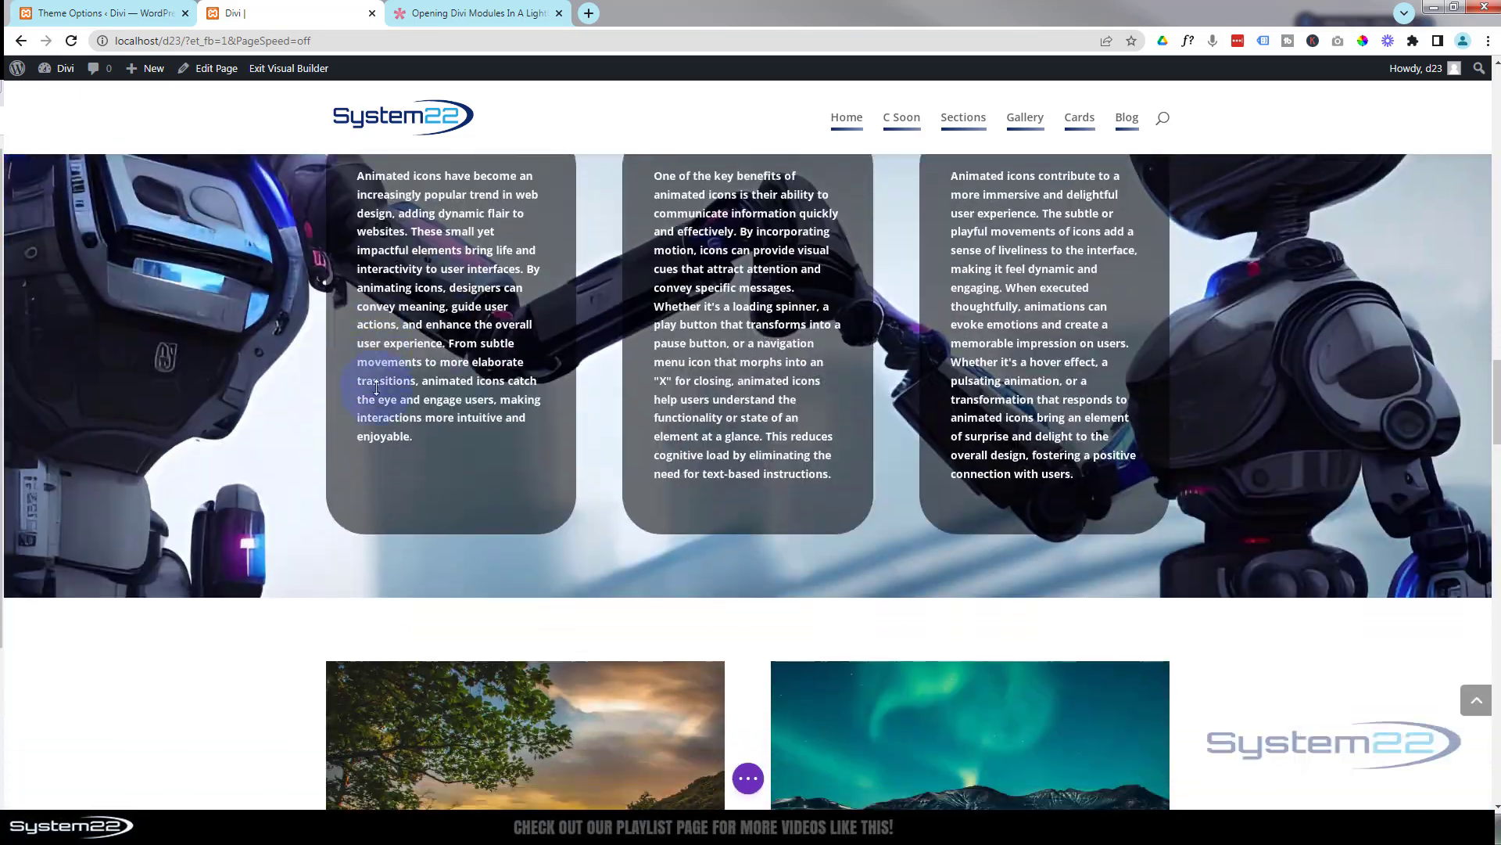
pyautogui.scroll(-18, 376, 389)
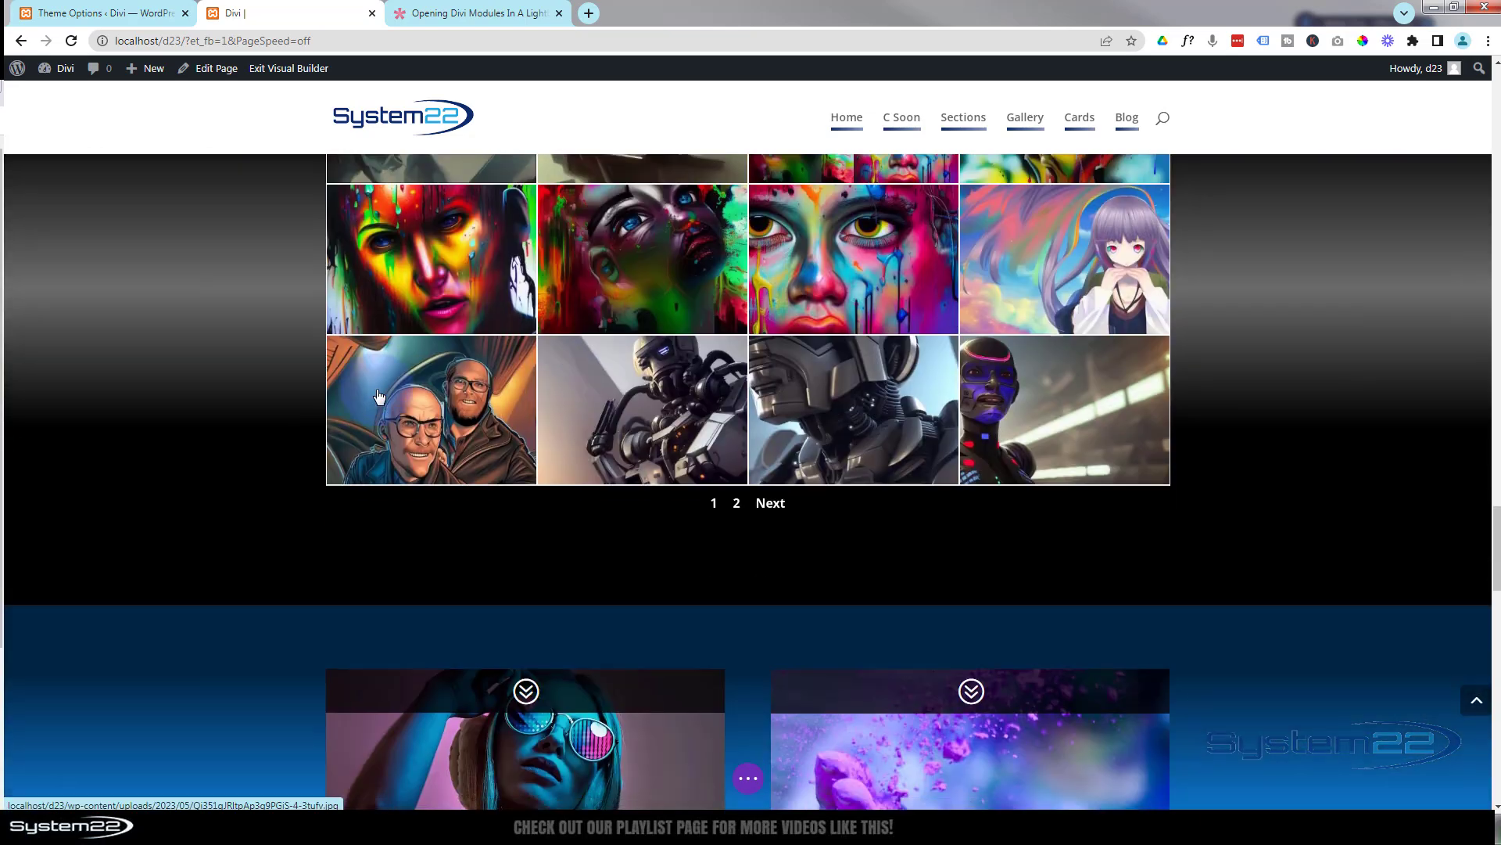
pyautogui.scroll(-1, 377, 389)
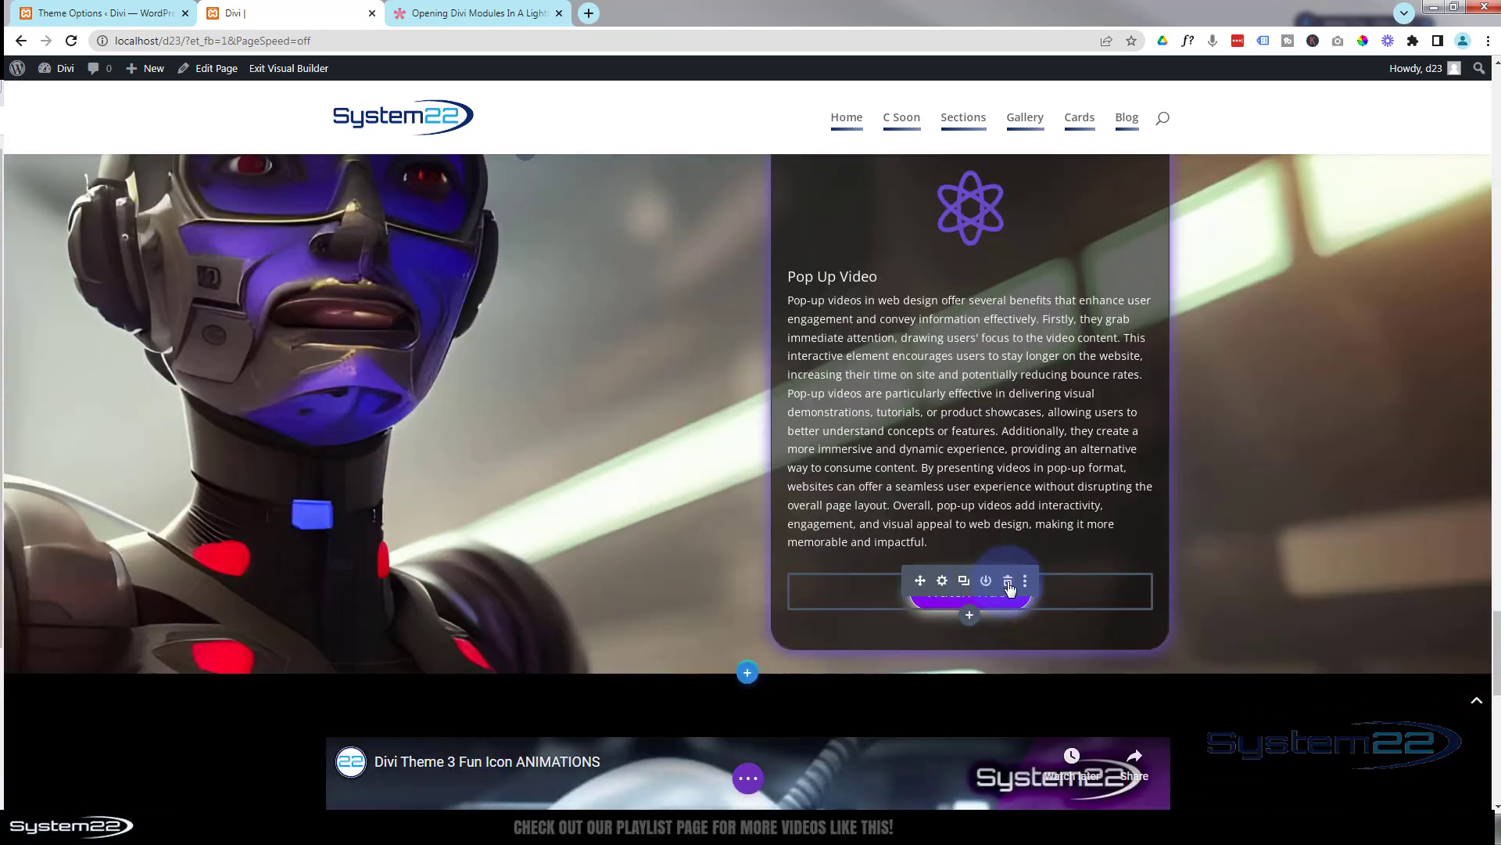
pyautogui.click(1008, 583)
# - Delete the YouTube video section below the card
pyautogui.scroll(-3, 553, 491)
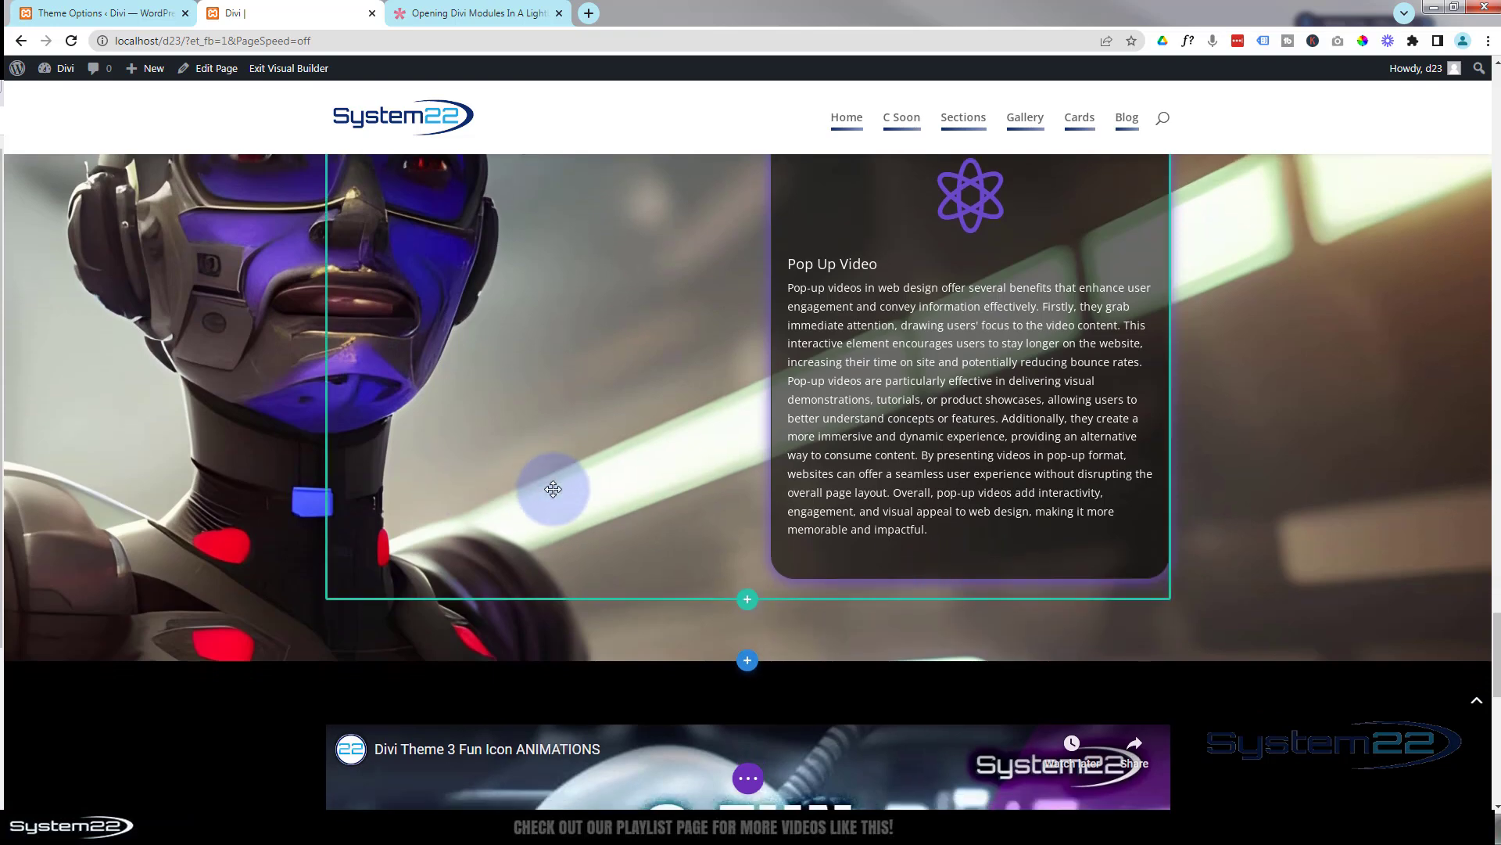
pyautogui.scroll(-2, 553, 490)
pyautogui.moveTo(525, 531)
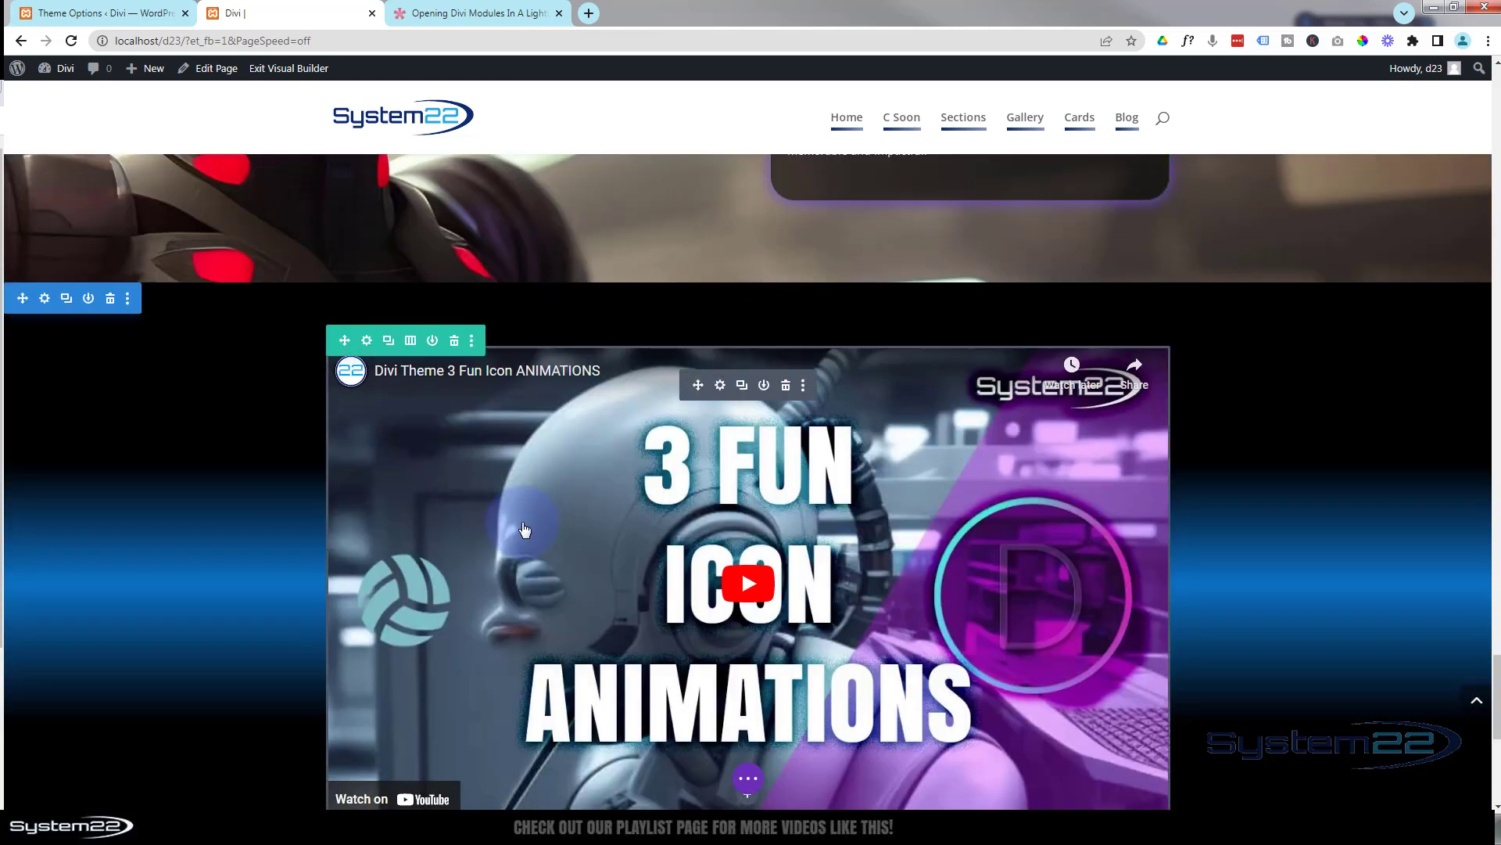
pyautogui.click(110, 301)
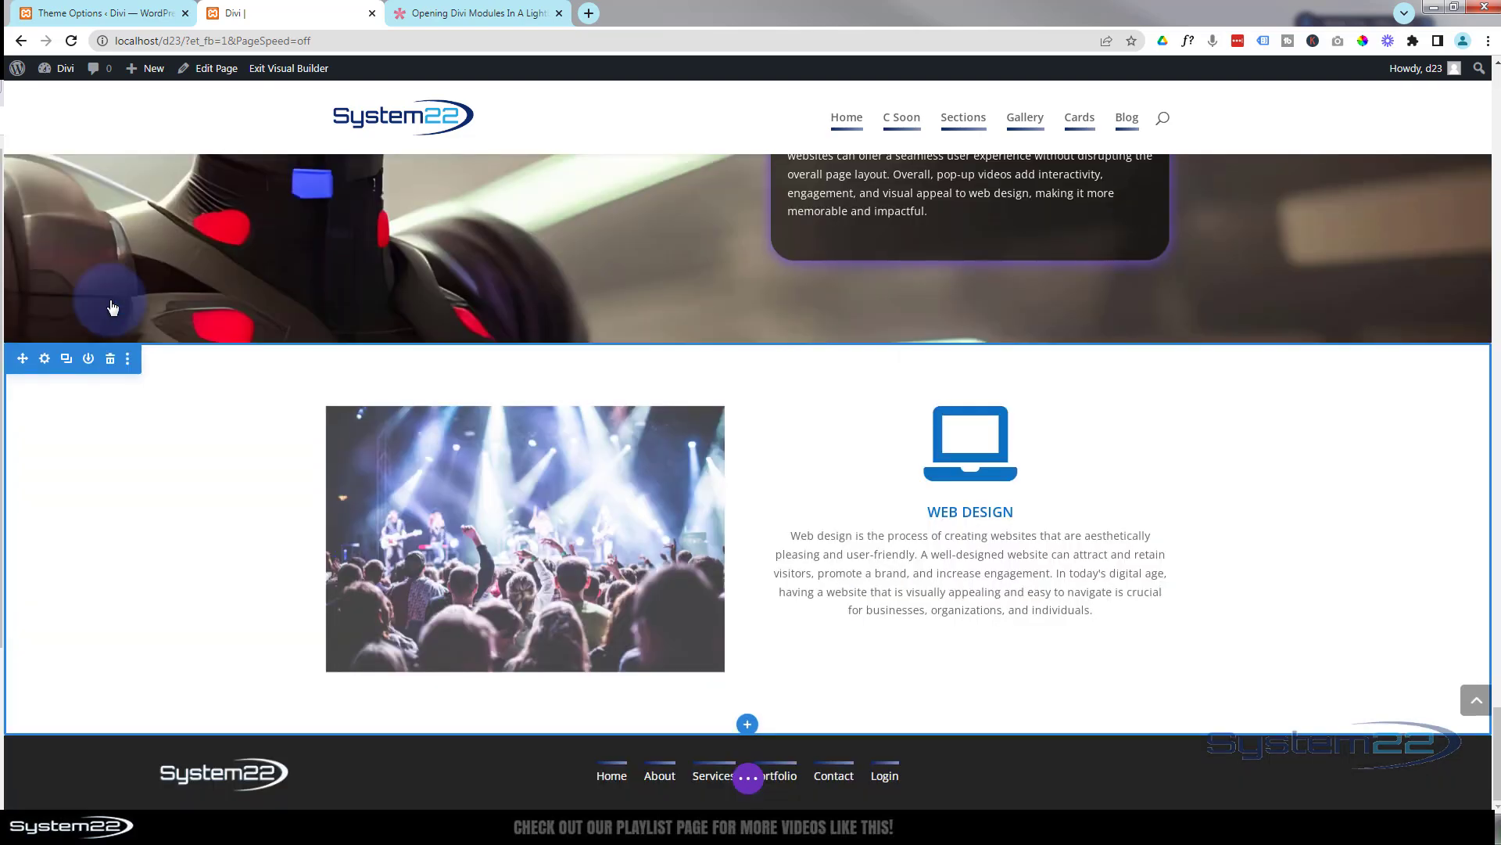
pyautogui.scroll(3, 829, 552)
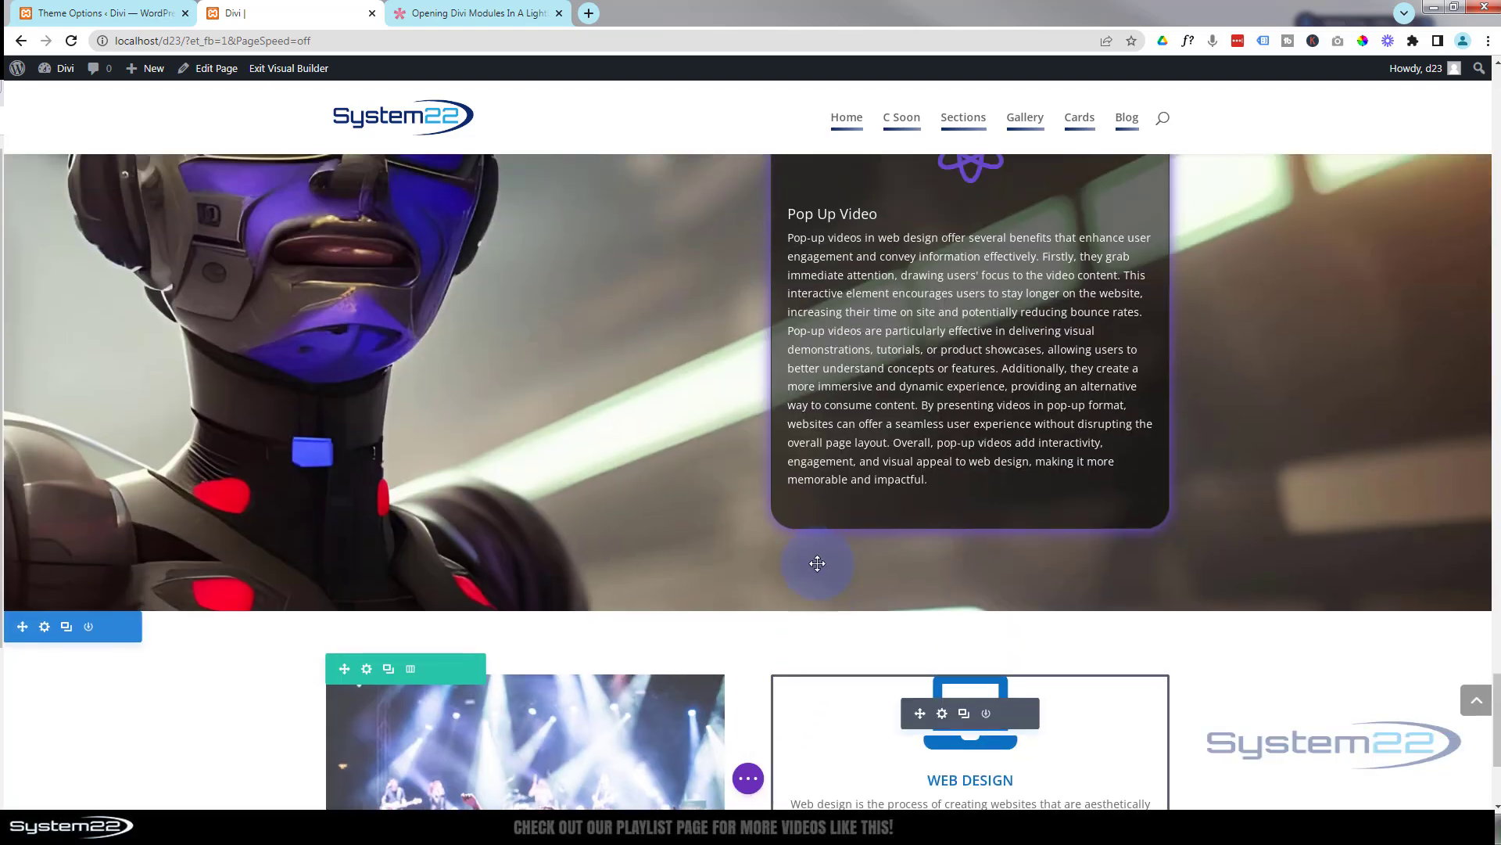
pyautogui.scroll(2, 817, 563)
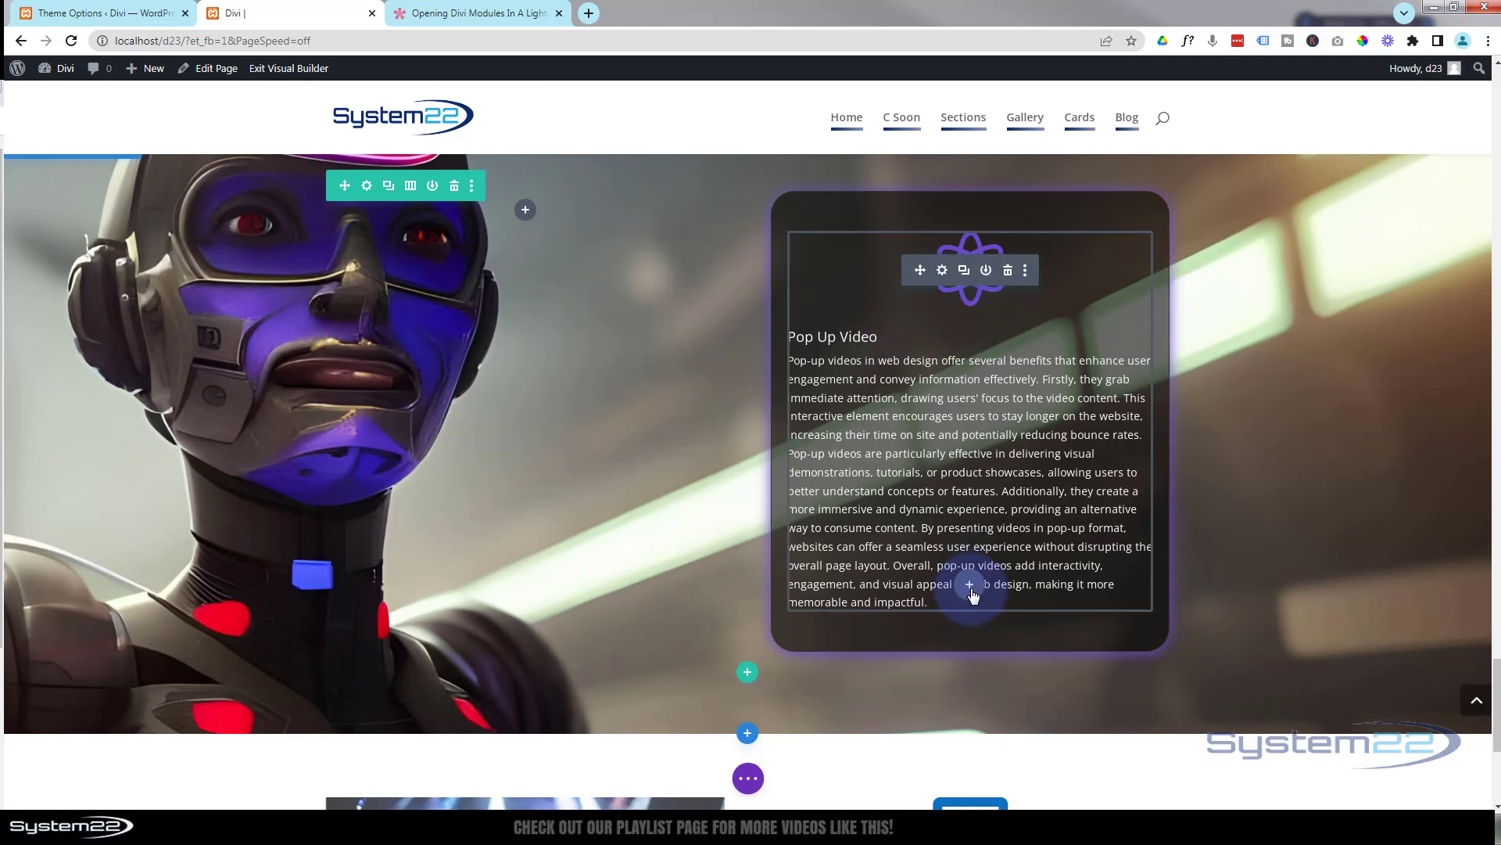
# - Add a button module to the Pop Up Video card labelled 'Watch Video'
pyautogui.click(970, 585)
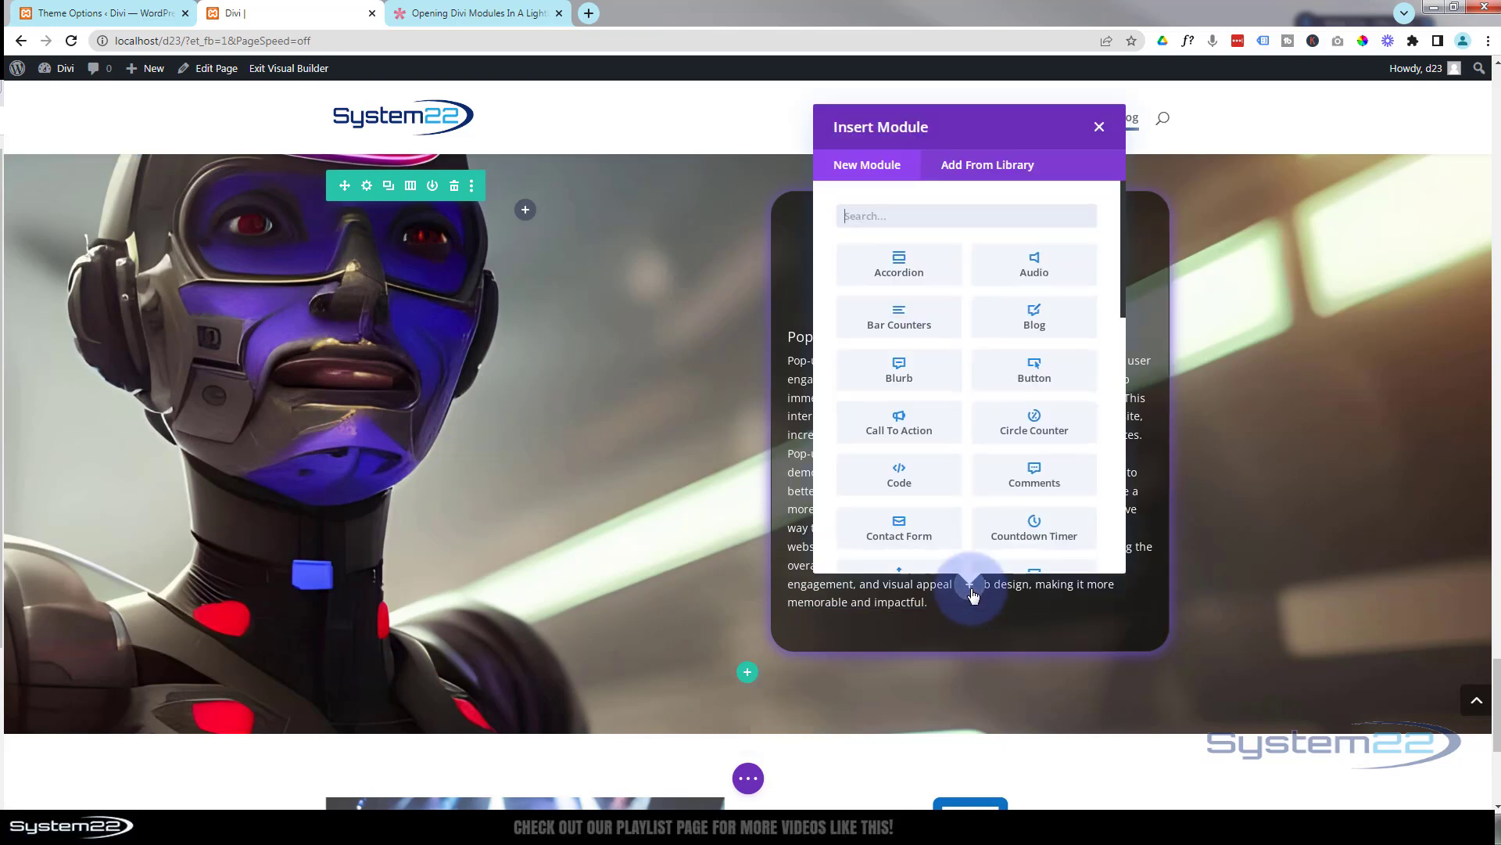
pyautogui.click(1034, 371)
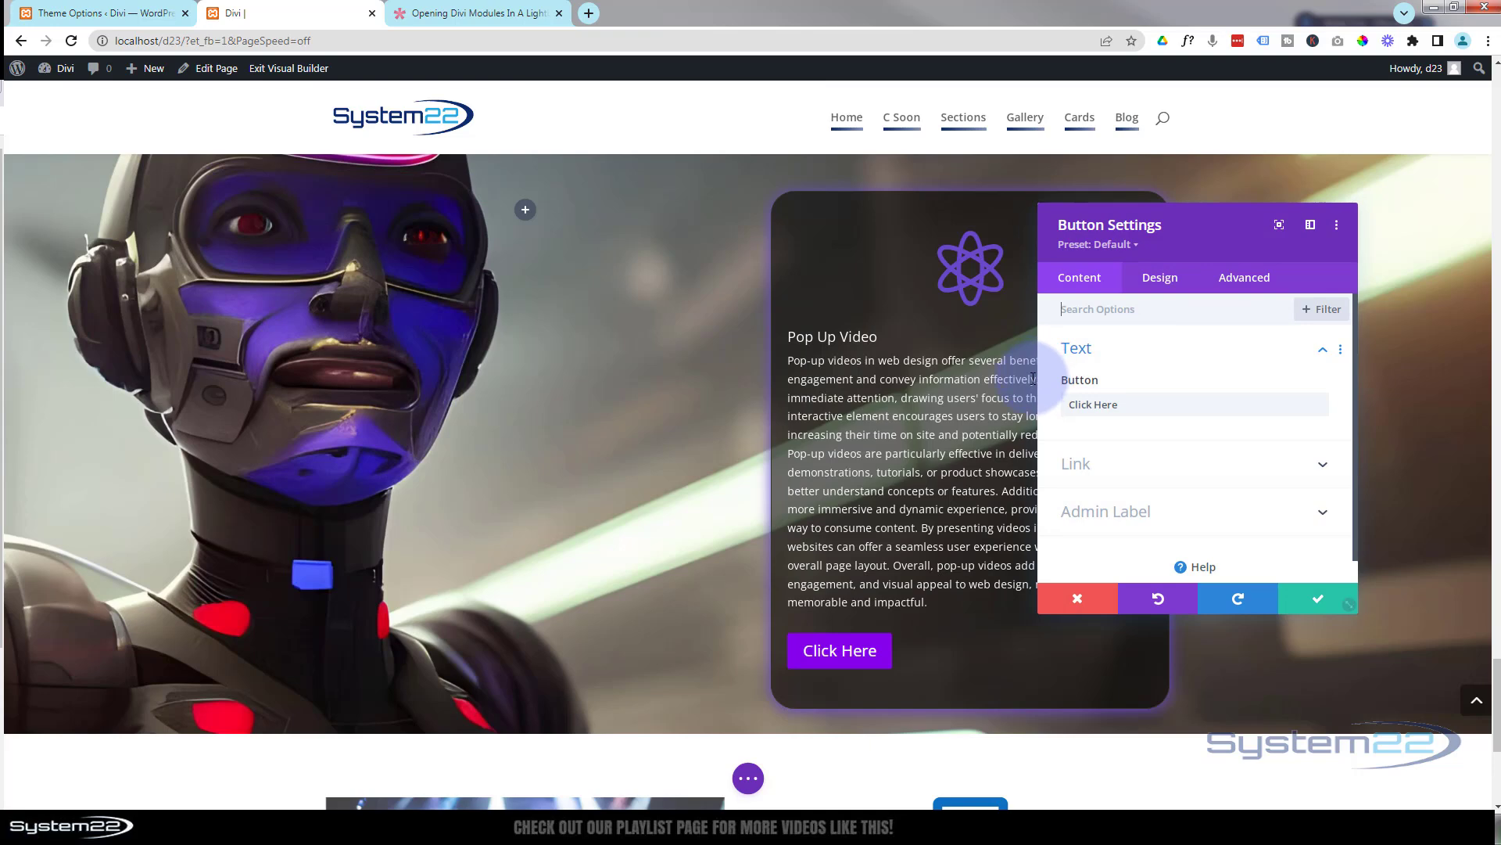
pyautogui.tripleClick(1083, 404)
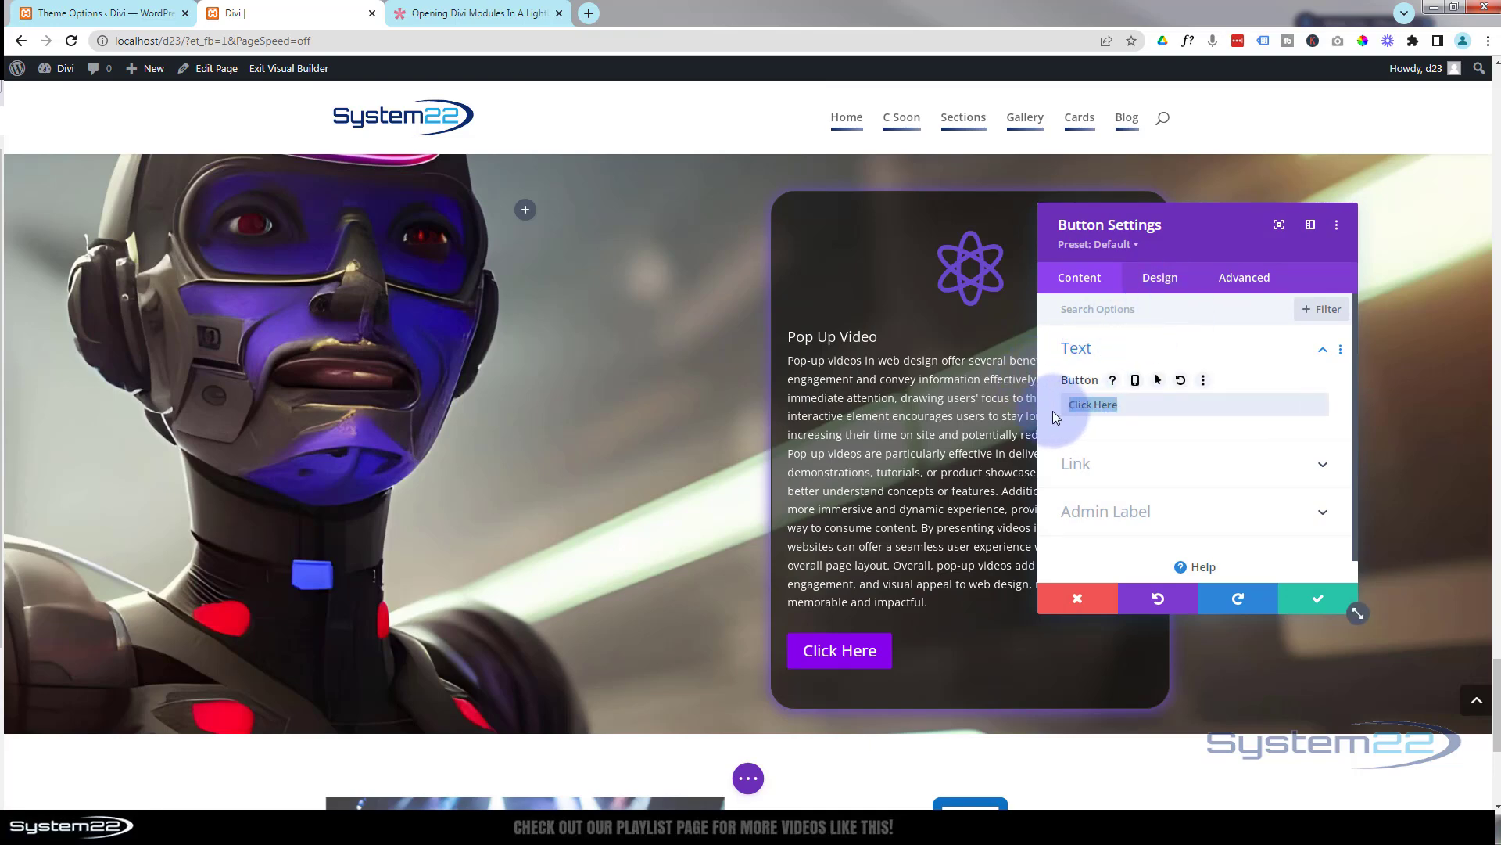
pyautogui.write('Watc')
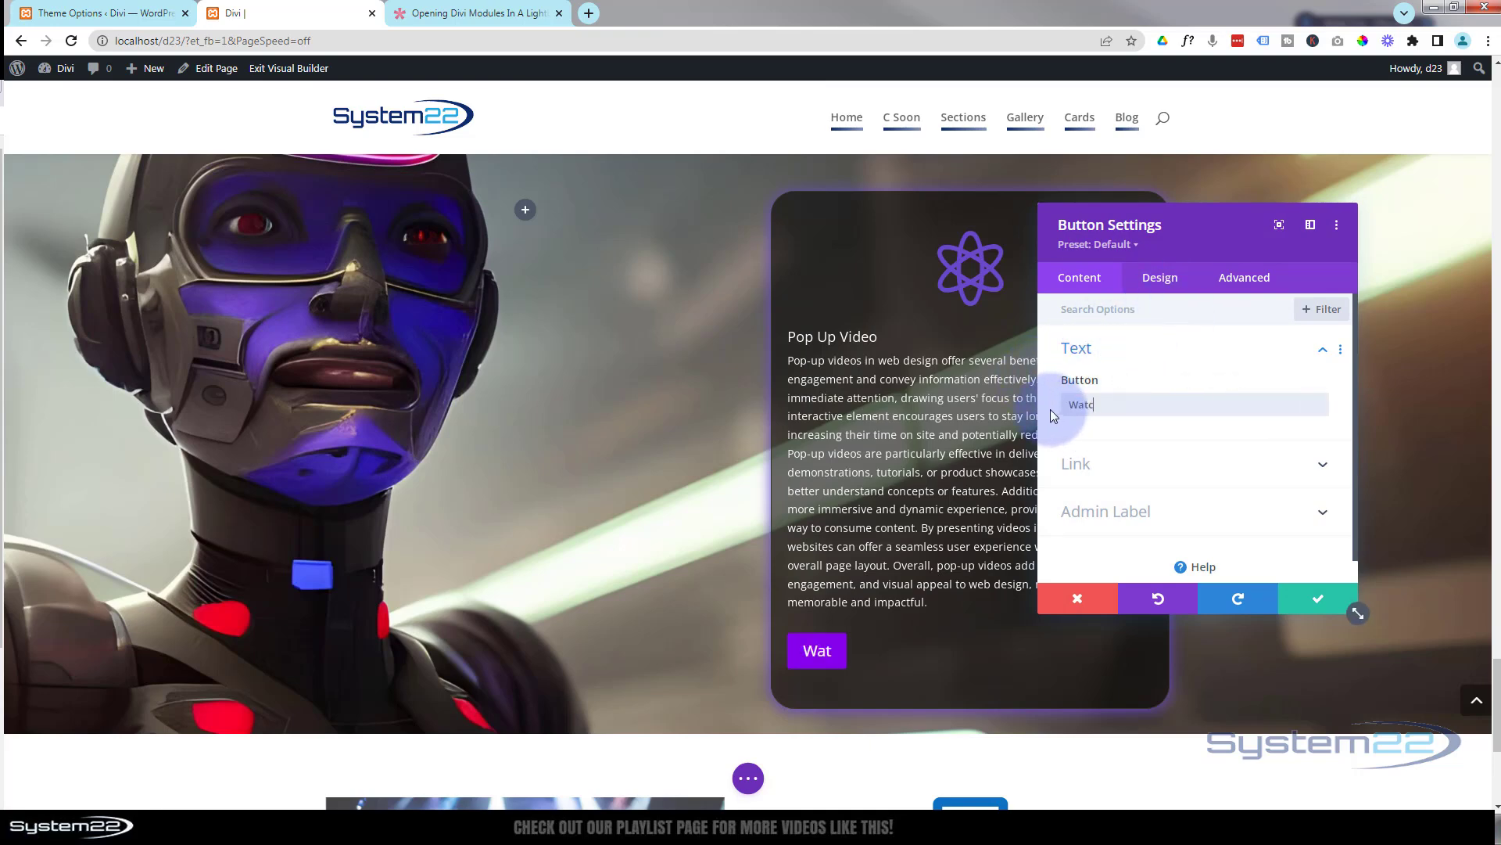
pyautogui.write('h Video')
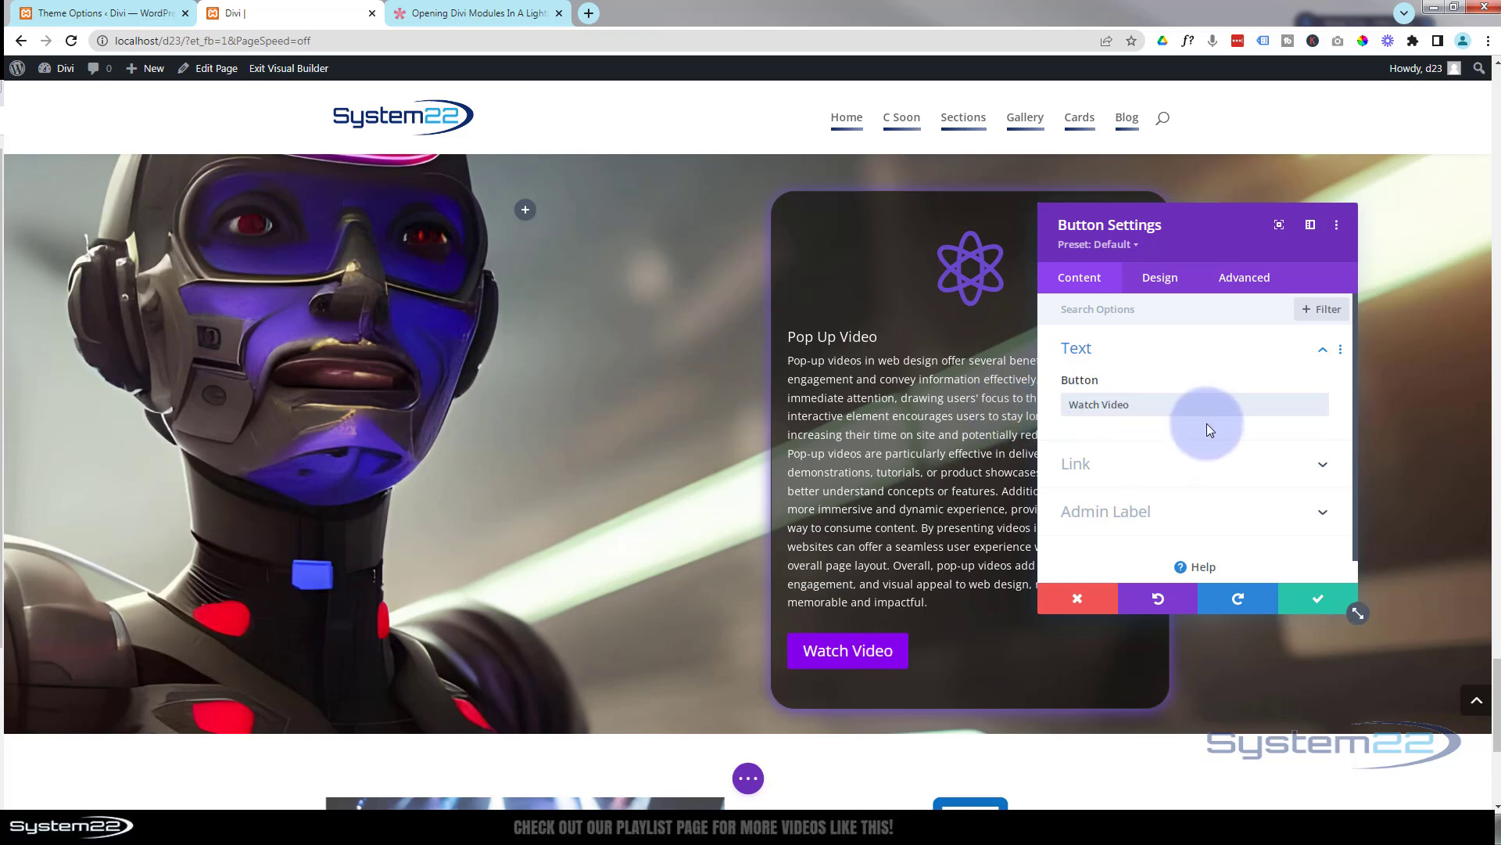
# - Set the button's alignment to centre in its Design settings
pyautogui.click(1161, 278)
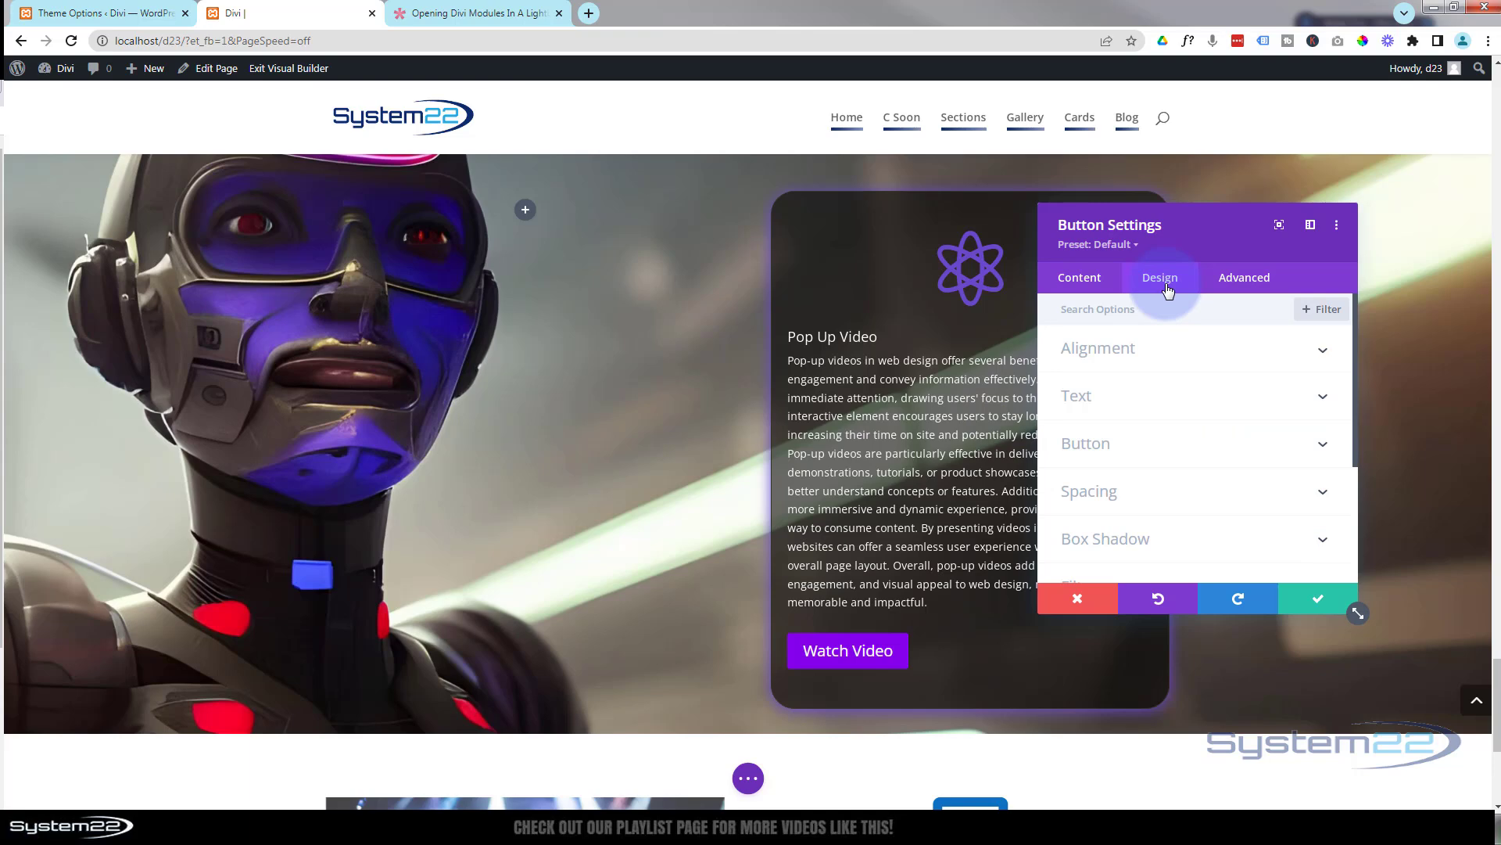
pyautogui.click(1180, 431)
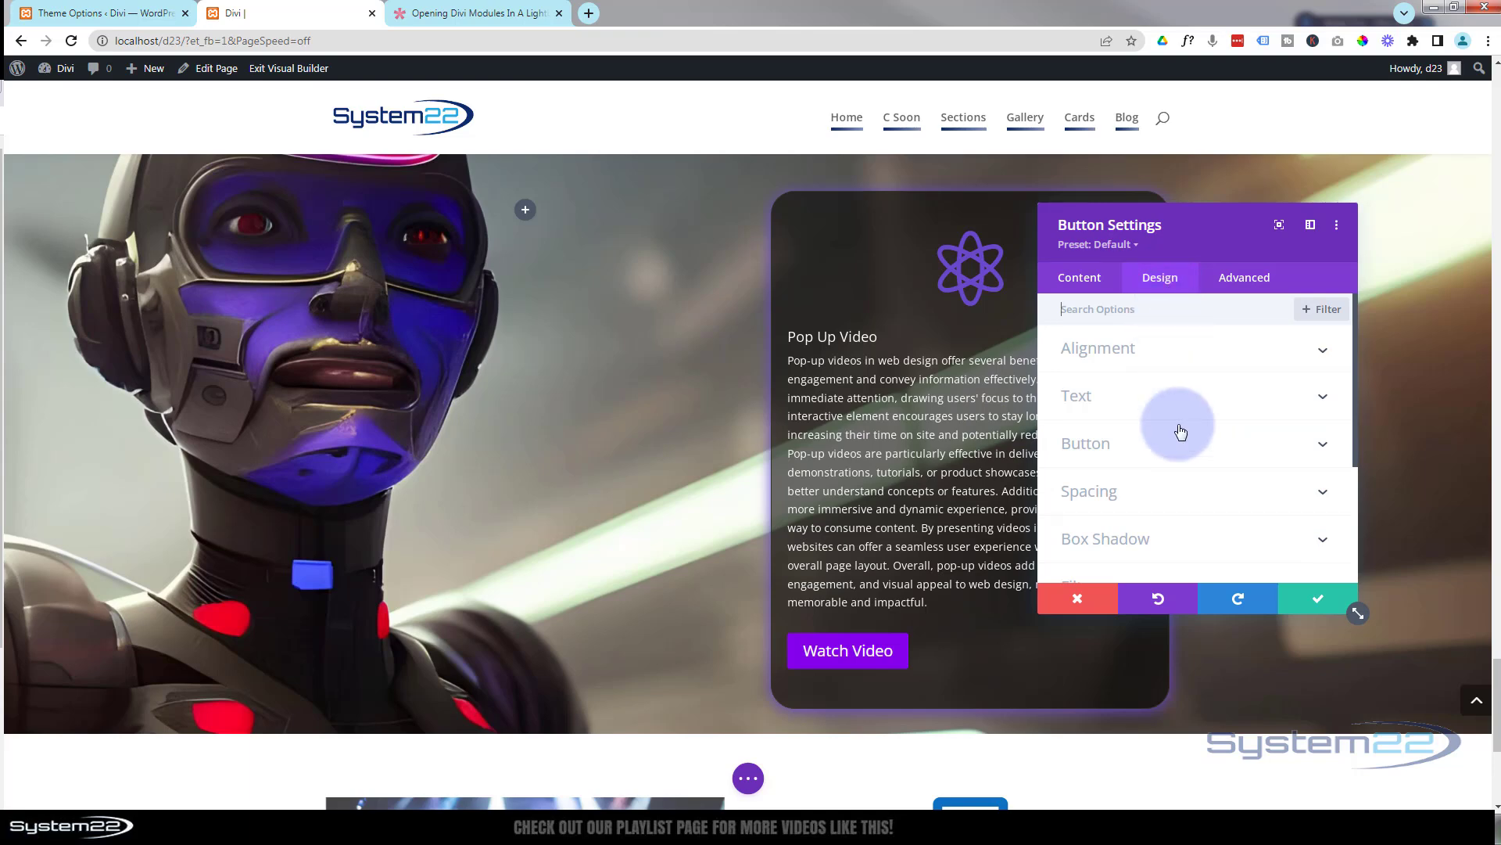
pyautogui.click(1182, 355)
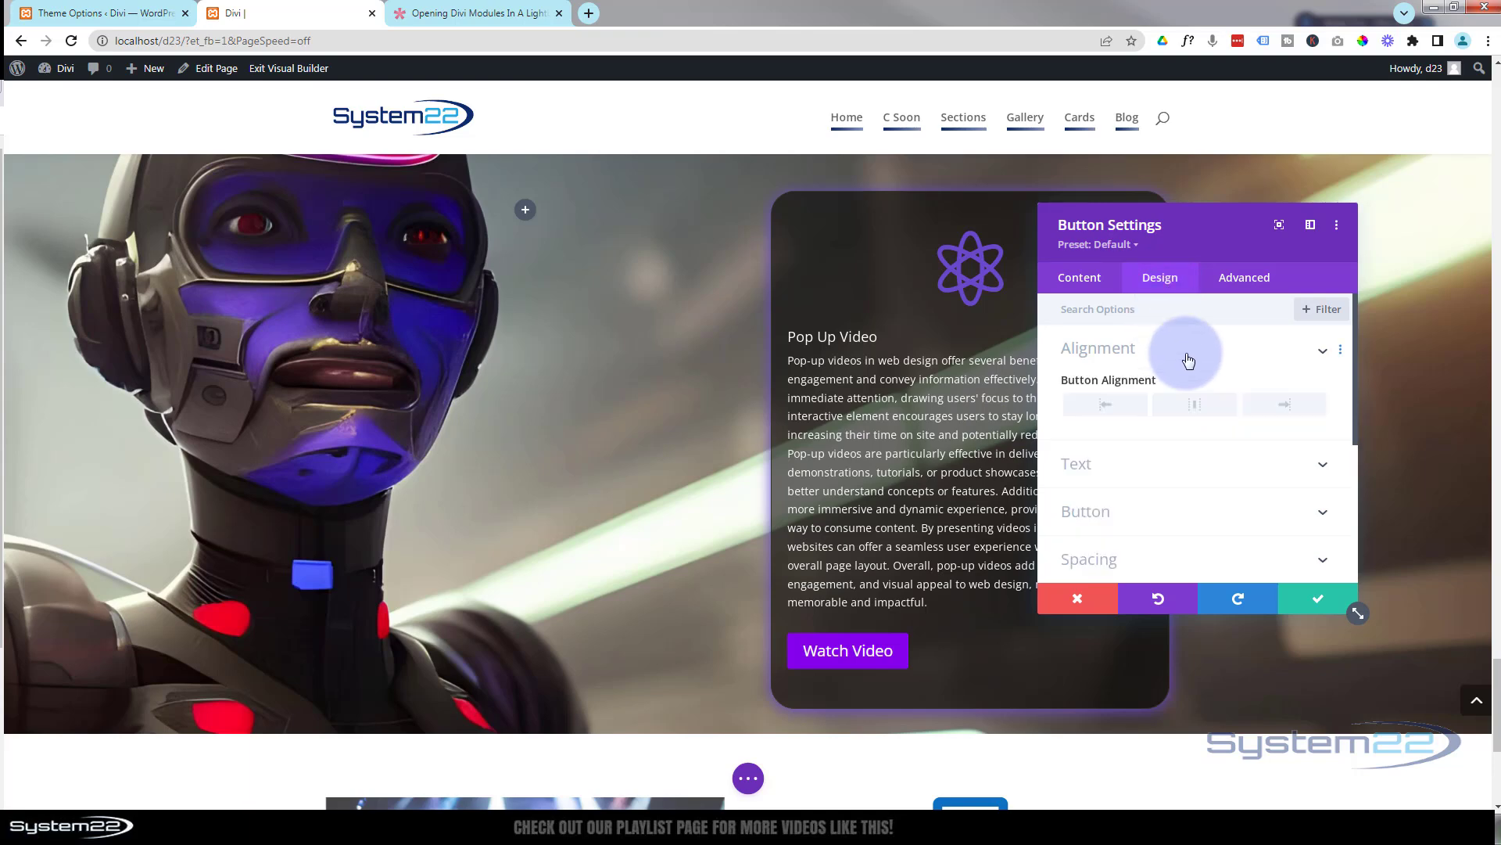
pyautogui.click(1196, 407)
pyautogui.scroll(-3, 1212, 403)
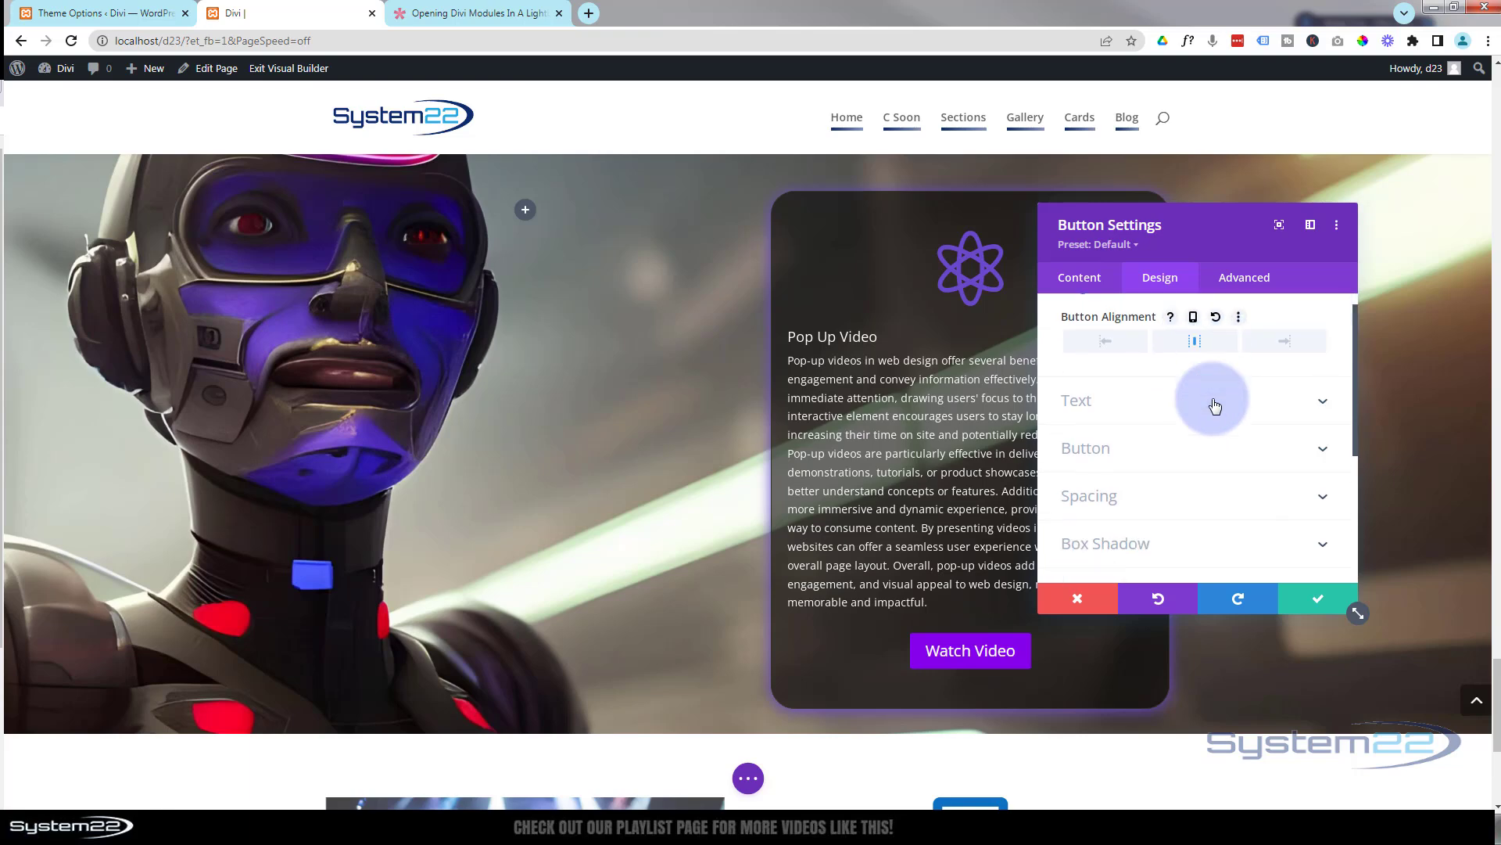
pyautogui.click(1168, 365)
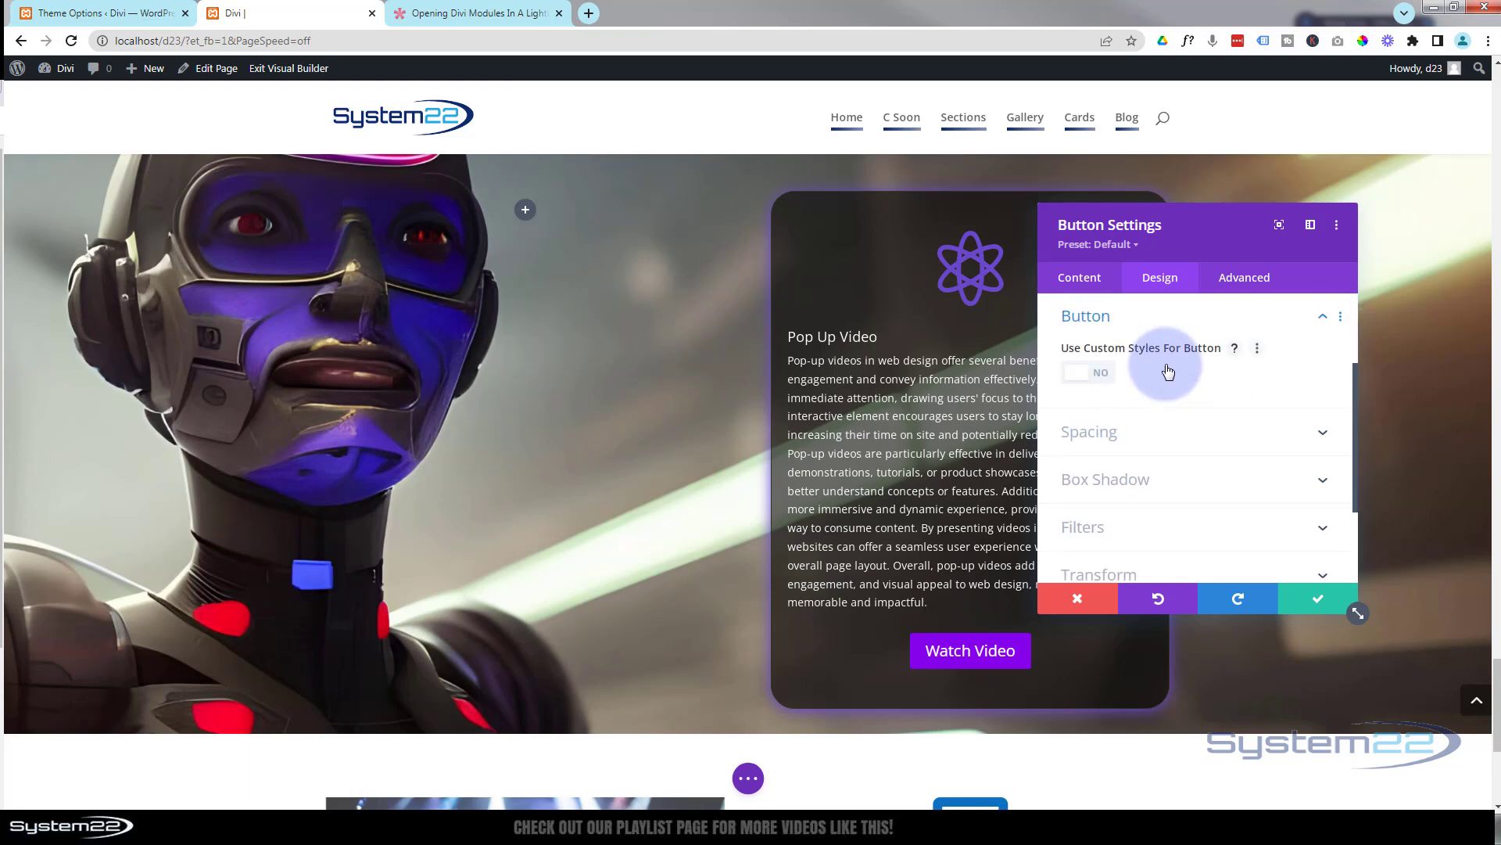
# - Enable custom button styles with a 1px border, 30px border radius and no button icon
pyautogui.click(1096, 375)
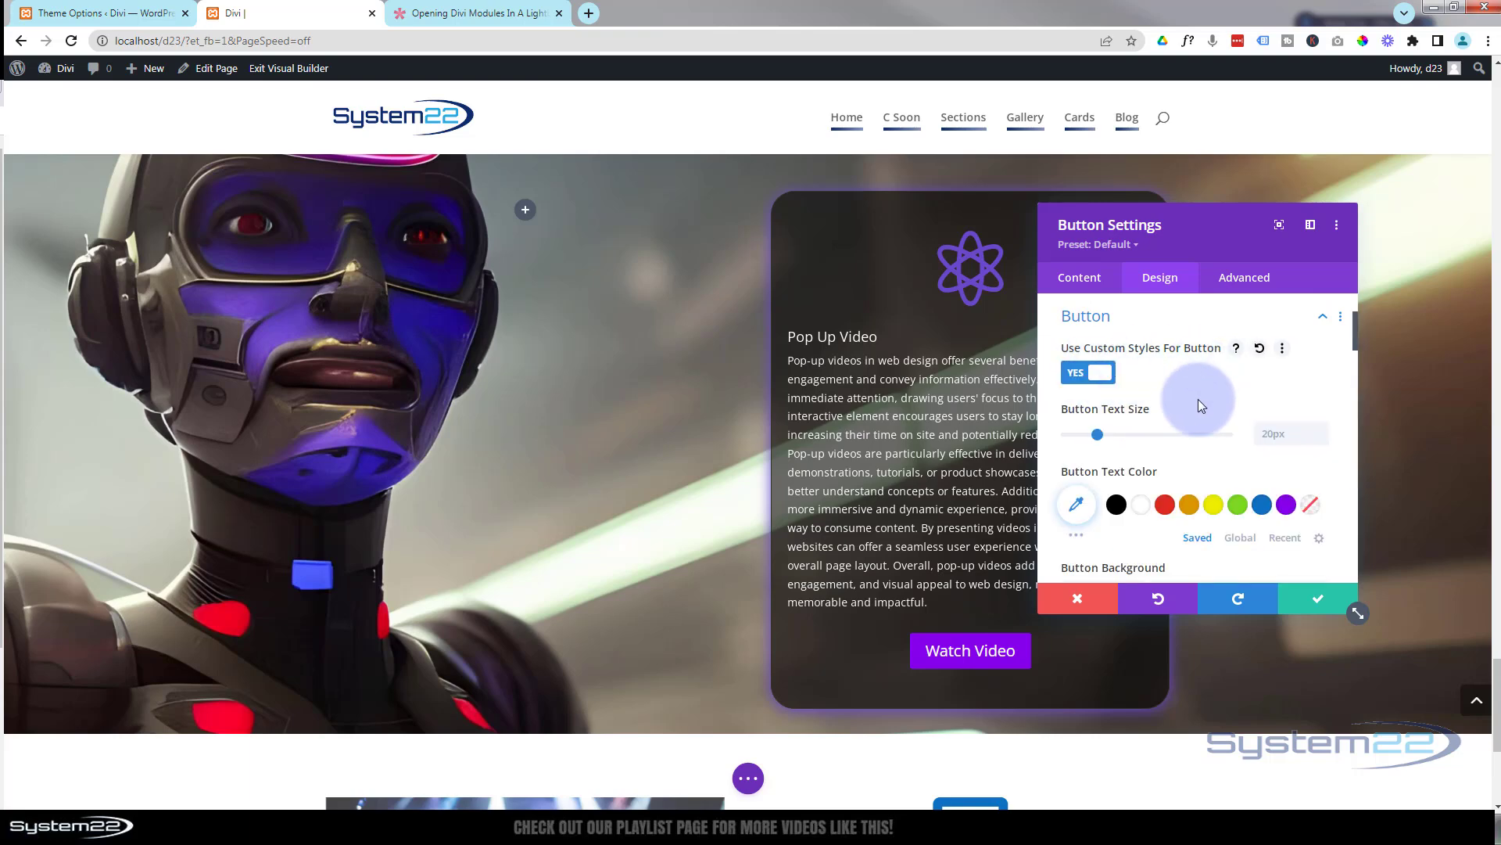
pyautogui.scroll(-3, 1198, 399)
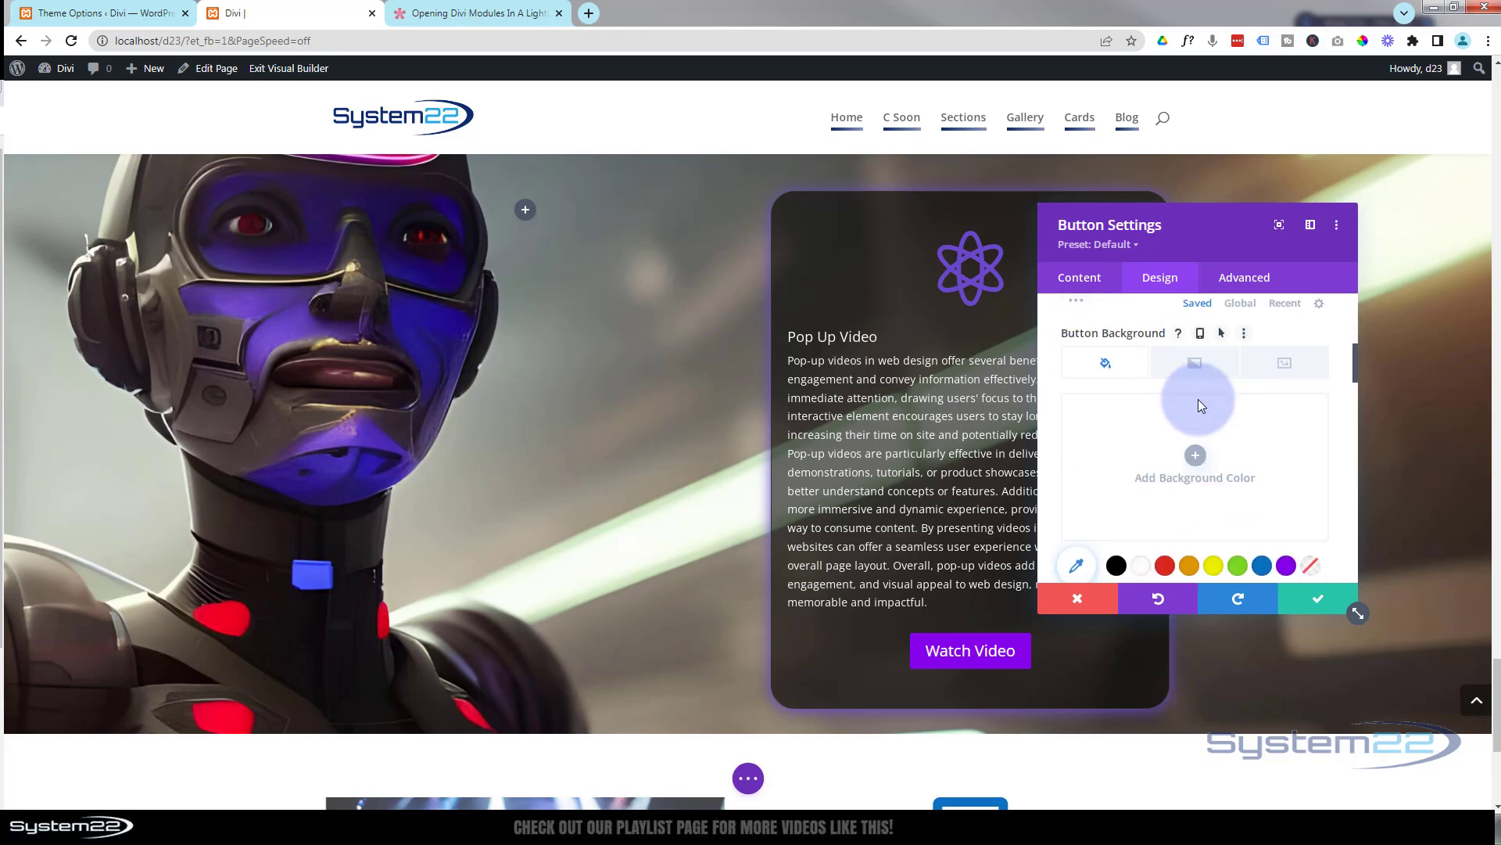
pyautogui.scroll(-2, 1201, 406)
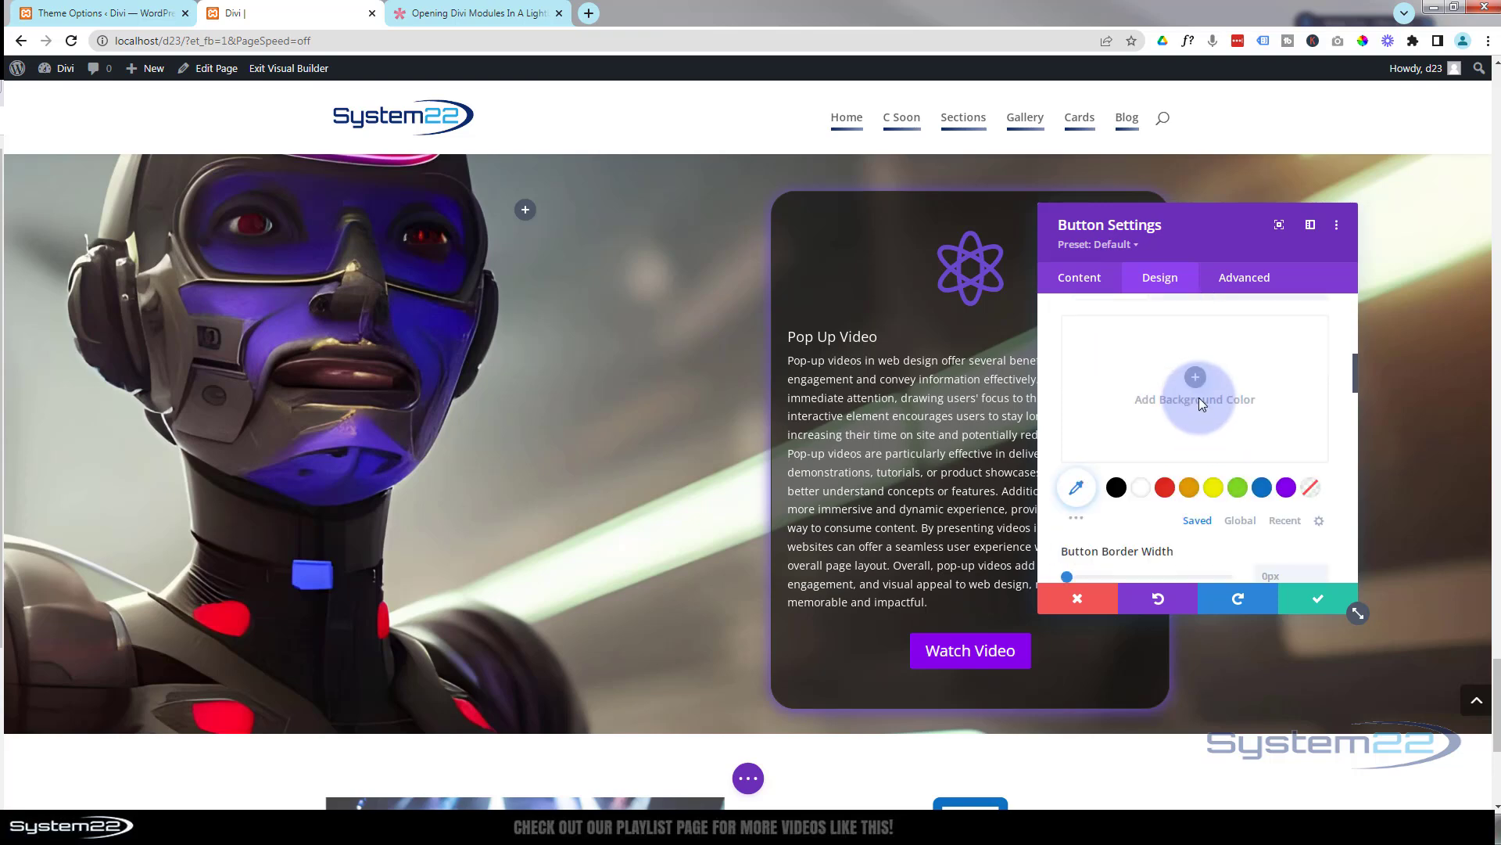
pyautogui.scroll(-1, 1199, 396)
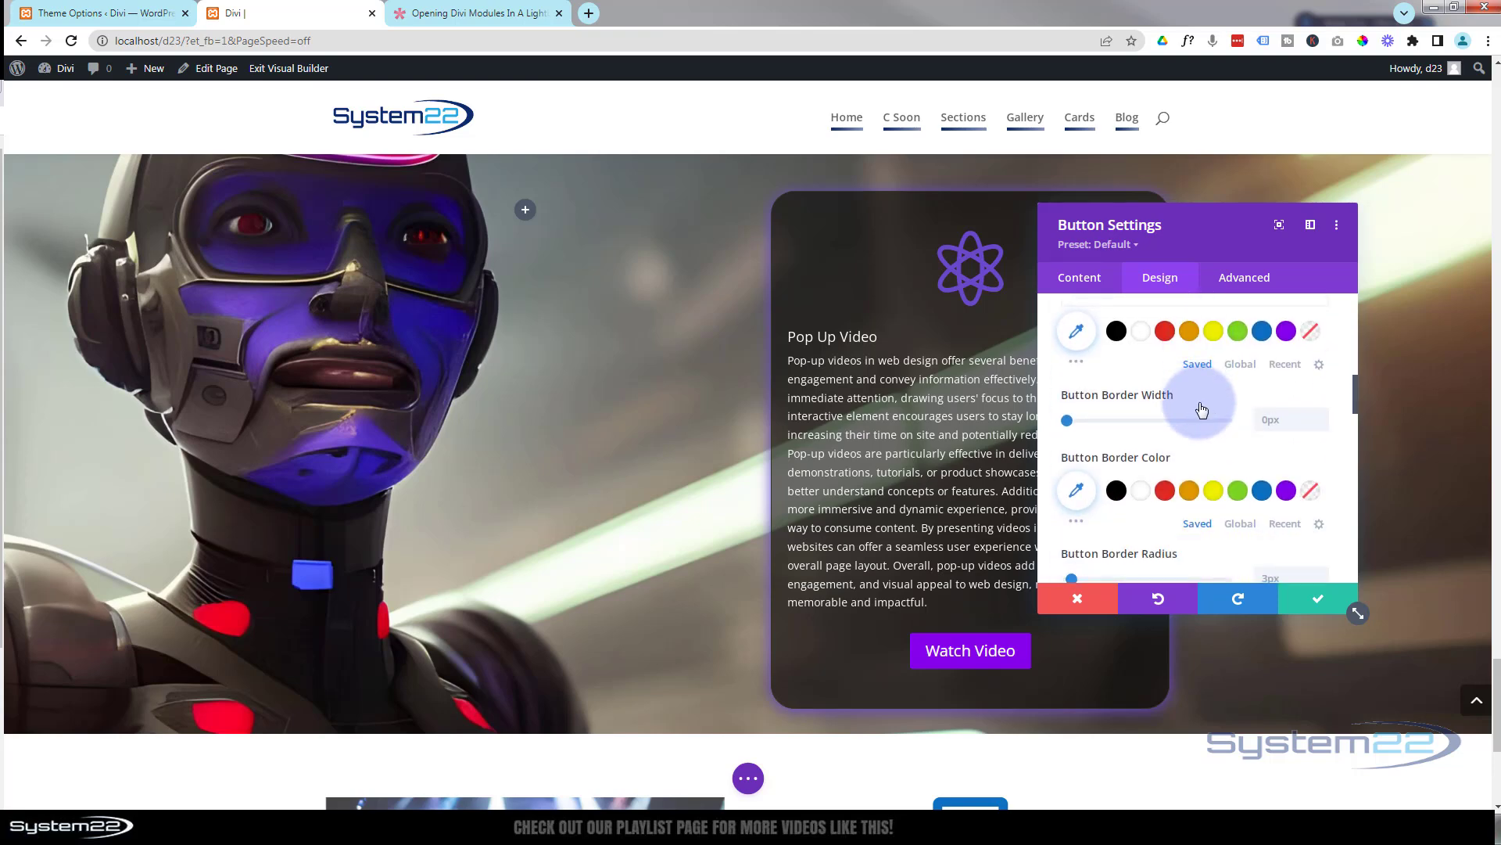
pyautogui.click(1323, 414)
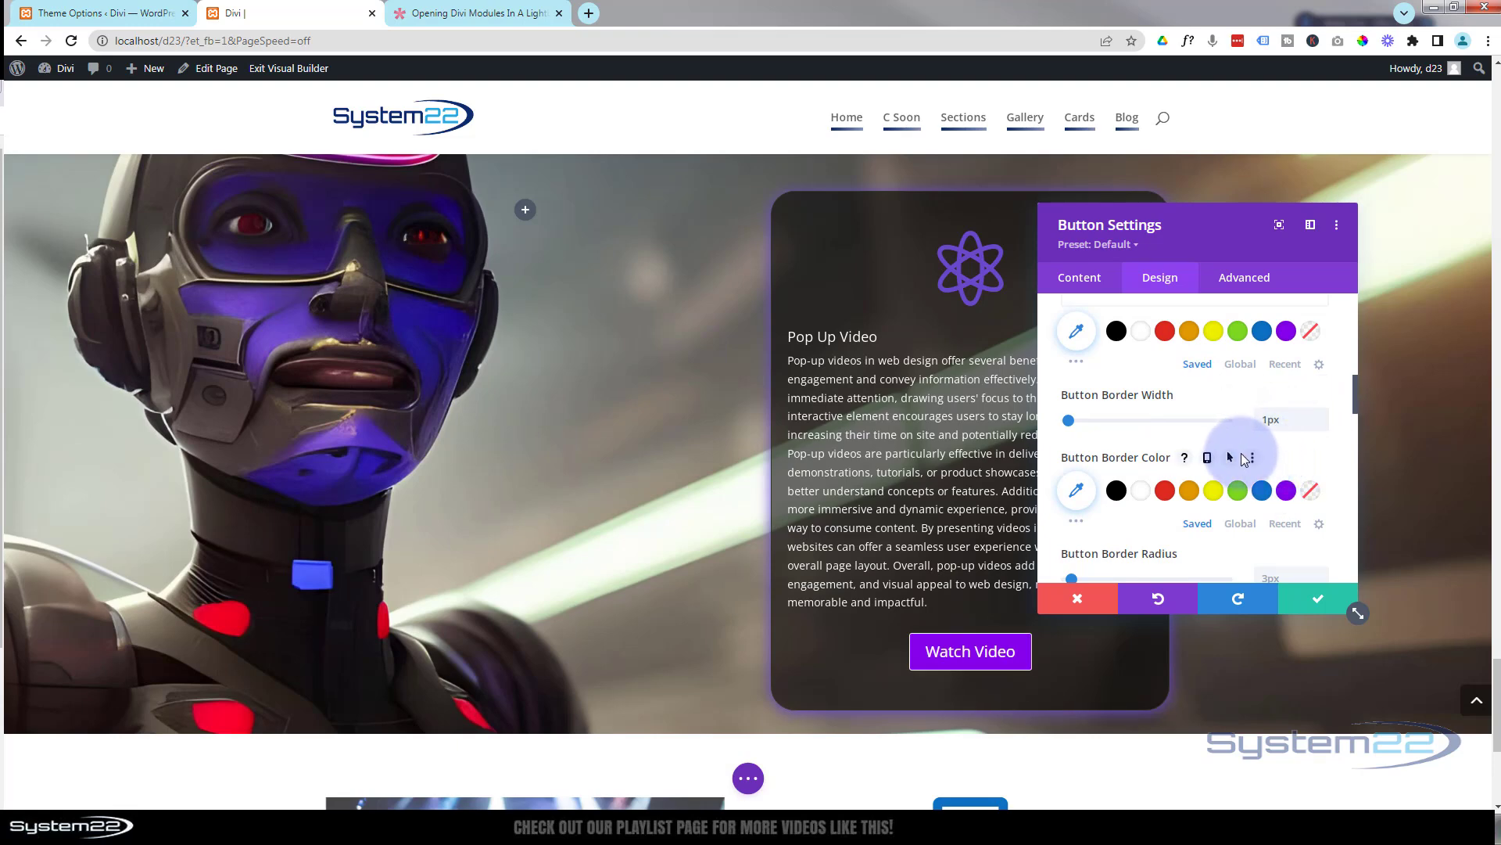
pyautogui.scroll(-1, 1240, 451)
pyautogui.scroll(-1, 1241, 455)
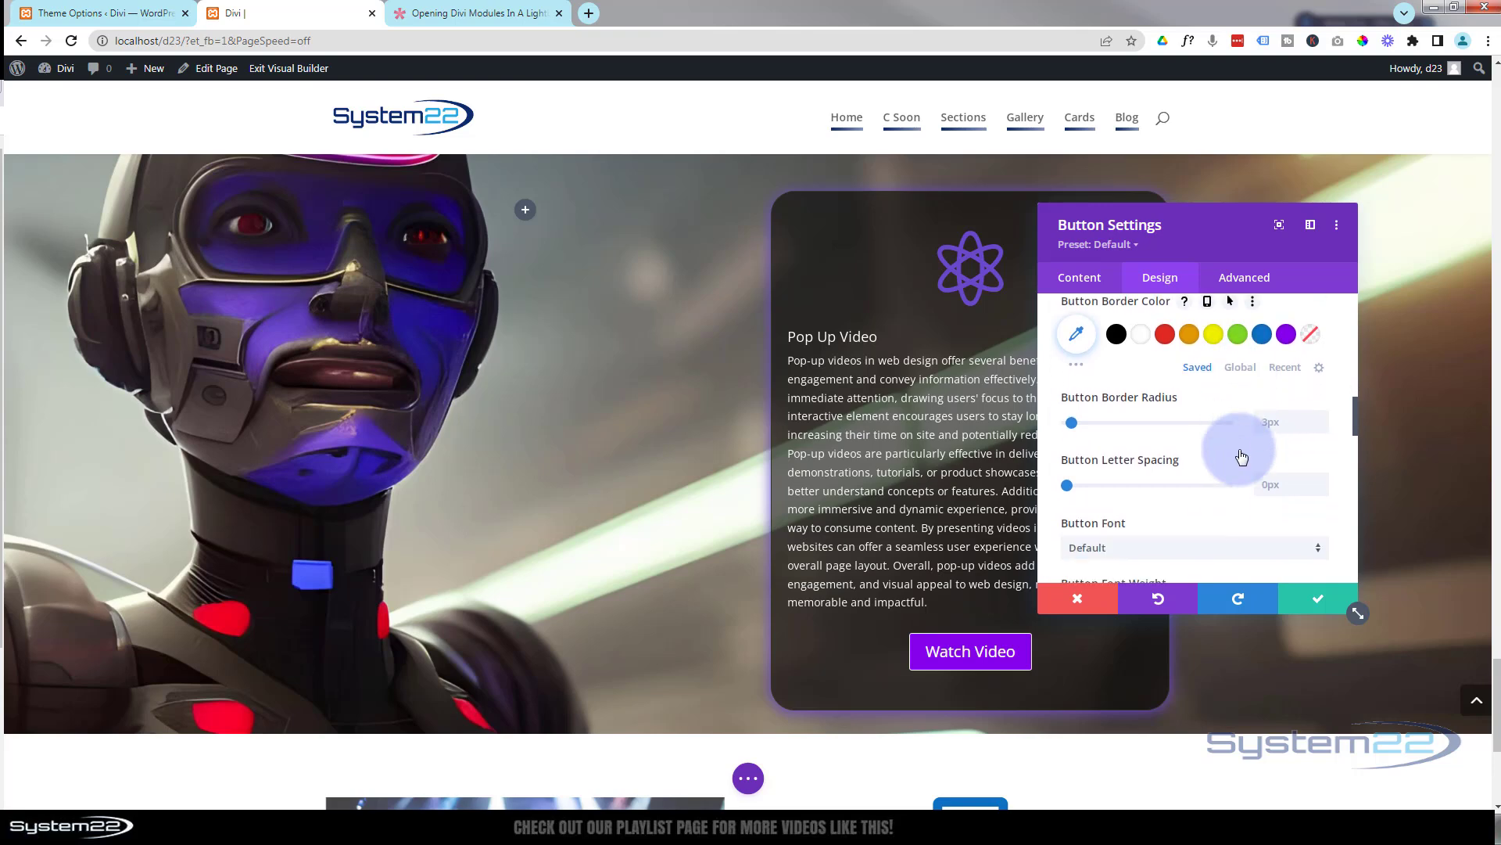
pyautogui.click(1271, 421)
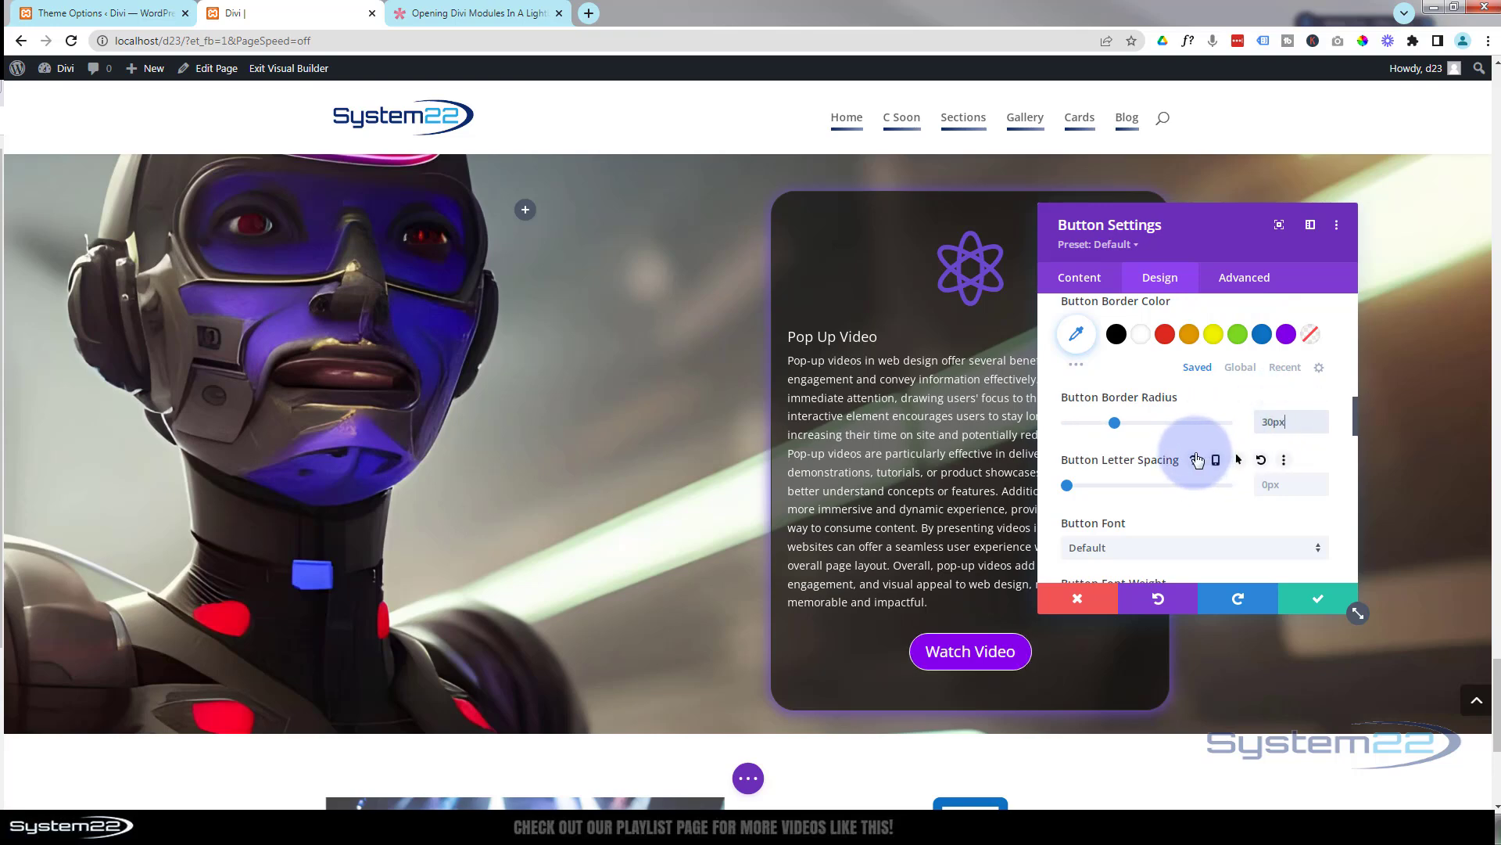
pyautogui.scroll(-10, 1198, 459)
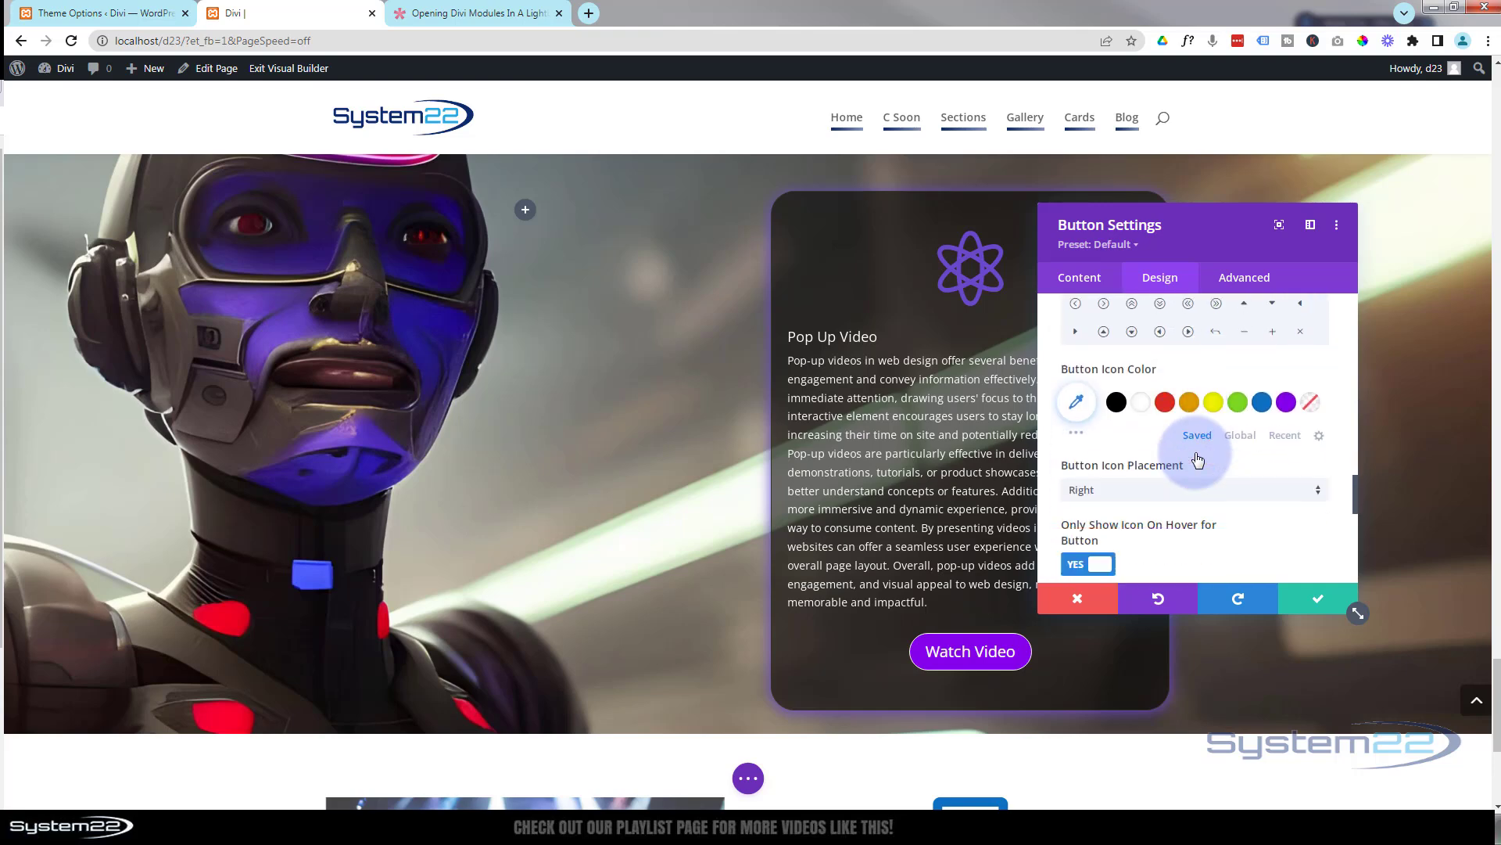
pyautogui.scroll(3, 1197, 457)
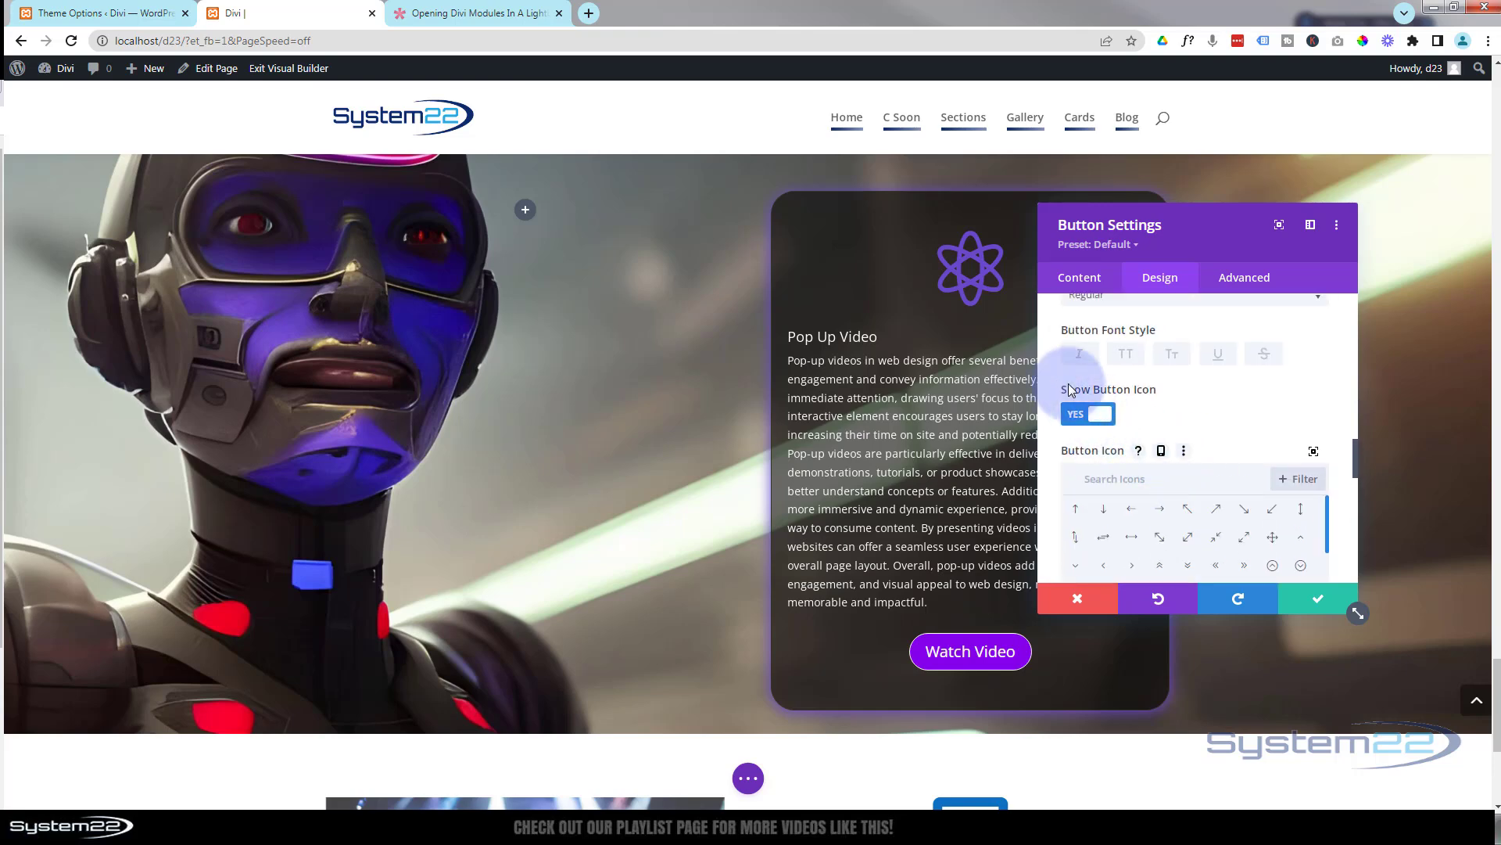
pyautogui.click(1076, 418)
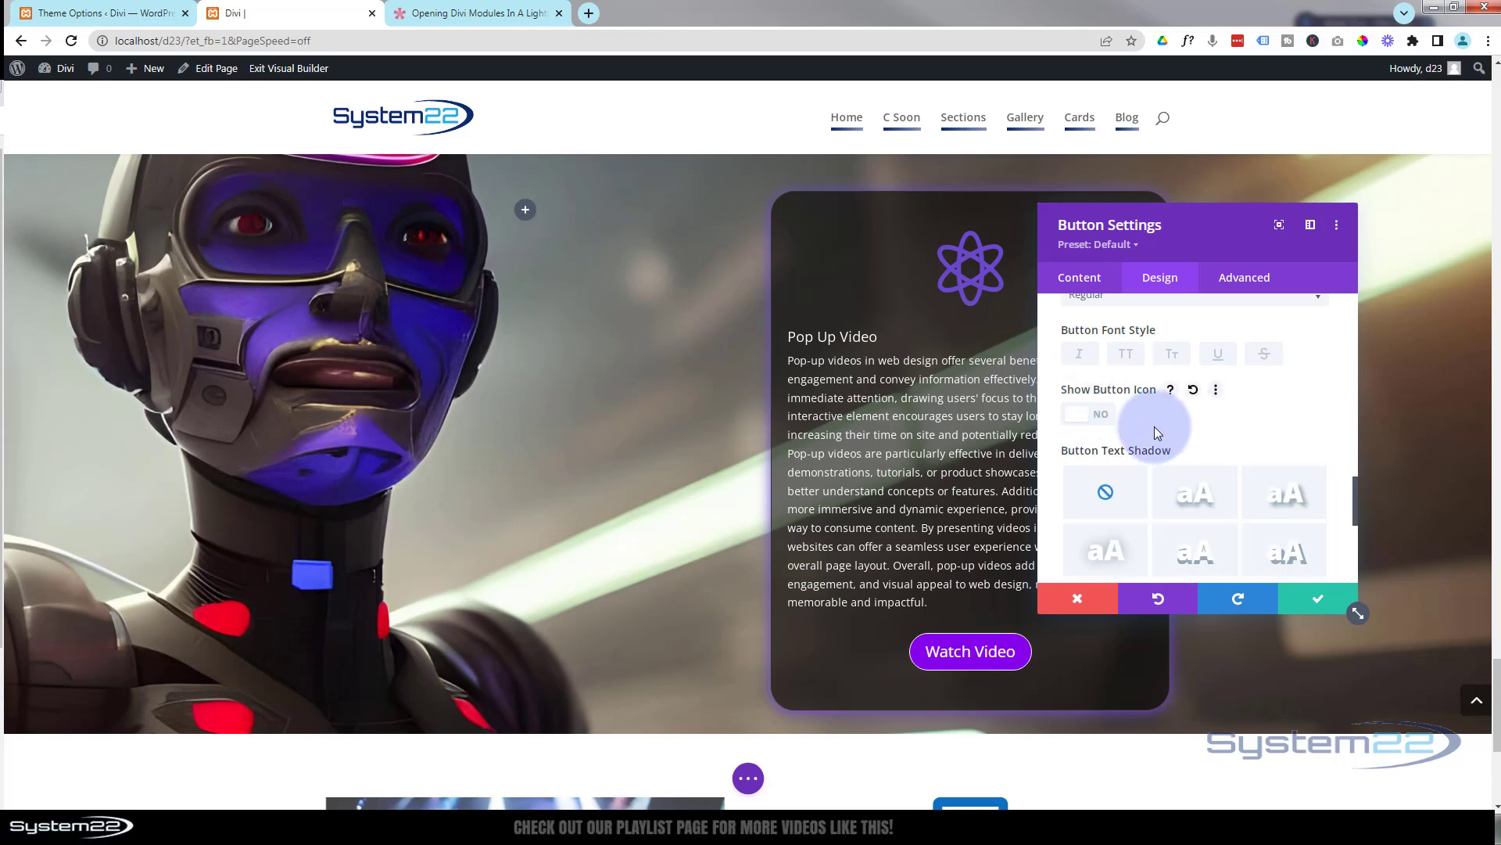
# - Give the button a box shadow preset in white
pyautogui.scroll(-5, 1156, 425)
pyautogui.click(1179, 345)
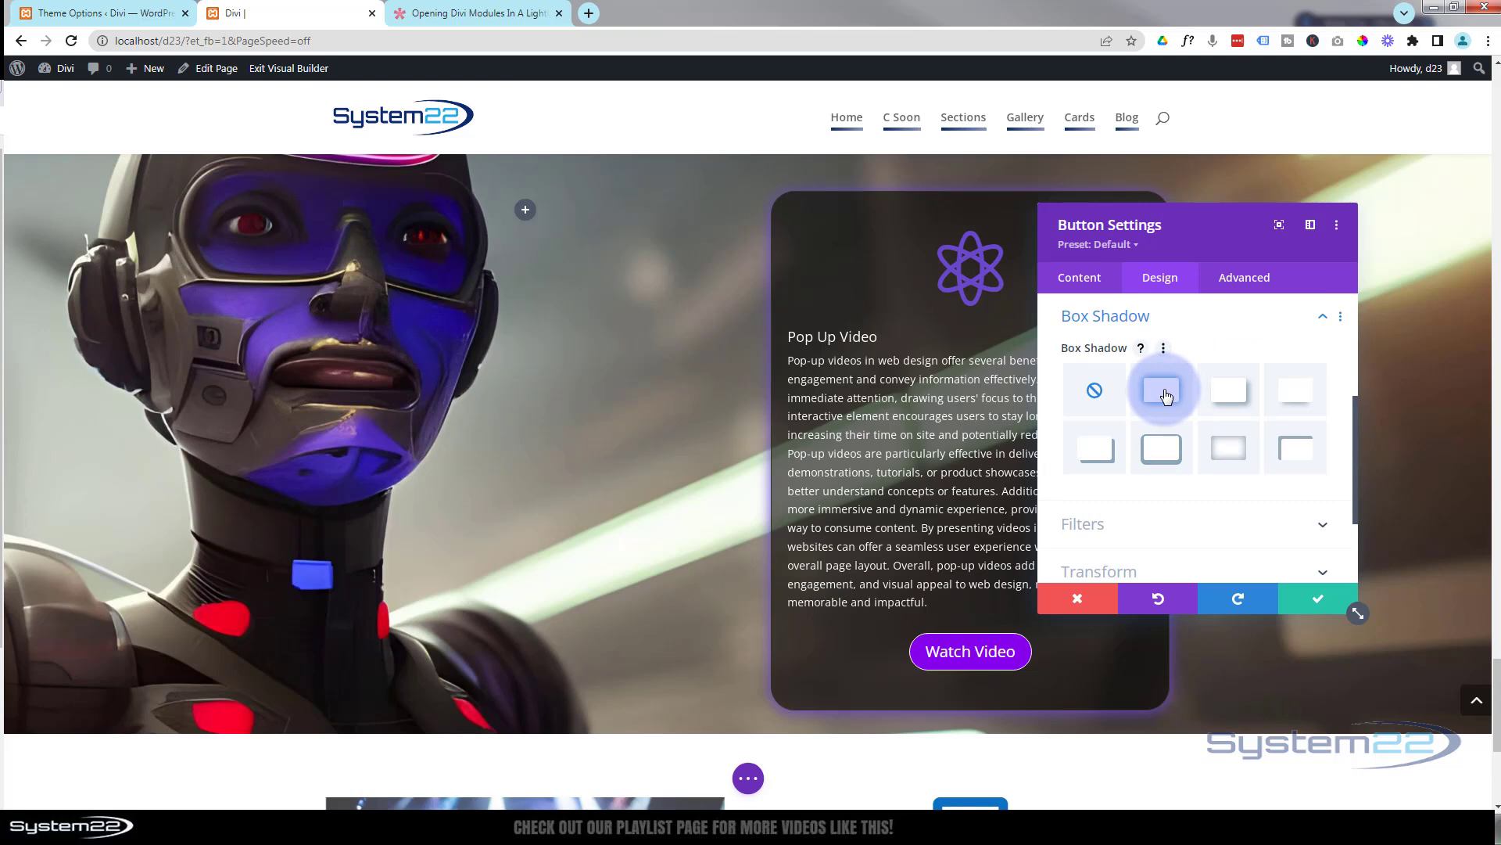
pyautogui.click(1166, 396)
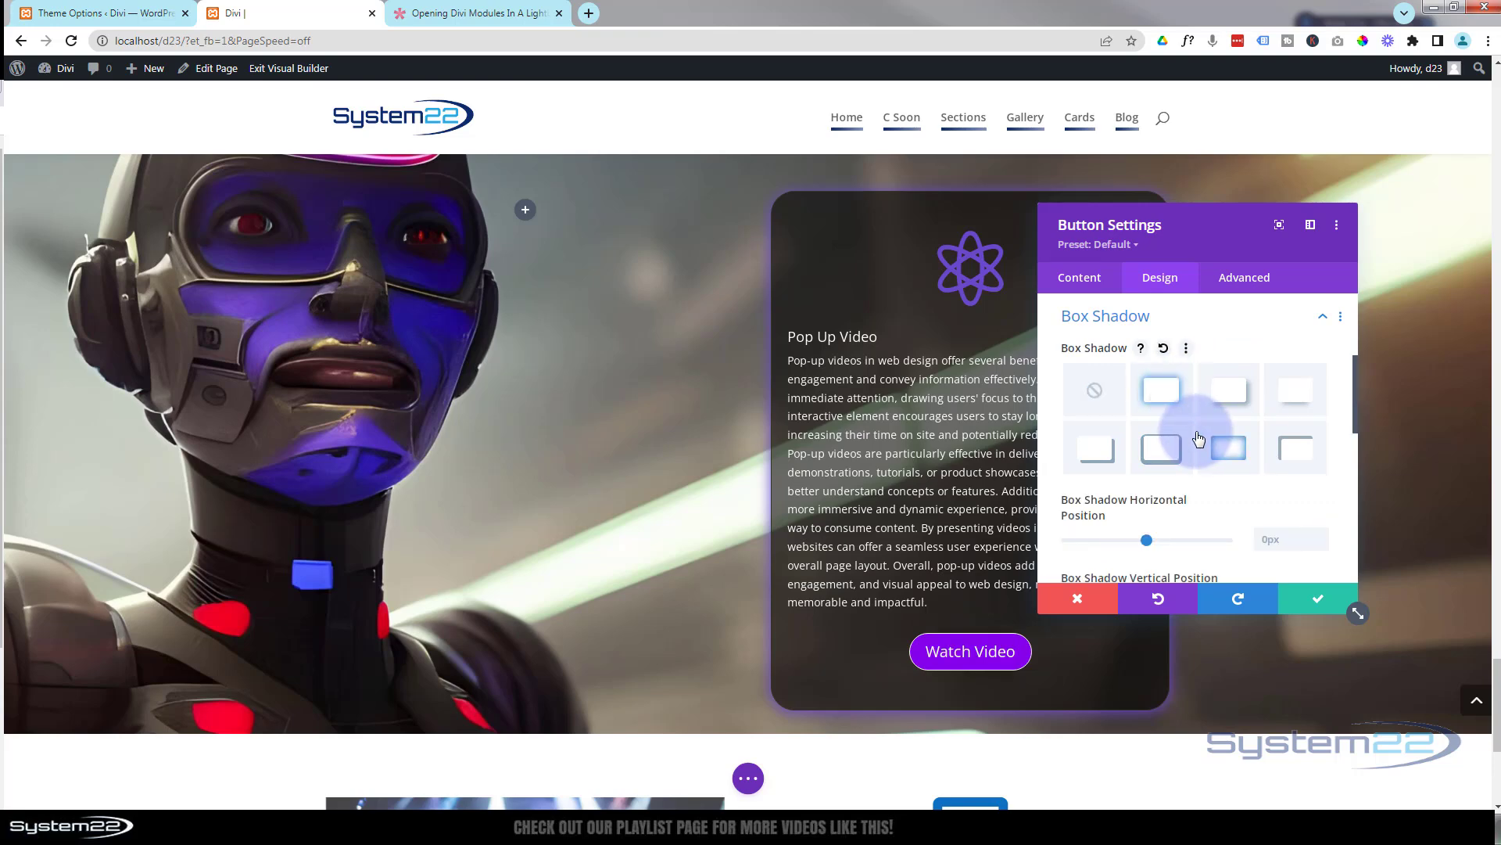
pyautogui.scroll(-5, 1197, 434)
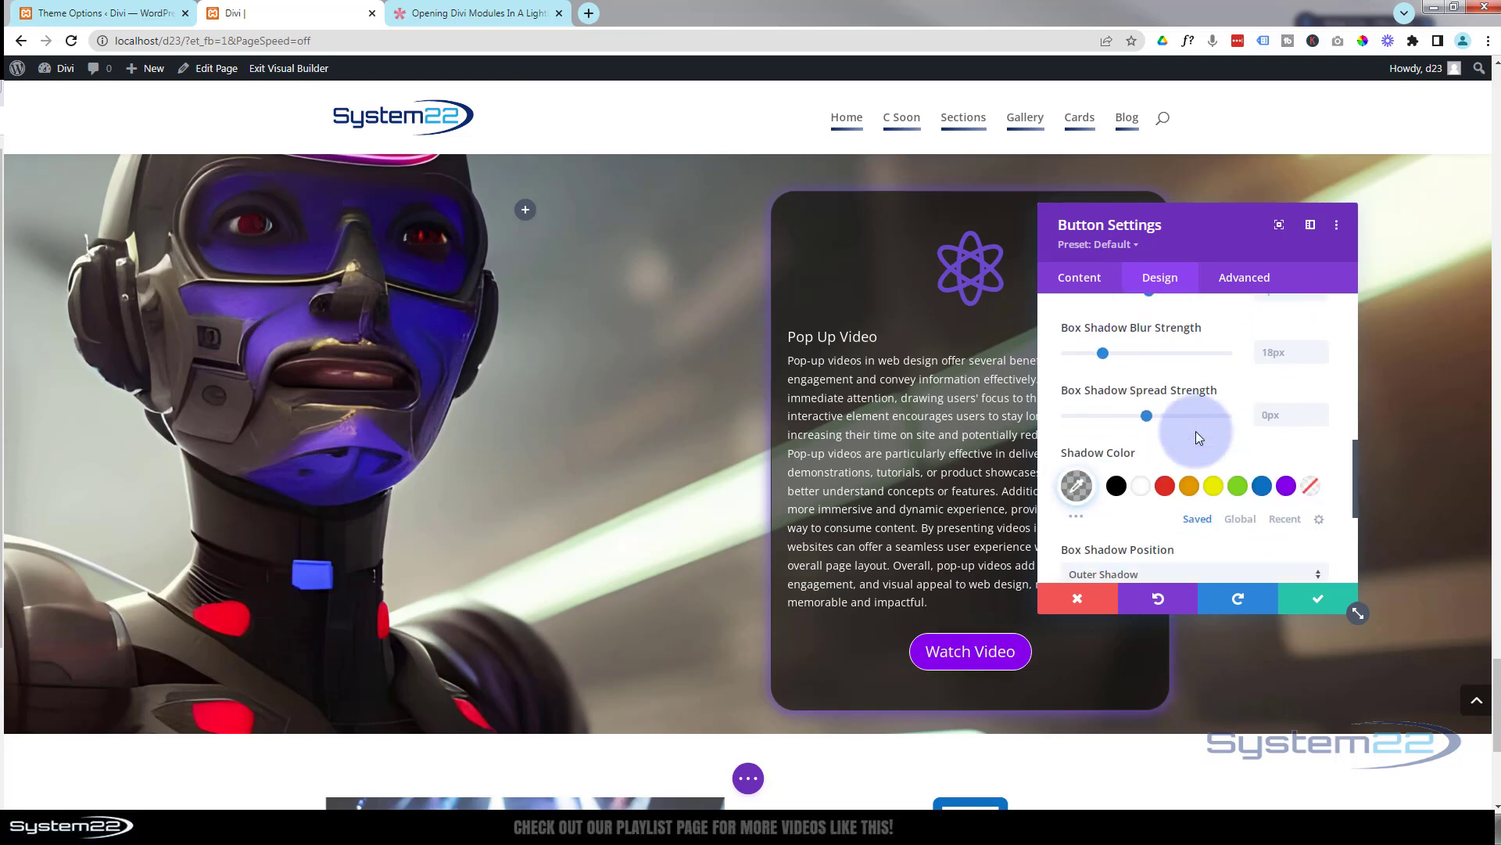
pyautogui.click(1142, 408)
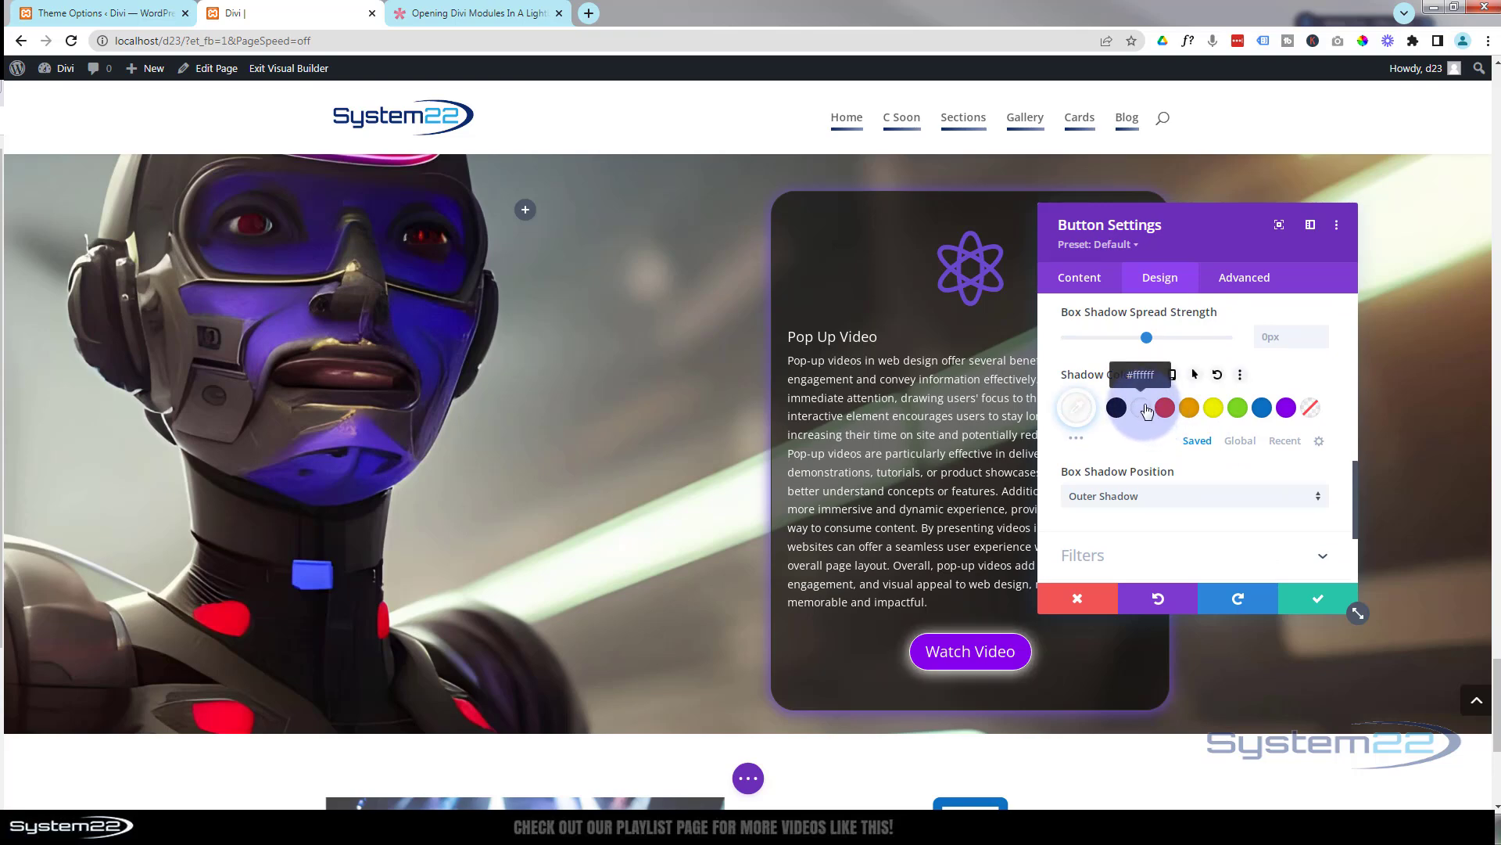
pyautogui.click(452, 14)
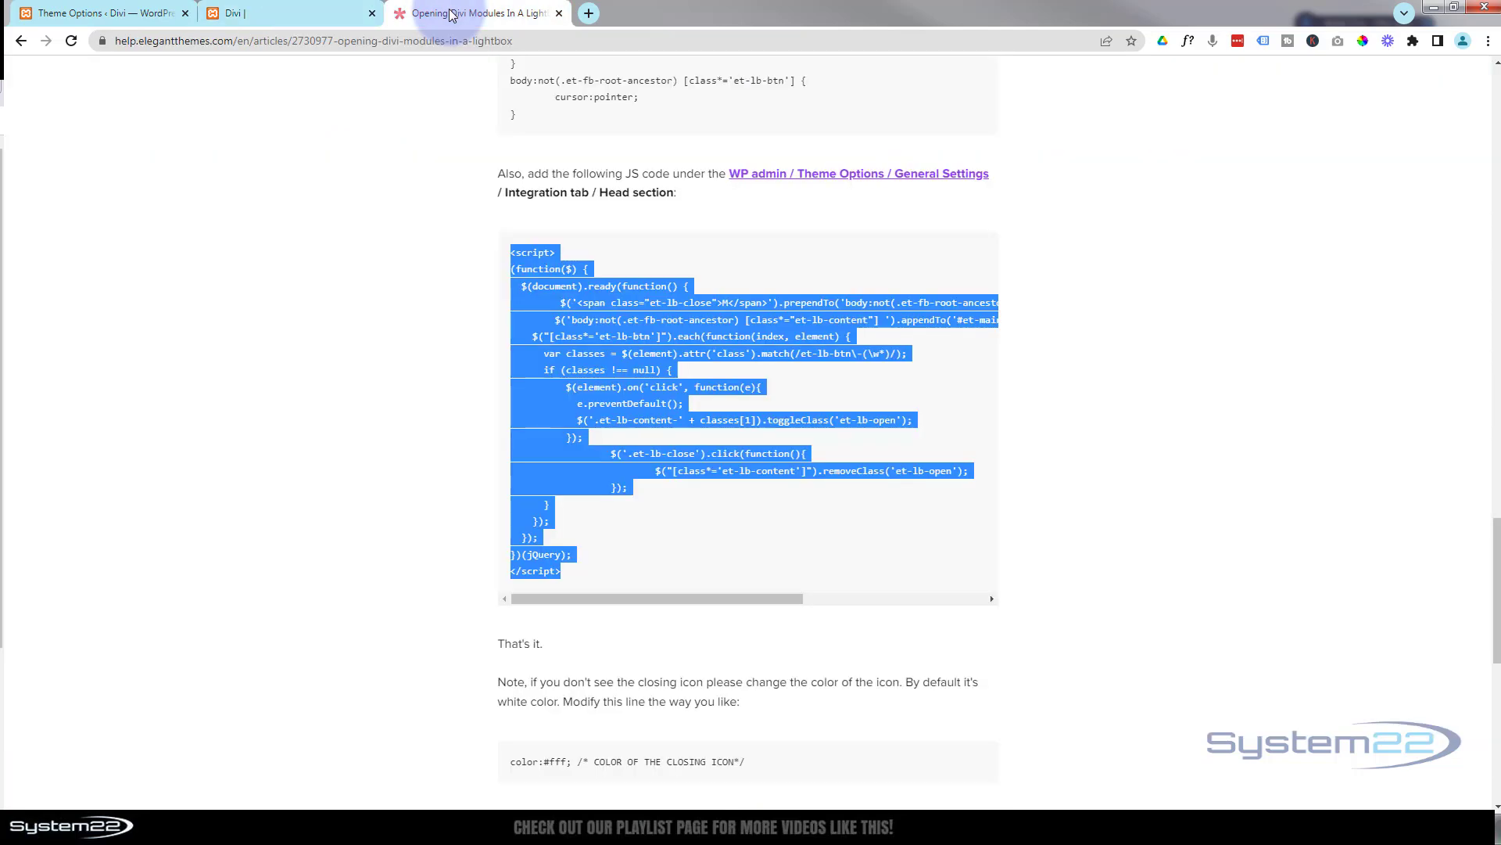
# - Select the et-lb-btn-1 class name in the help article
pyautogui.scroll(12, 629, 485)
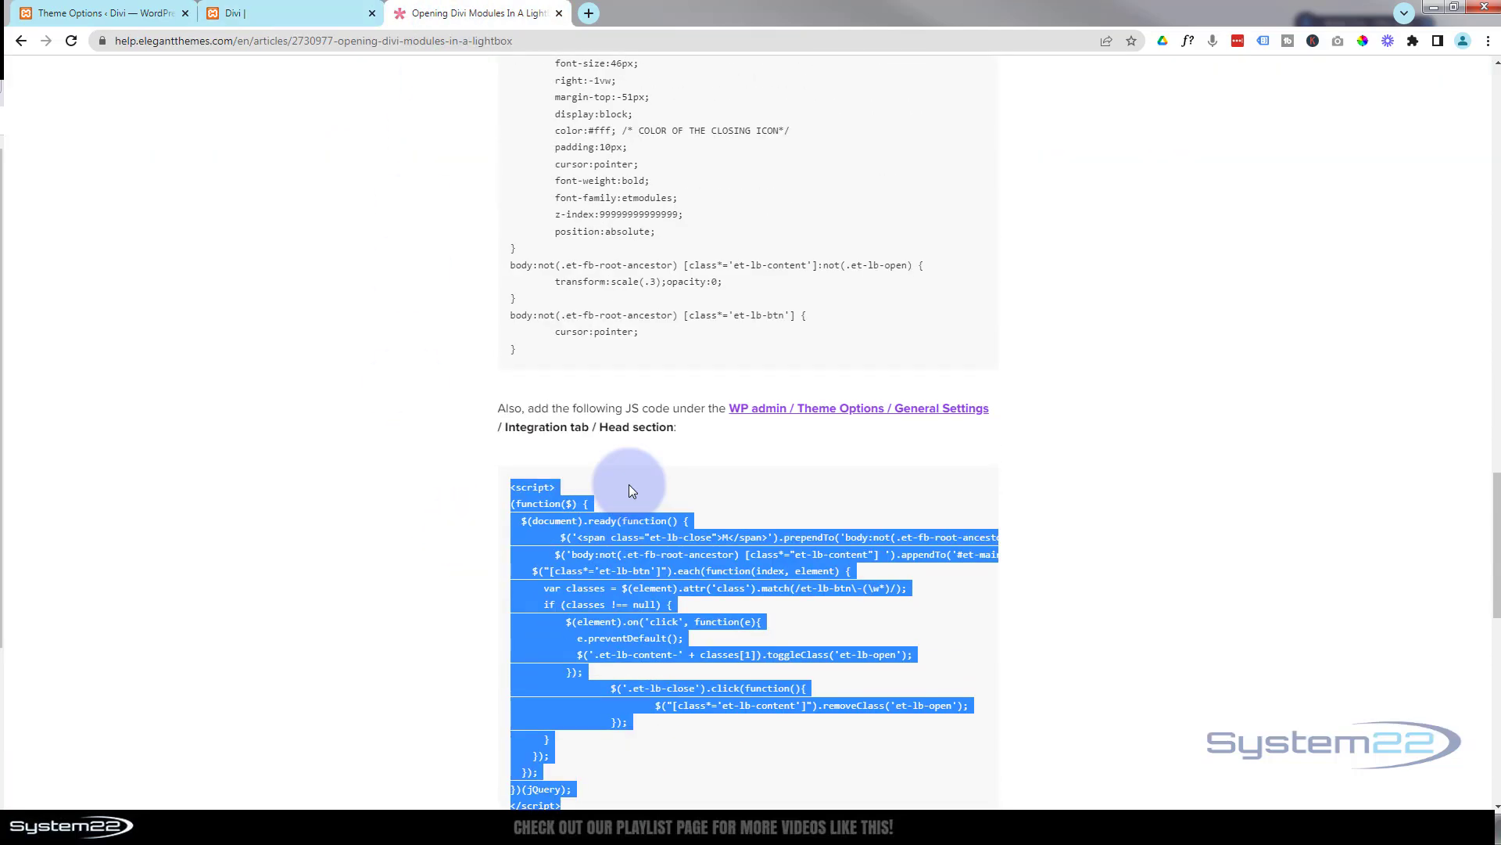
pyautogui.scroll(6, 629, 485)
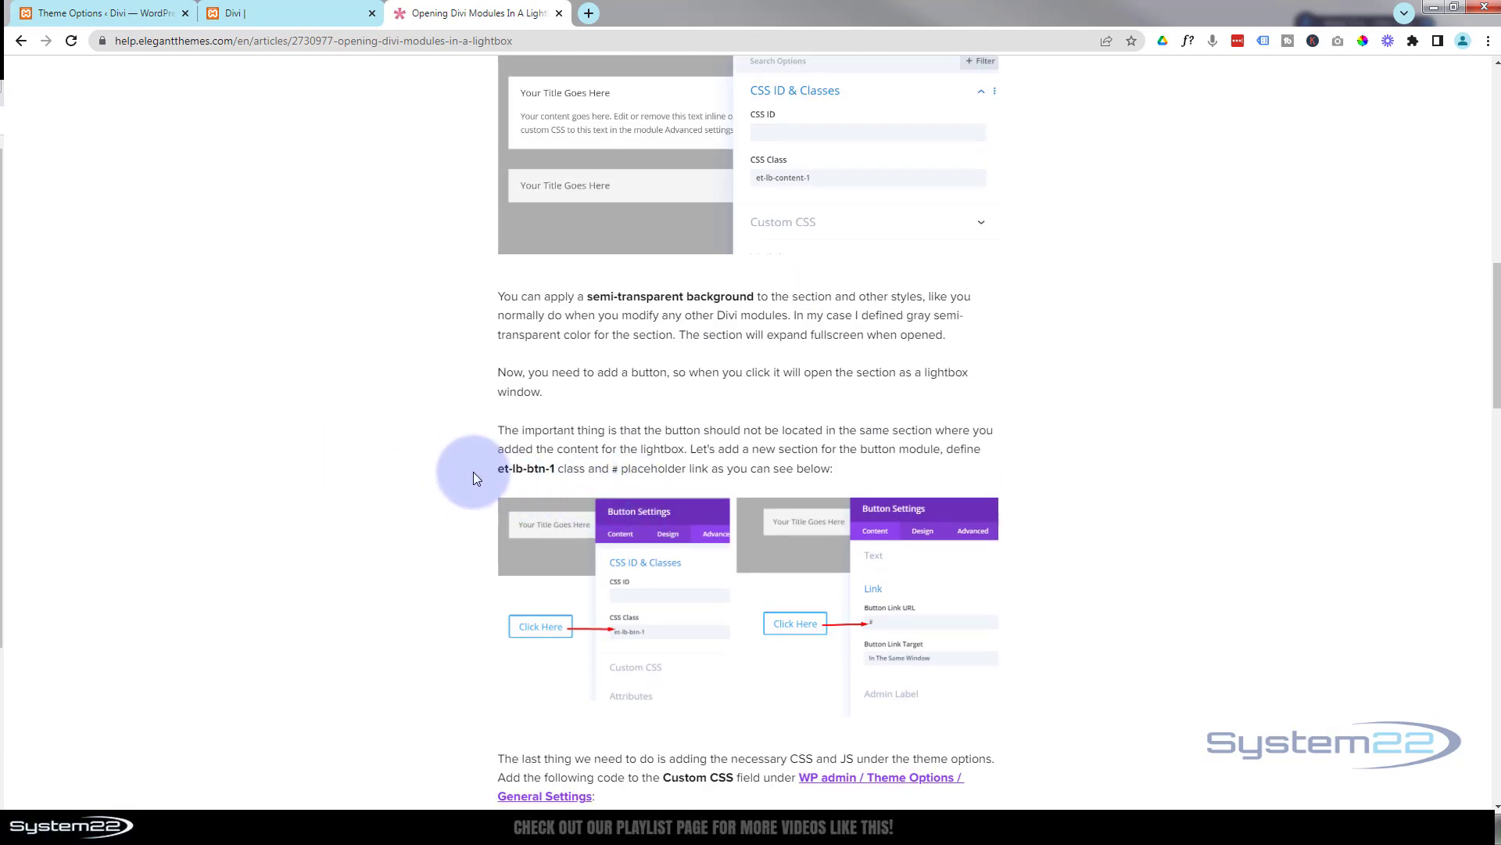
pyautogui.moveTo(495, 467); pyautogui.dragTo(553, 470)
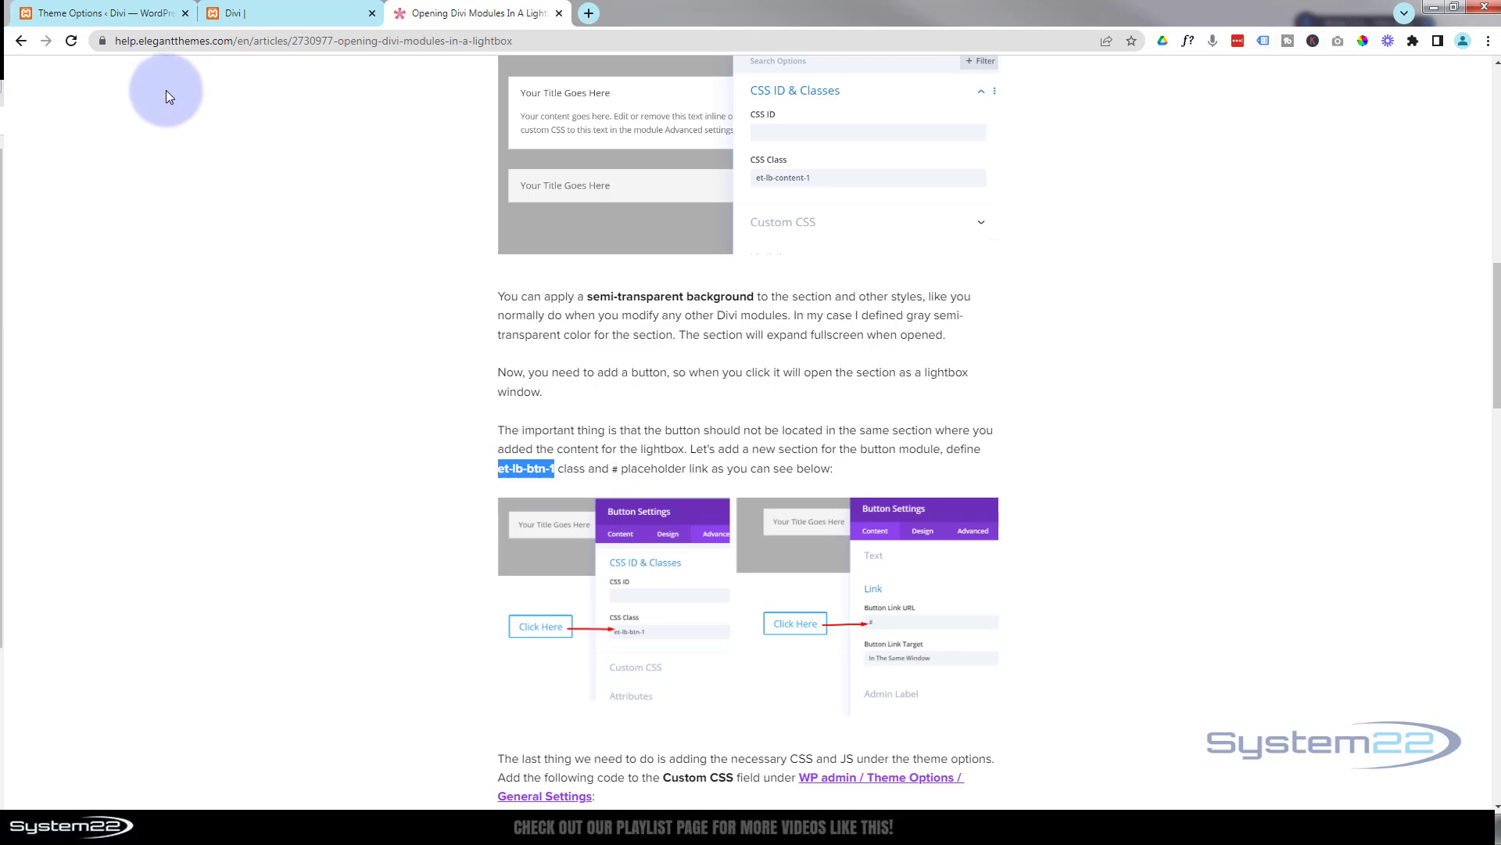
# - In the Watch Video button's Advanced settings, open CSS ID & Classes and focus the CSS Class field
pyautogui.click(262, 12)
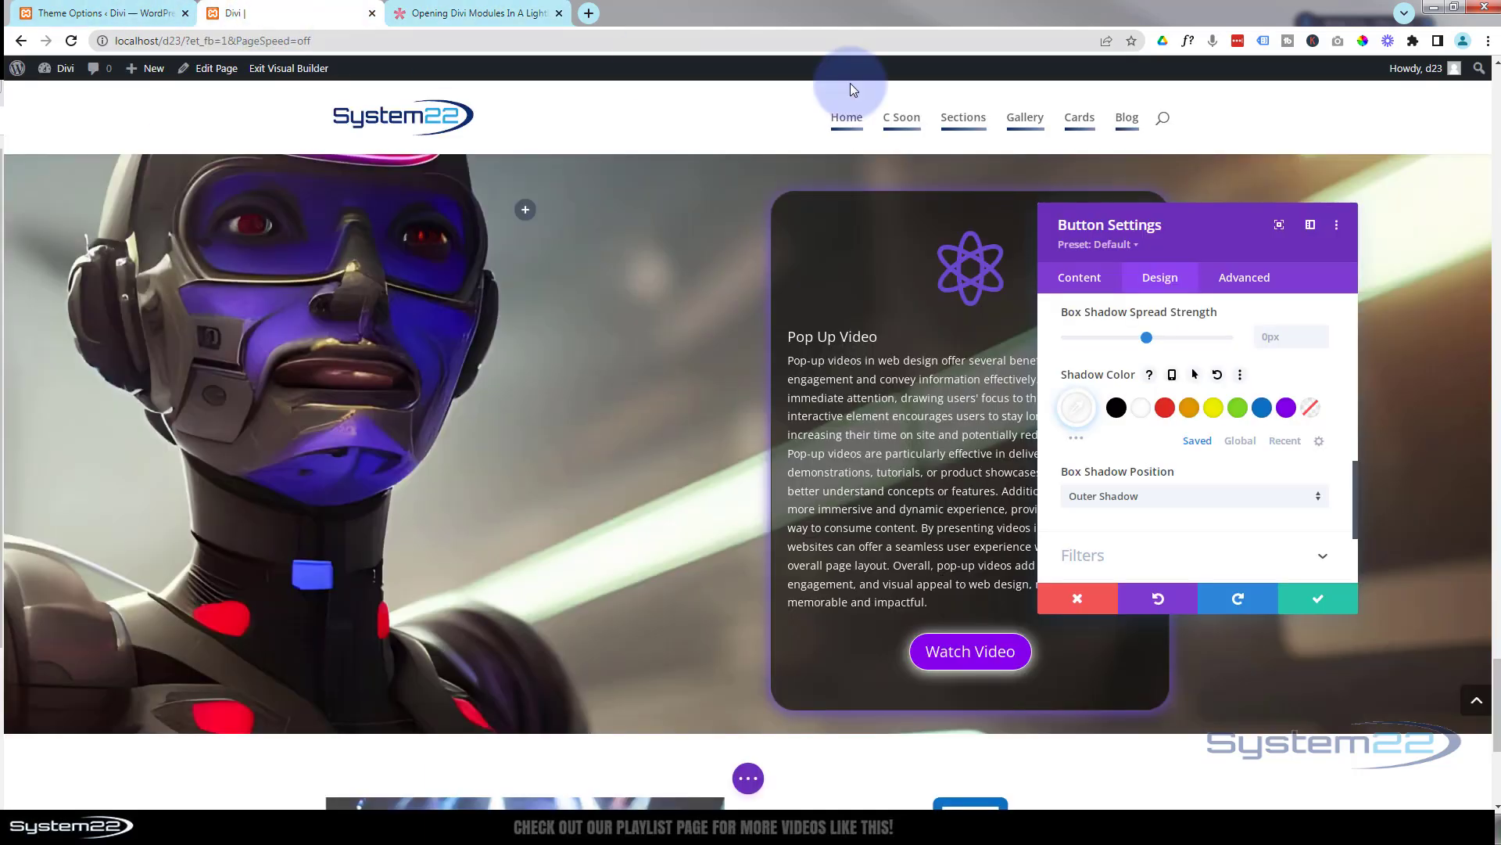
pyautogui.click(1245, 283)
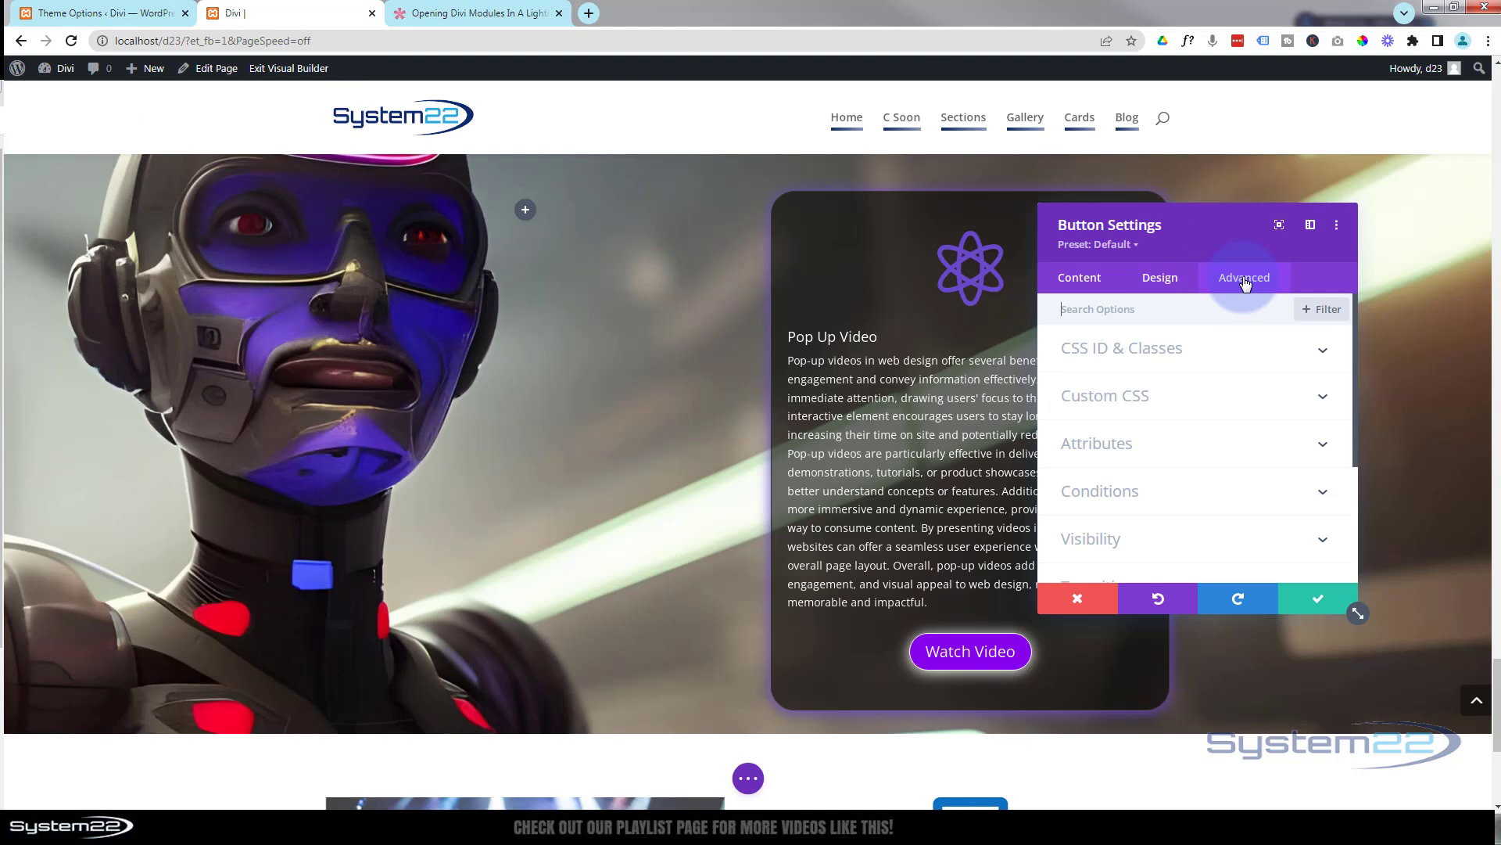
pyautogui.click(1213, 360)
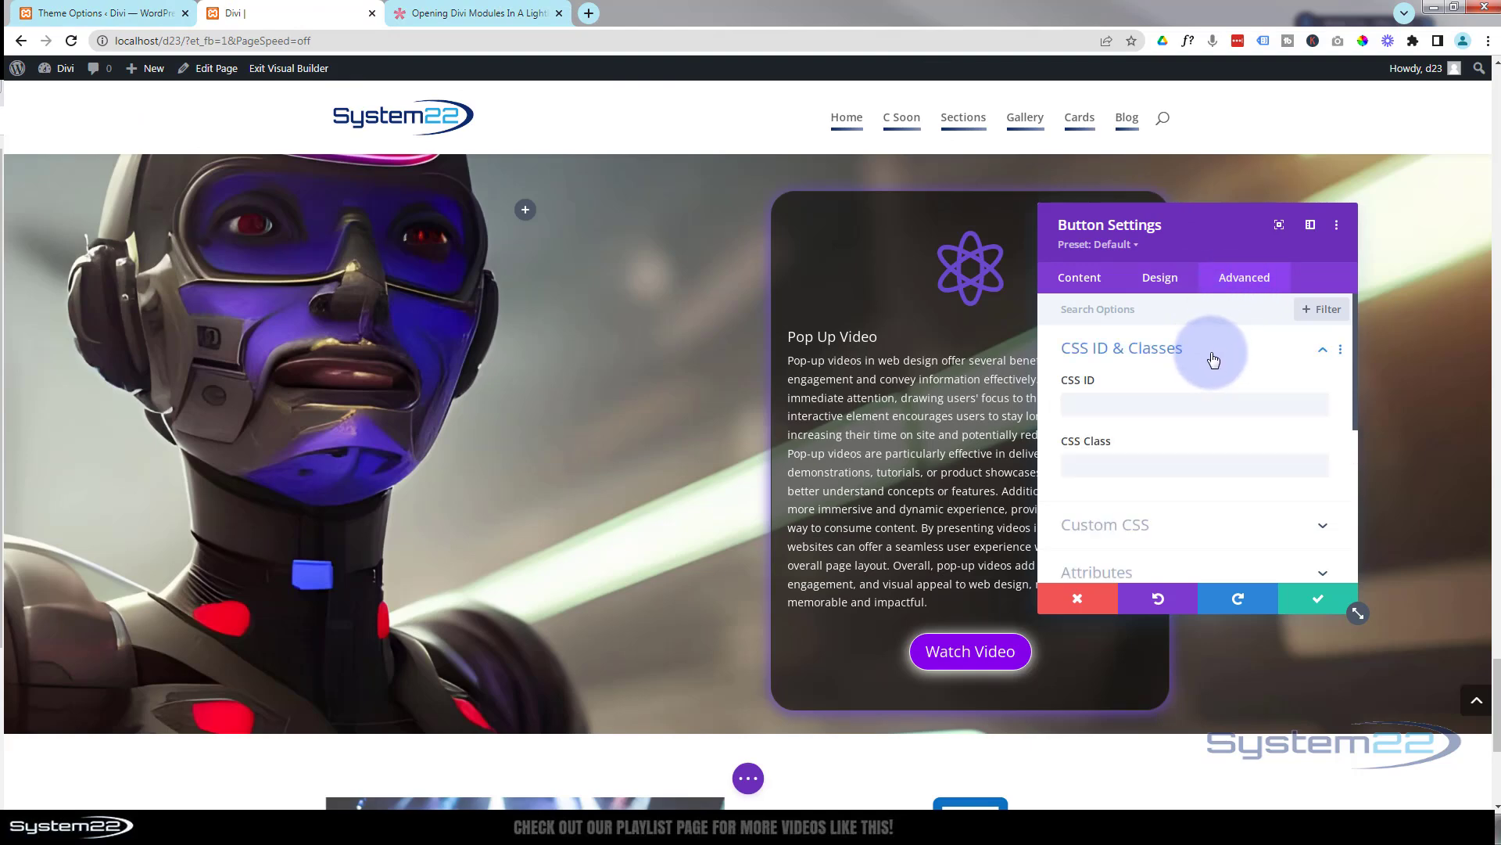
pyautogui.click(1058, 464)
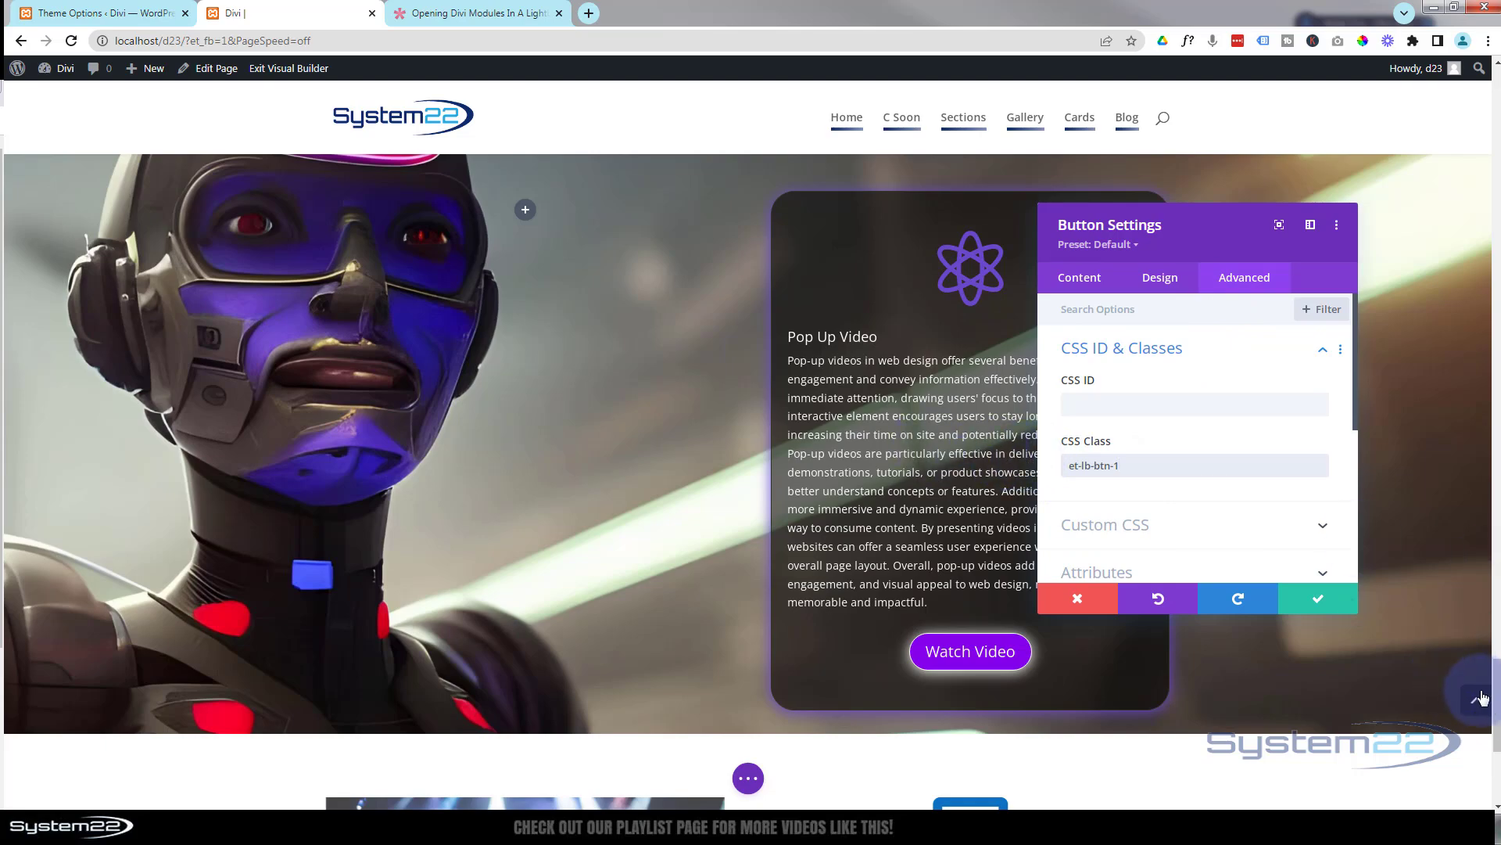
# - Save the Watch Video button's settings
pyautogui.scroll(10, 751, 481)
pyautogui.scroll(5, 1442, 578)
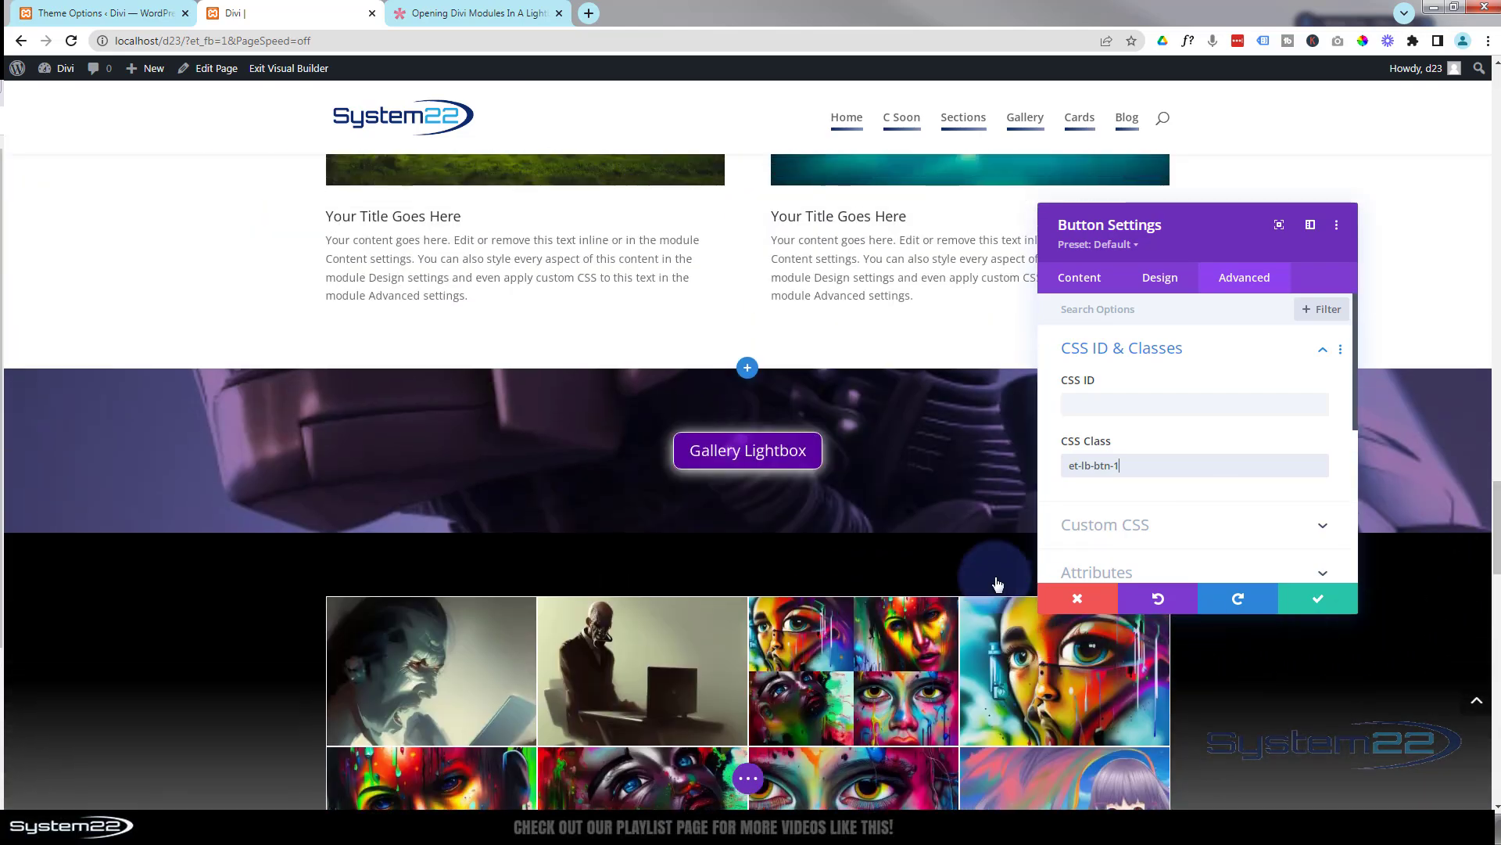
pyautogui.click(1317, 602)
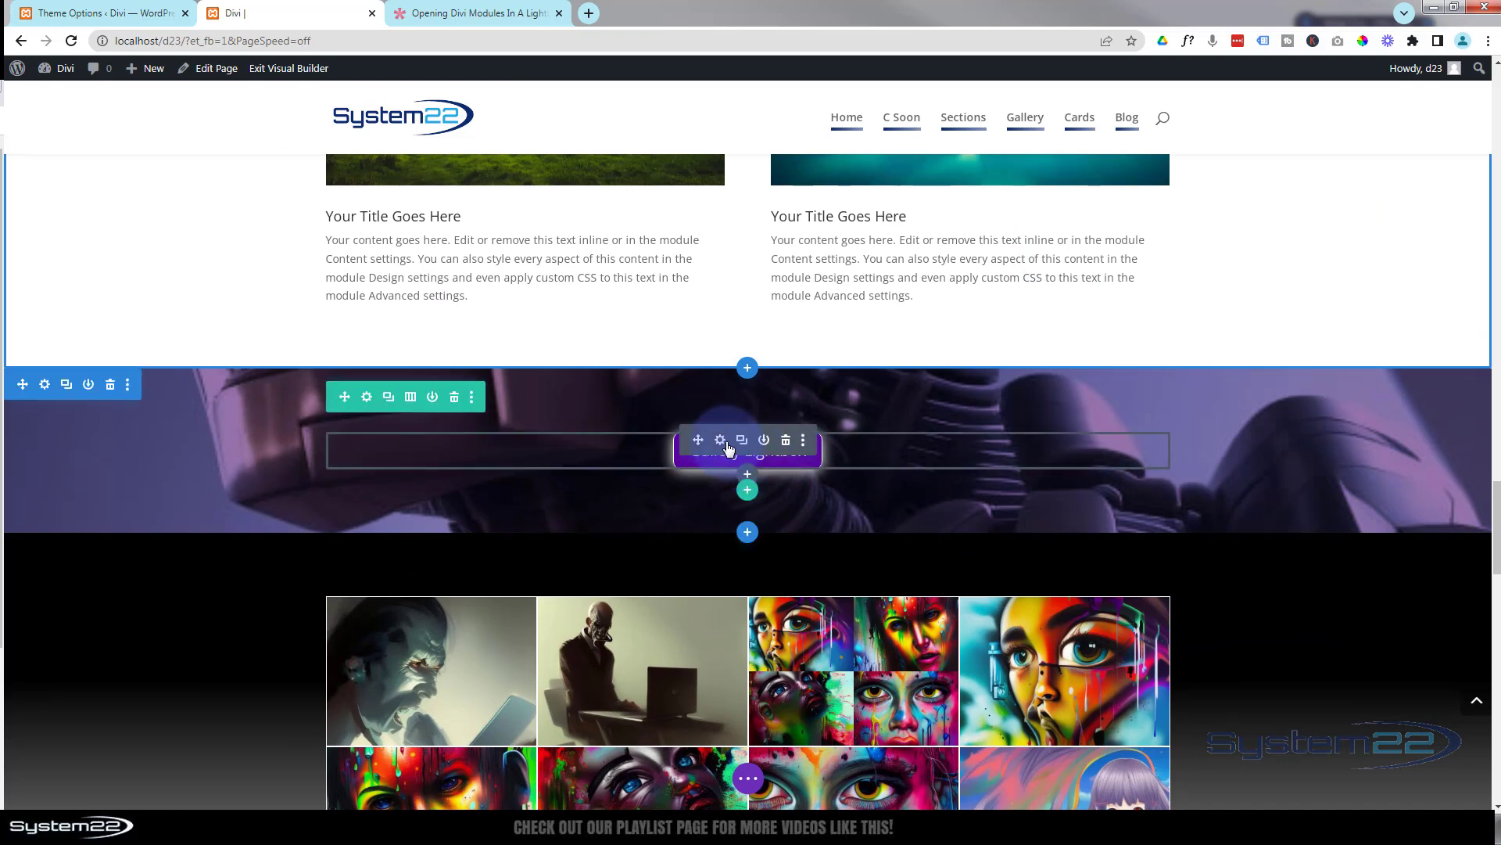
# - Copy the Gallery Lightbox button's et-lb-btn-1 class, discard changes, and return to Watch Video
pyautogui.click(721, 442)
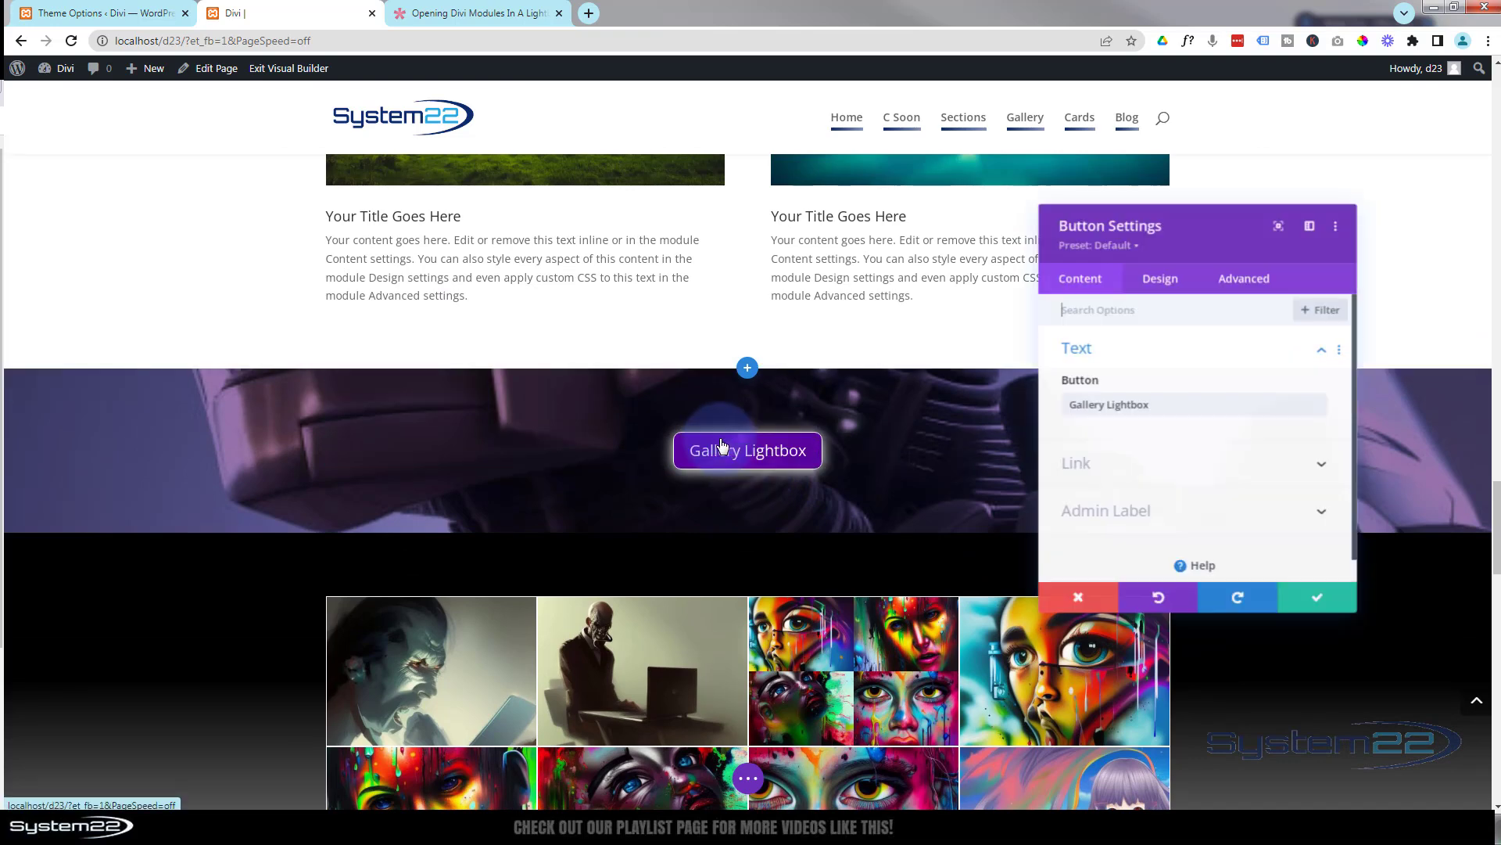
pyautogui.click(1245, 278)
pyautogui.click(1213, 347)
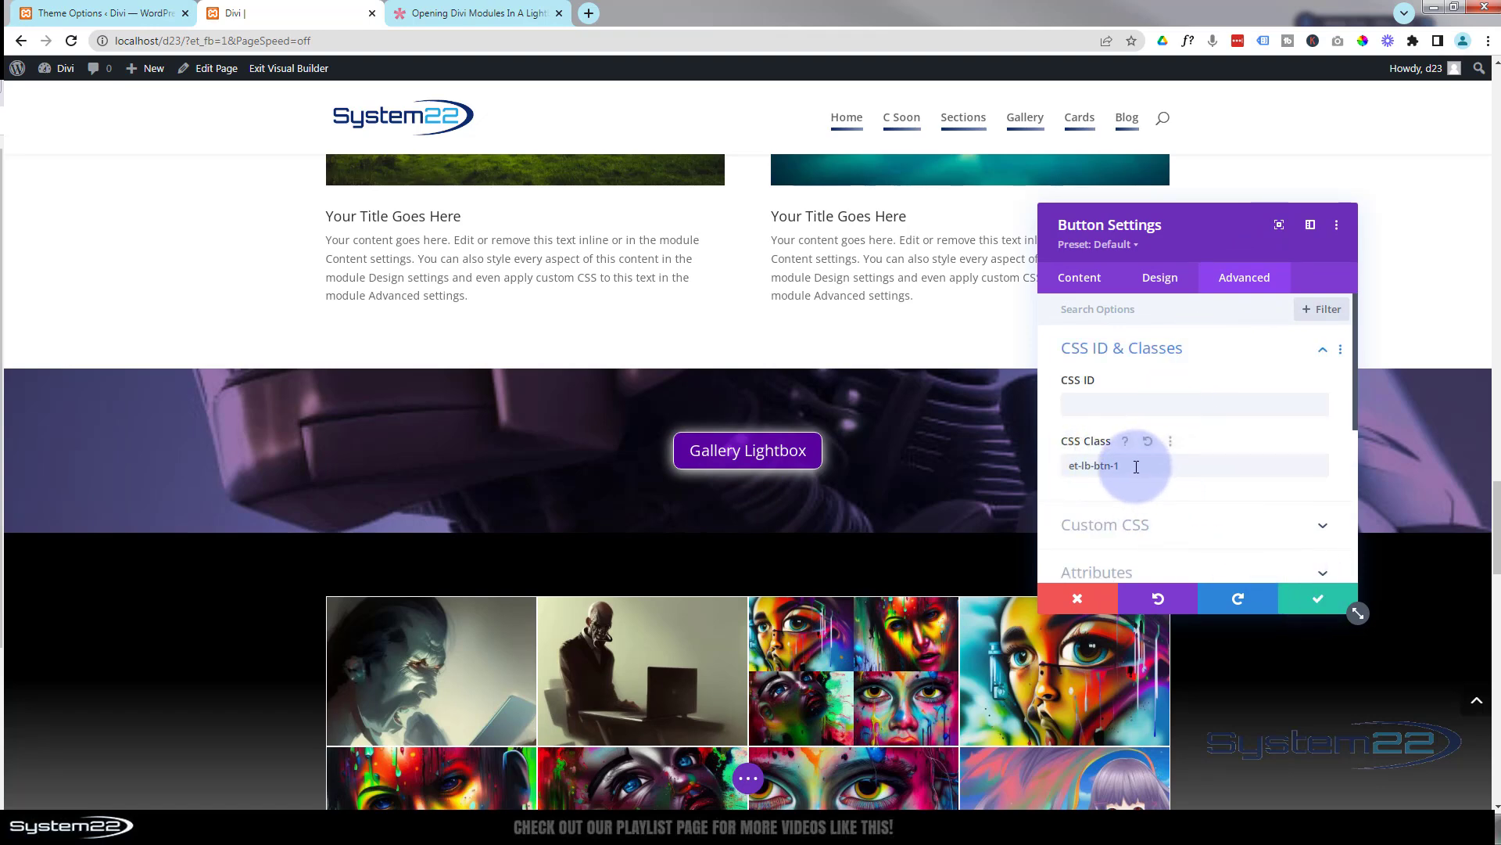
pyautogui.moveTo(1136, 468); pyautogui.dragTo(1052, 480)
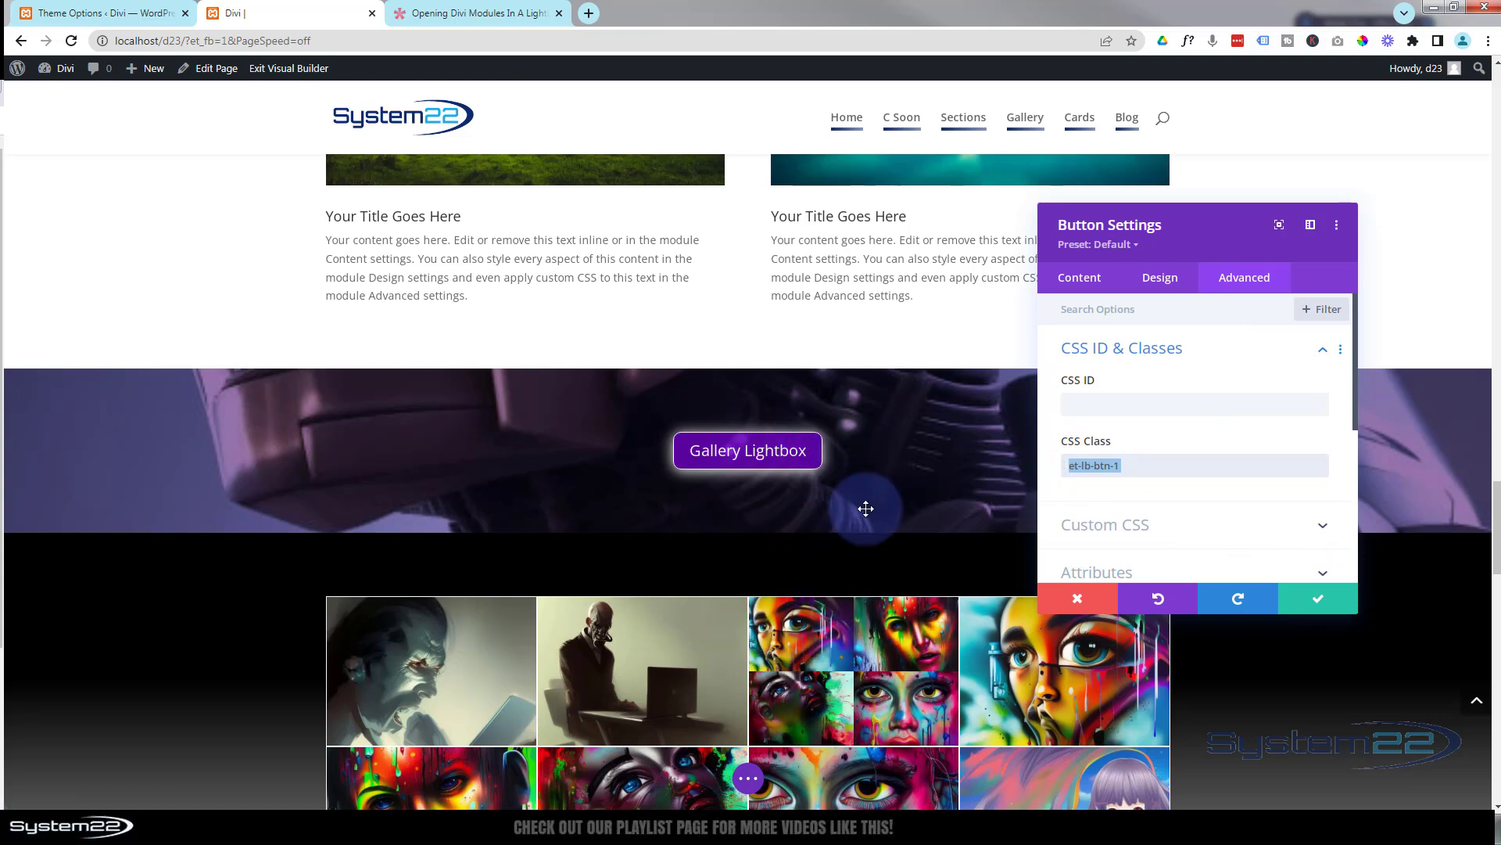
pyautogui.click(1081, 600)
pyautogui.scroll(-5, 1080, 598)
pyautogui.scroll(-10, 1080, 596)
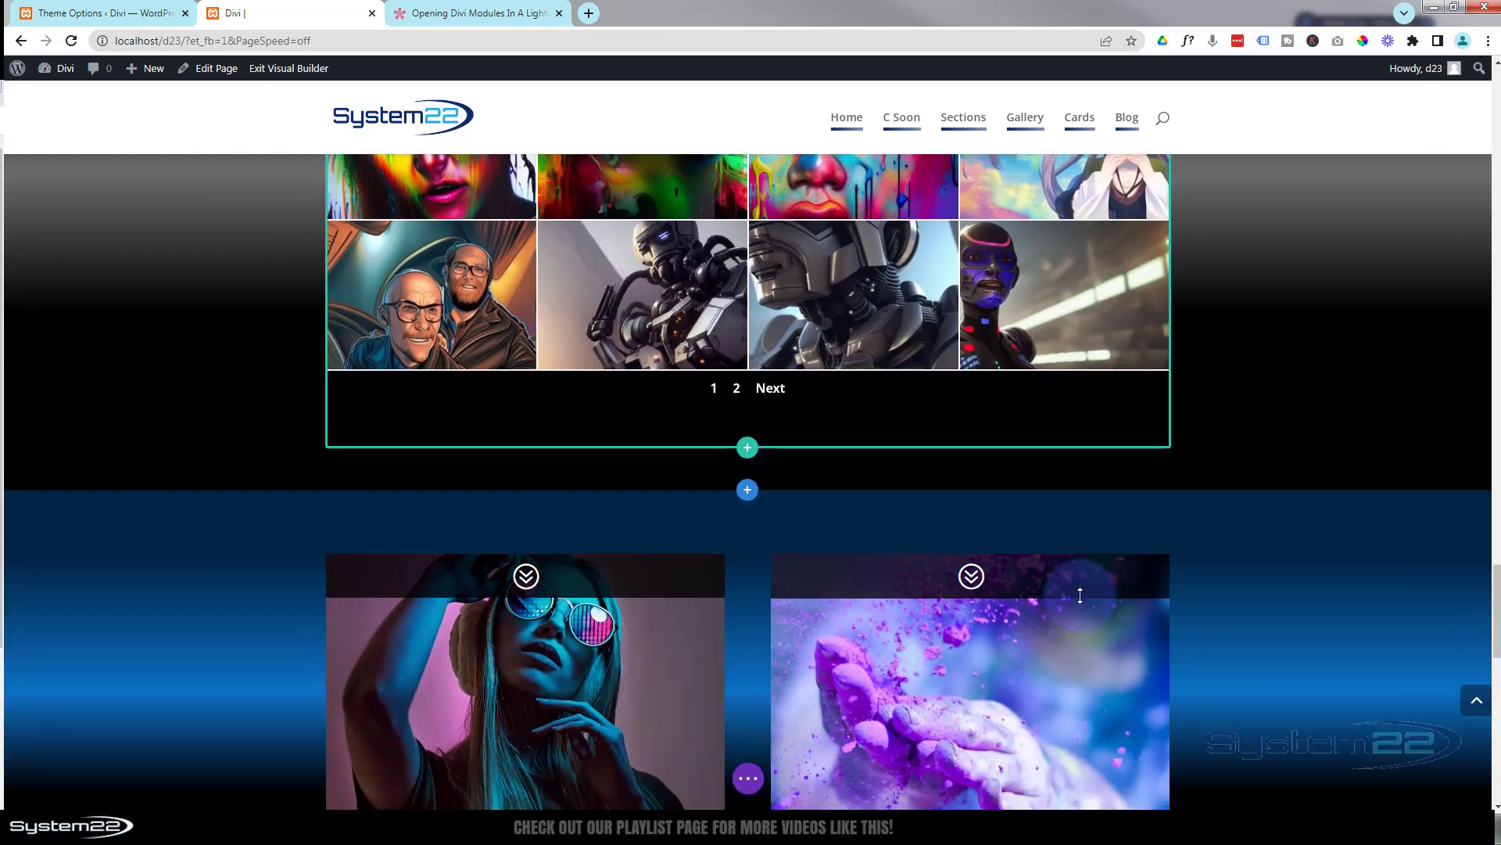
pyautogui.scroll(-3, 1080, 596)
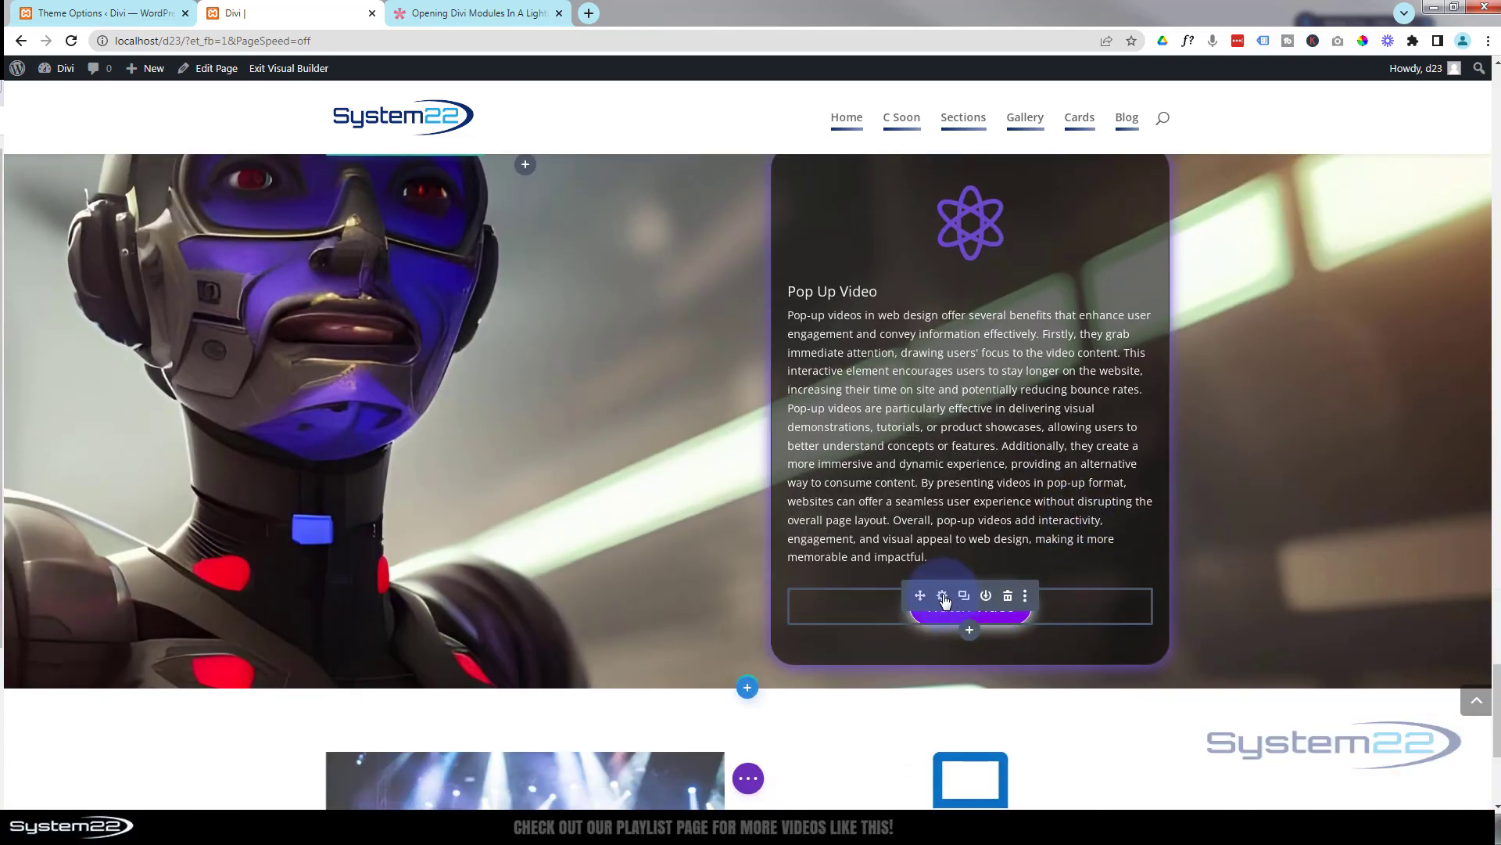
# - Change the Watch Video button's CSS class from et-lb-btn-1 to et-lb-btn-3 and save
pyautogui.click(943, 596)
pyautogui.click(1245, 282)
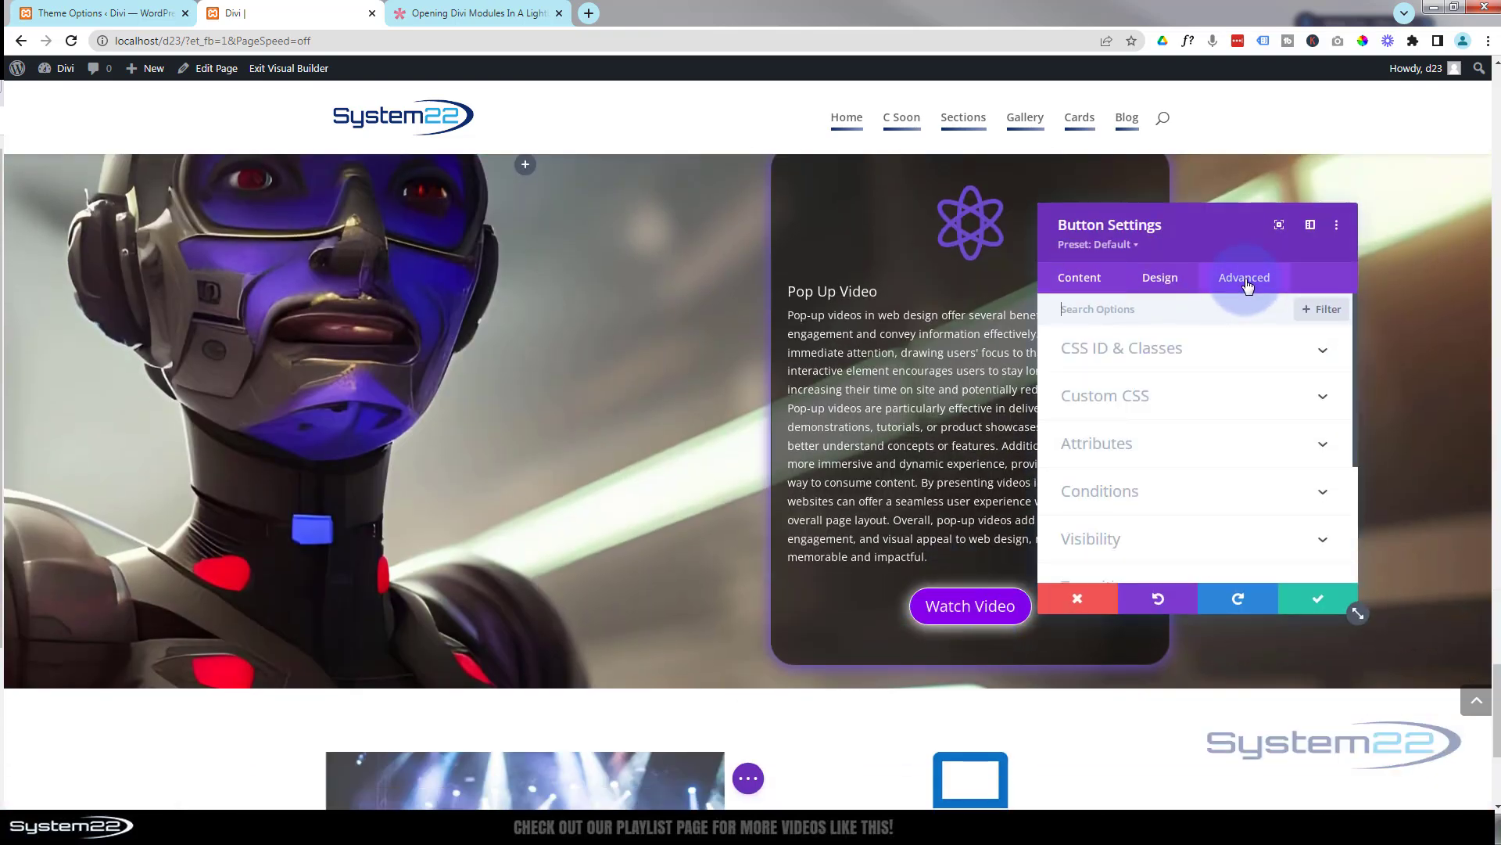
pyautogui.click(1217, 349)
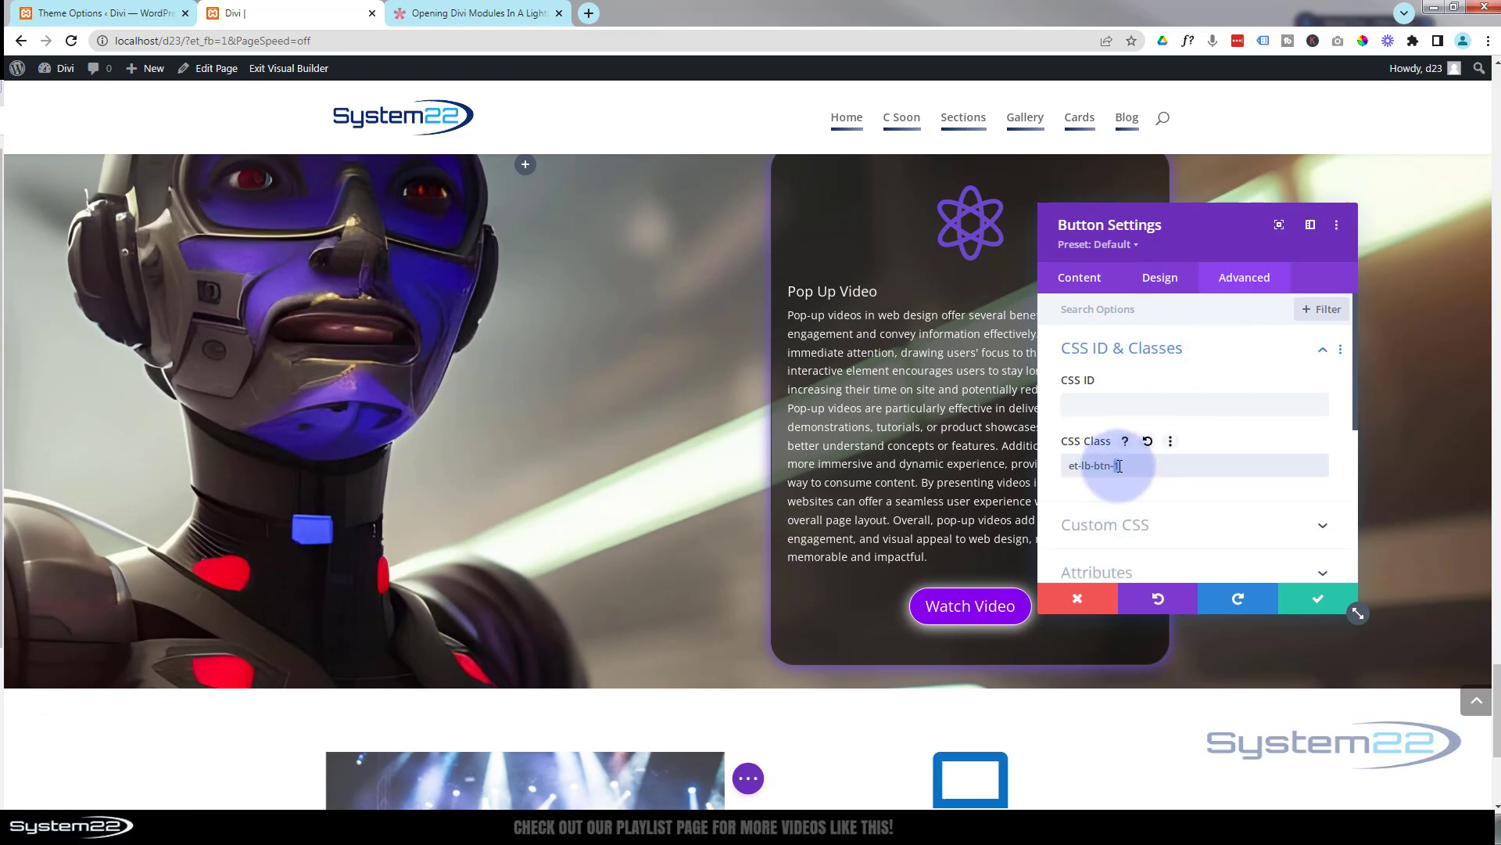
pyautogui.moveTo(1119, 466); pyautogui.dragTo(1158, 464)
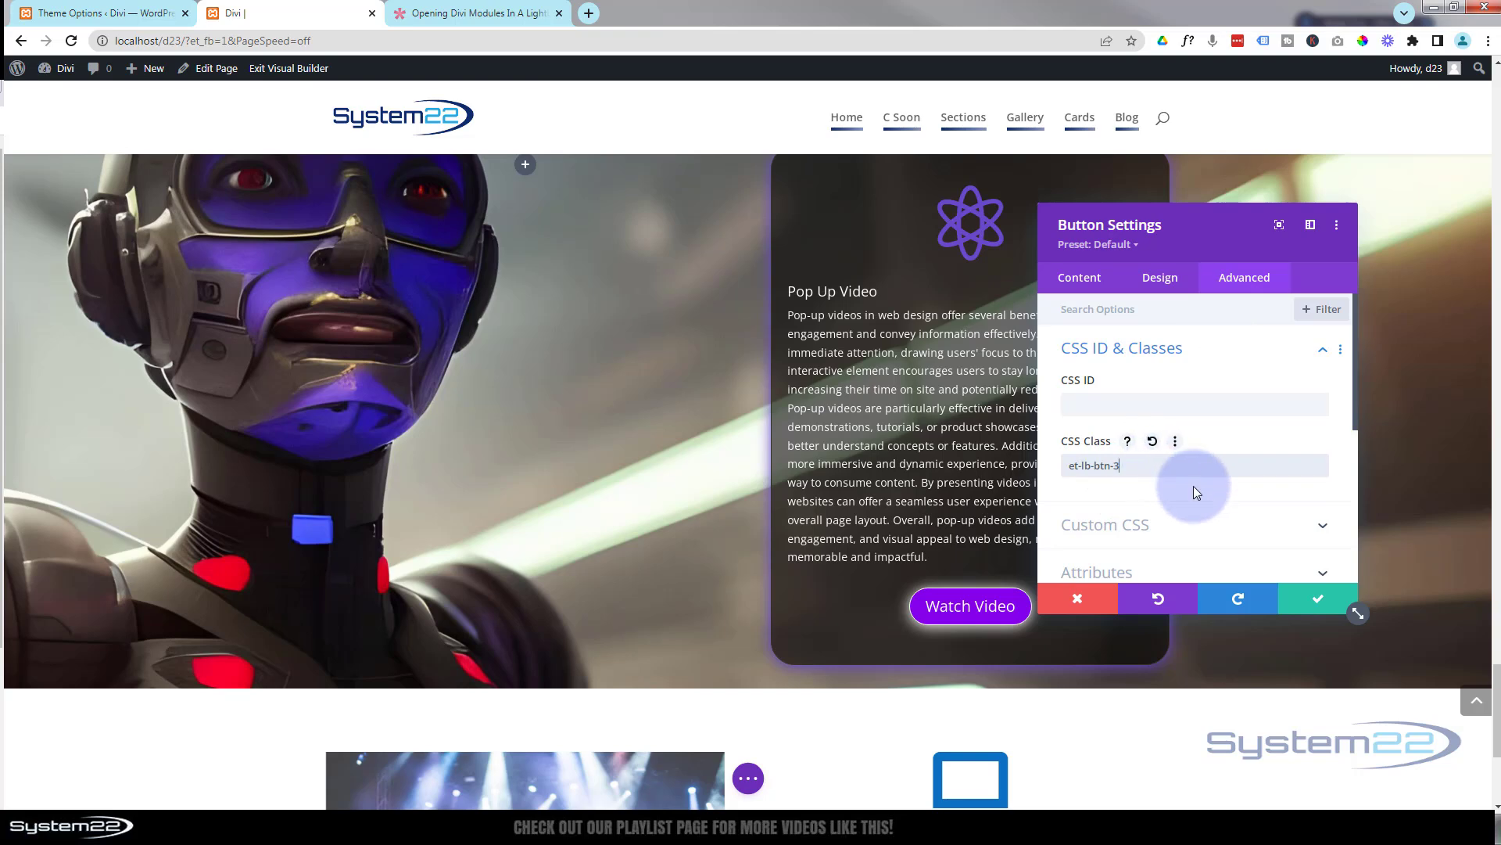
pyautogui.click(1318, 604)
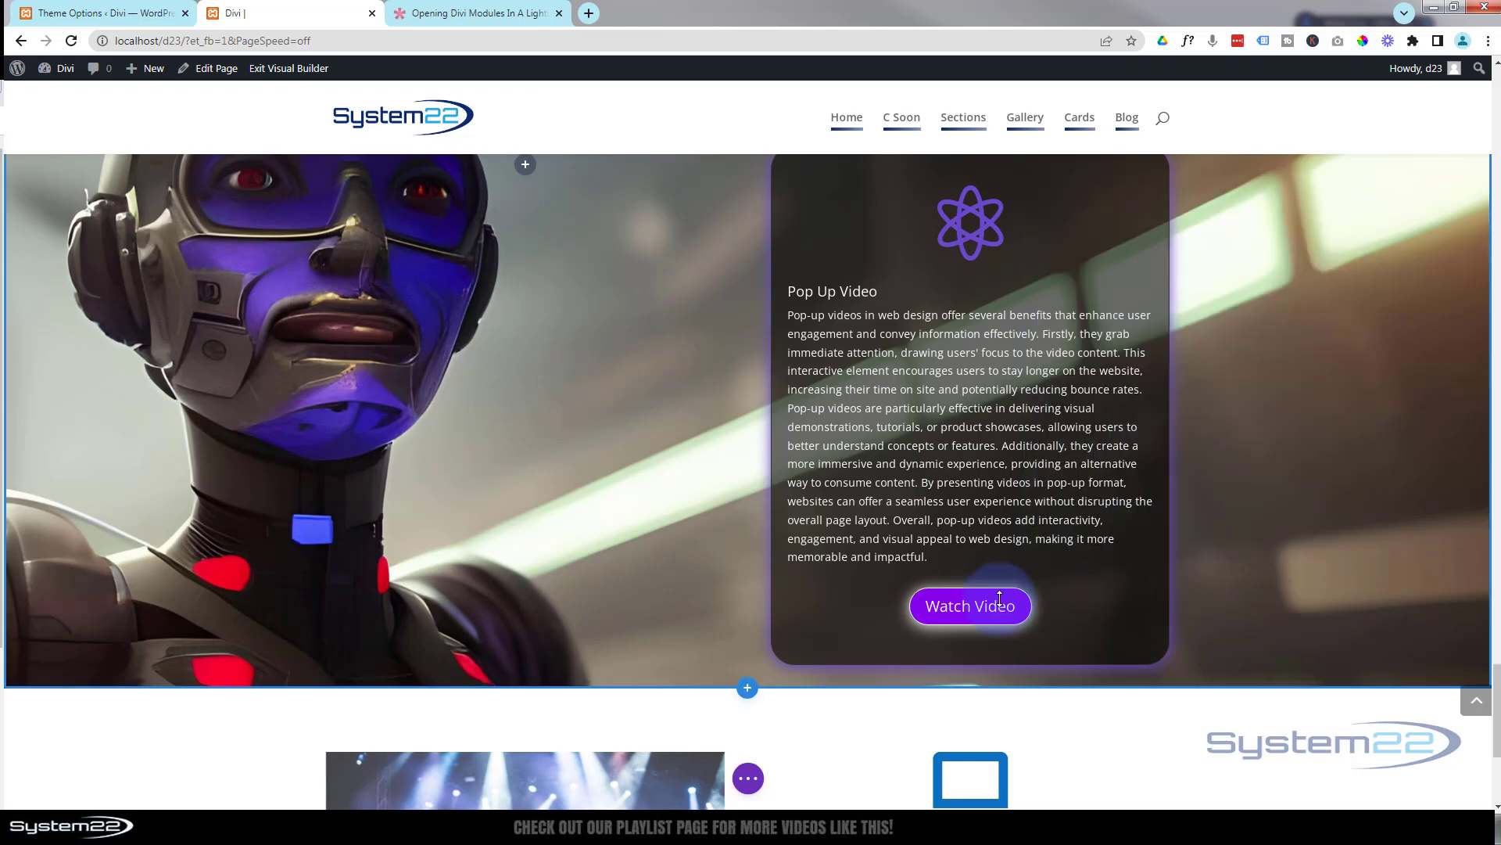
# - Insert a regular section under Pop Up Video with a single-column row holding a Video module
pyautogui.moveTo(1000, 607)
pyautogui.click(660, 502)
pyautogui.scroll(-1, 657, 499)
pyautogui.scroll(-2, 657, 499)
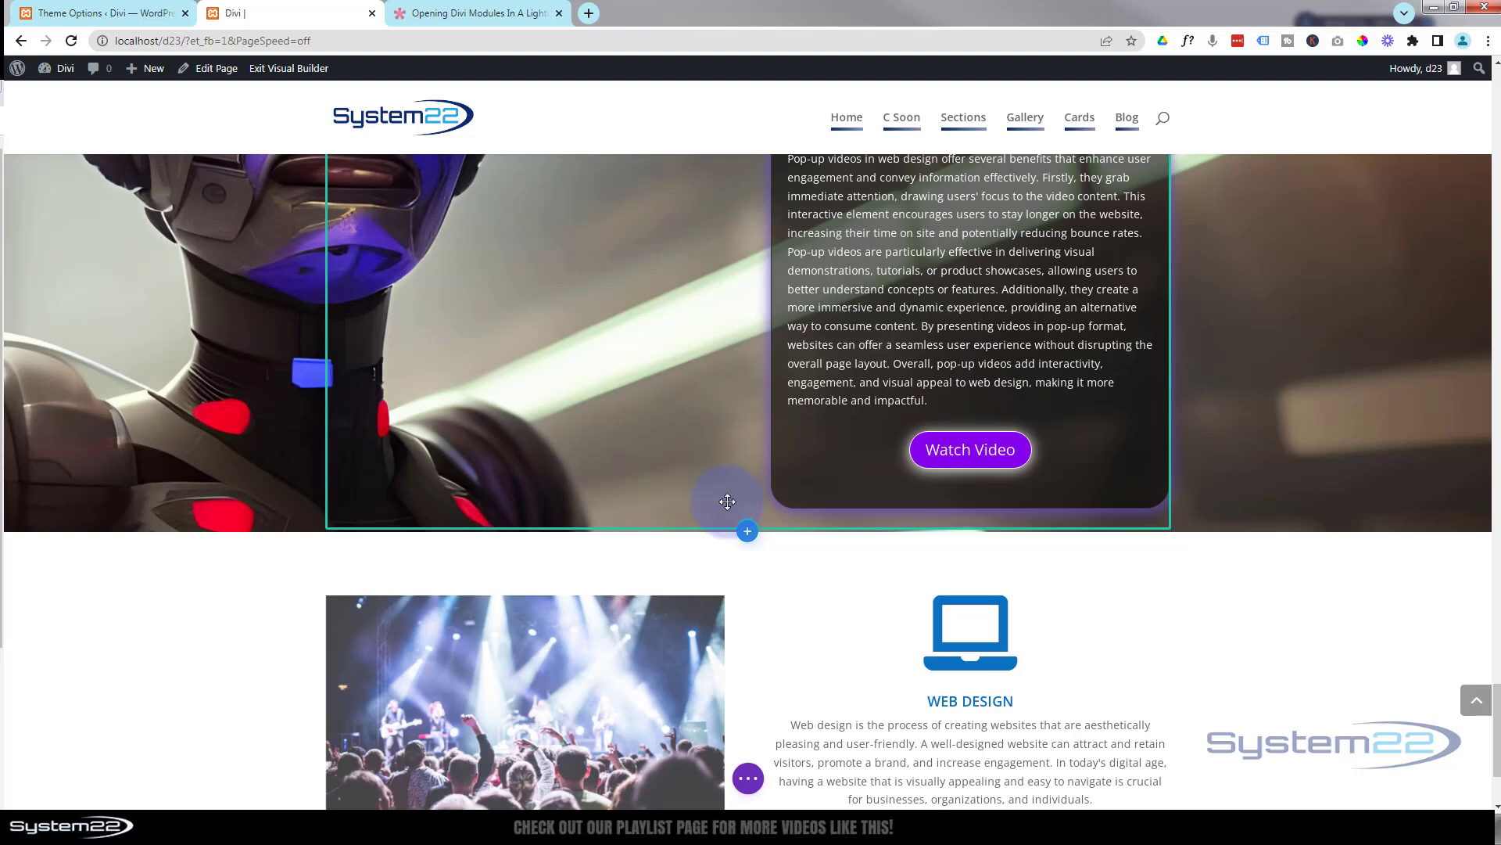
pyautogui.click(748, 533)
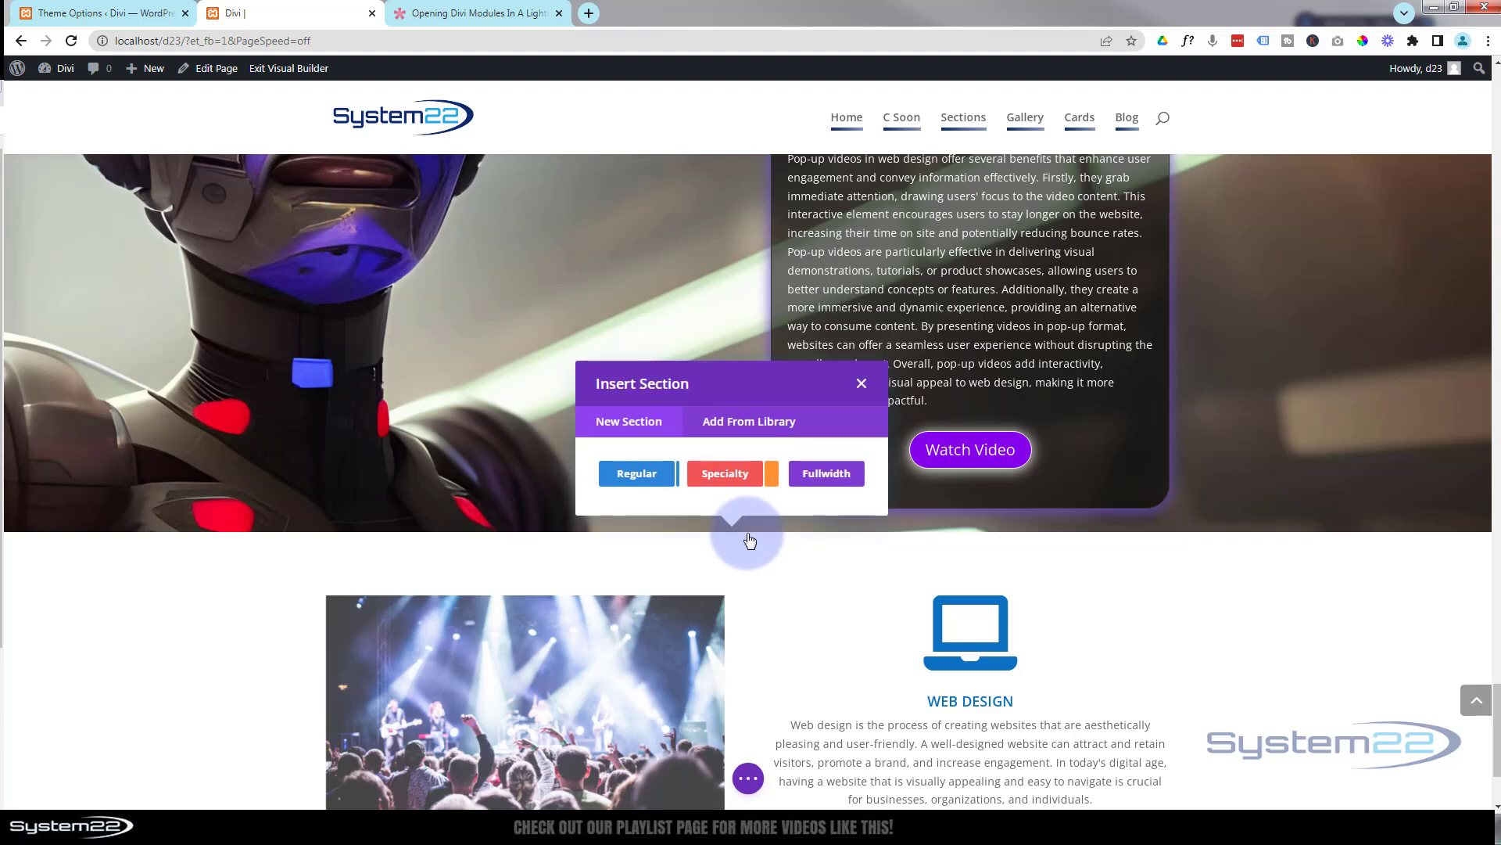
pyautogui.click(636, 475)
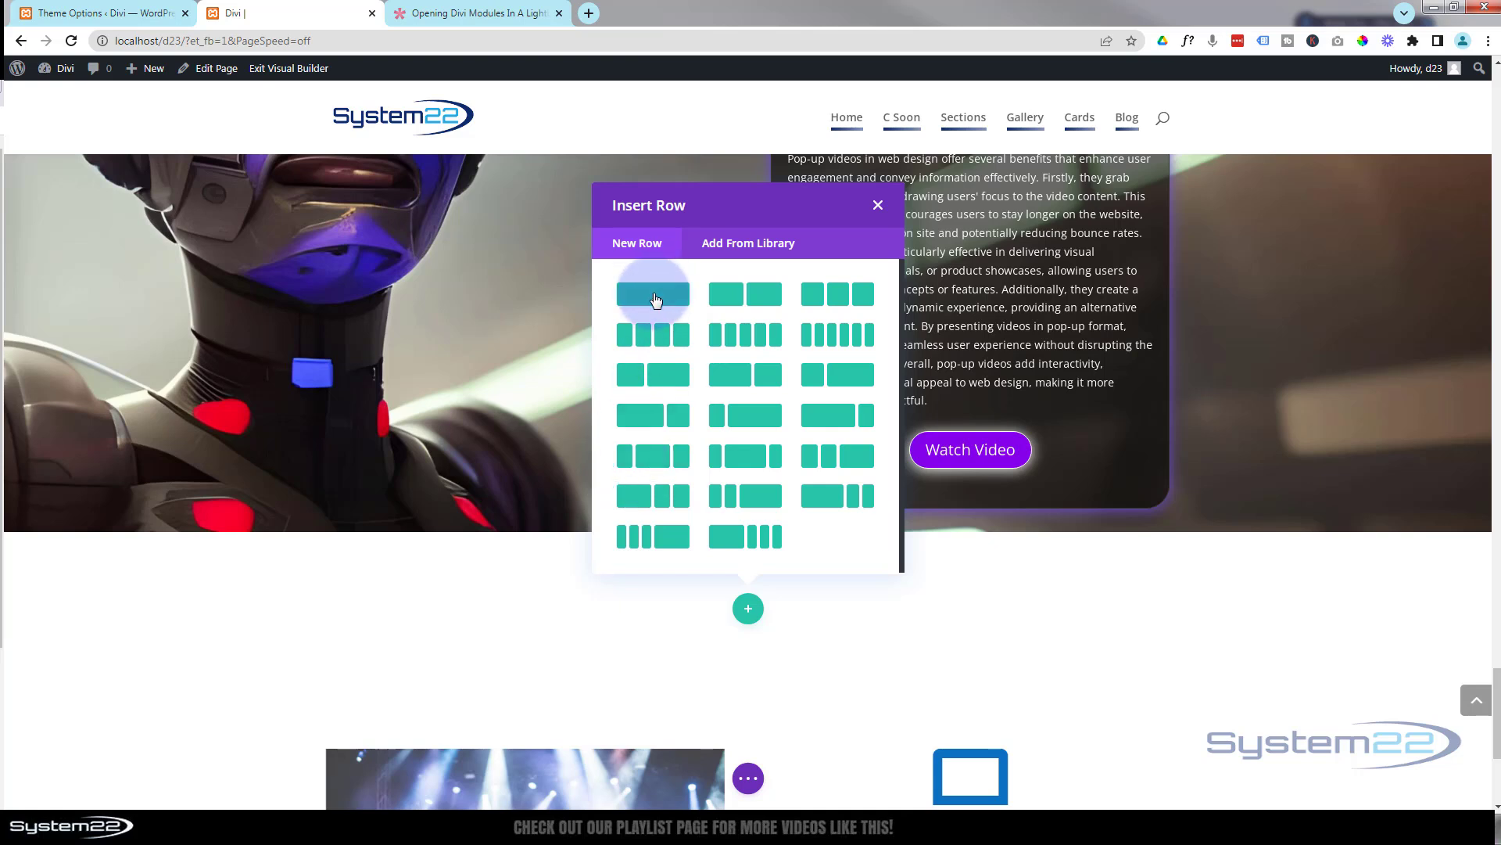
pyautogui.click(655, 301)
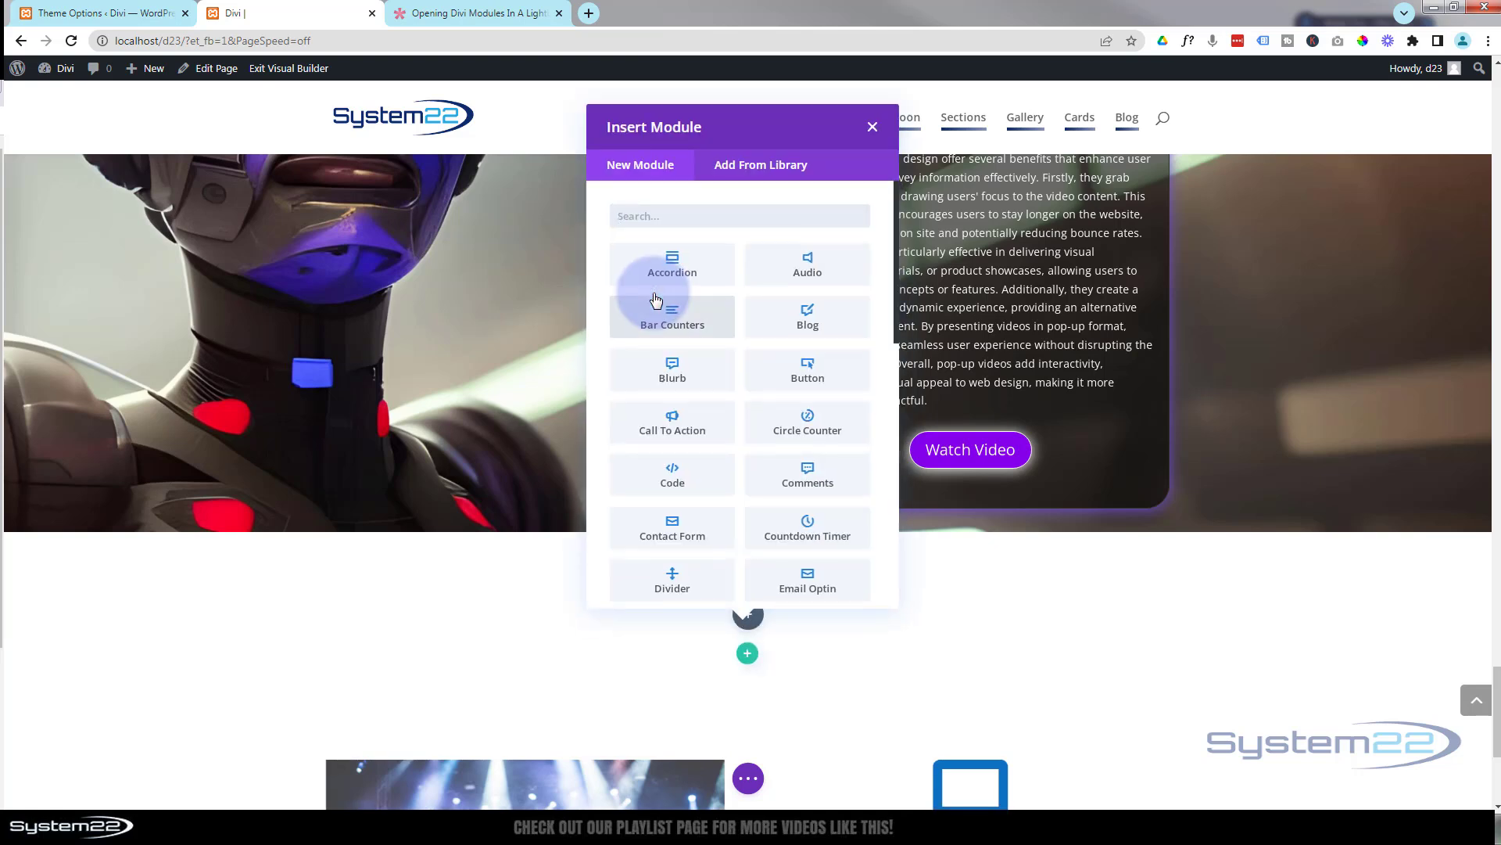
pyautogui.scroll(-10, 739, 359)
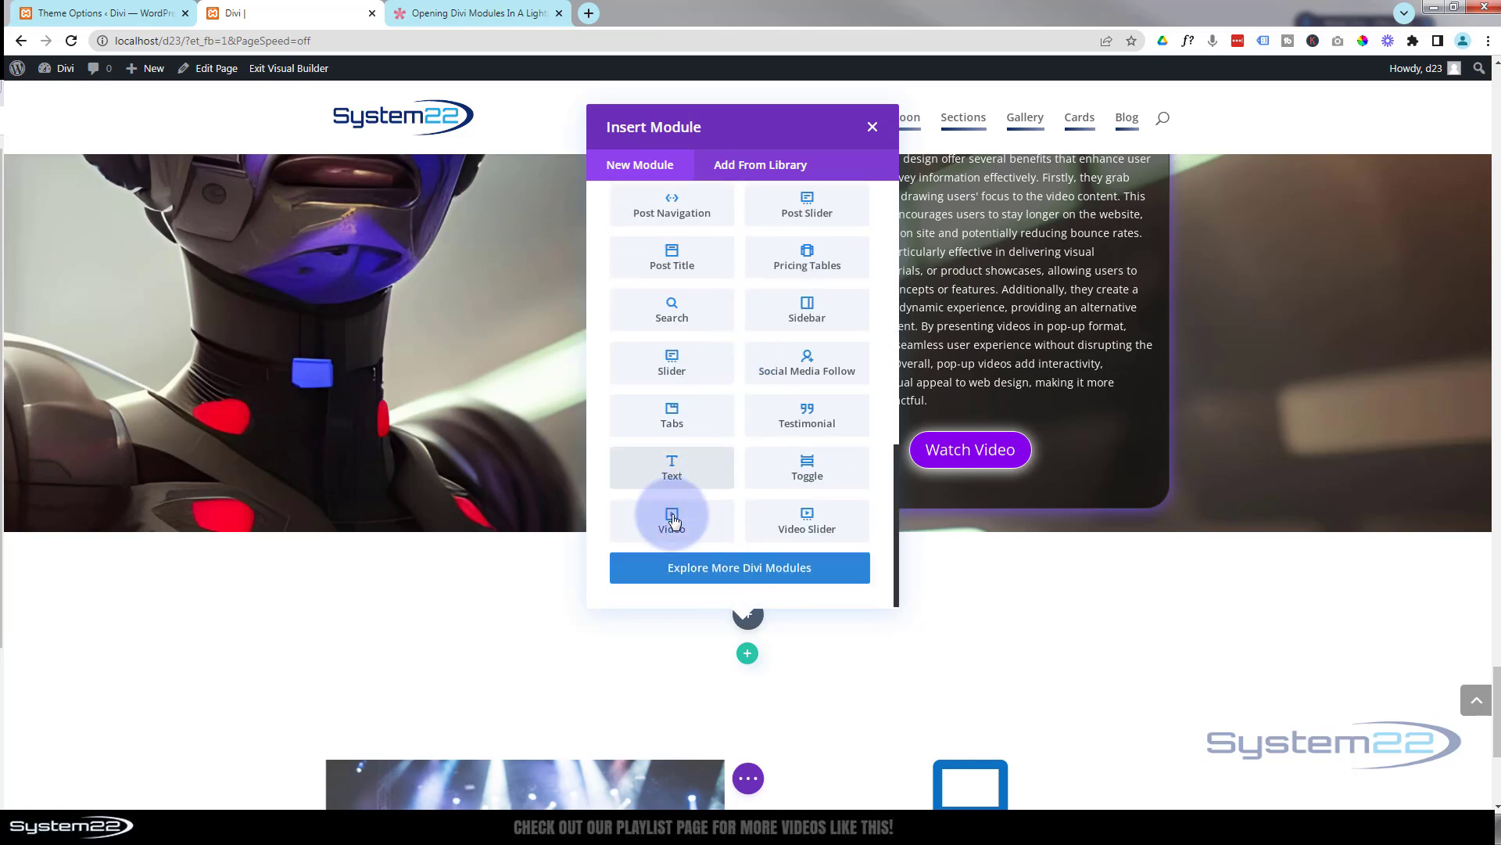
pyautogui.click(675, 522)
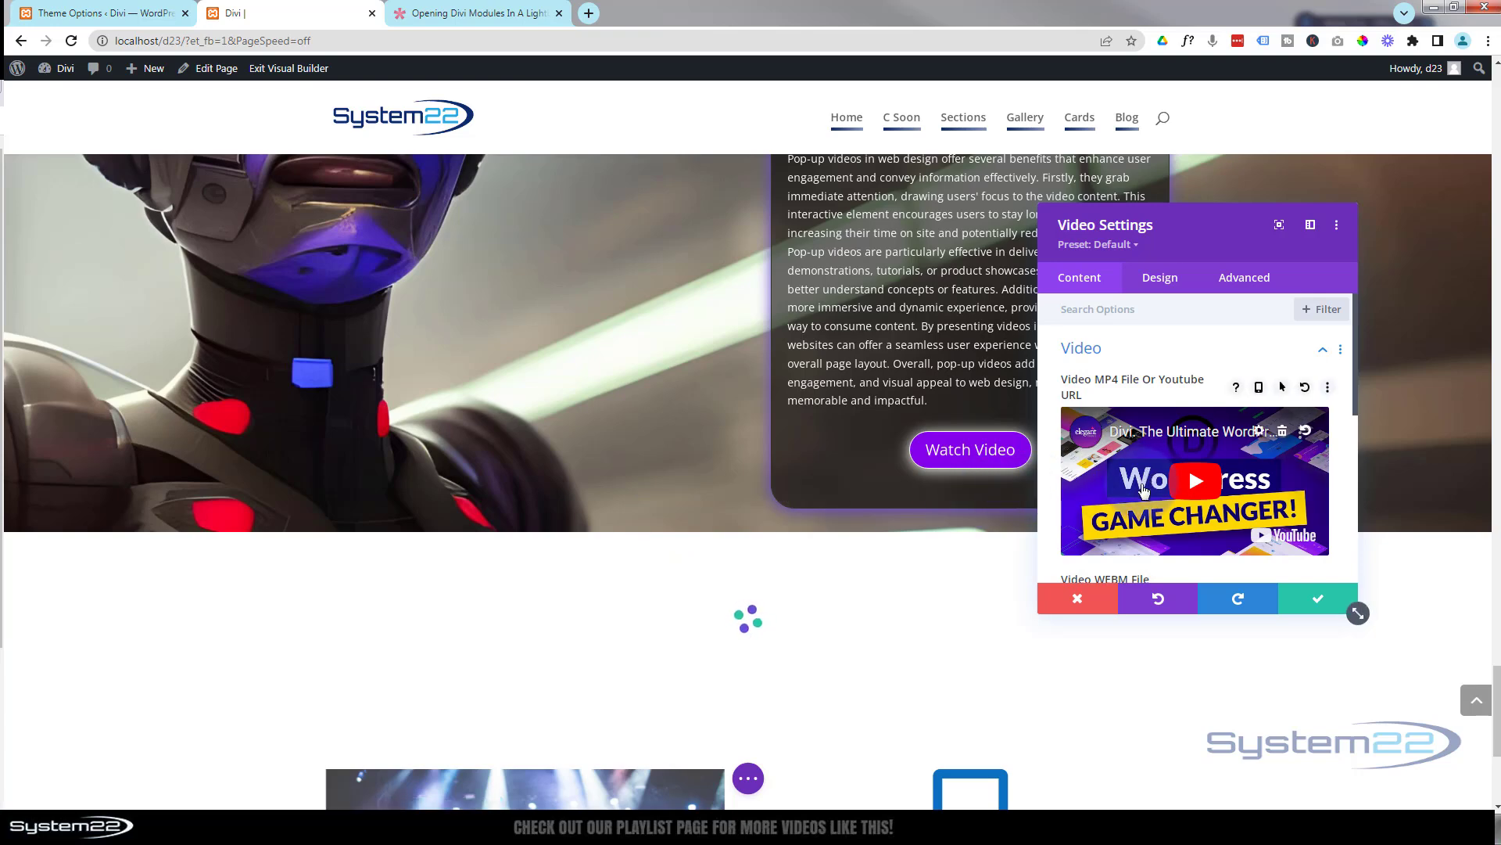
# - Replace the sample video with the YouTube link for 'Divi Theme Popup Gallery Lightbox No Plugin'
pyautogui.click(1284, 436)
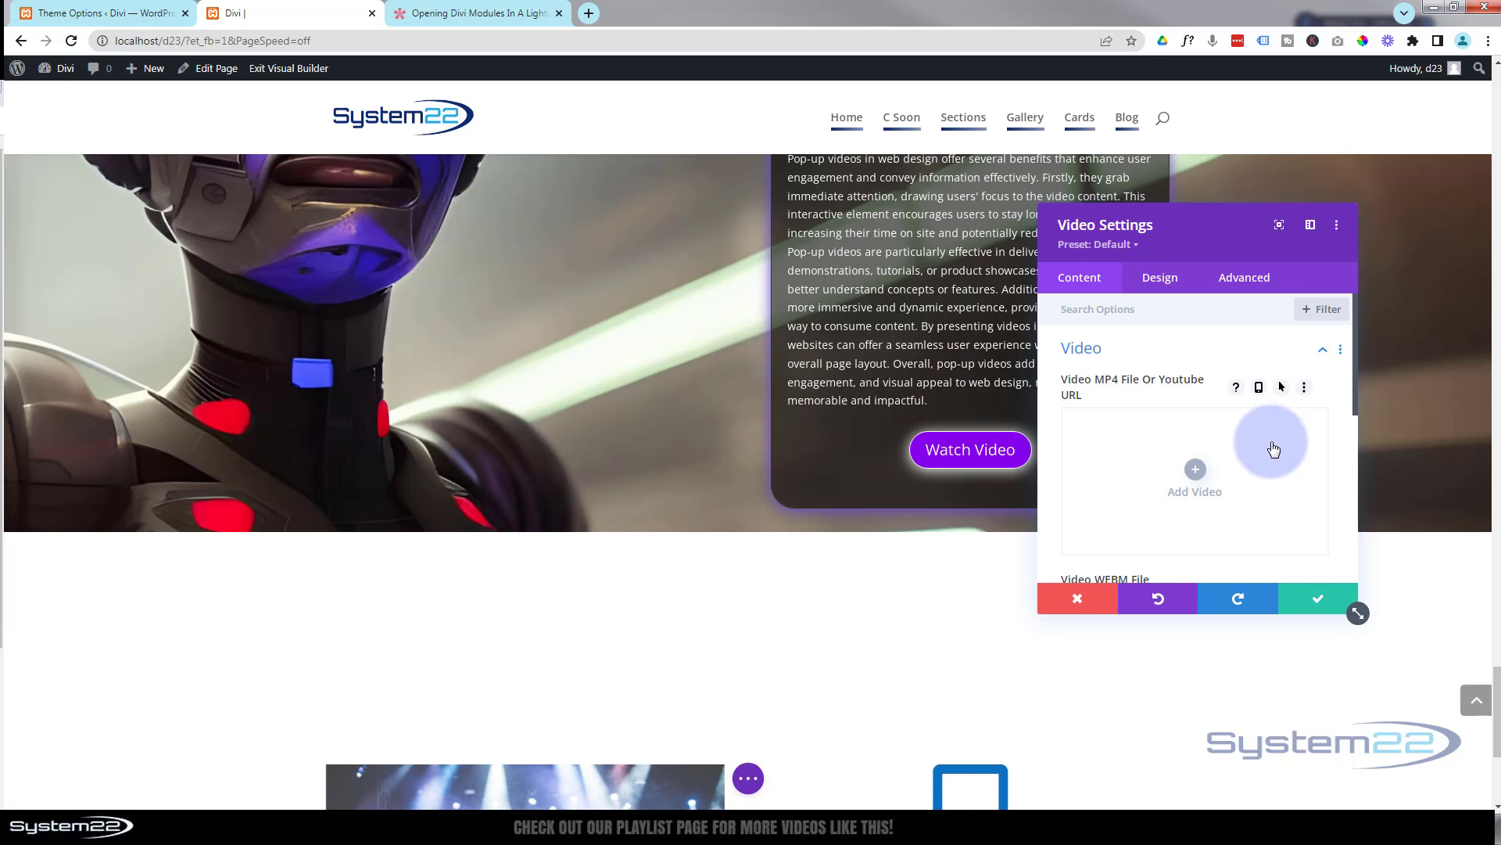
pyautogui.click(1195, 472)
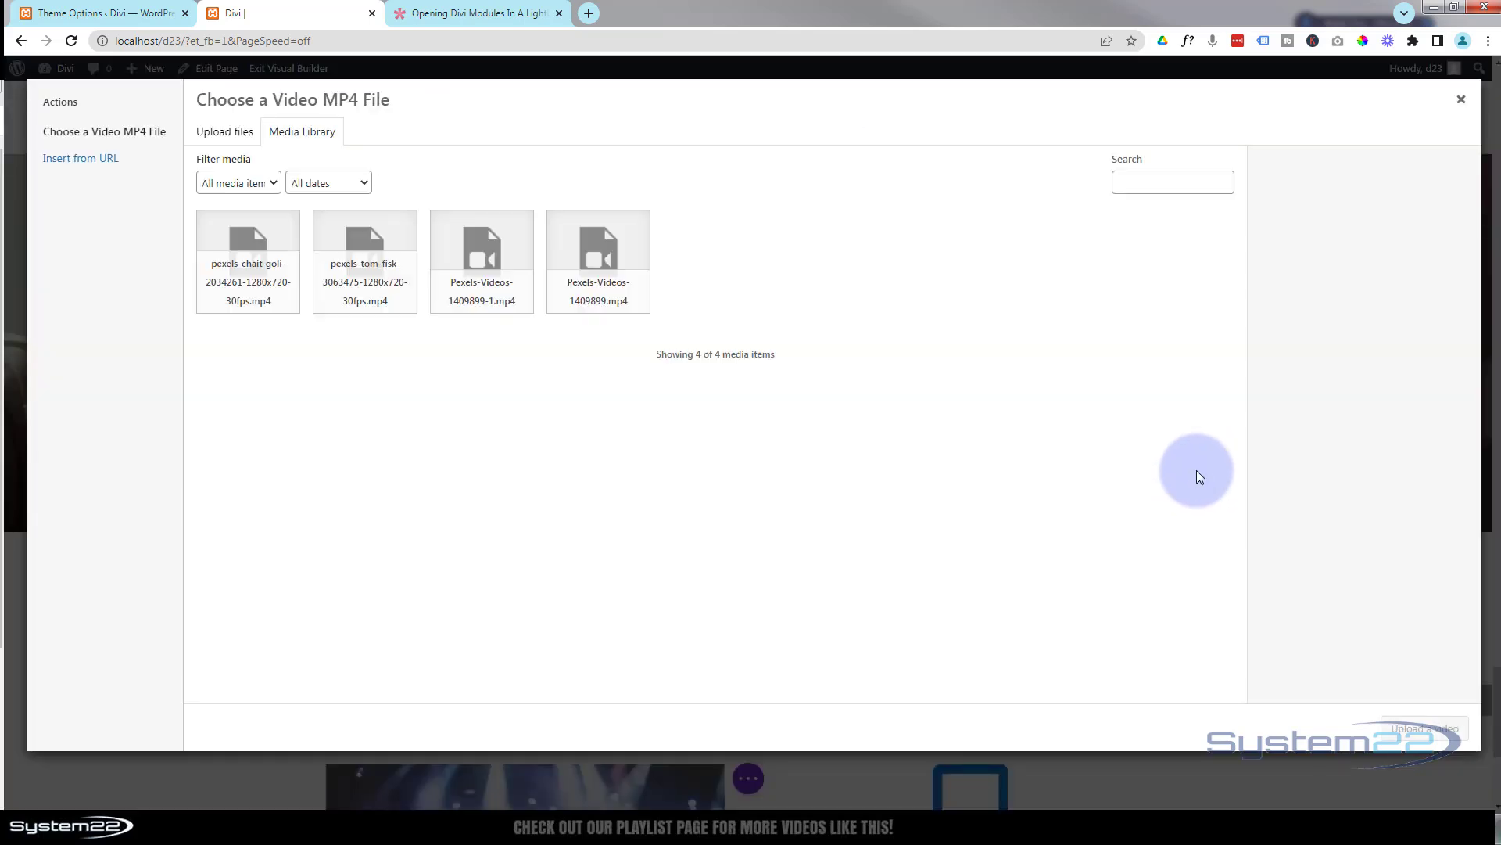
pyautogui.click(84, 160)
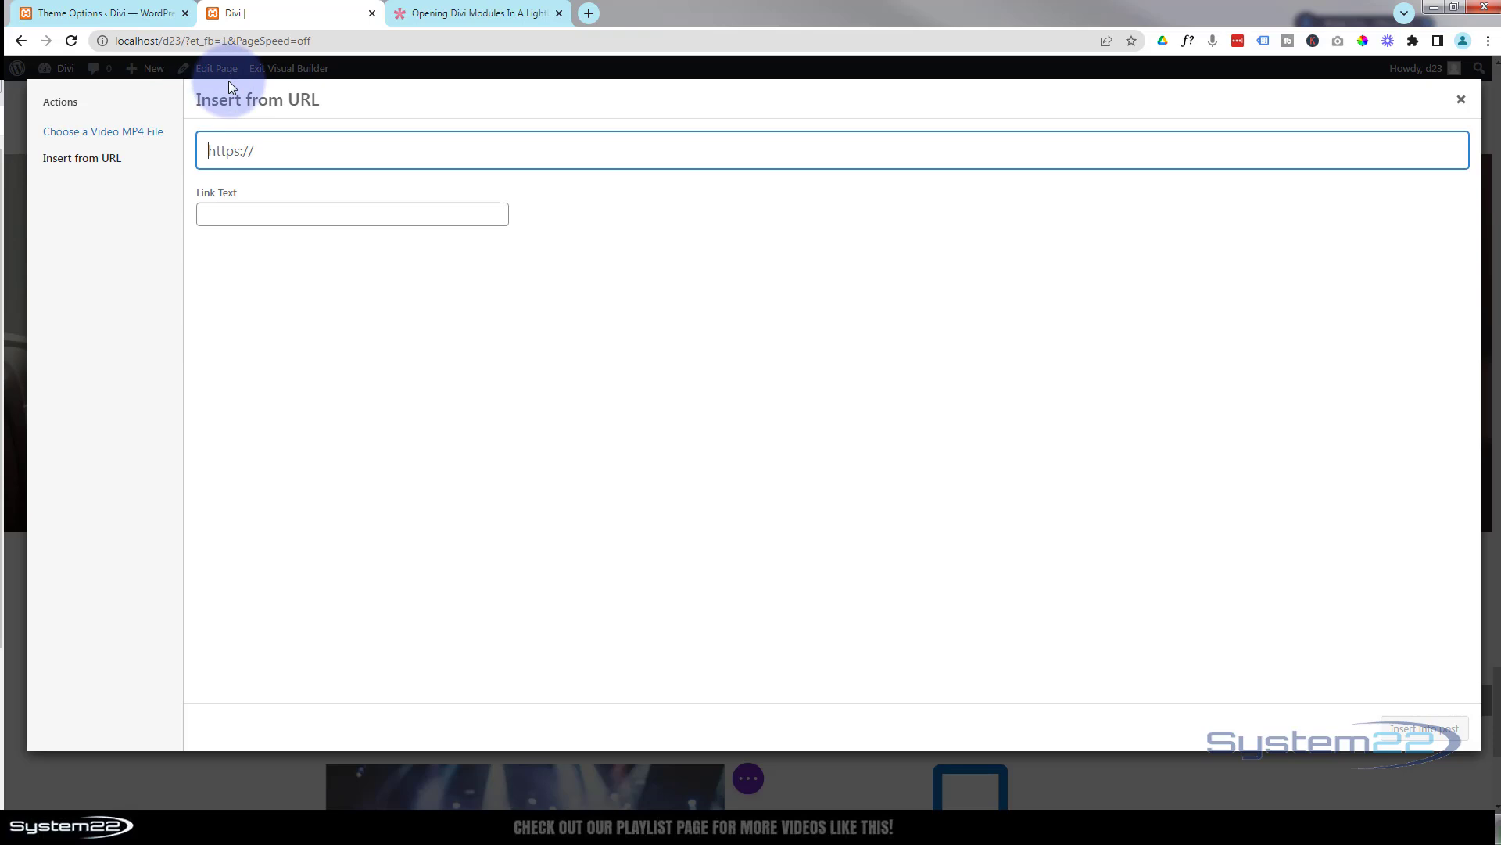
pyautogui.write('https://youtu.be/2Cm-xTgdxos')
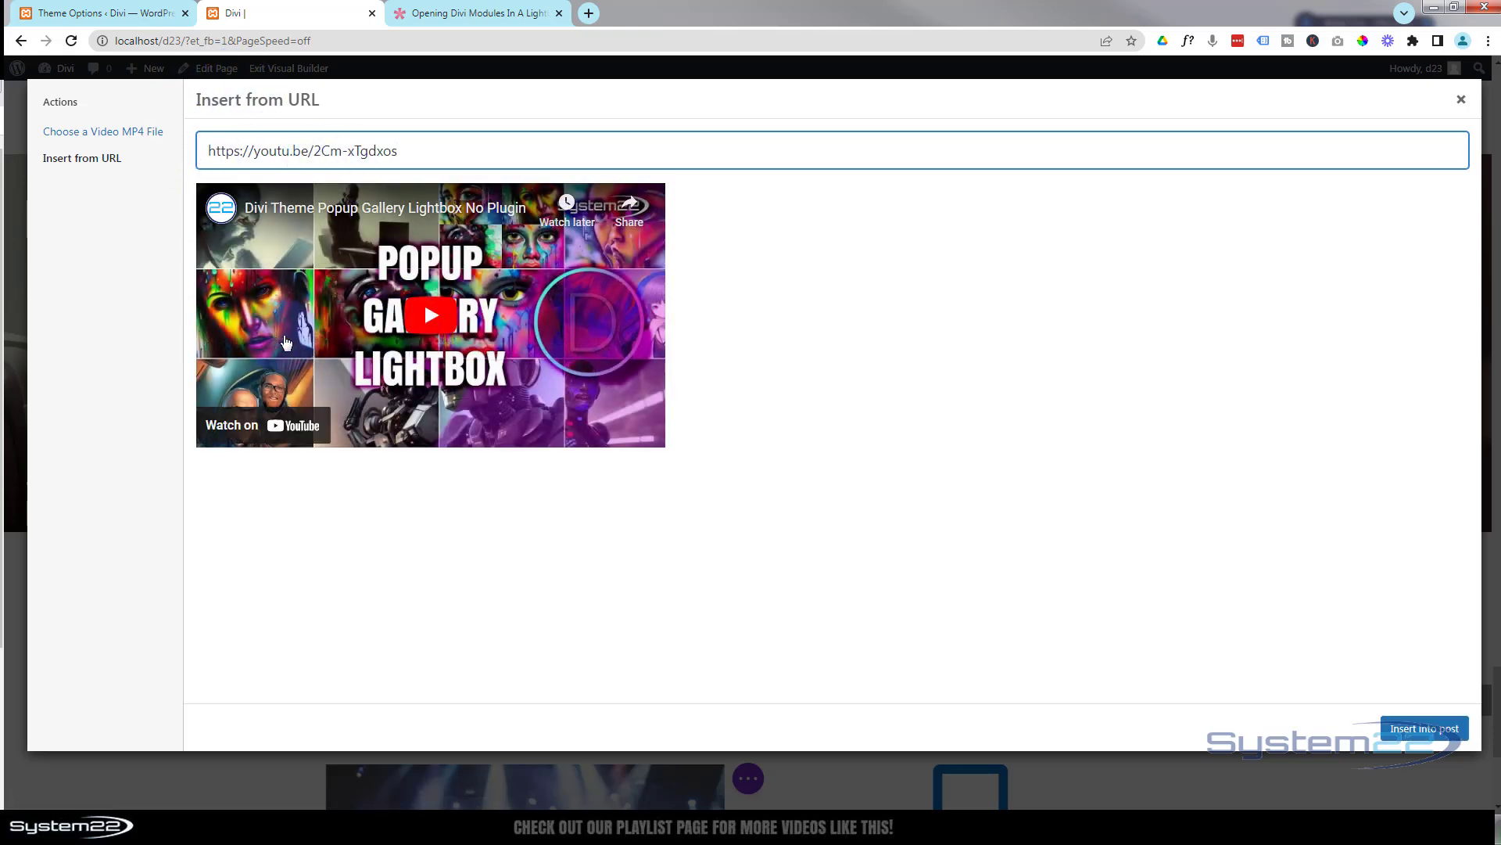
pyautogui.click(1408, 729)
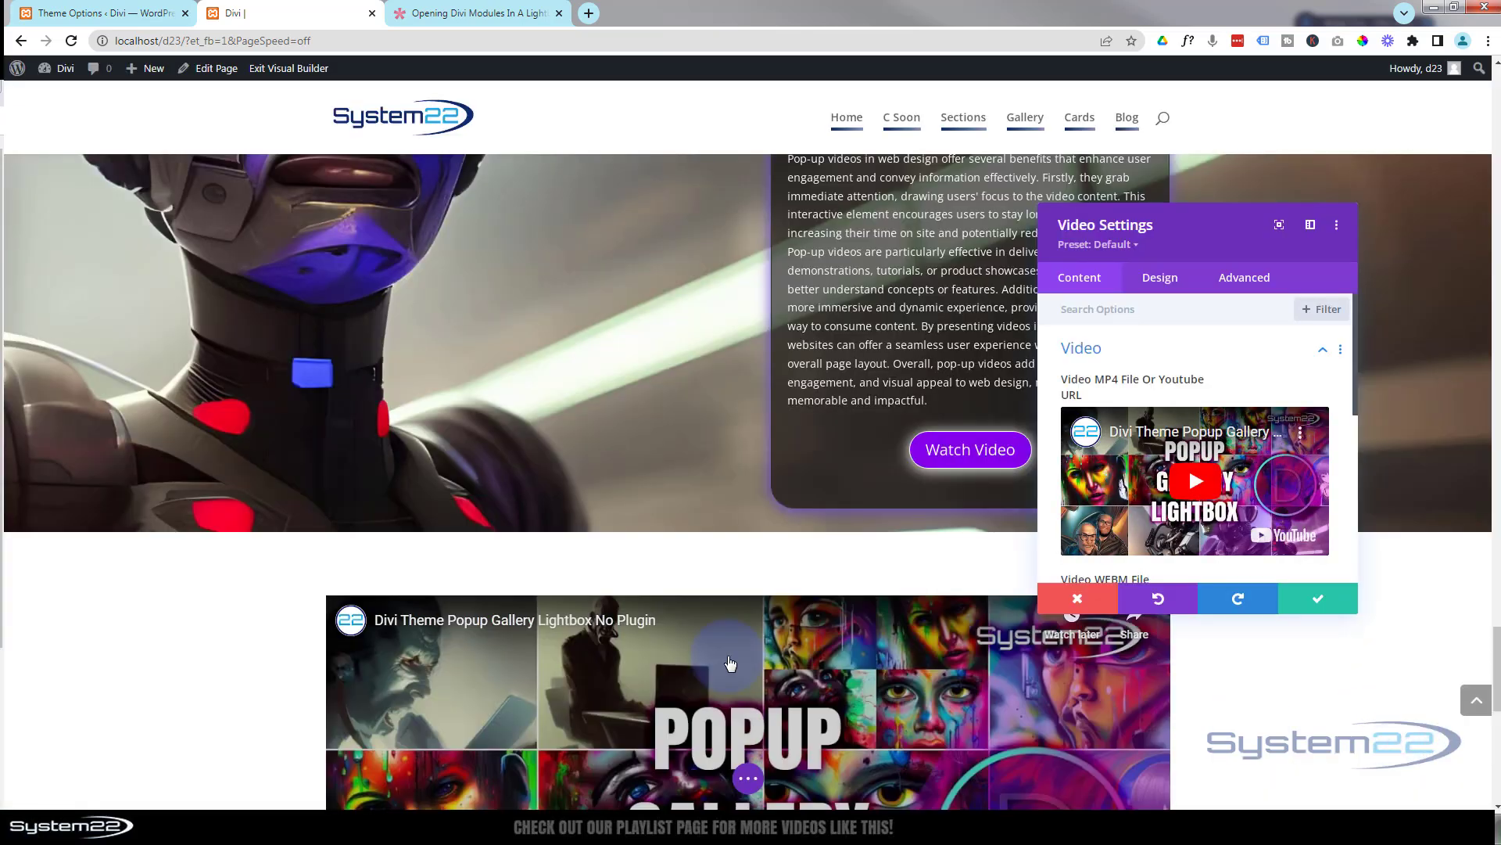
# - Save the Video module and open the surrounding section's settings
pyautogui.scroll(-4, 741, 661)
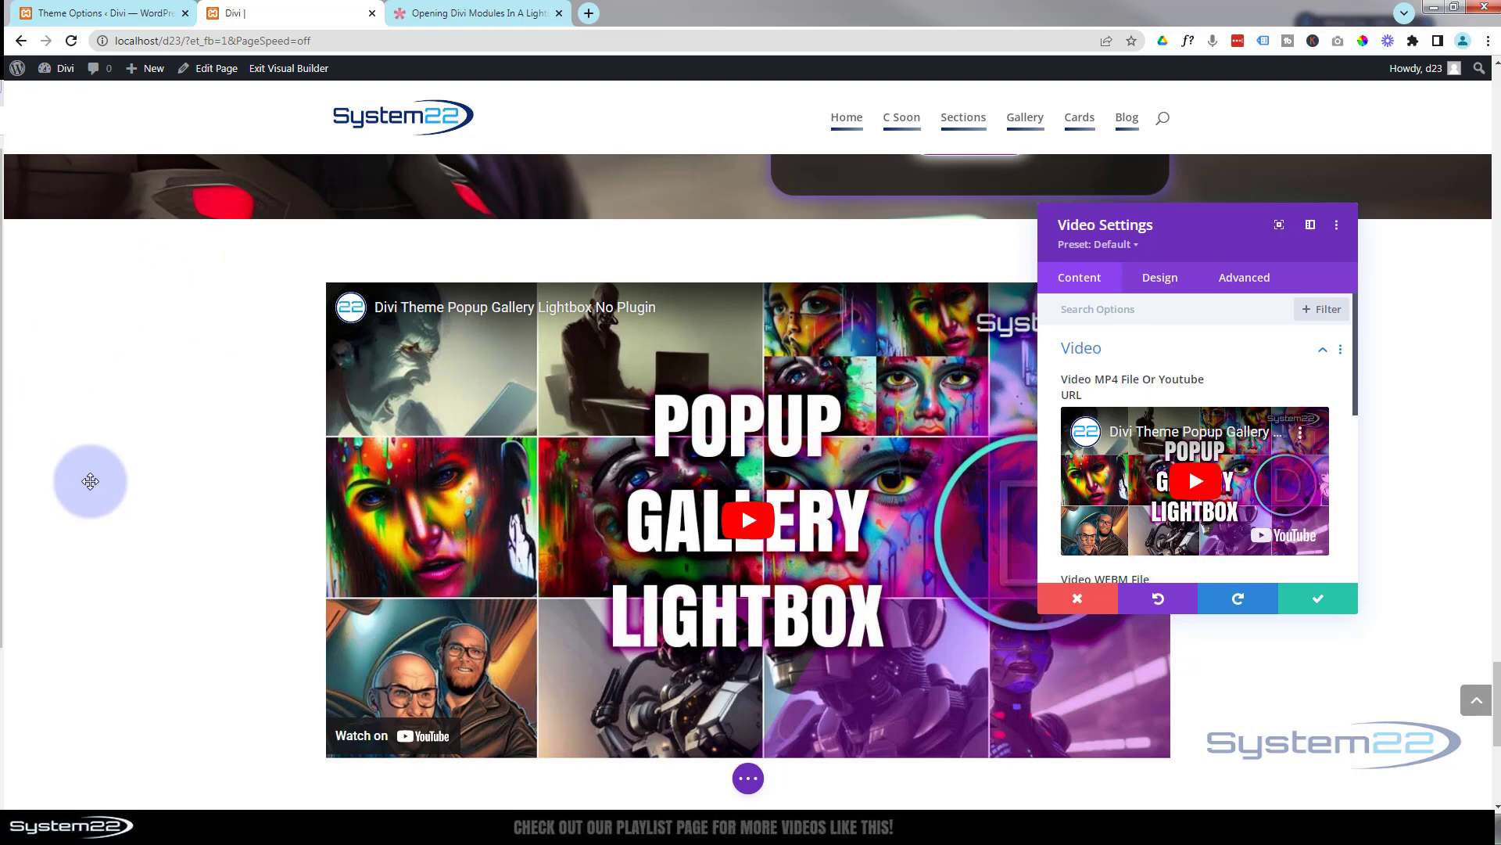
pyautogui.click(1316, 607)
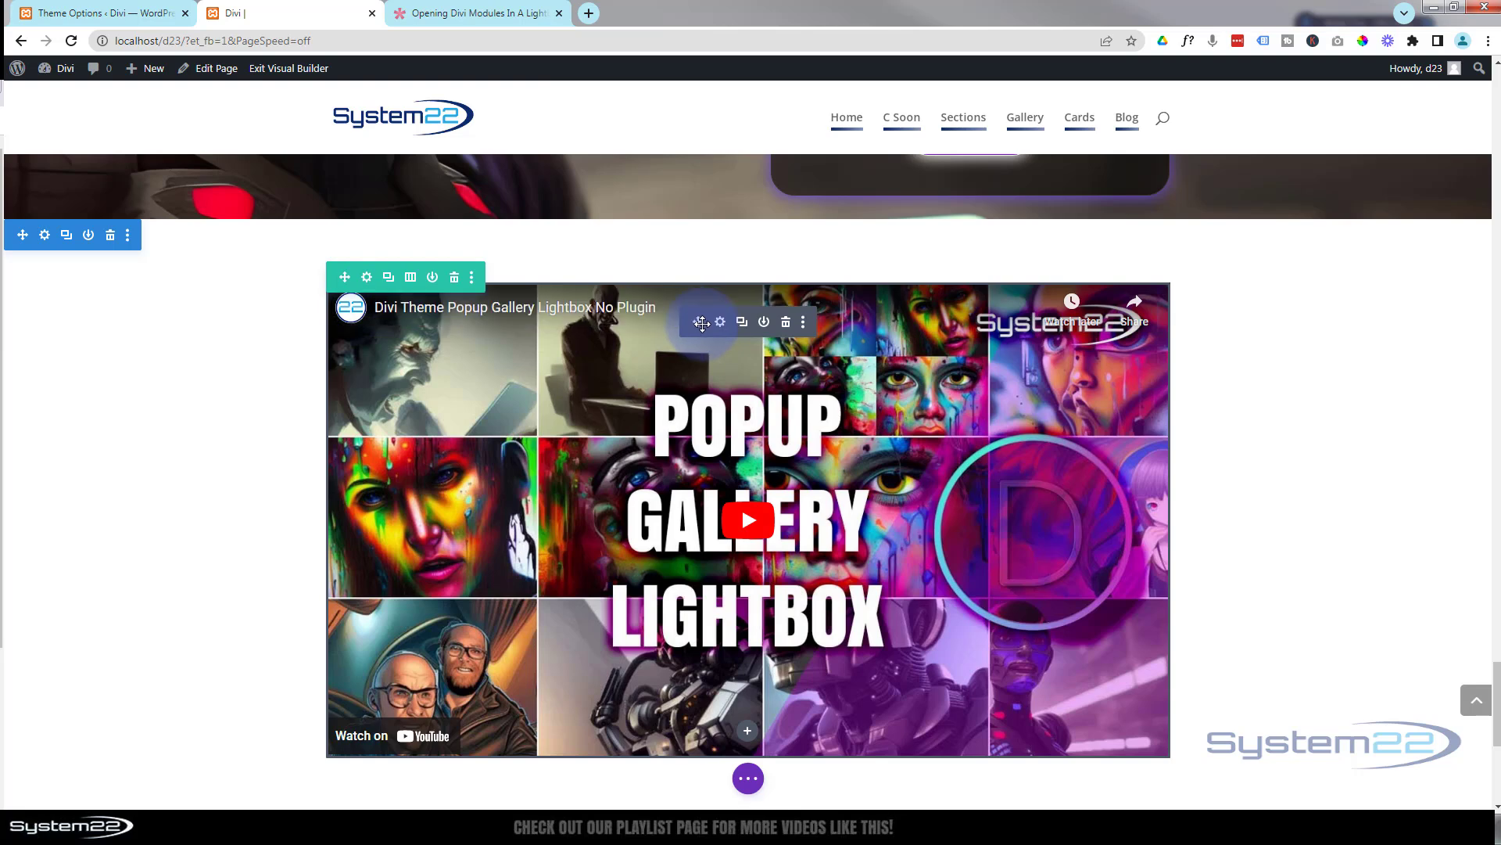
pyautogui.click(47, 244)
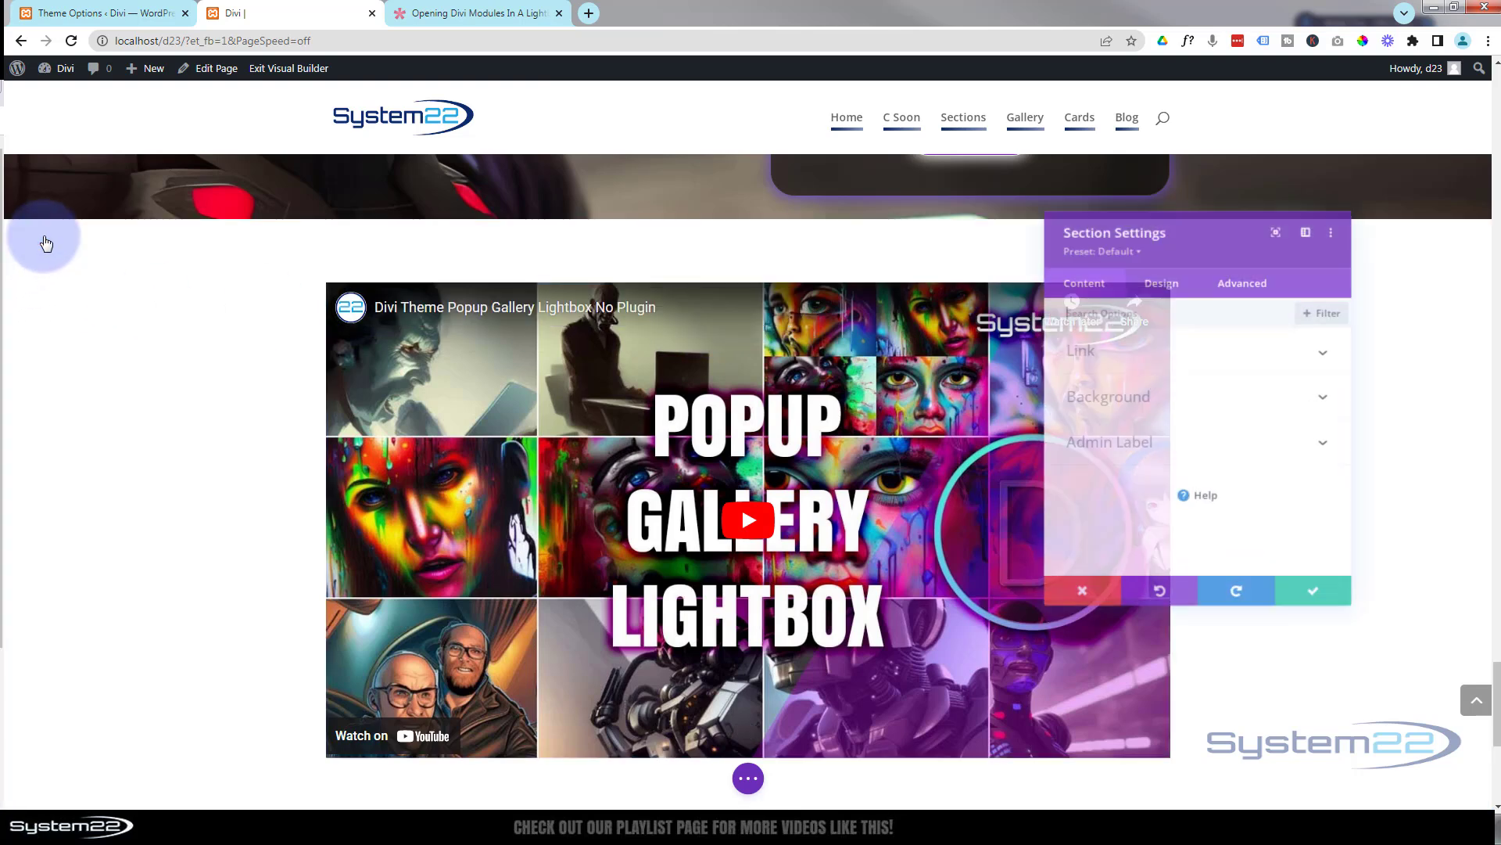
# - Give the section a gradient background with both the start and end stops set to black
pyautogui.click(1171, 413)
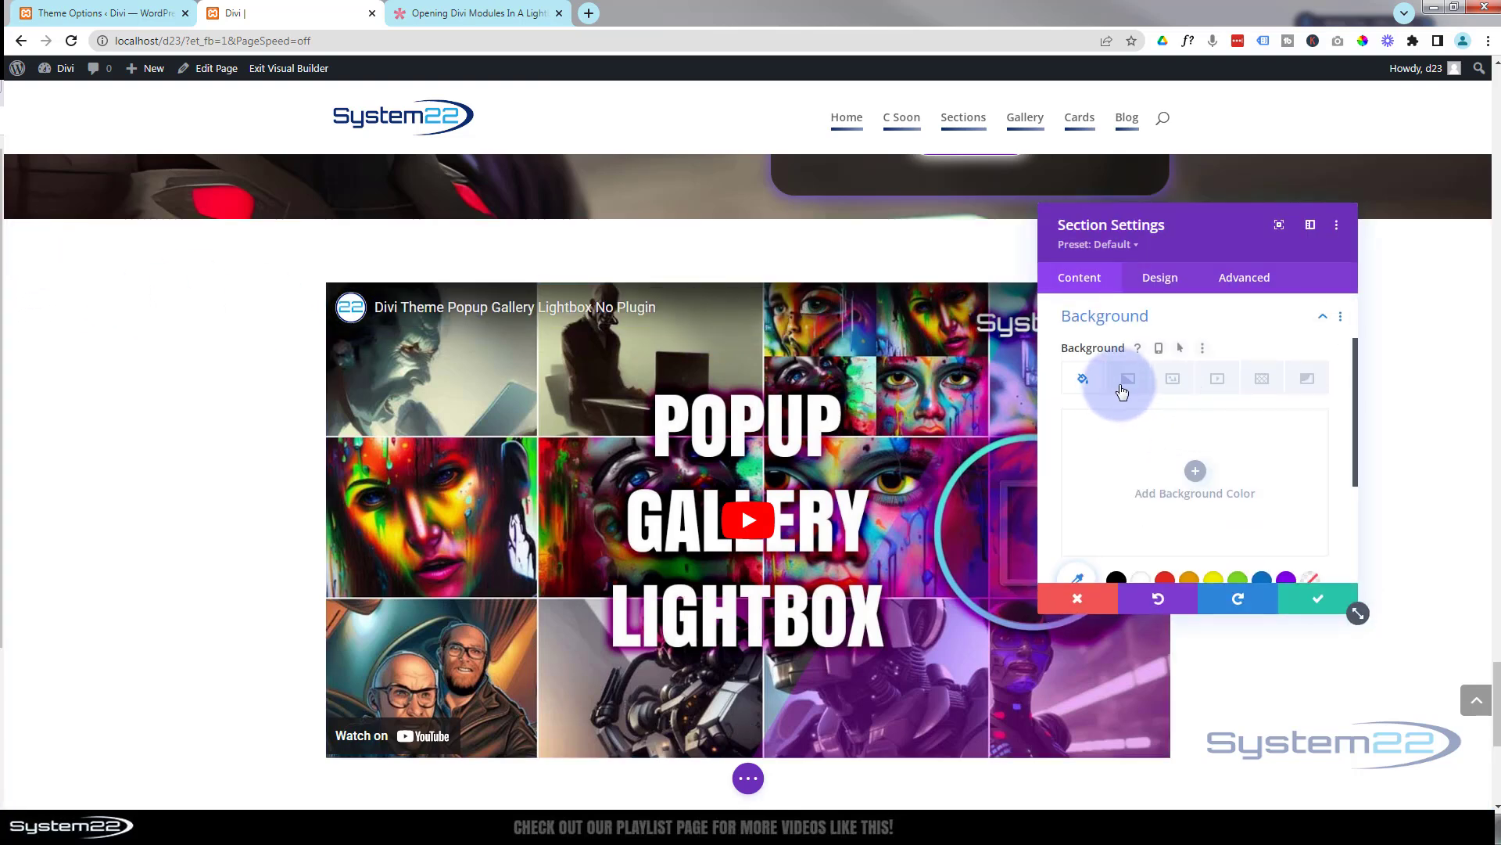
pyautogui.click(1132, 383)
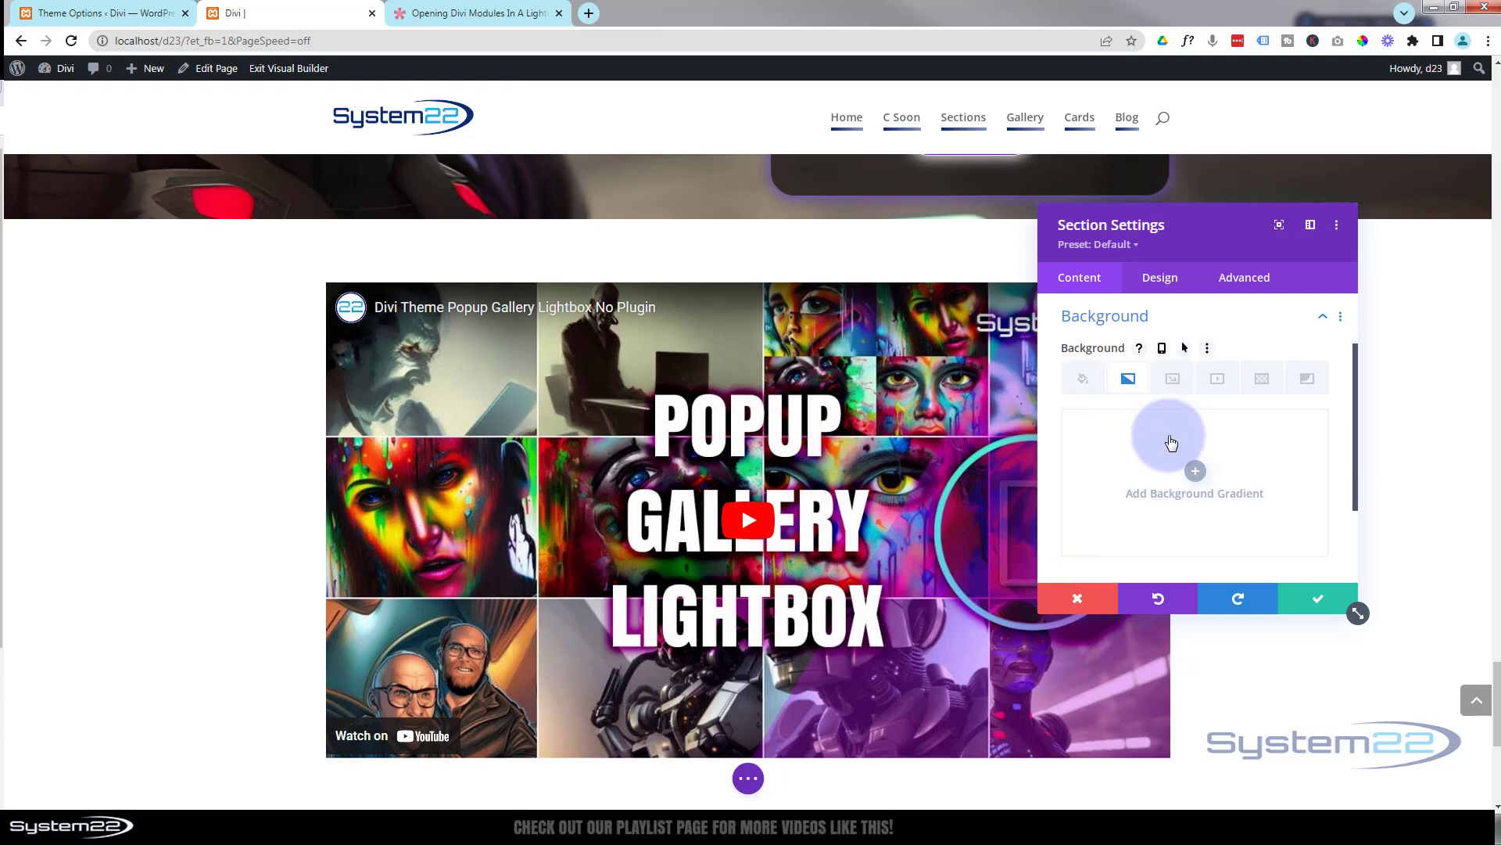
pyautogui.click(1194, 471)
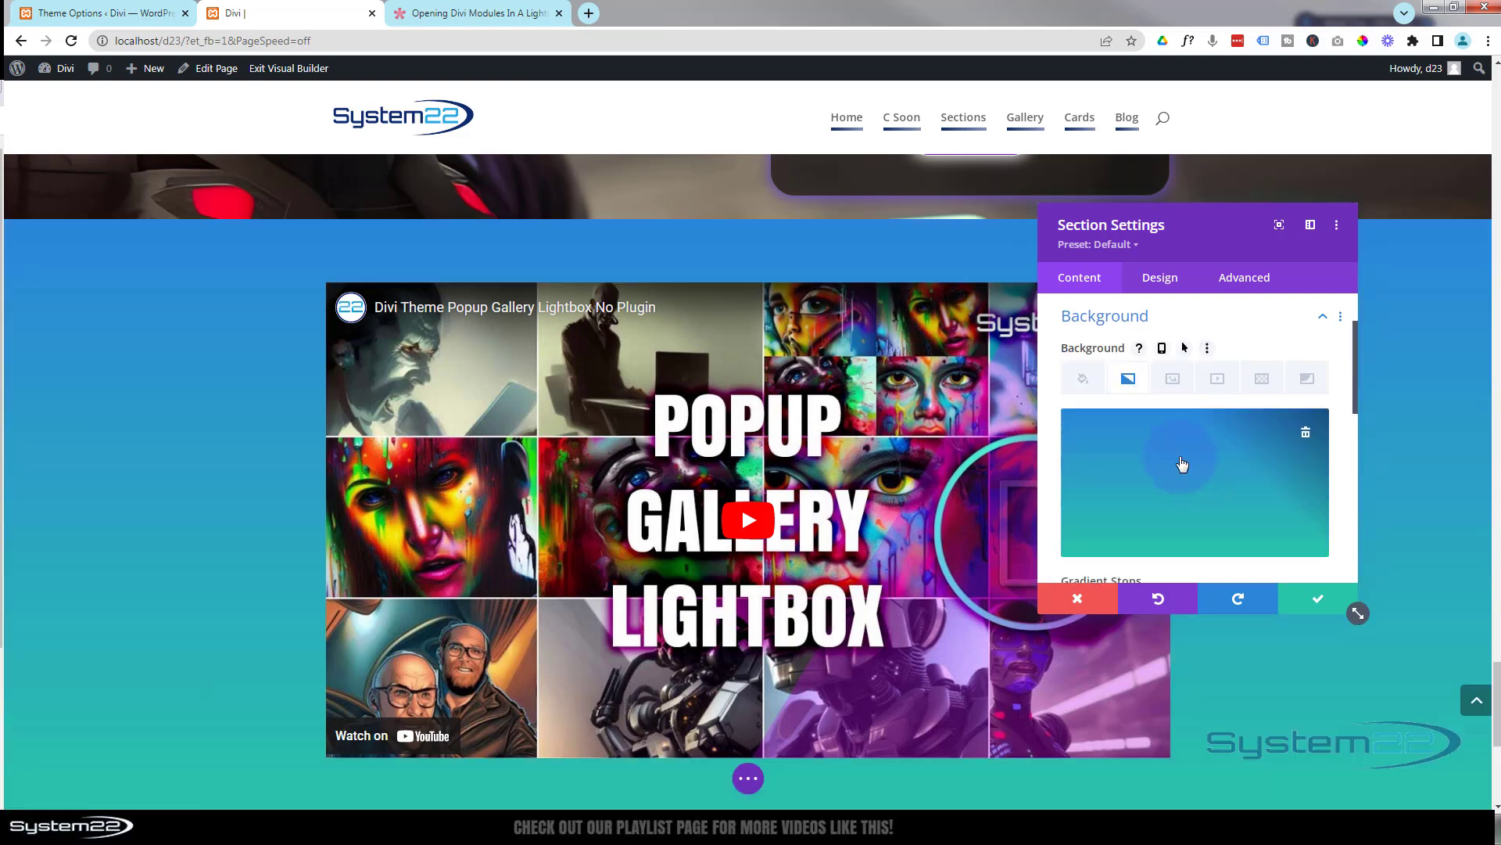
pyautogui.scroll(-2, 1183, 465)
pyautogui.click(1110, 473)
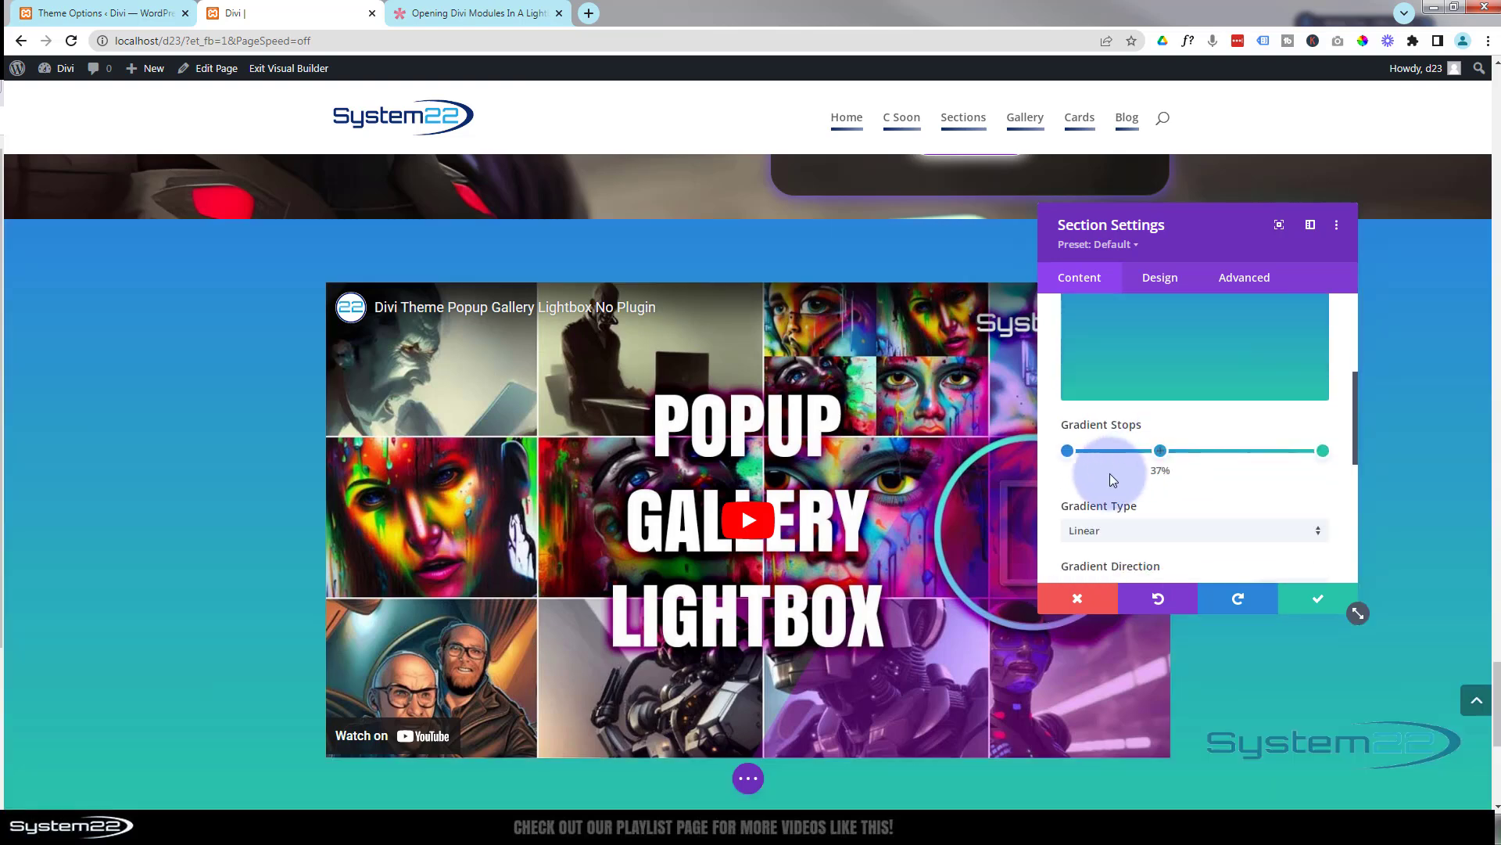
pyautogui.click(1067, 451)
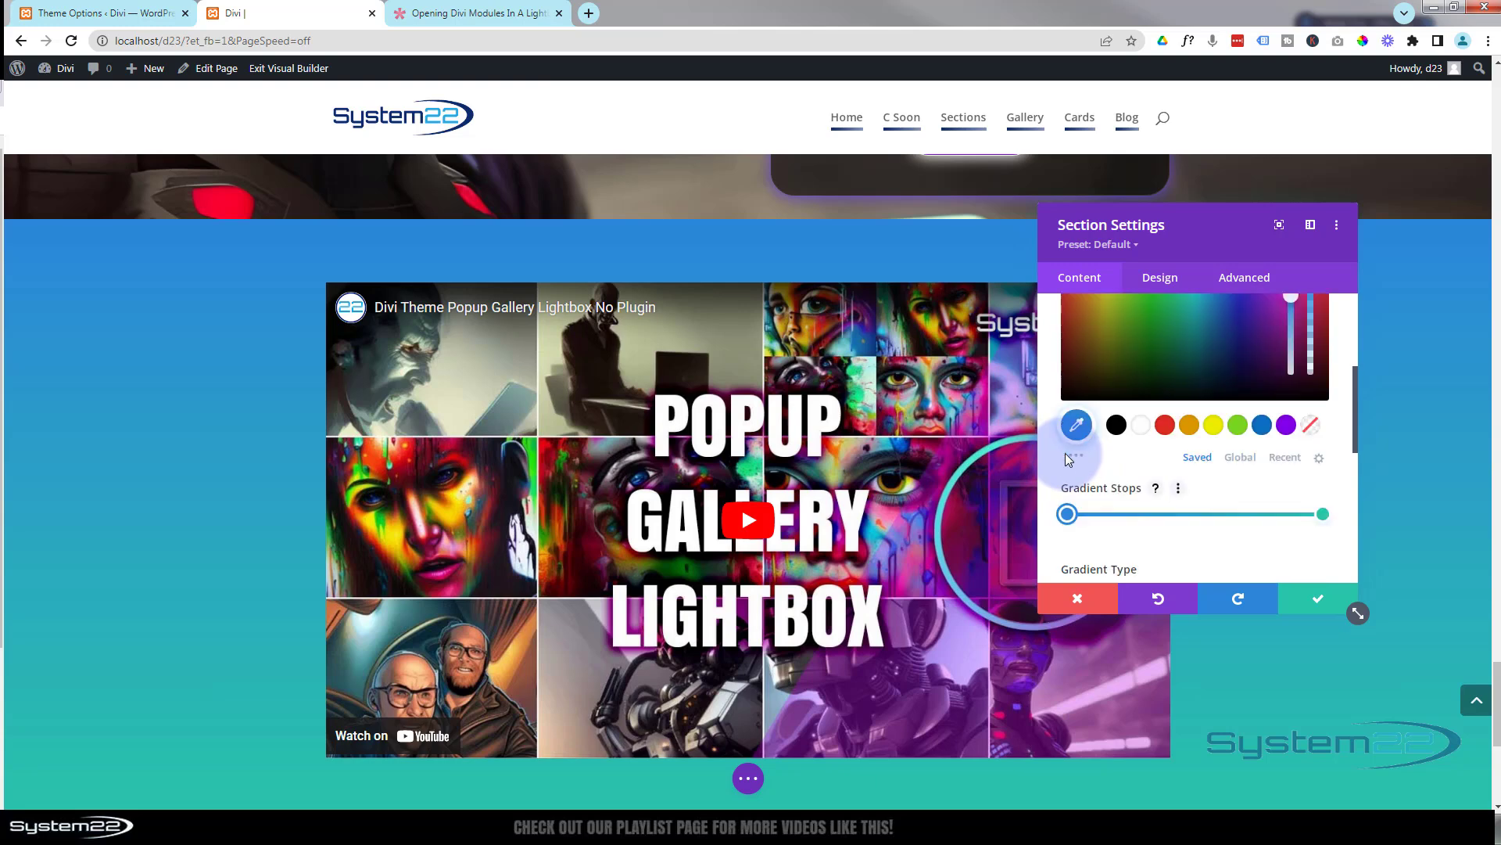
pyautogui.click(1117, 426)
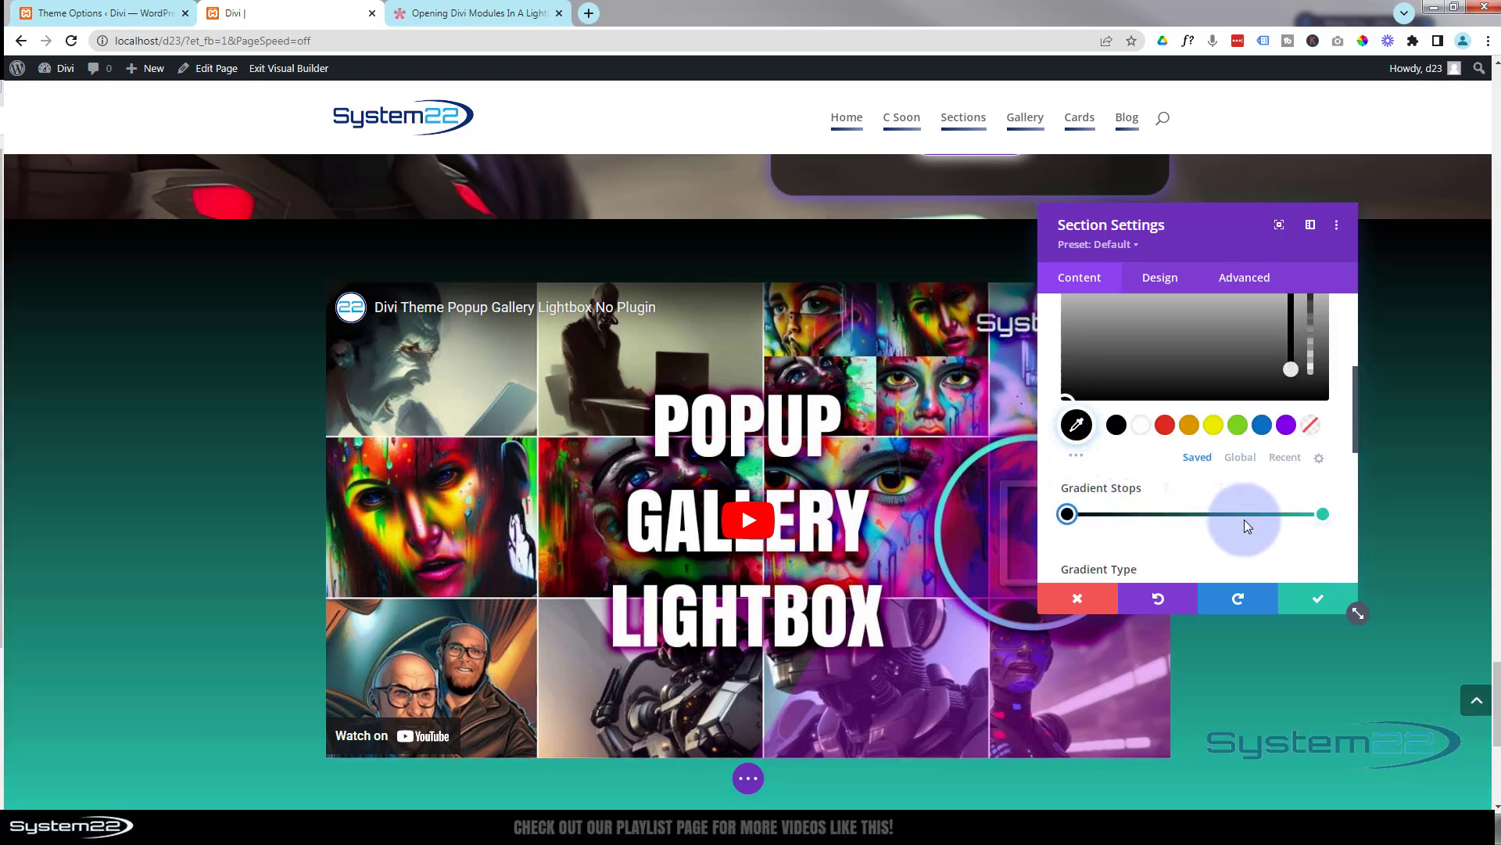
pyautogui.click(1322, 514)
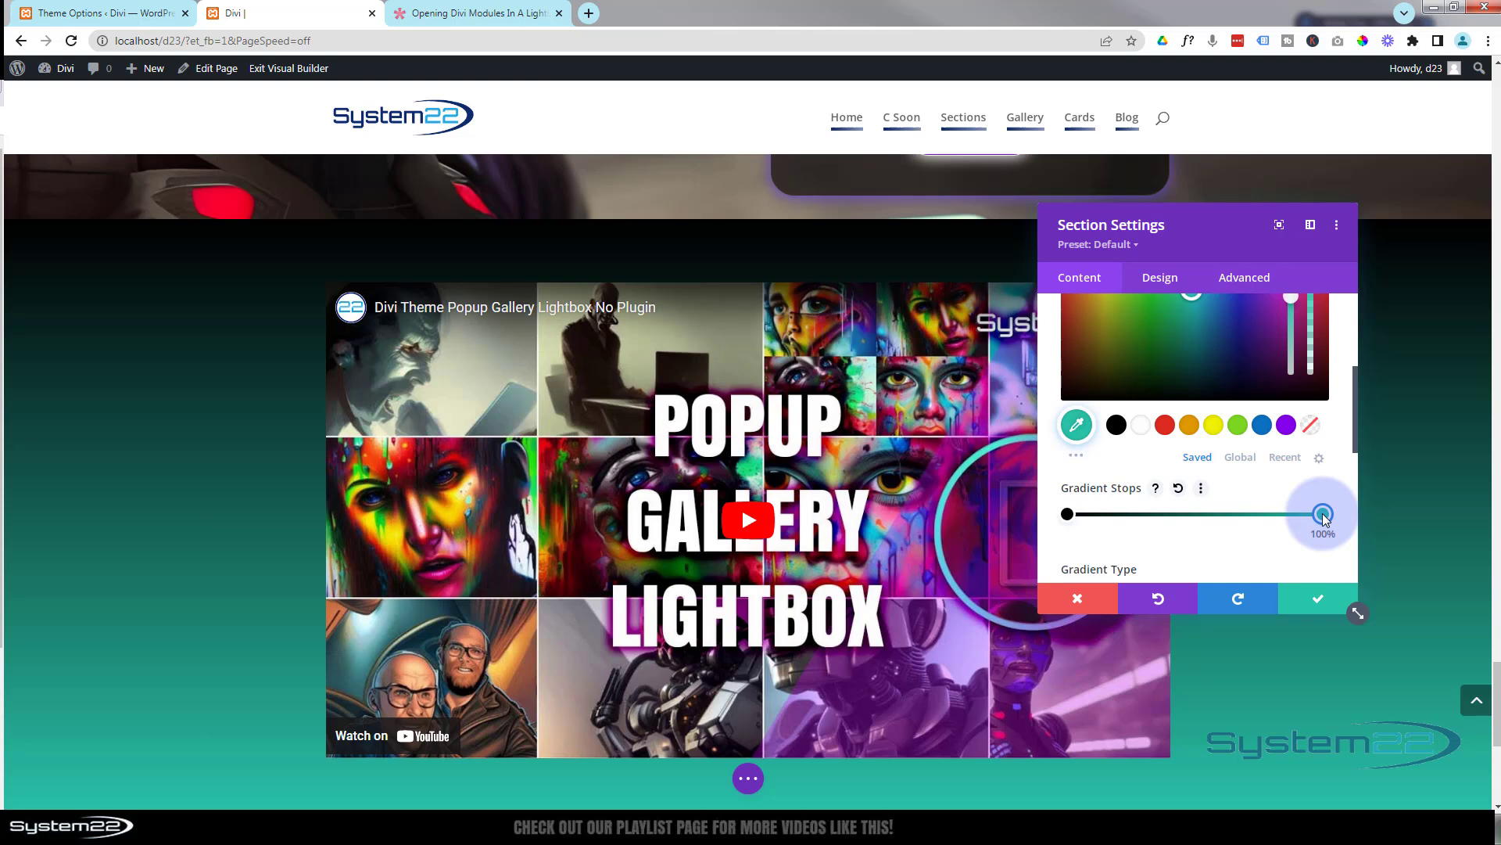
pyautogui.click(1118, 426)
# - Add a blue #0c71c3 stop at 50% and drag the black outer stops inward to narrow the band
pyautogui.click(1192, 515)
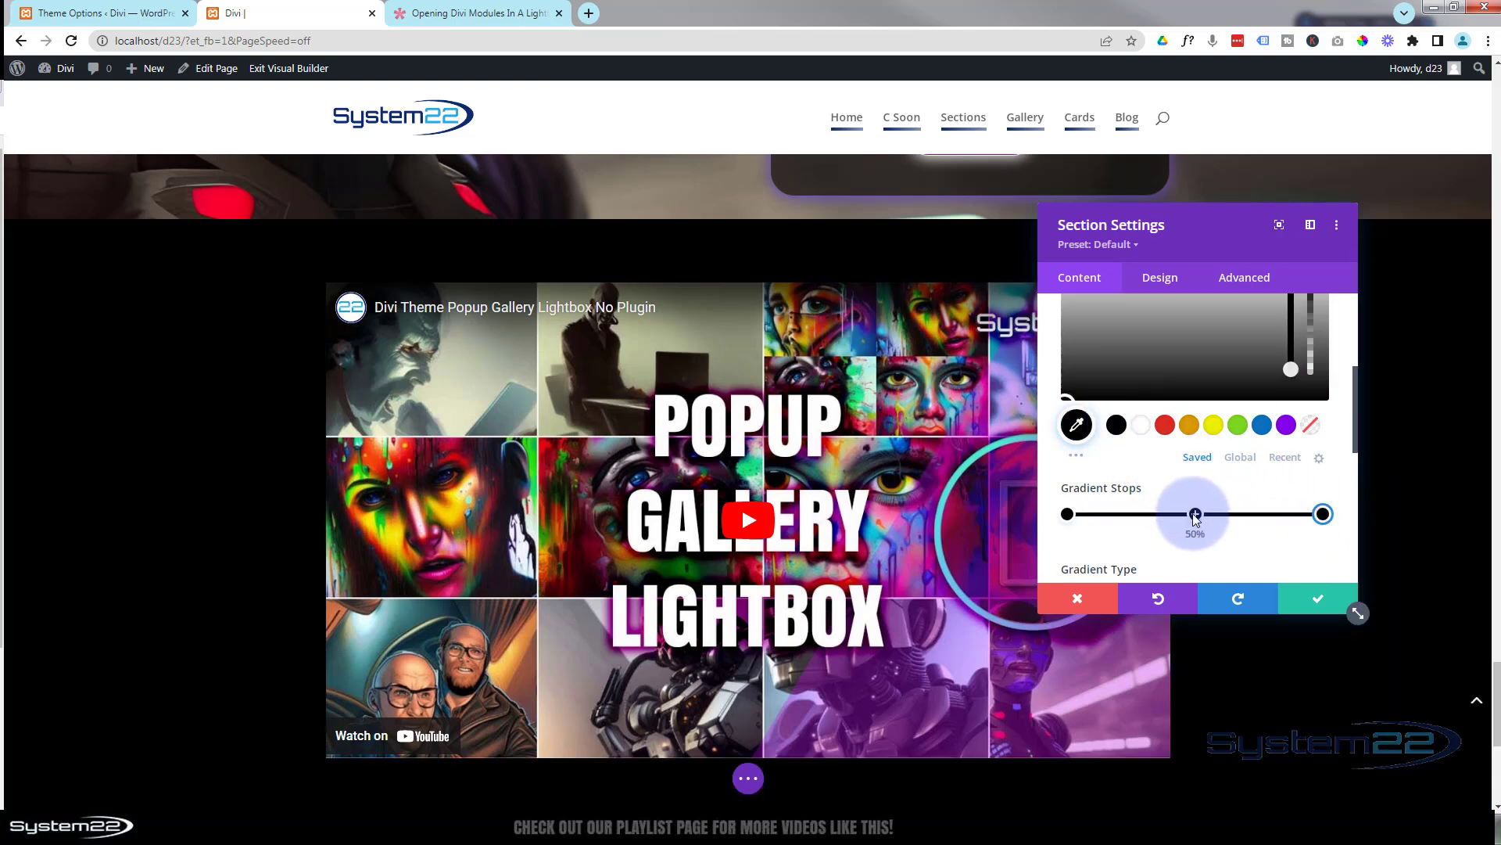
pyautogui.click(1196, 514)
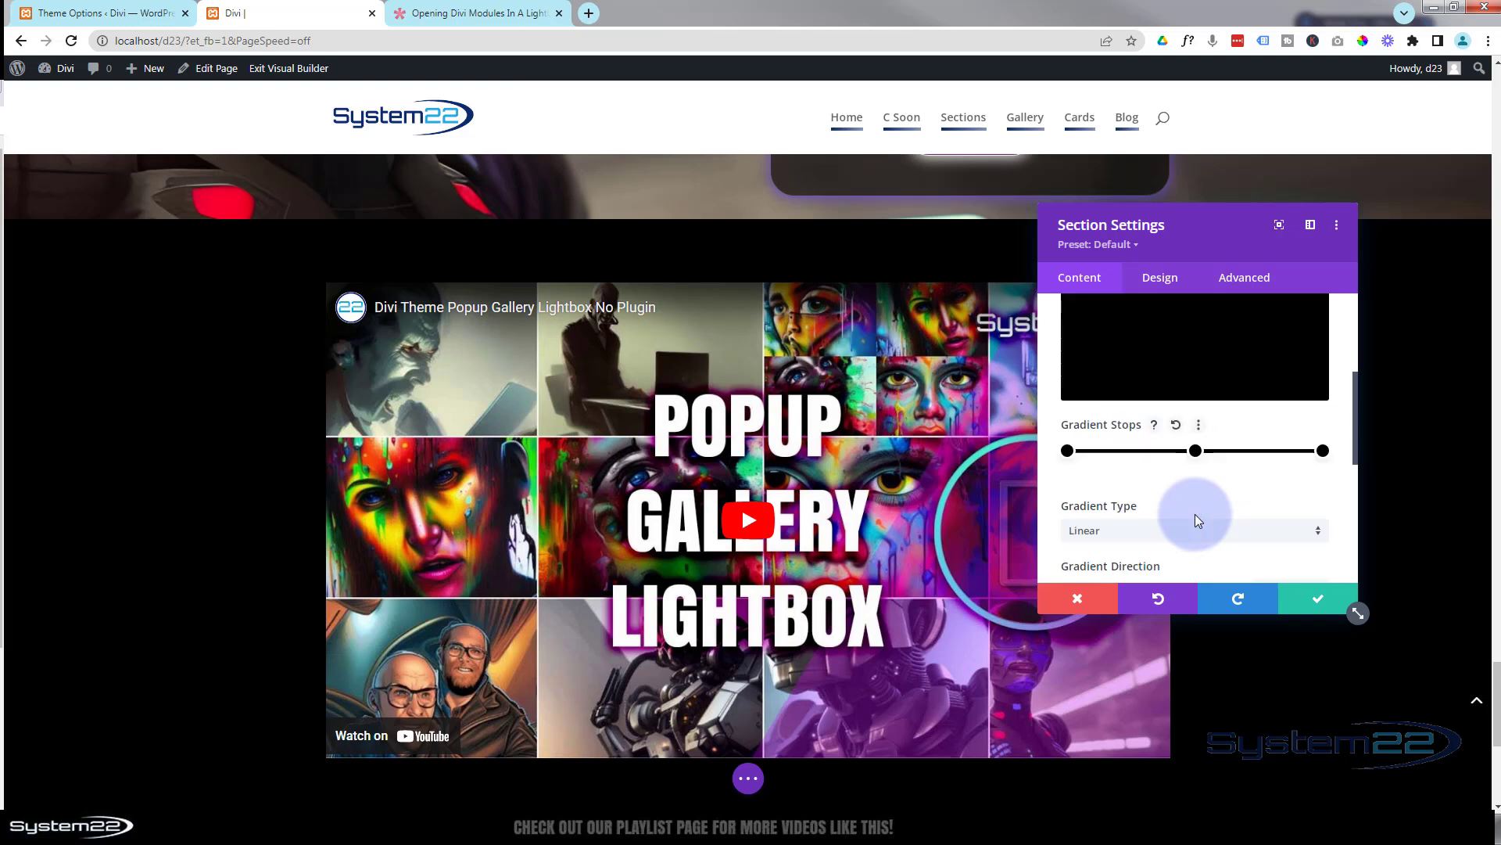
pyautogui.click(1196, 452)
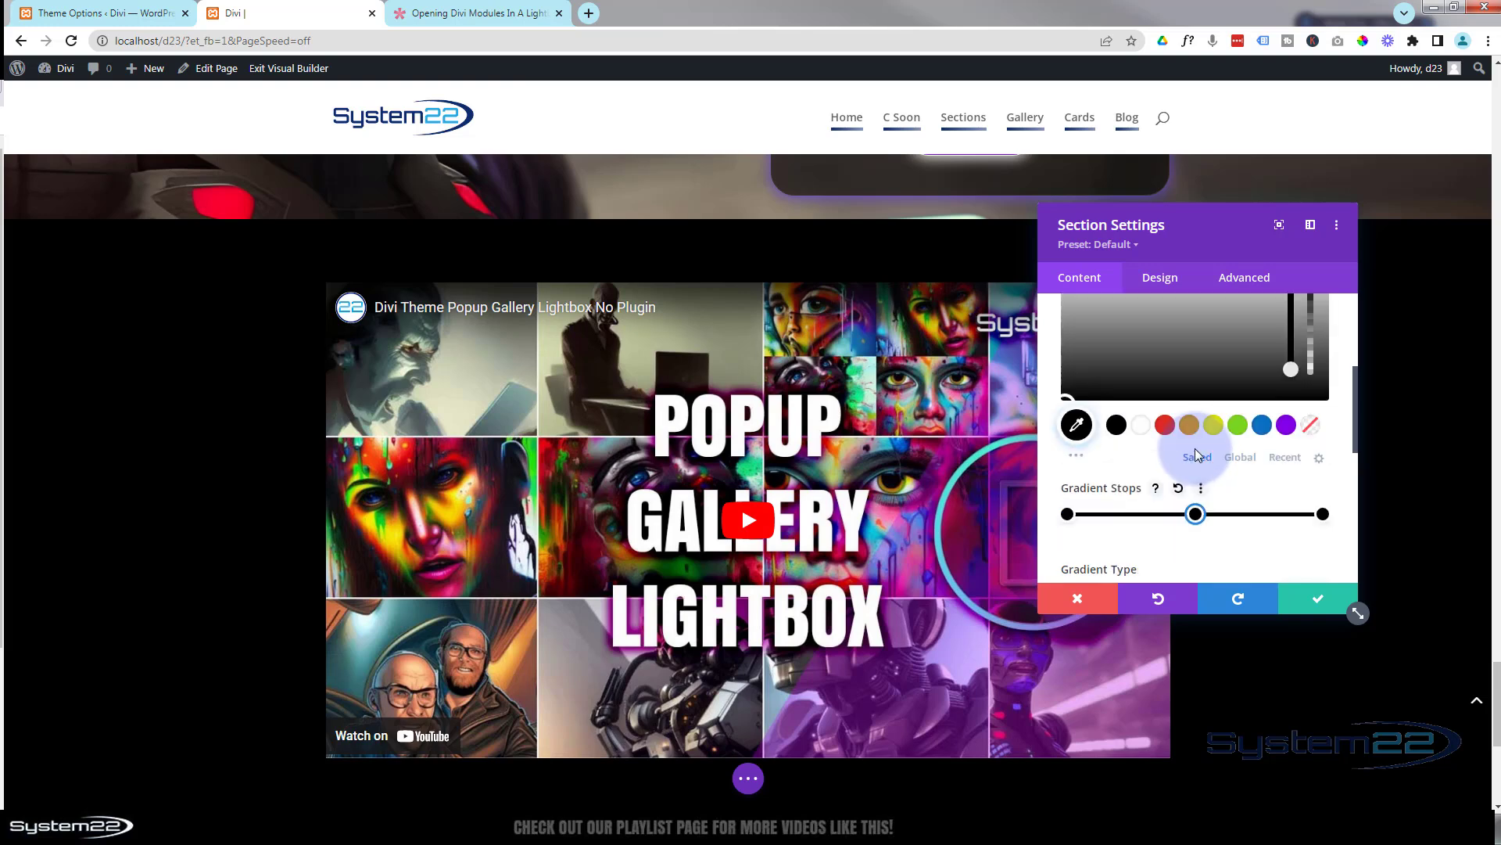
pyautogui.click(1262, 426)
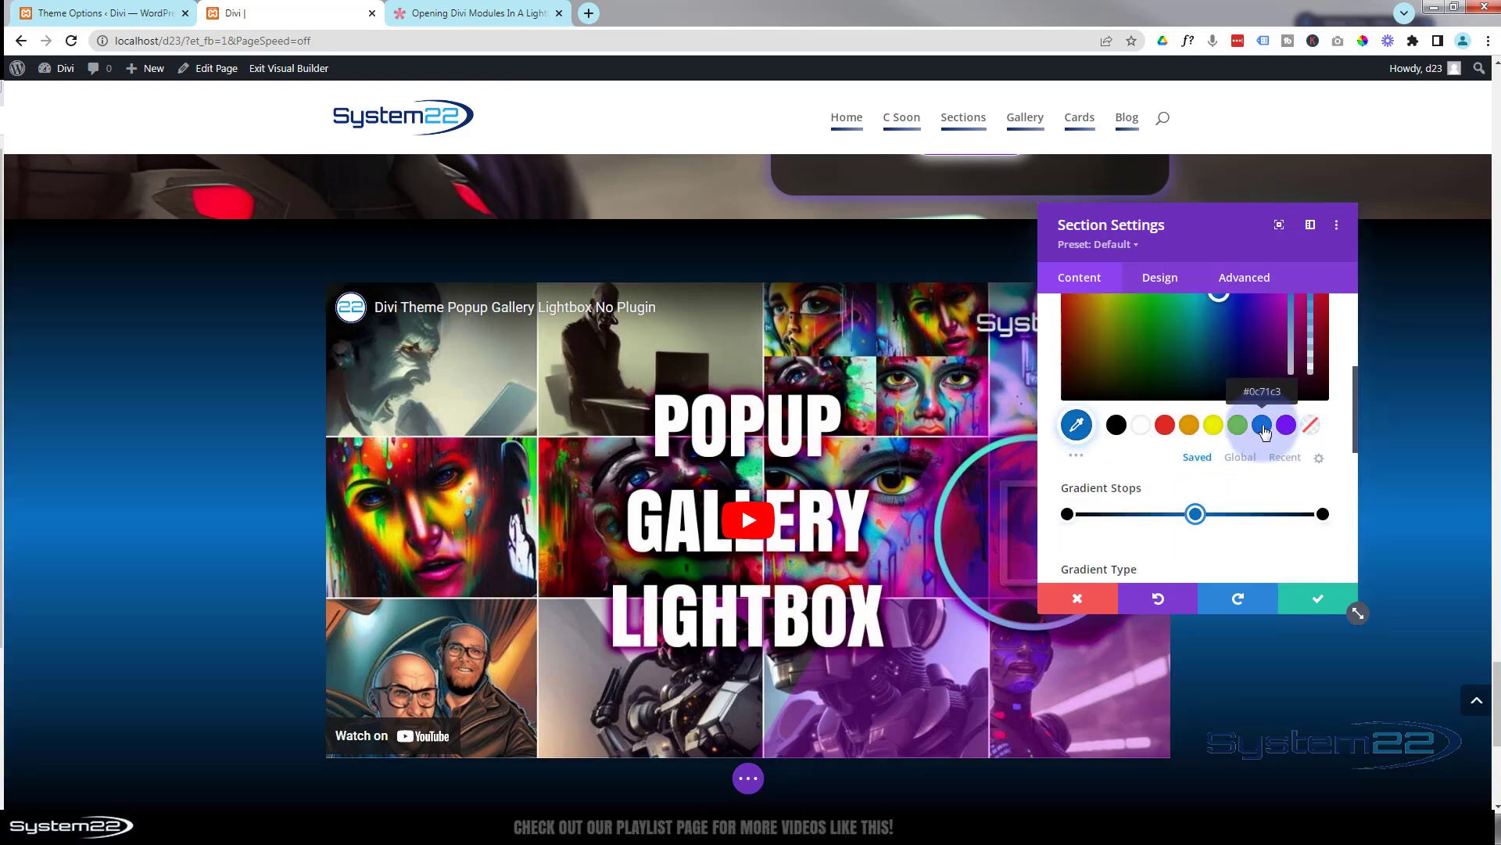
pyautogui.click(1067, 514)
pyautogui.moveTo(1123, 509); pyautogui.dragTo(1145, 509)
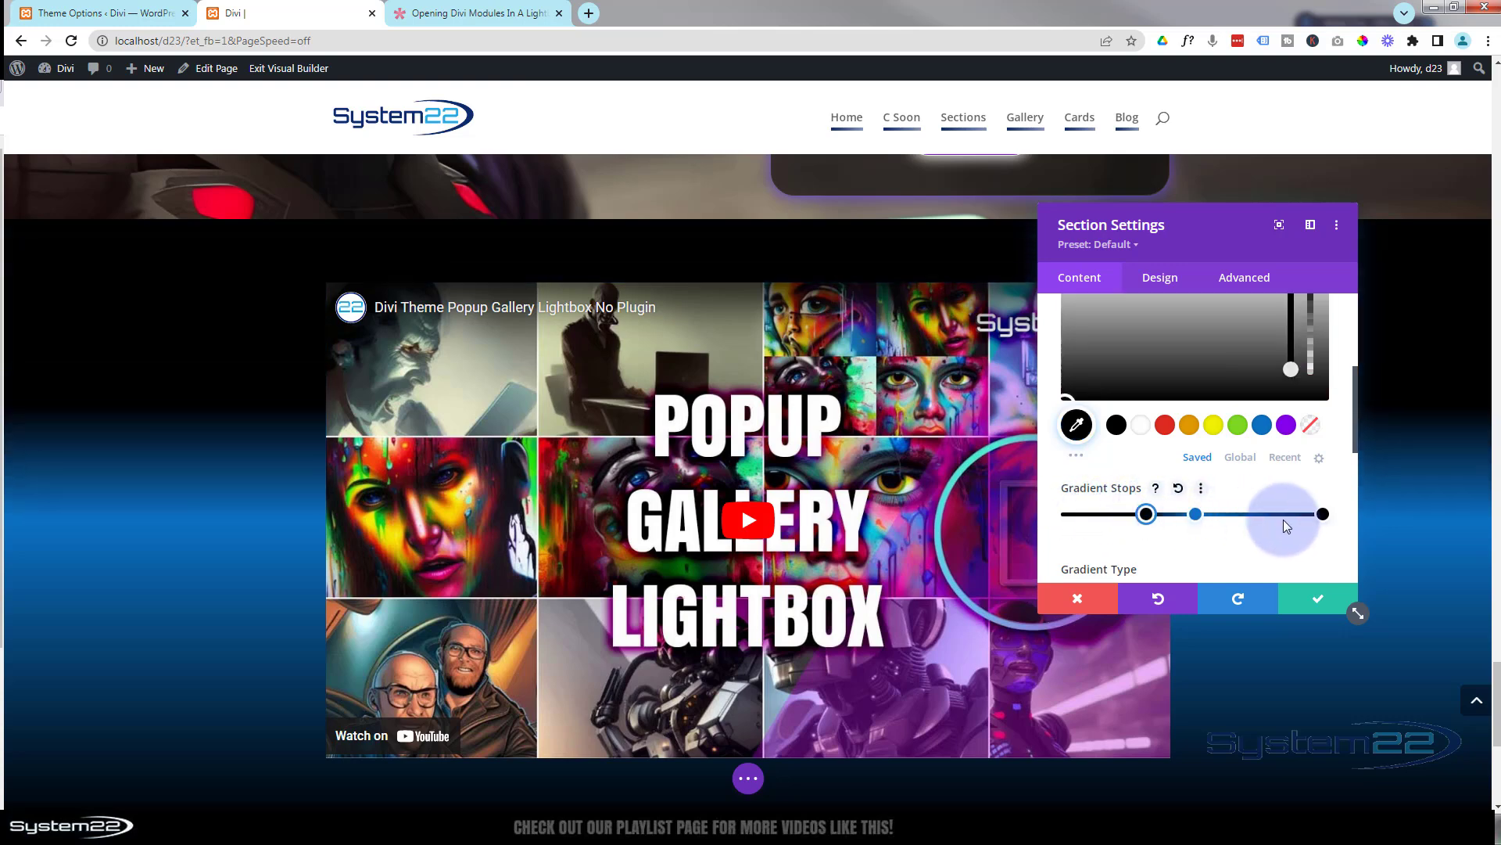
pyautogui.moveTo(1270, 514); pyautogui.dragTo(1242, 517)
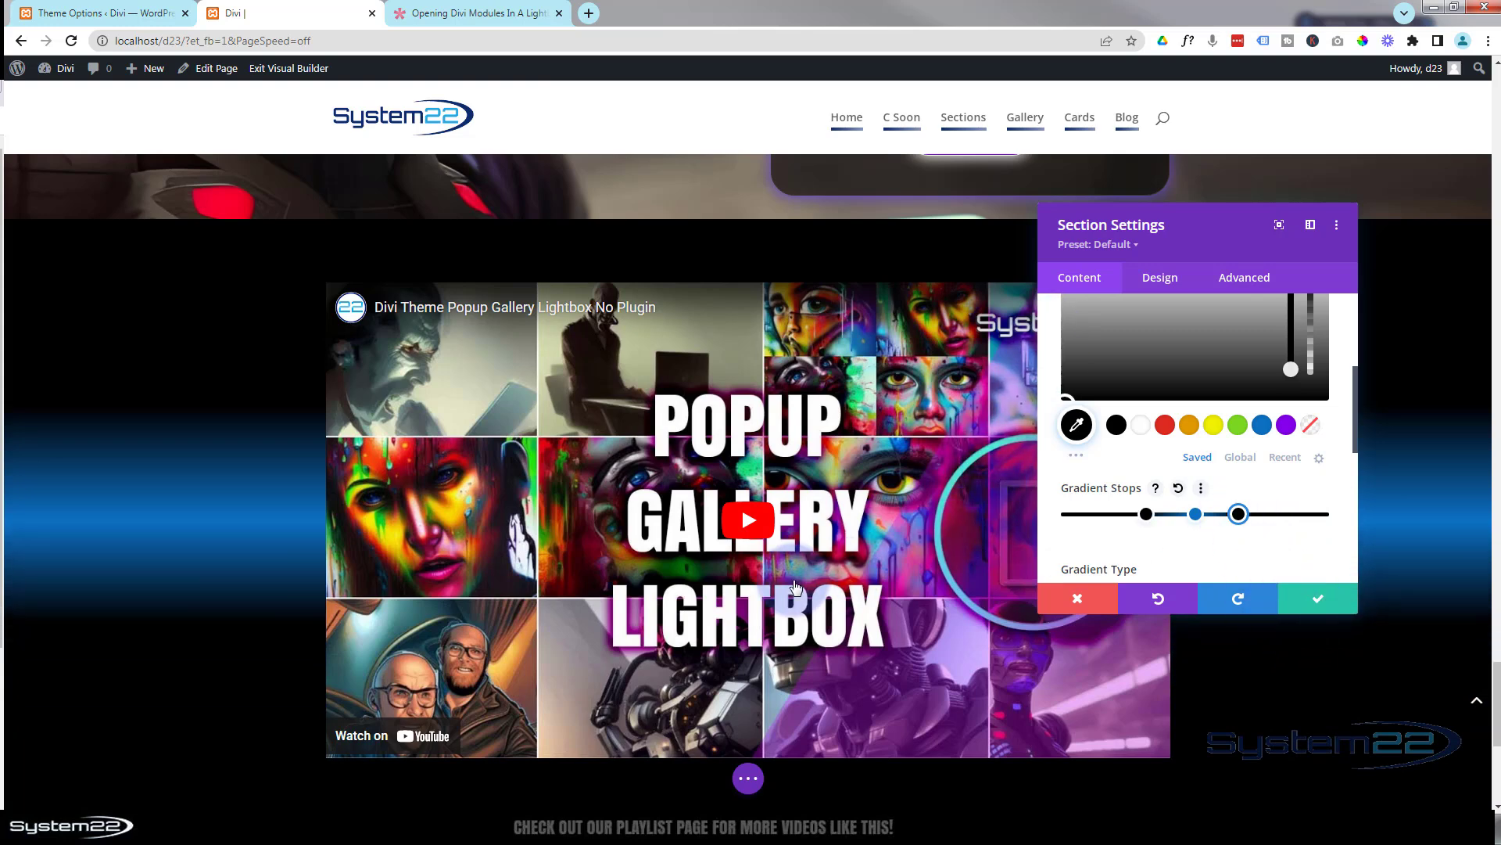
pyautogui.click(484, 15)
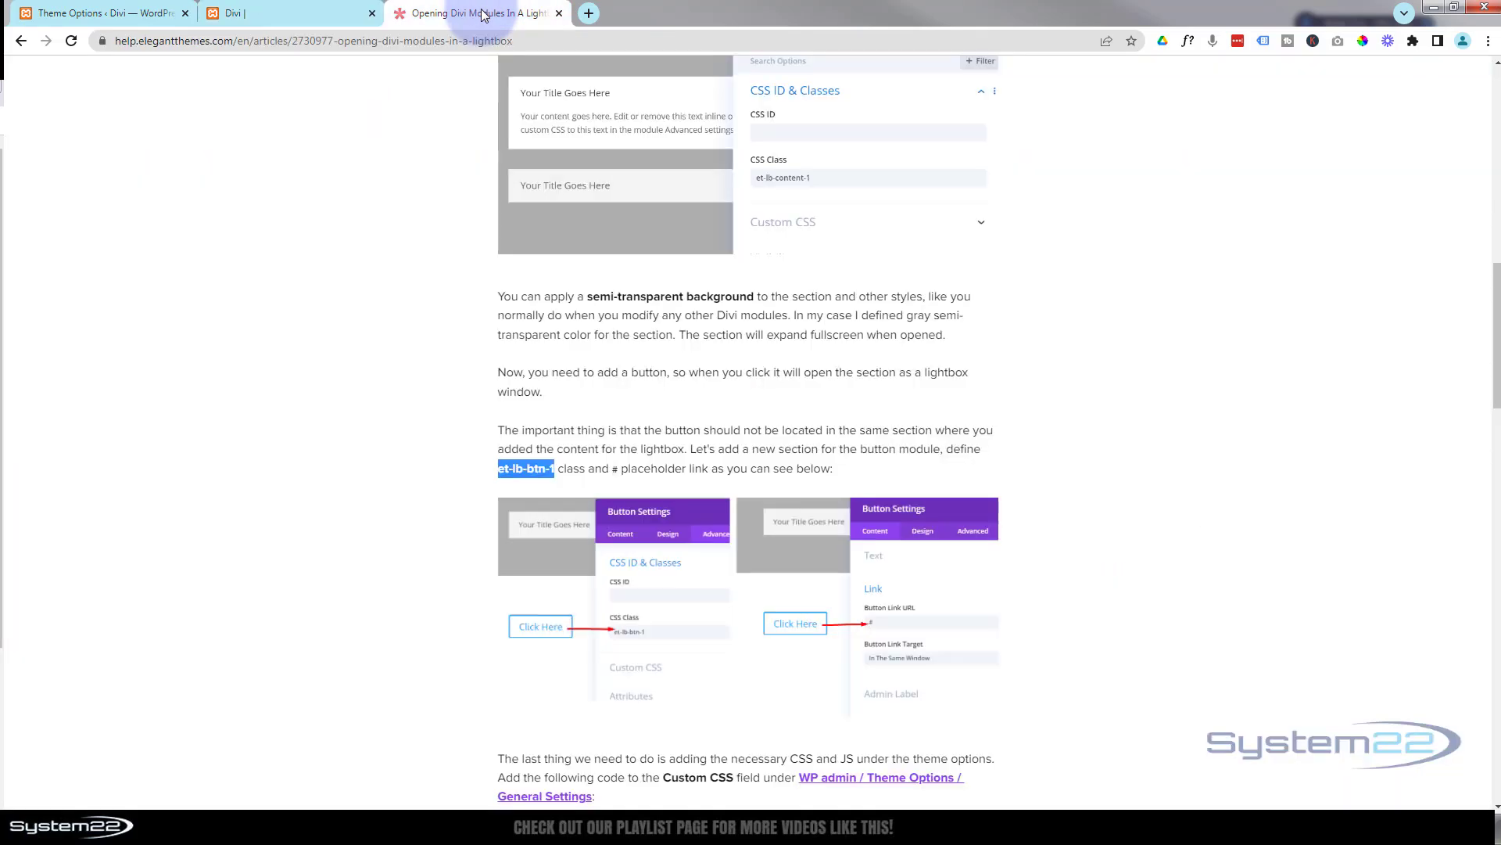
# - Copy the class name et-lb-content-1 from the lightbox help article
pyautogui.scroll(6, 574, 392)
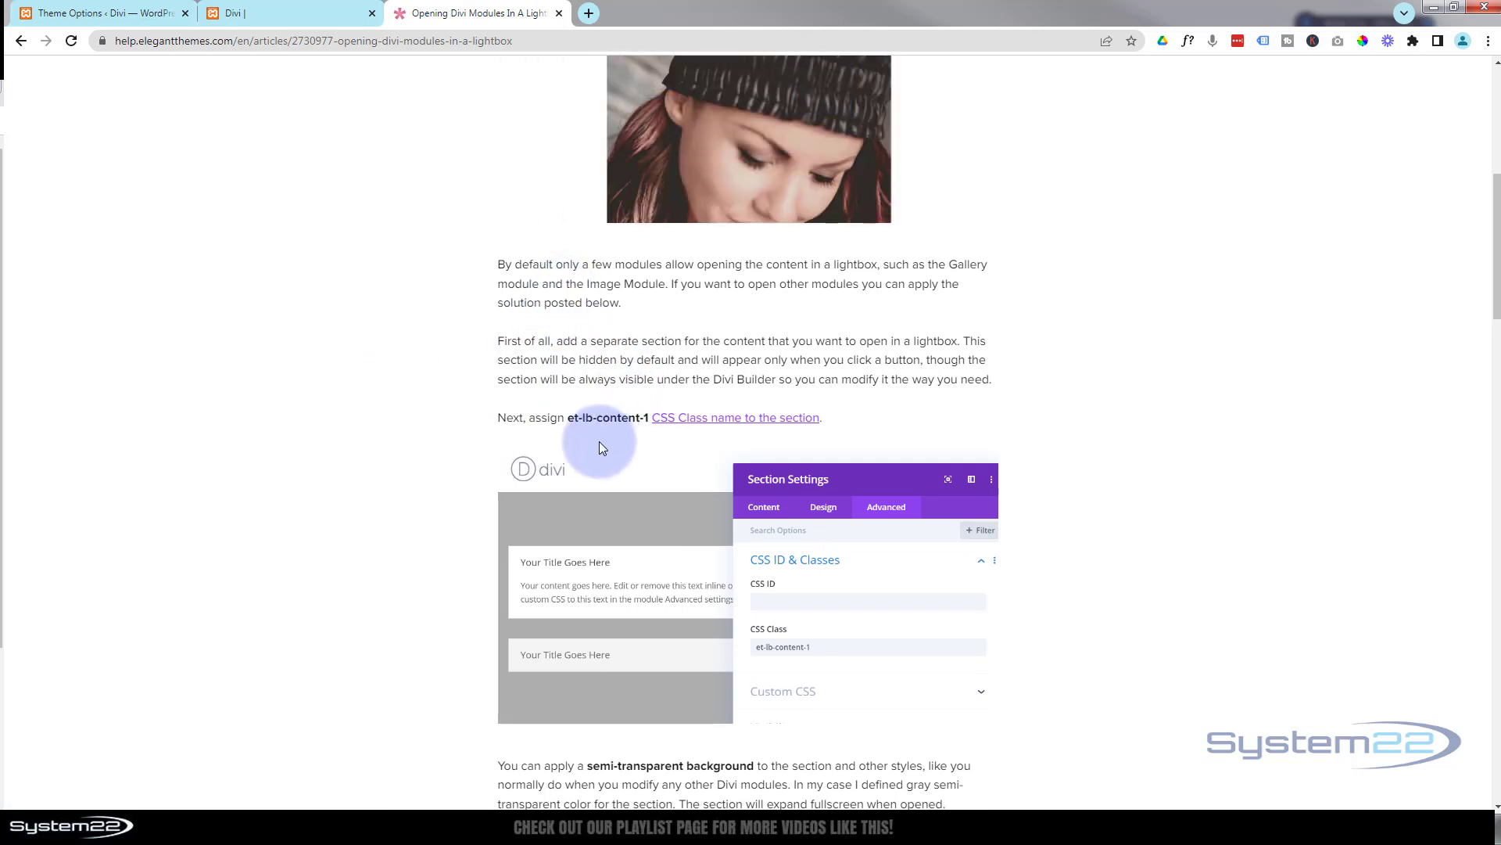
pyautogui.moveTo(567, 419); pyautogui.dragTo(649, 421)
pyautogui.hotkey('ctrl', 'c')
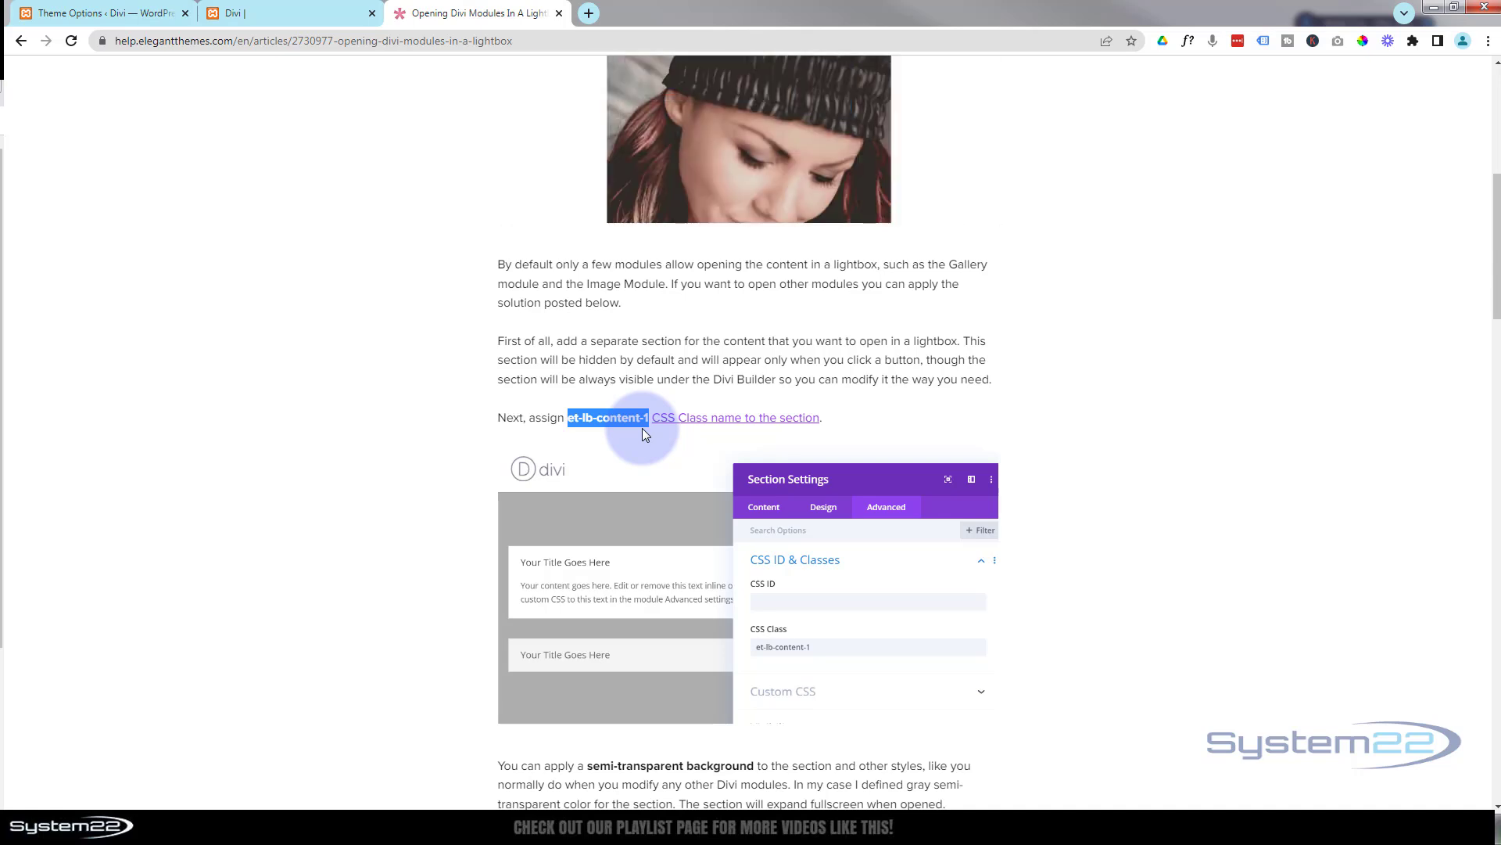
pyautogui.click(266, 15)
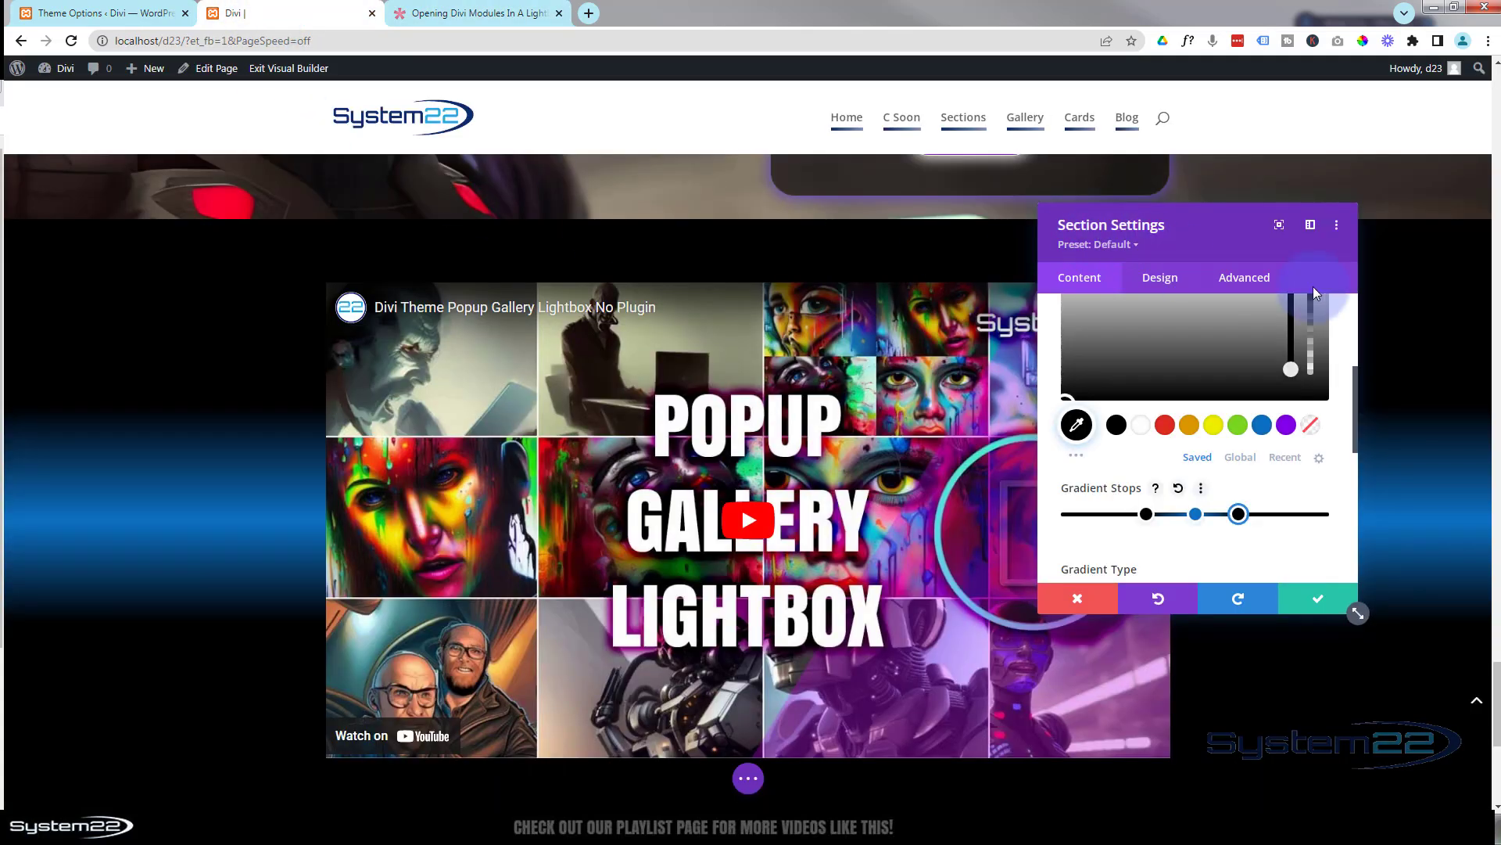
# - Paste it into the section's CSS Class field, change it to et-lb-content-3, and save
pyautogui.click(1263, 280)
pyautogui.click(1241, 350)
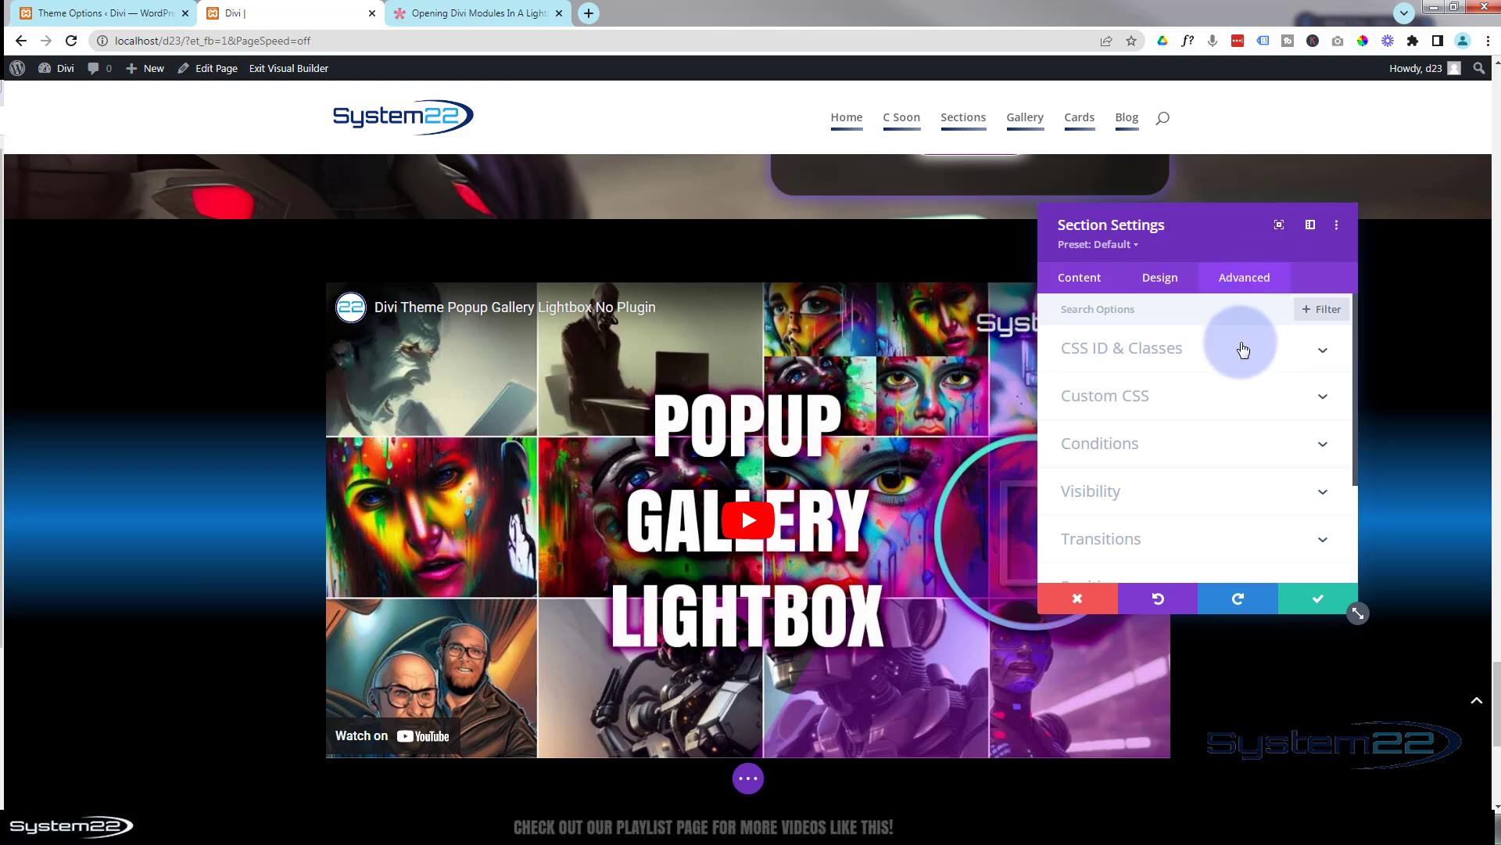
pyautogui.click(1094, 464)
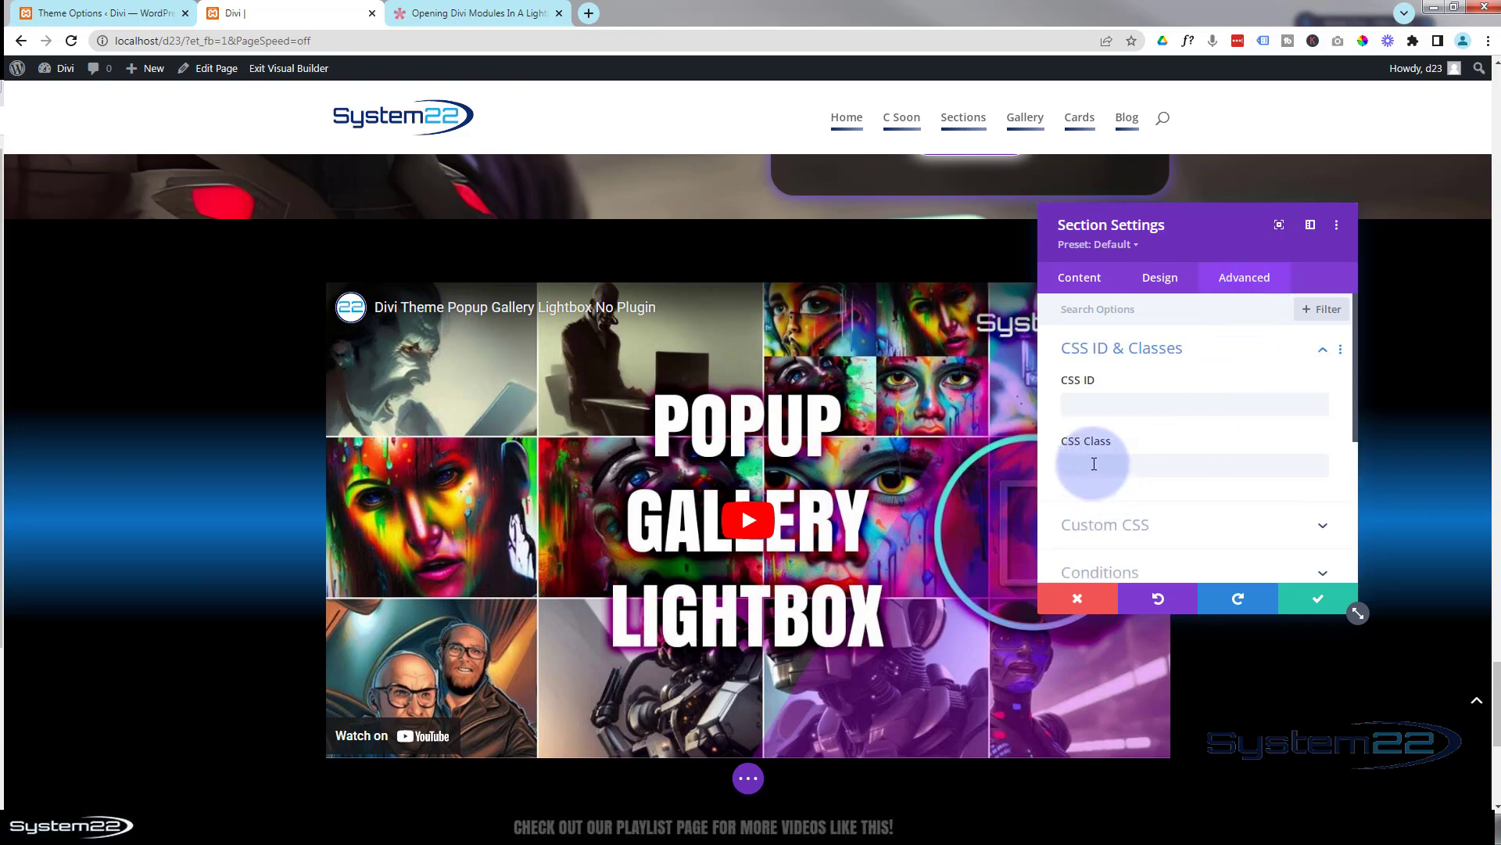
pyautogui.hotkey('ctrl', 'v')
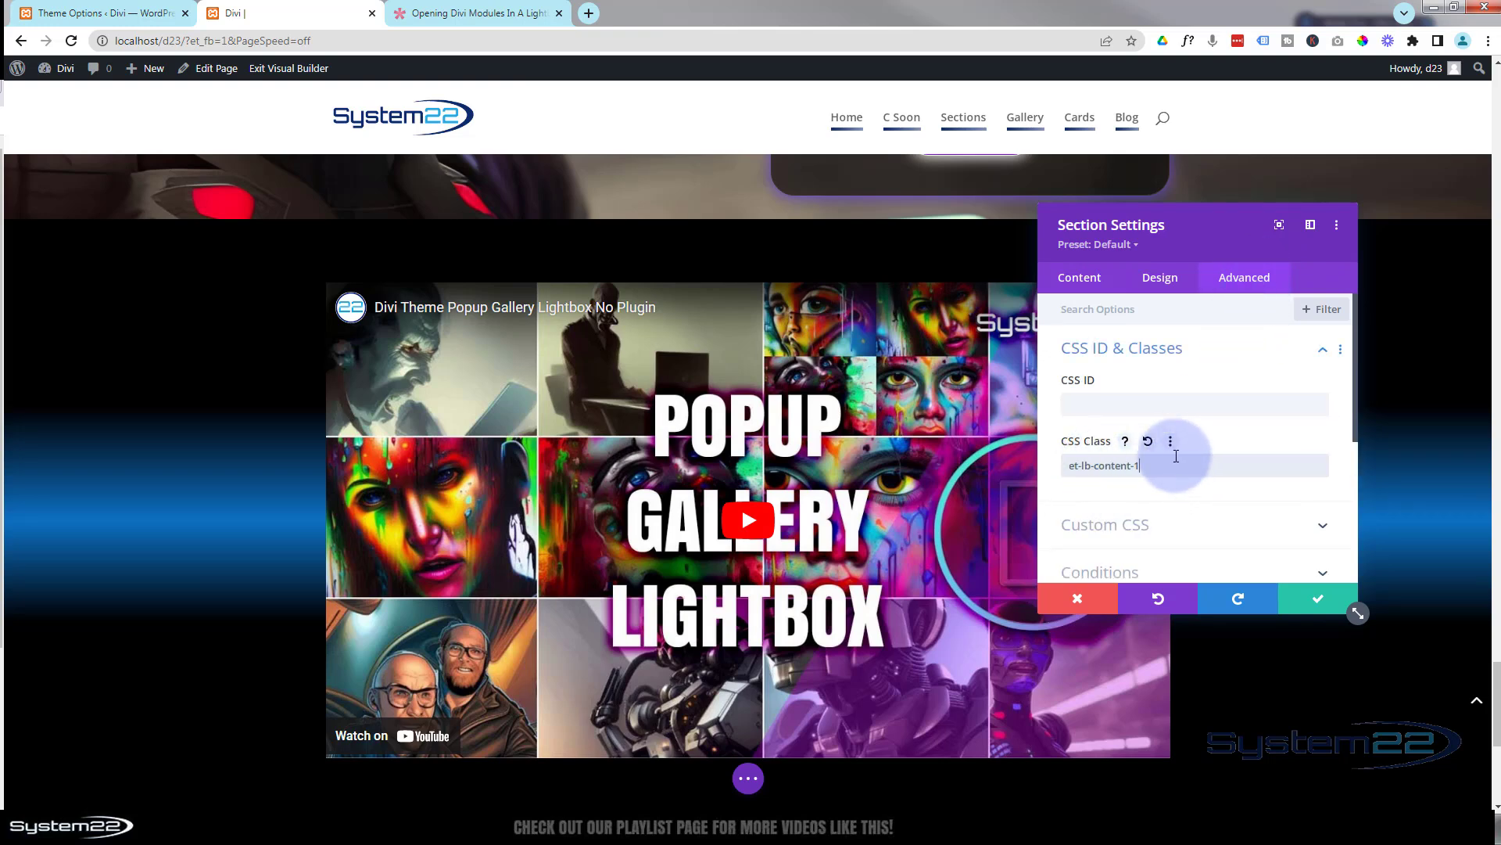
pyautogui.scroll(2, 847, 470)
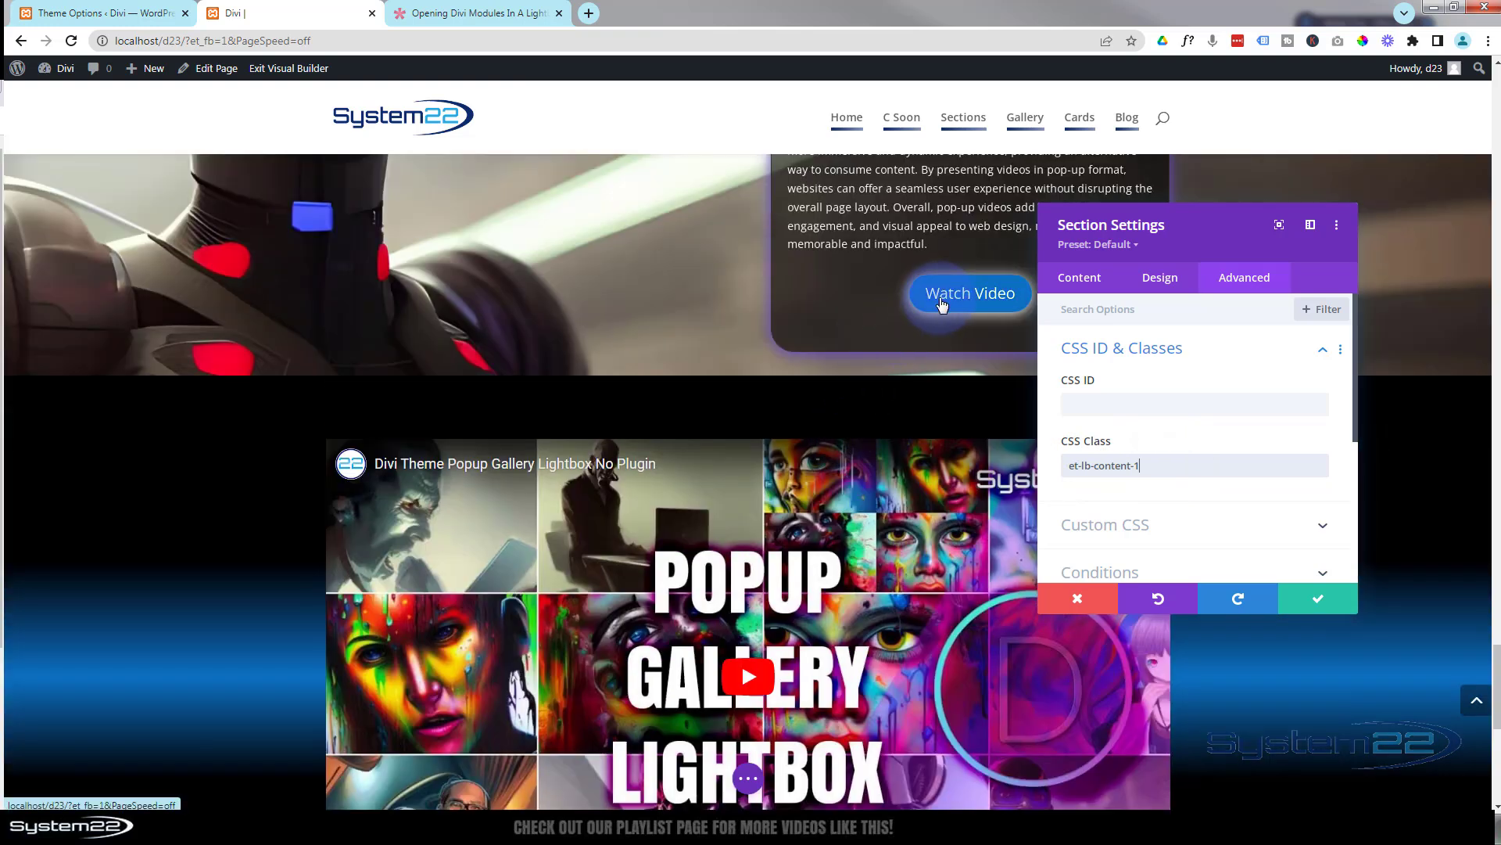
pyautogui.click(1132, 469)
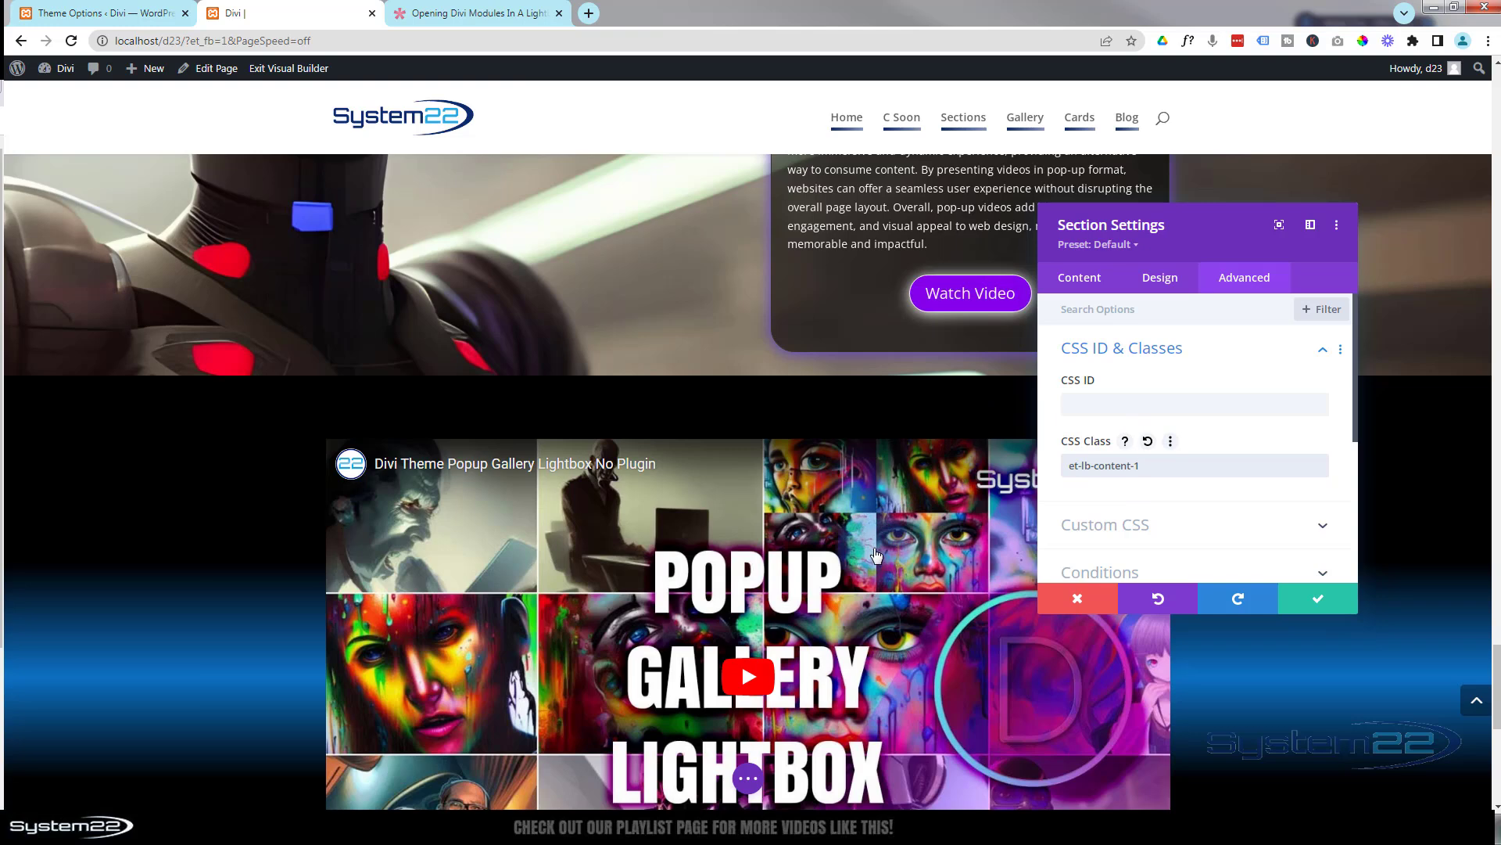
pyautogui.click(1153, 464)
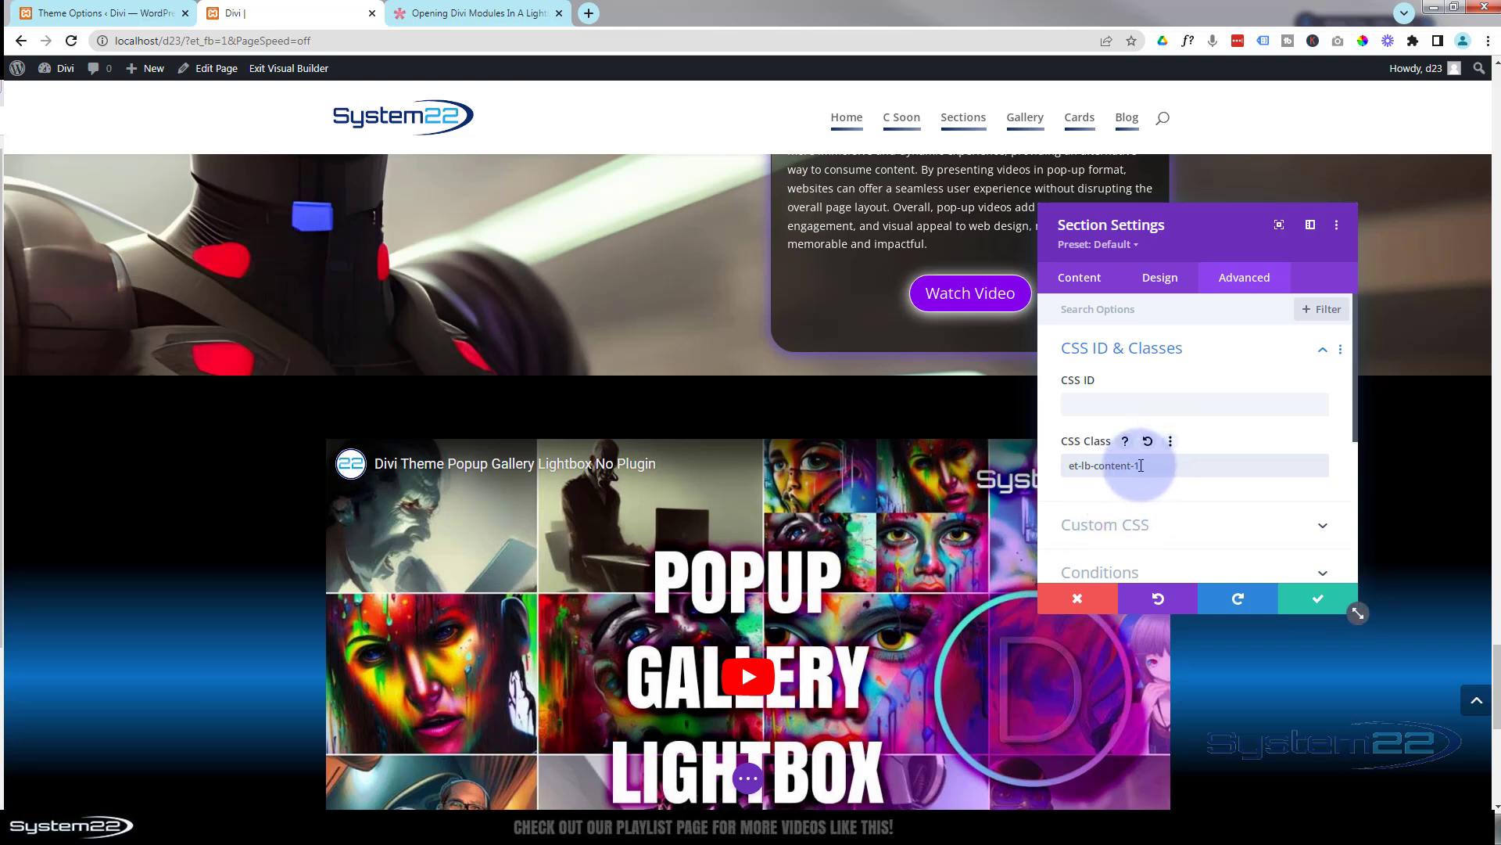
pyautogui.doubleClick(1169, 462)
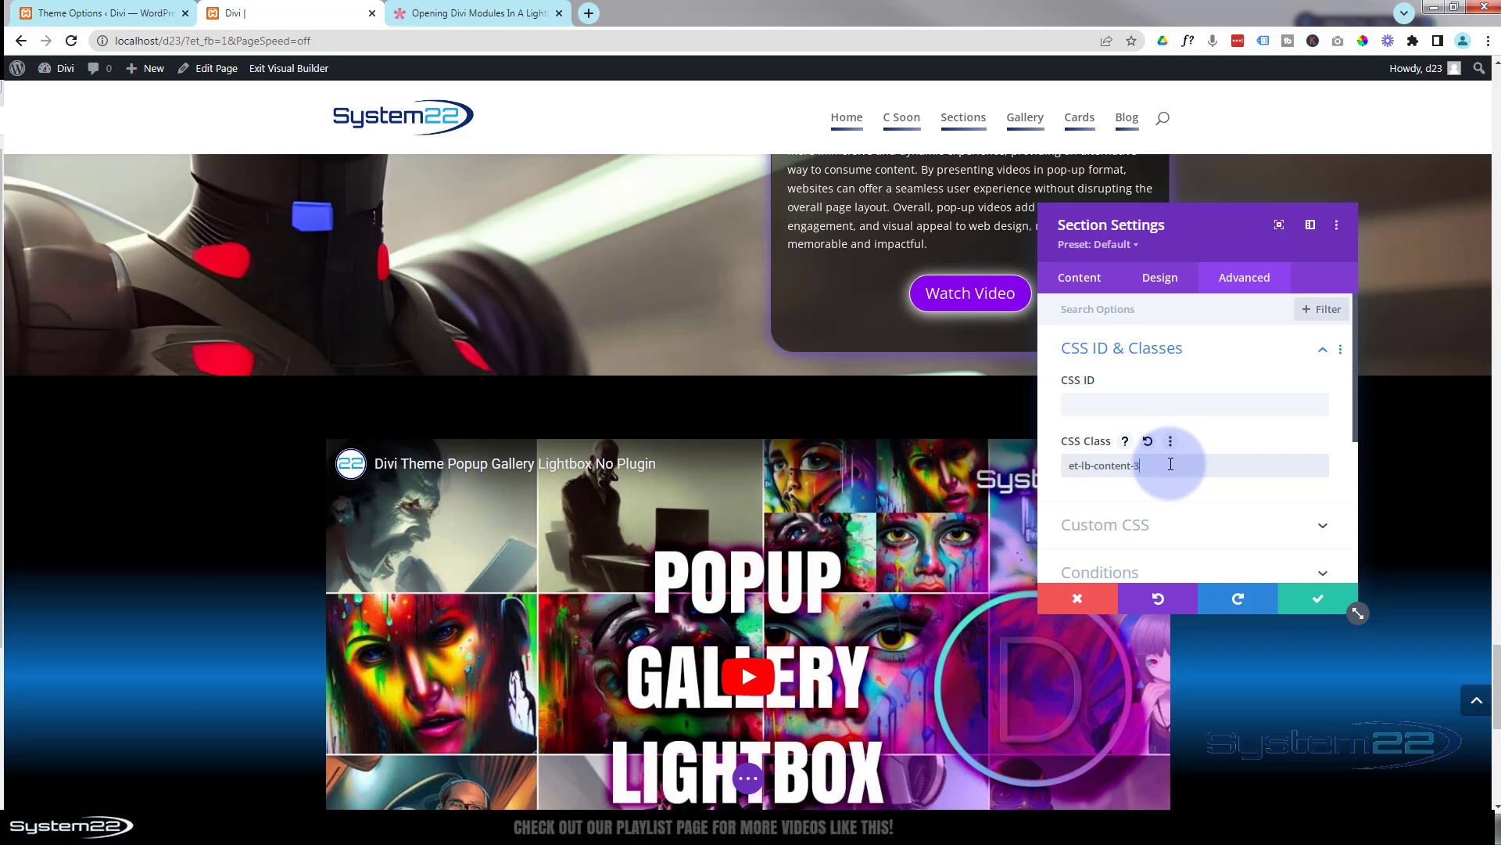
pyautogui.click(1317, 600)
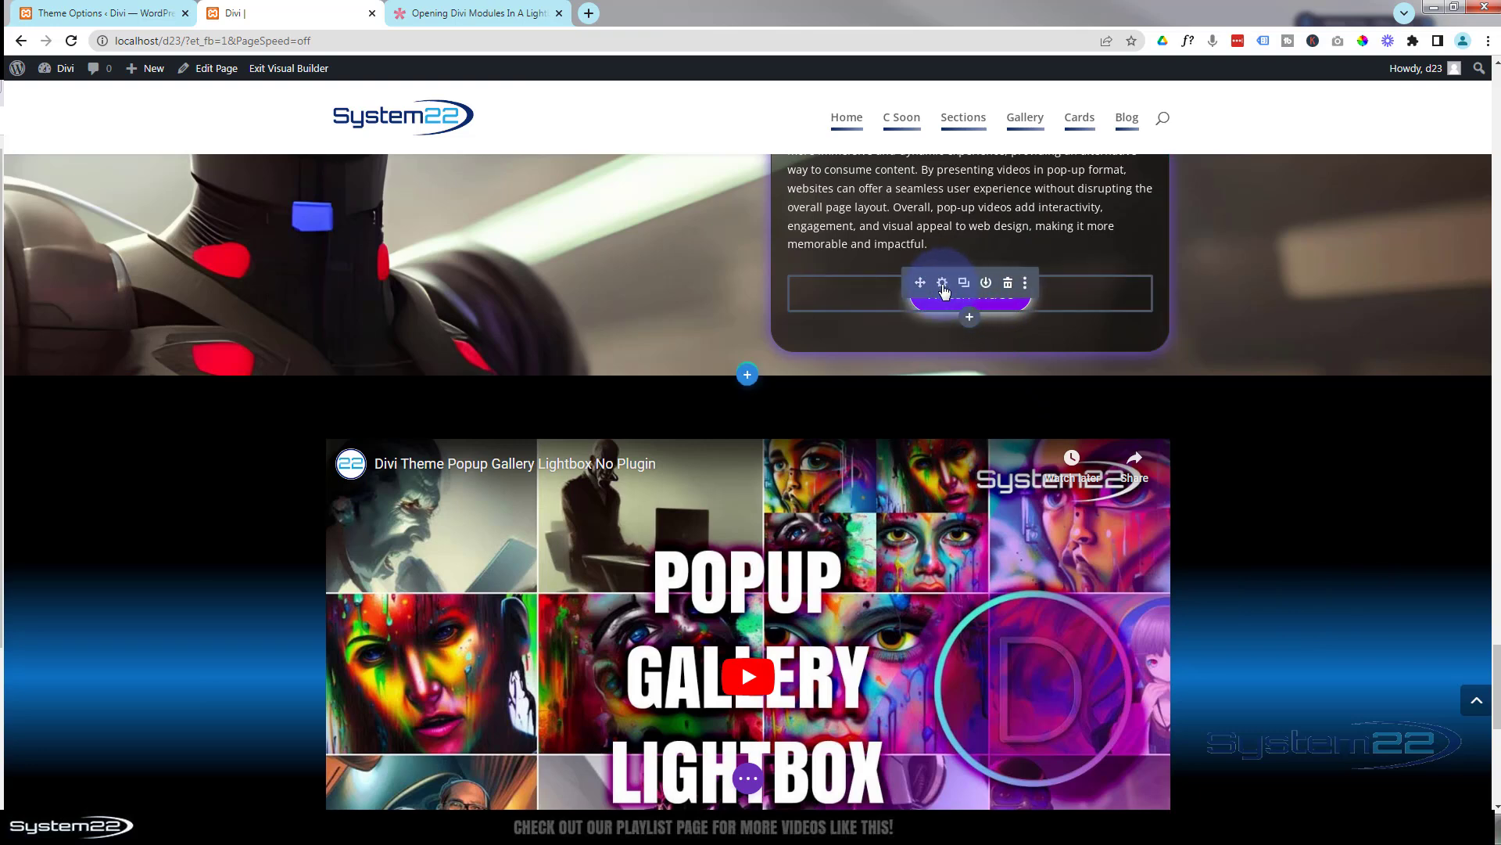
# - Check that the Watch Video button's CSS class reads et-lb-btn-3, then close its settings
pyautogui.click(942, 285)
pyautogui.click(1251, 290)
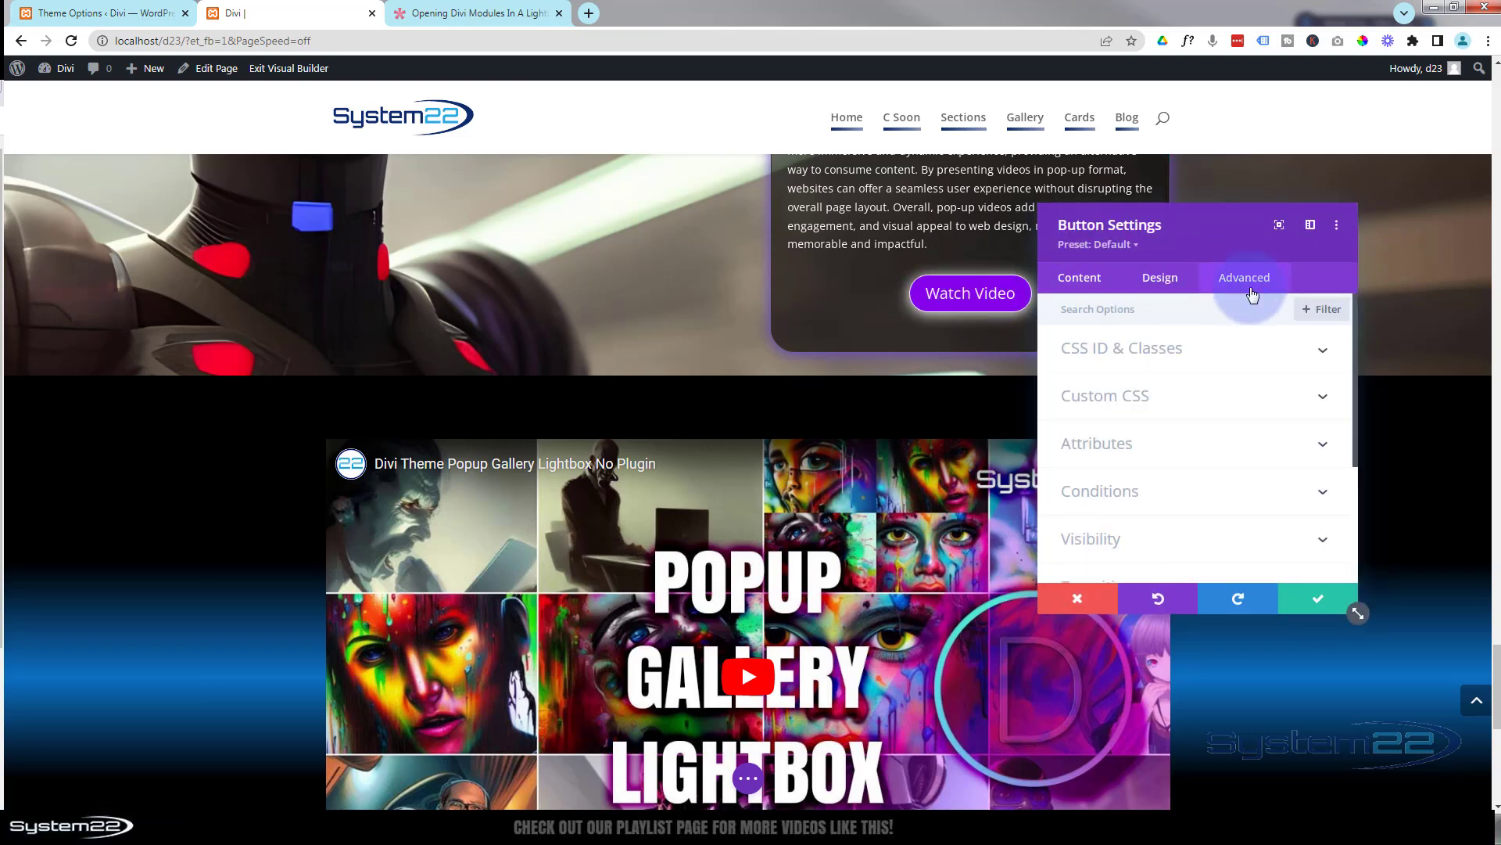
pyautogui.click(1229, 349)
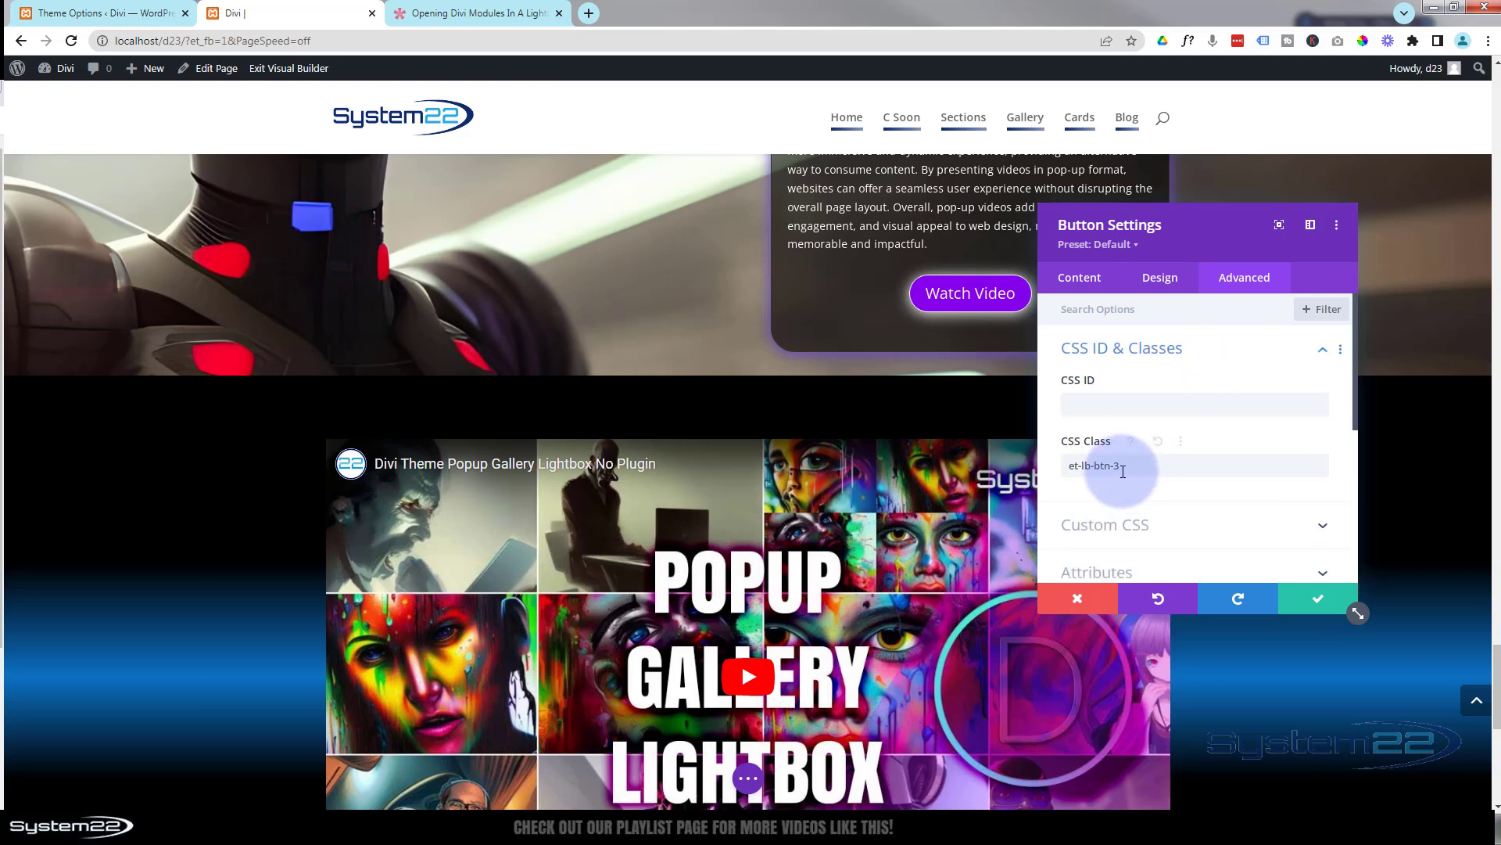
pyautogui.click(1317, 603)
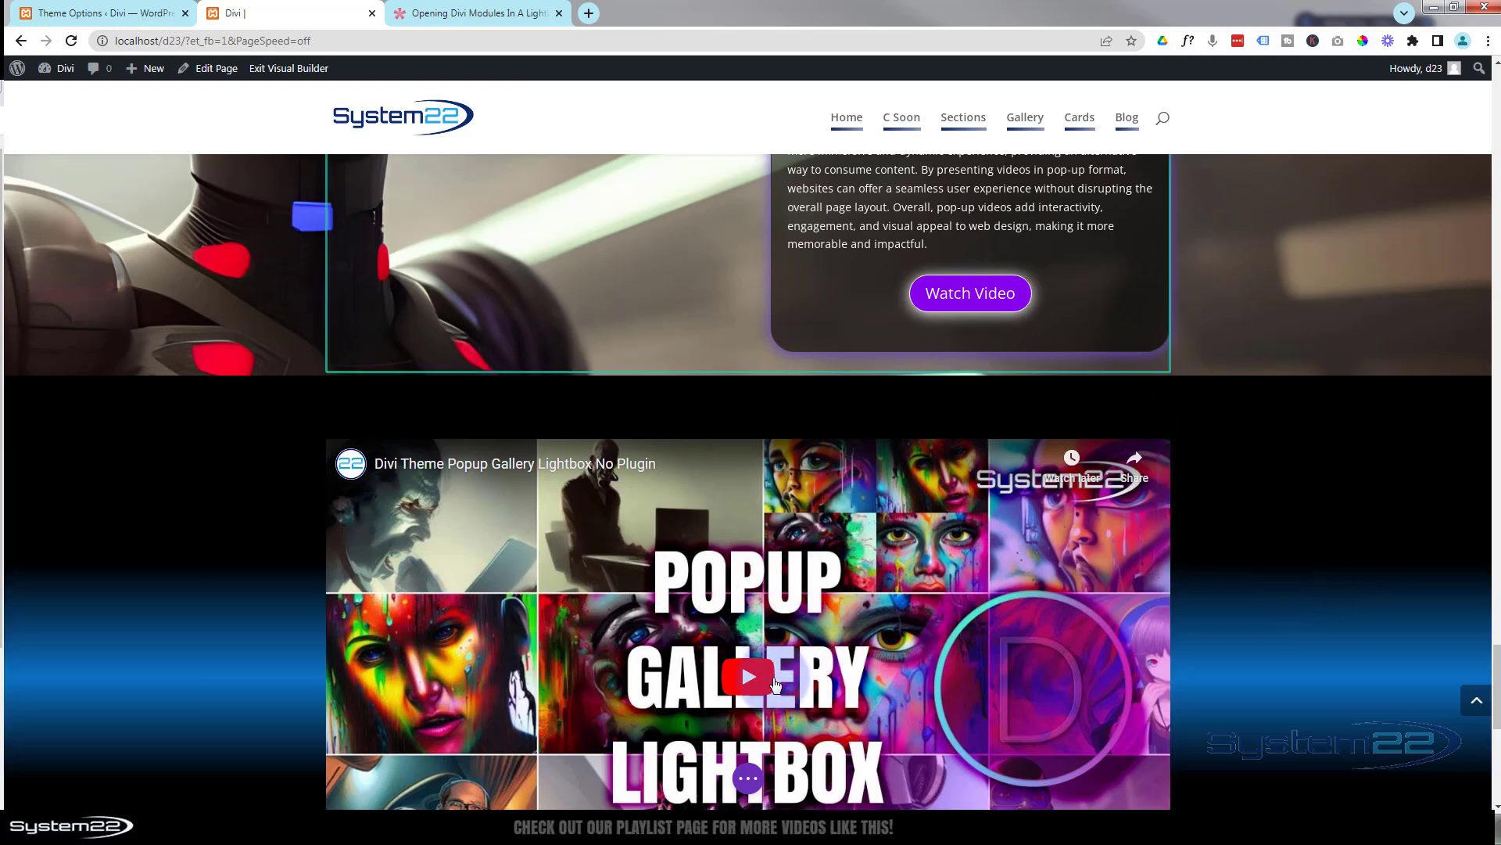
# - Save the page and exit the Visual Builder to the live site
pyautogui.click(747, 781)
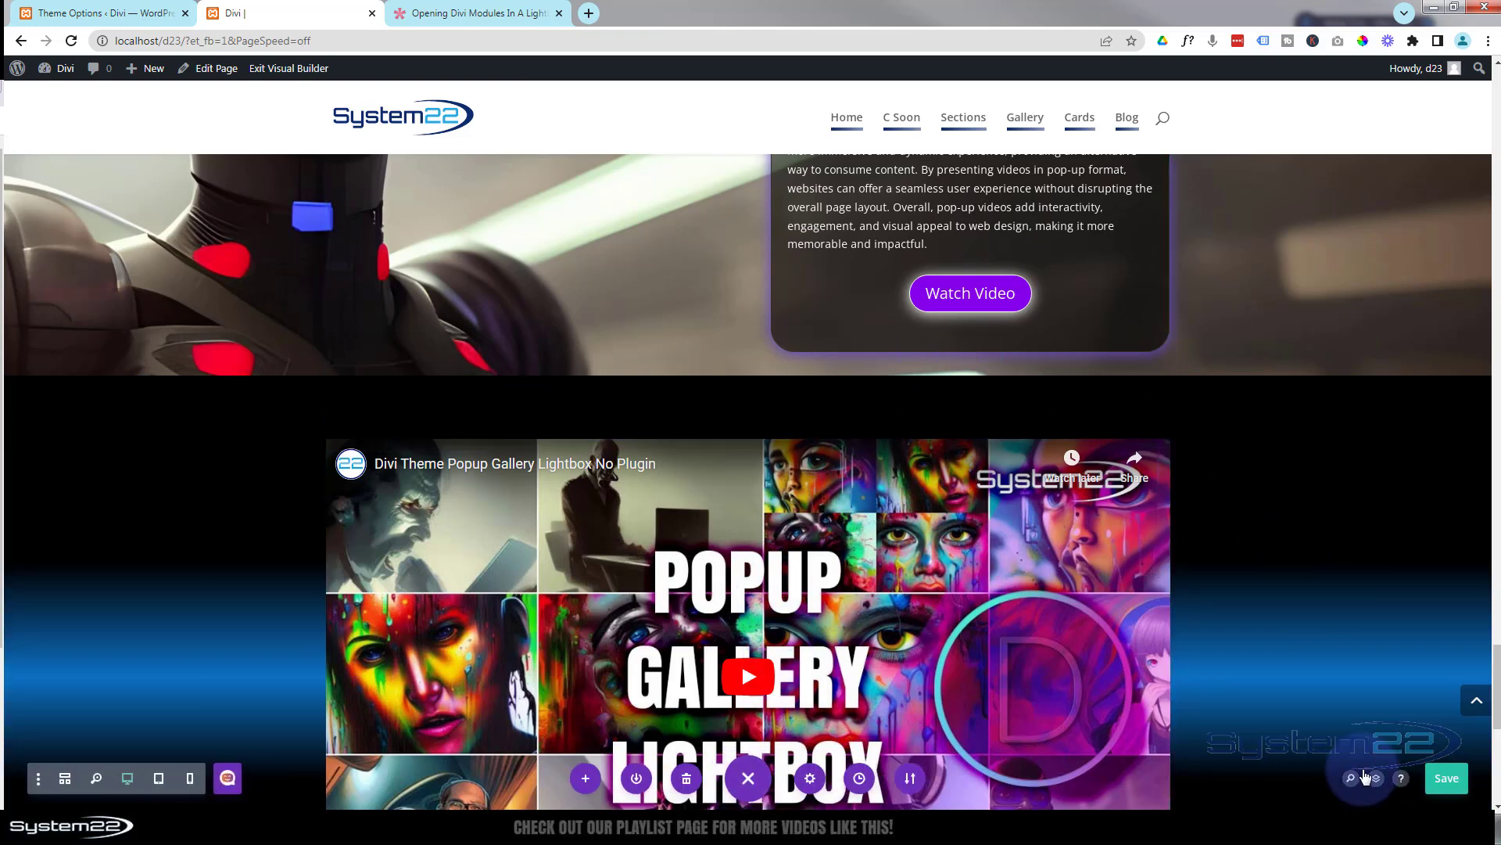
pyautogui.click(1443, 782)
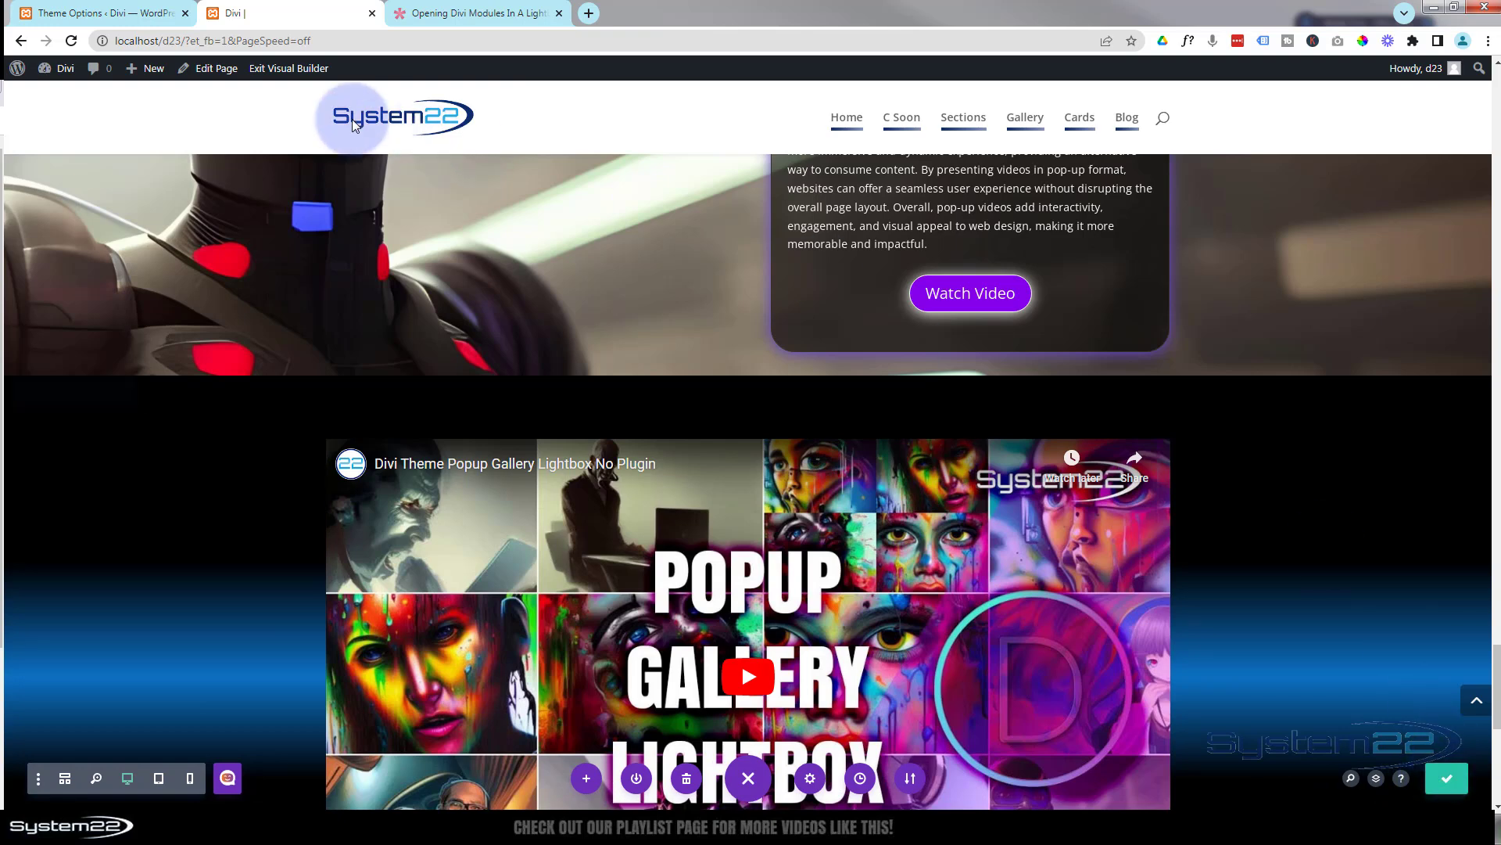
pyautogui.click(292, 72)
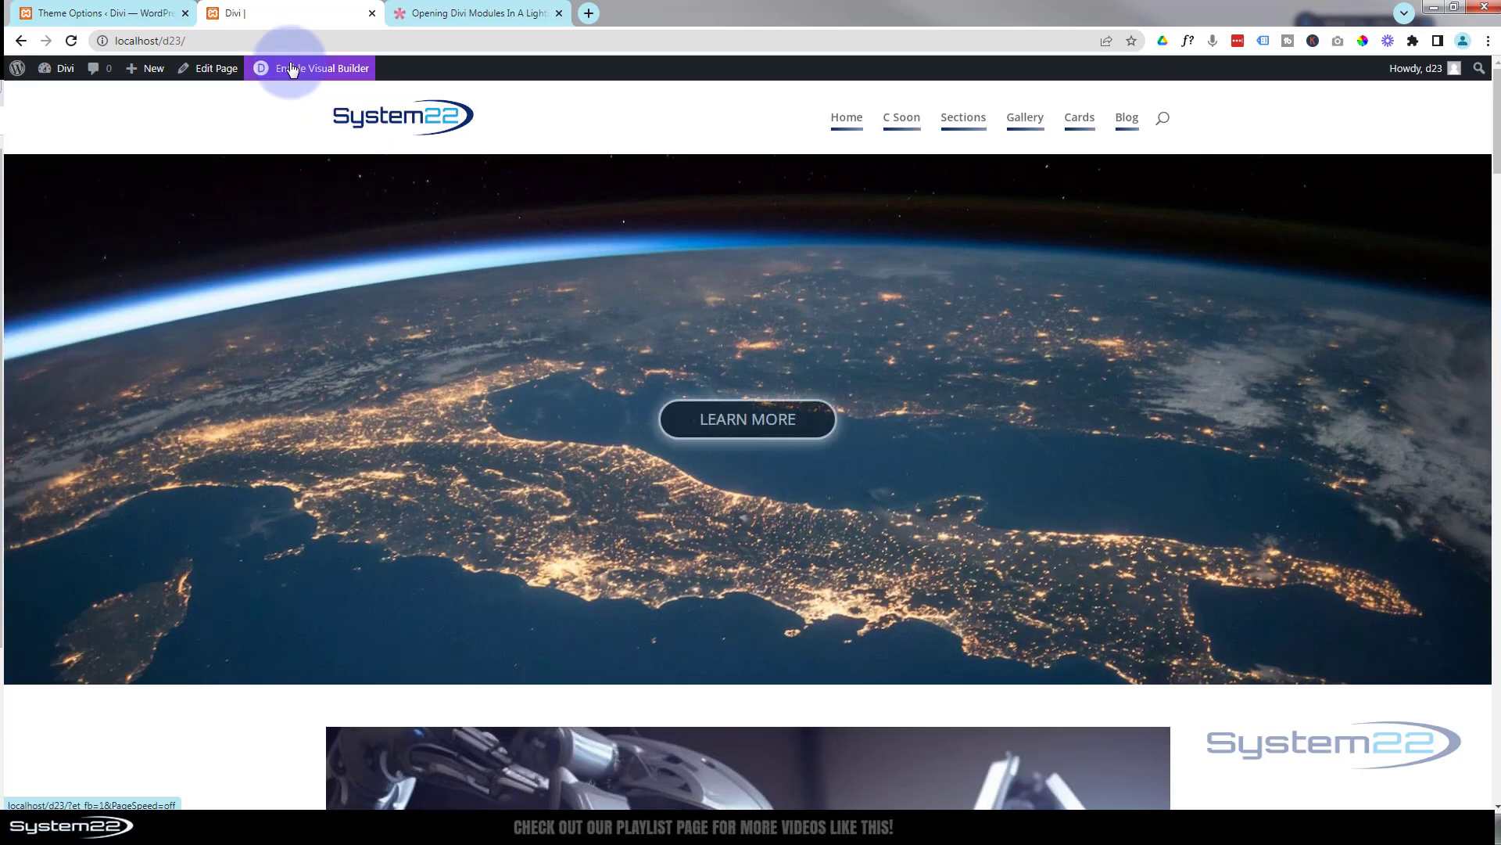
# - Scroll the live page down past the icon and gallery sections to the Pop Up Video card
pyautogui.scroll(-10, 355, 290)
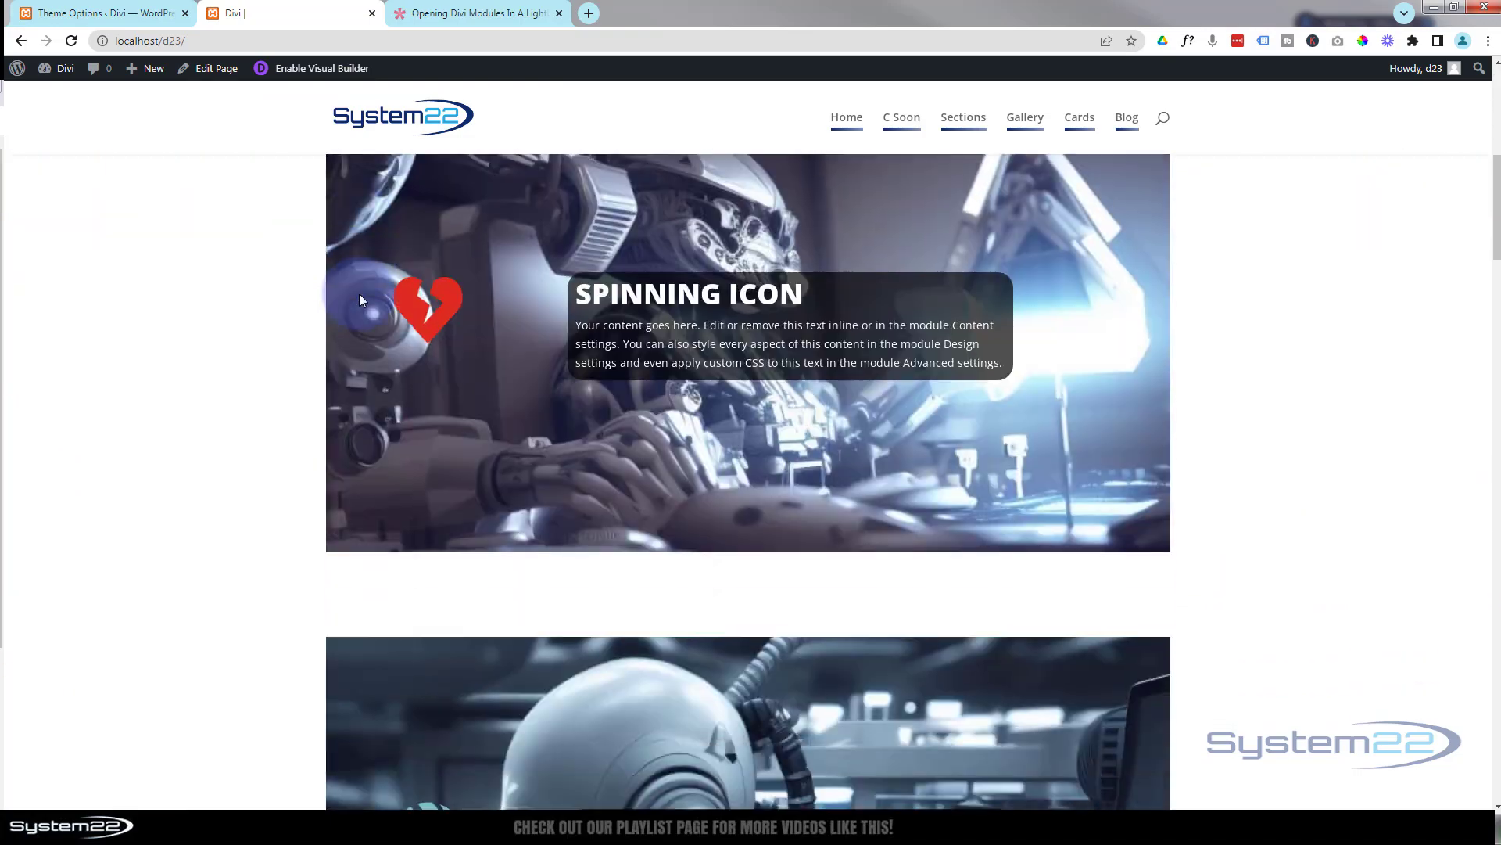
pyautogui.scroll(-15, 360, 297)
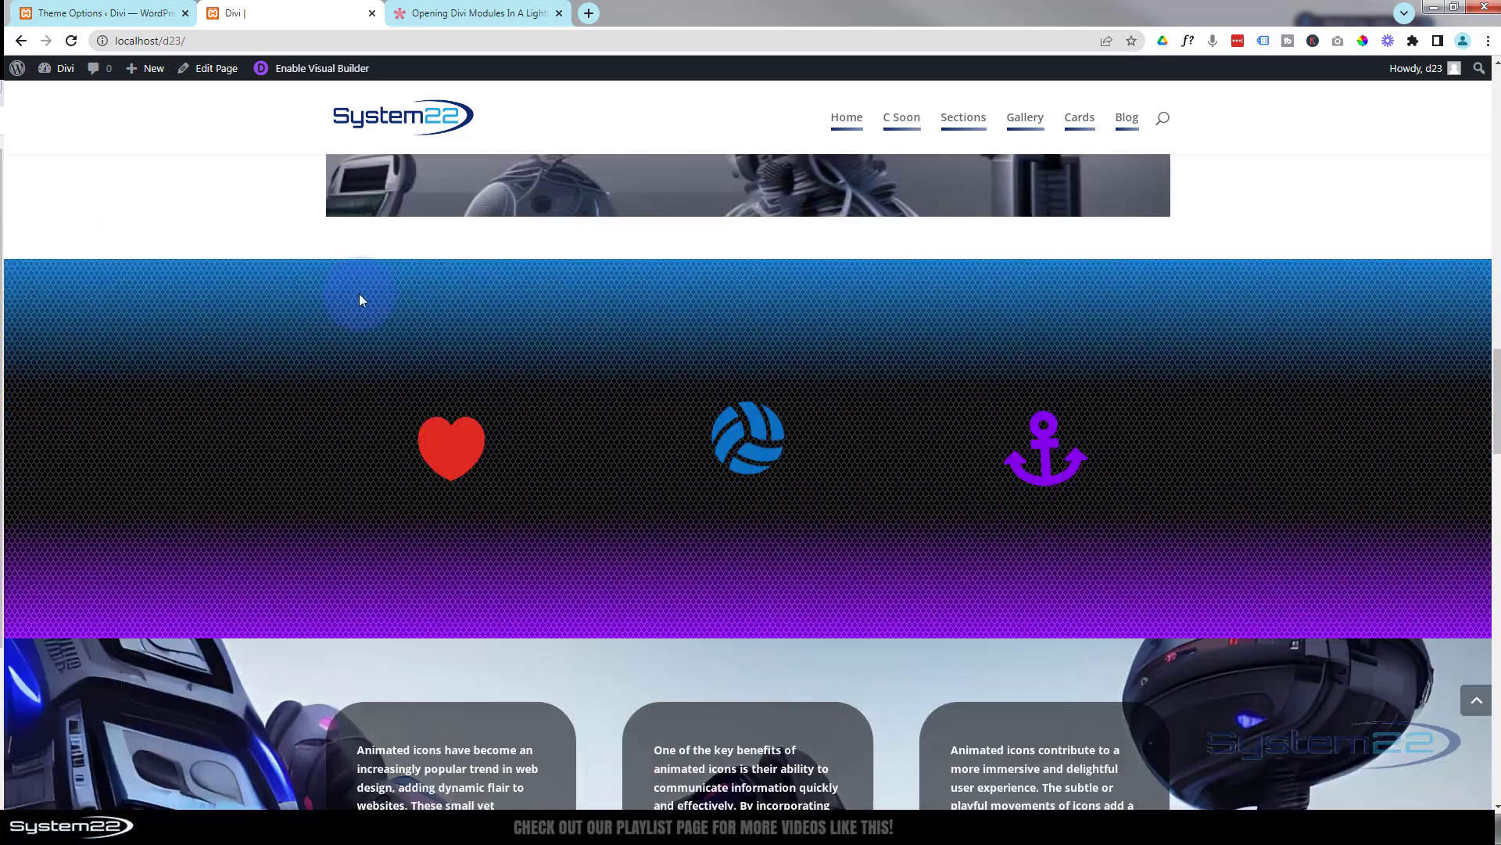
pyautogui.scroll(-15, 360, 297)
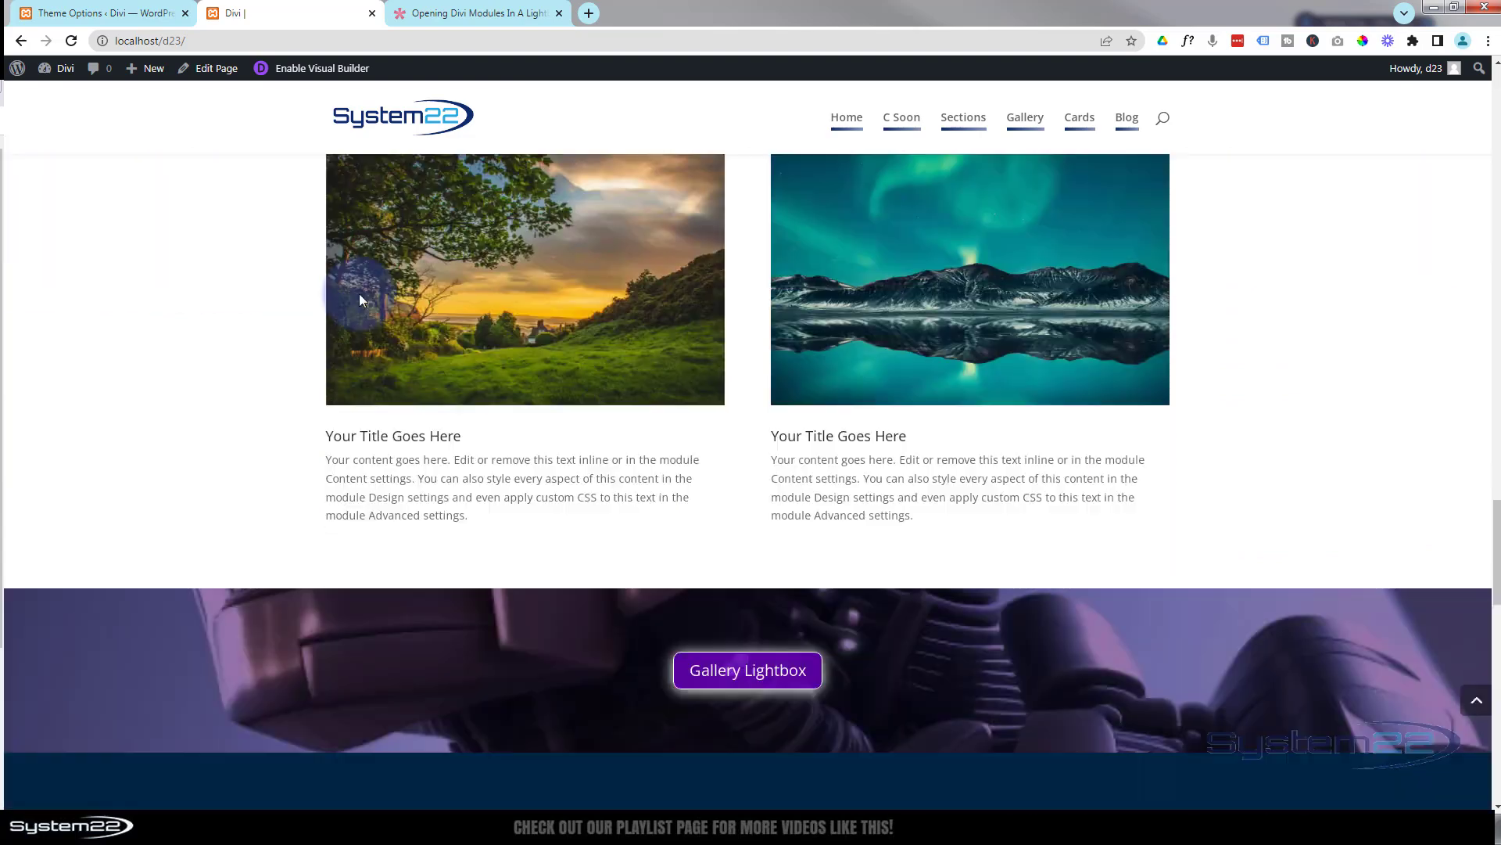
pyautogui.scroll(-5, 302, 360)
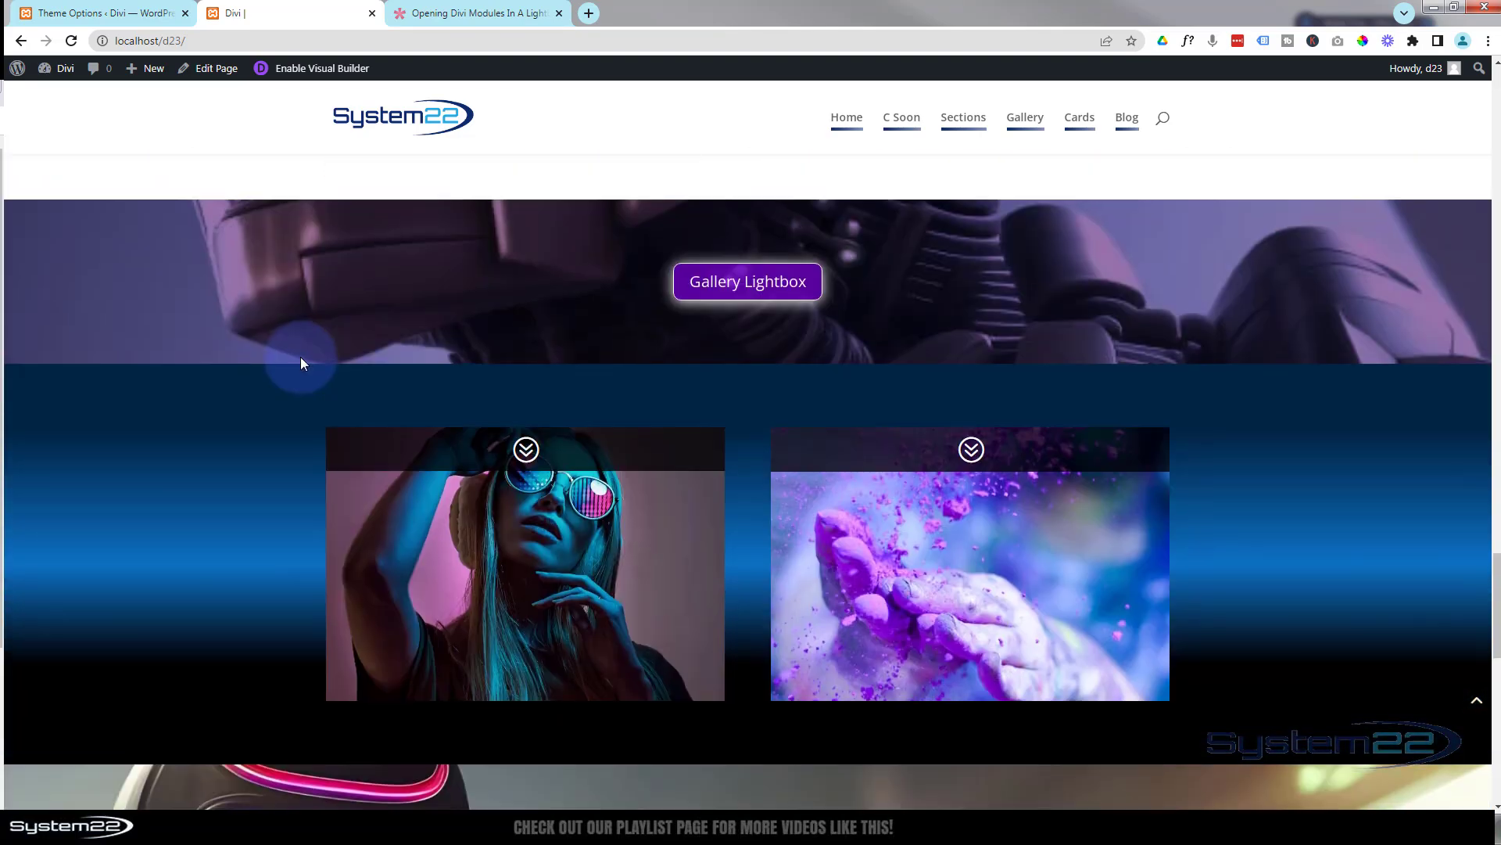
pyautogui.scroll(-5, 299, 361)
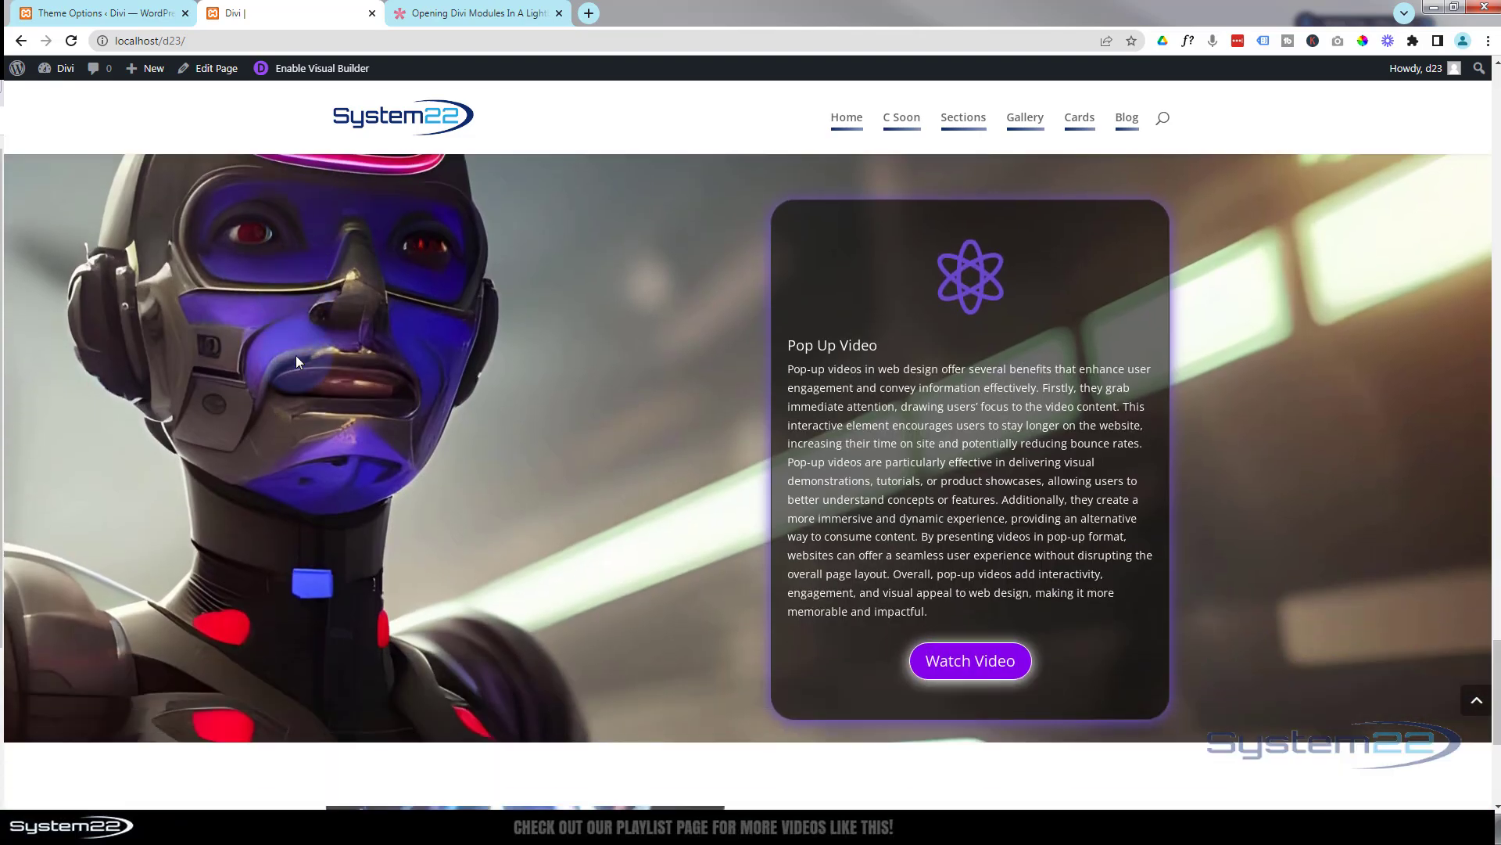
pyautogui.scroll(-5, 279, 356)
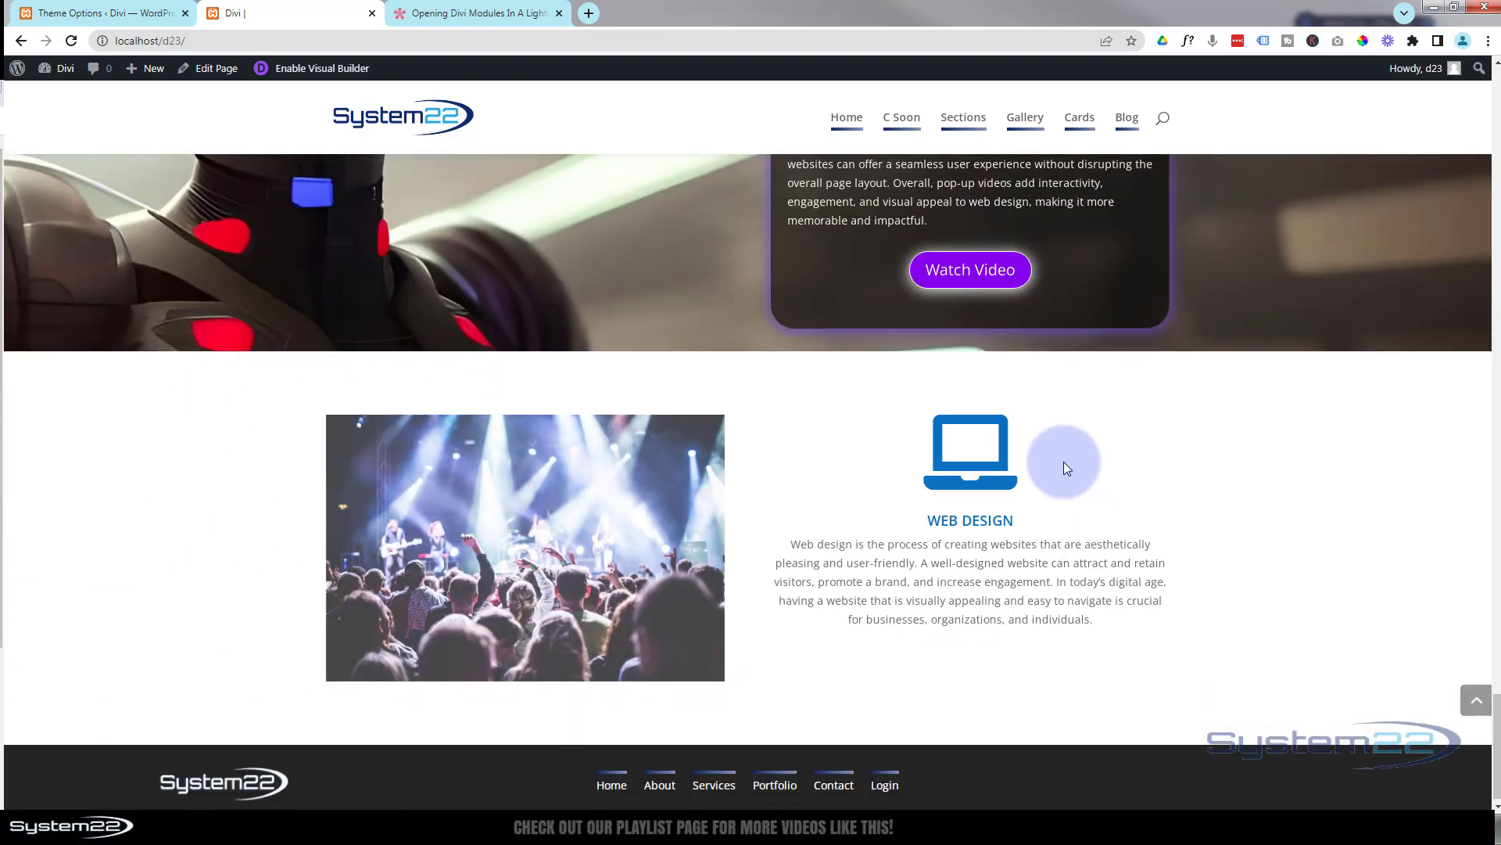
pyautogui.scroll(6, 814, 608)
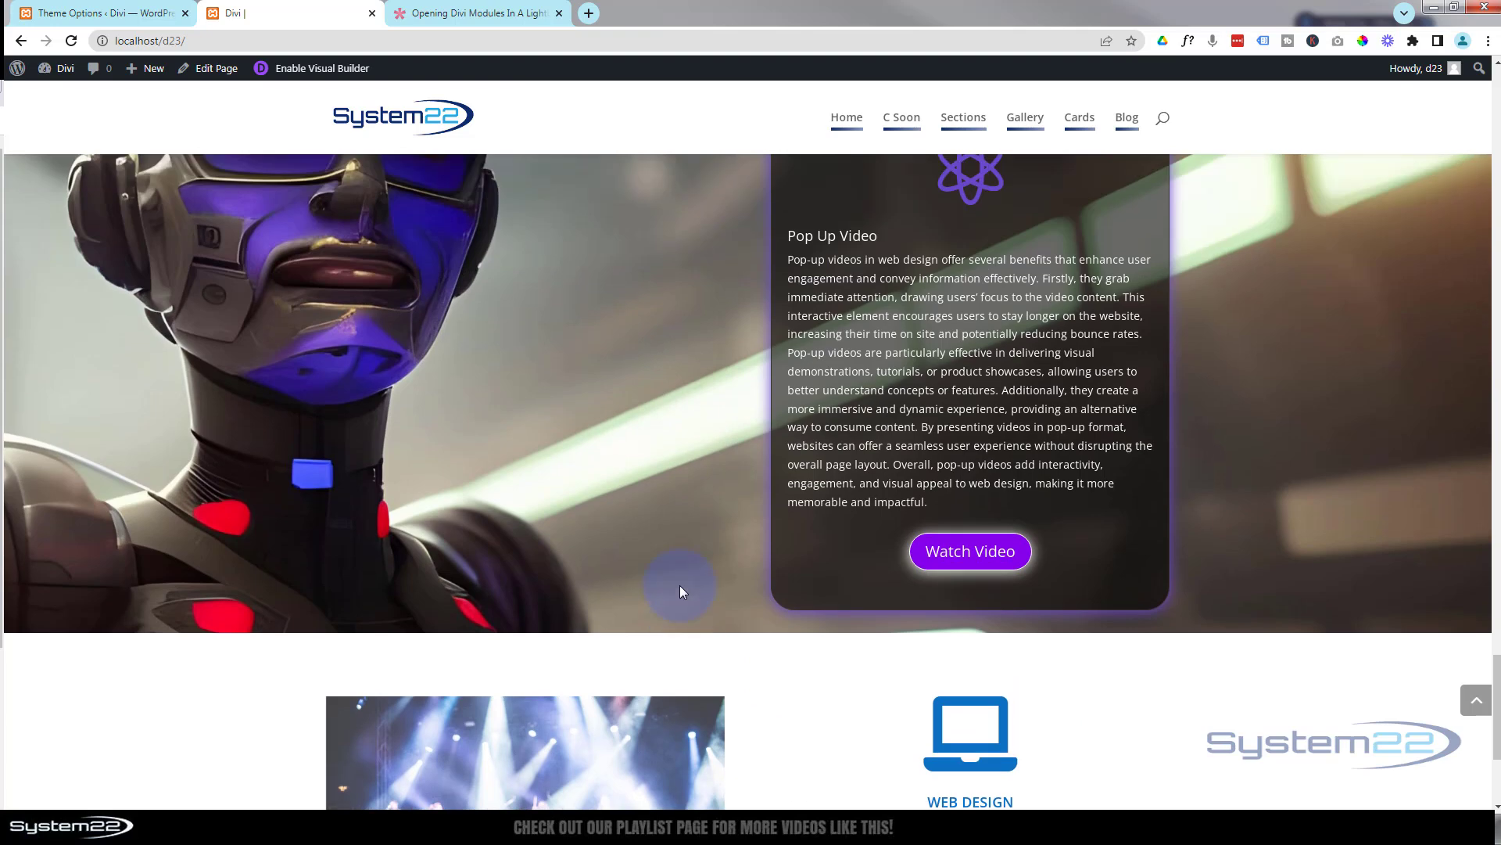
pyautogui.scroll(-1, 678, 581)
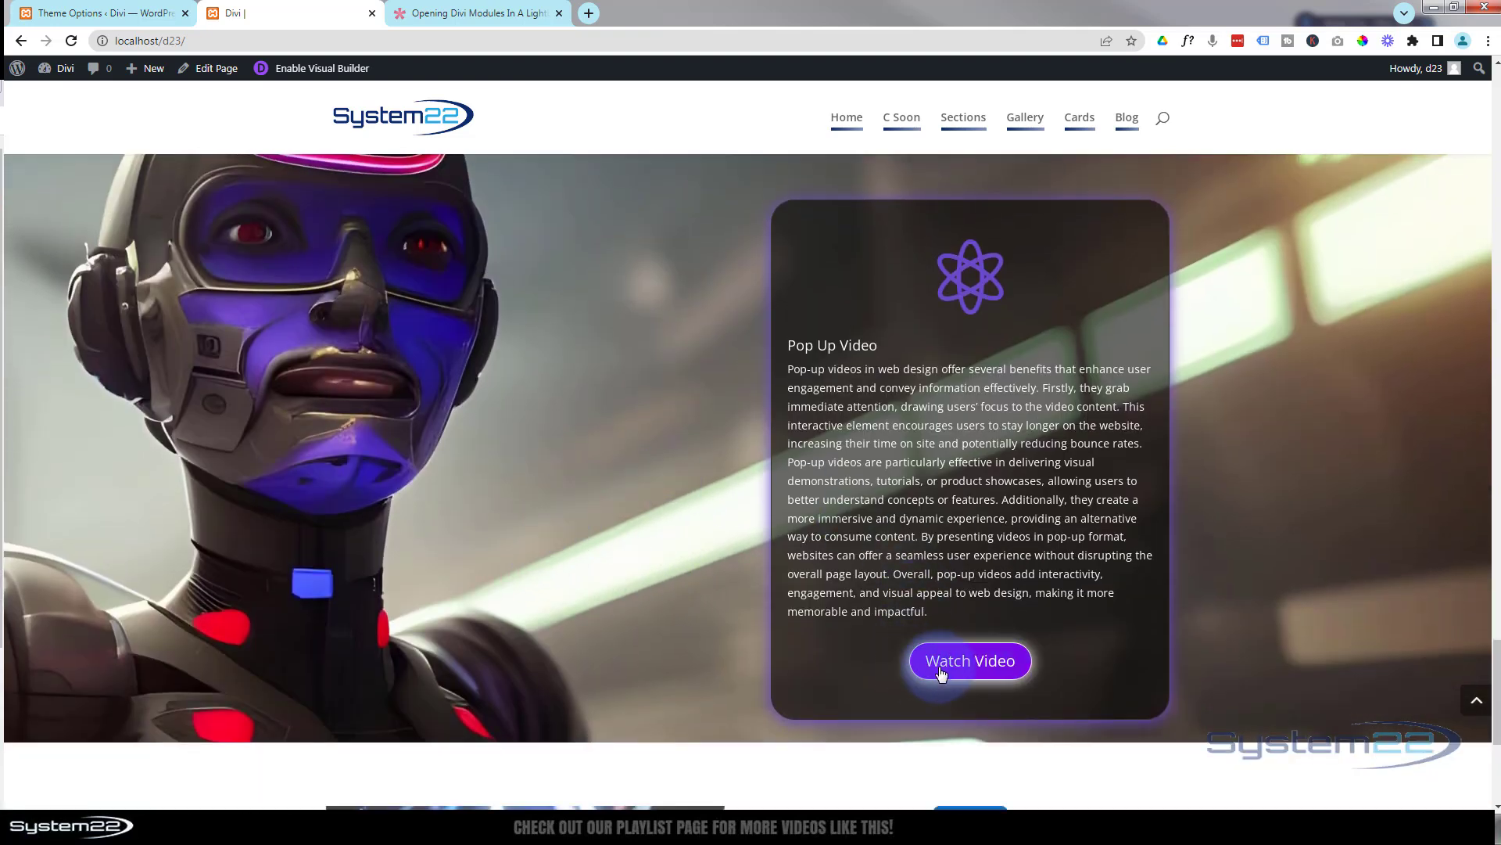
pyautogui.click(972, 667)
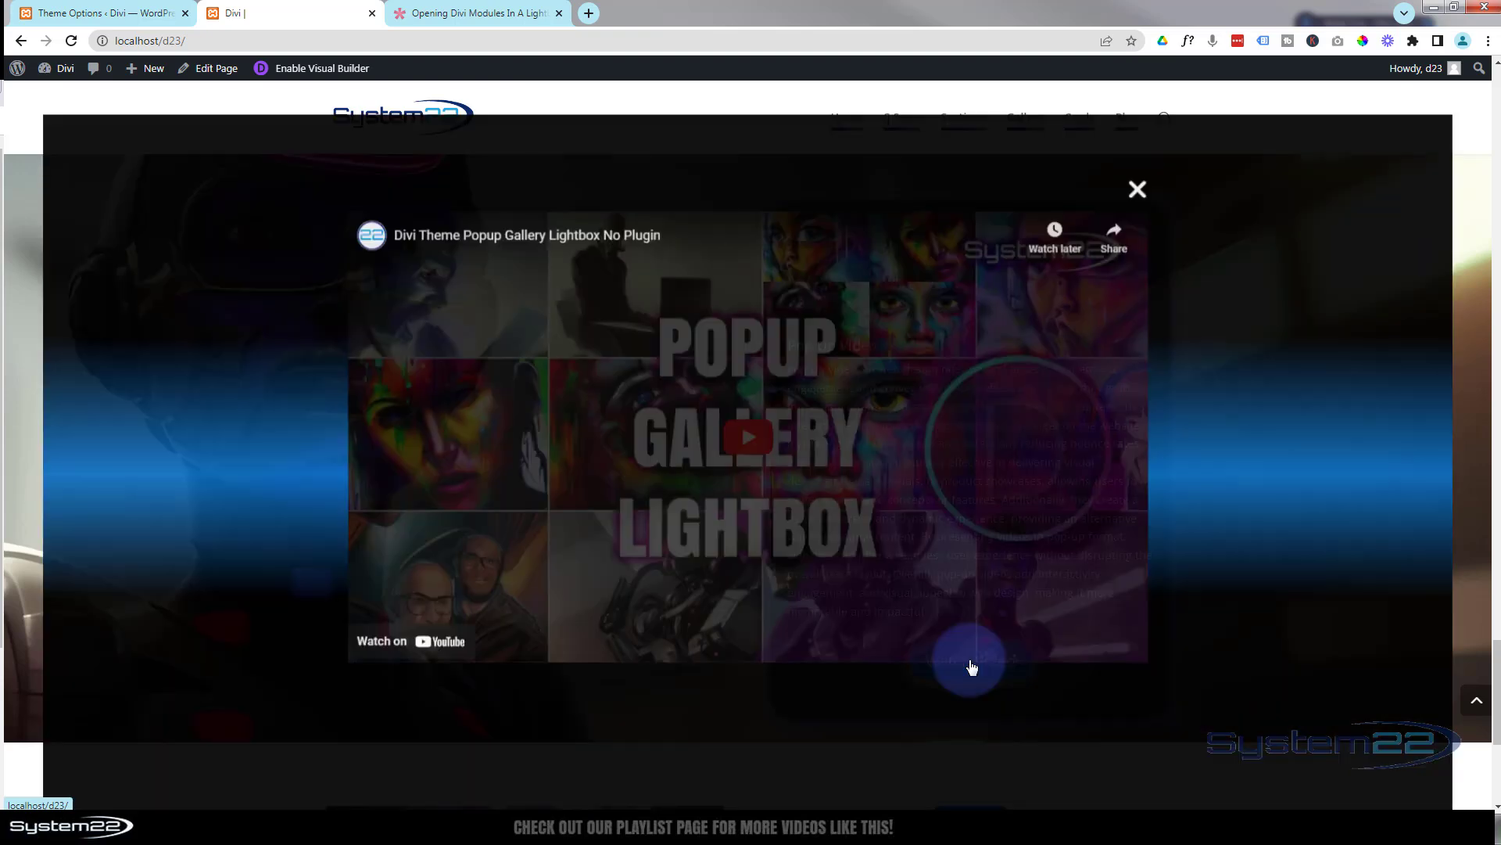
pyautogui.click(731, 484)
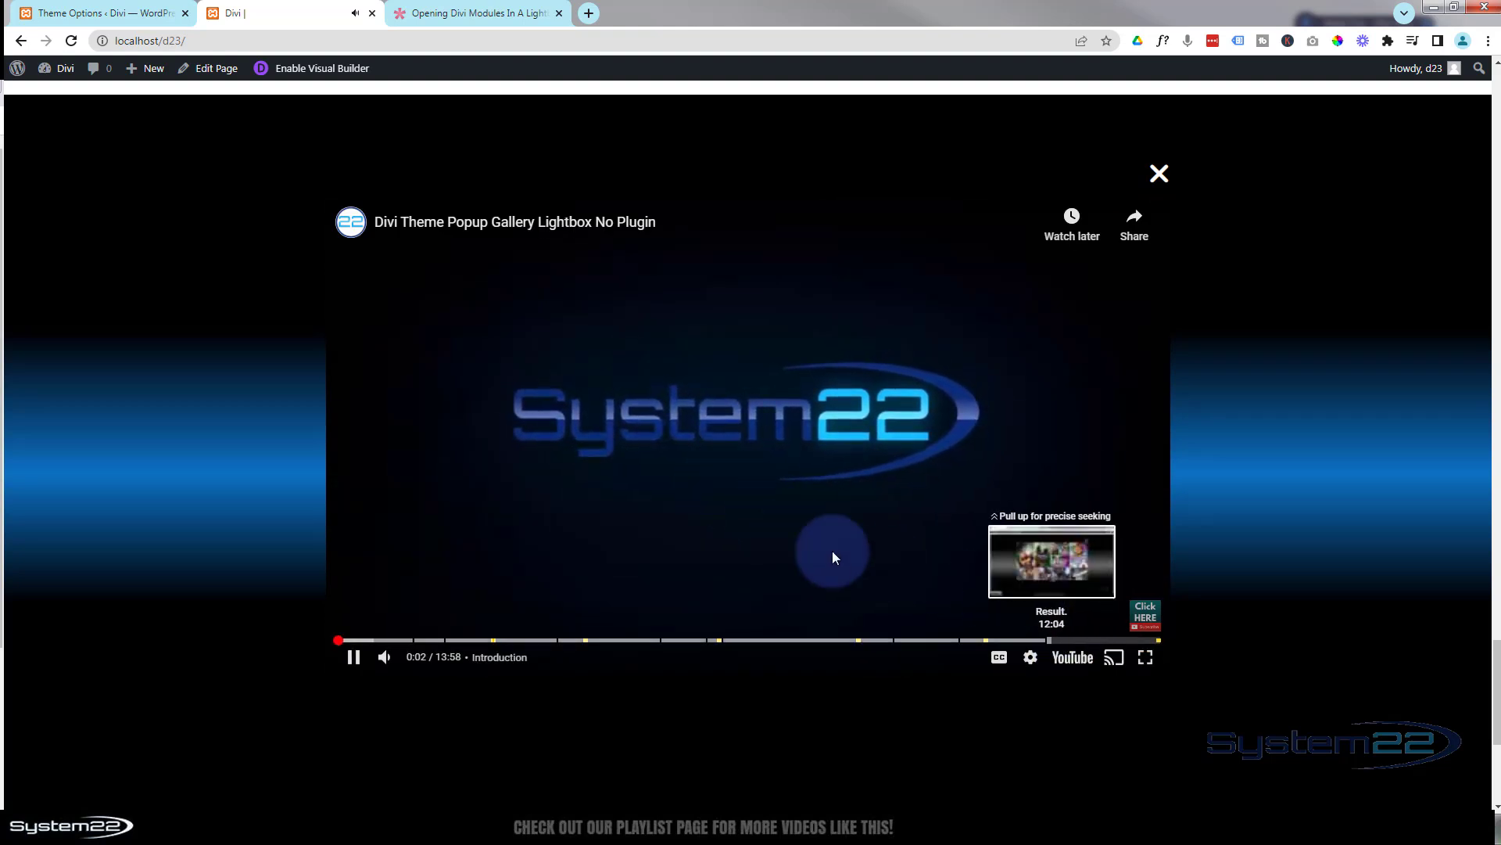
pyautogui.click(355, 661)
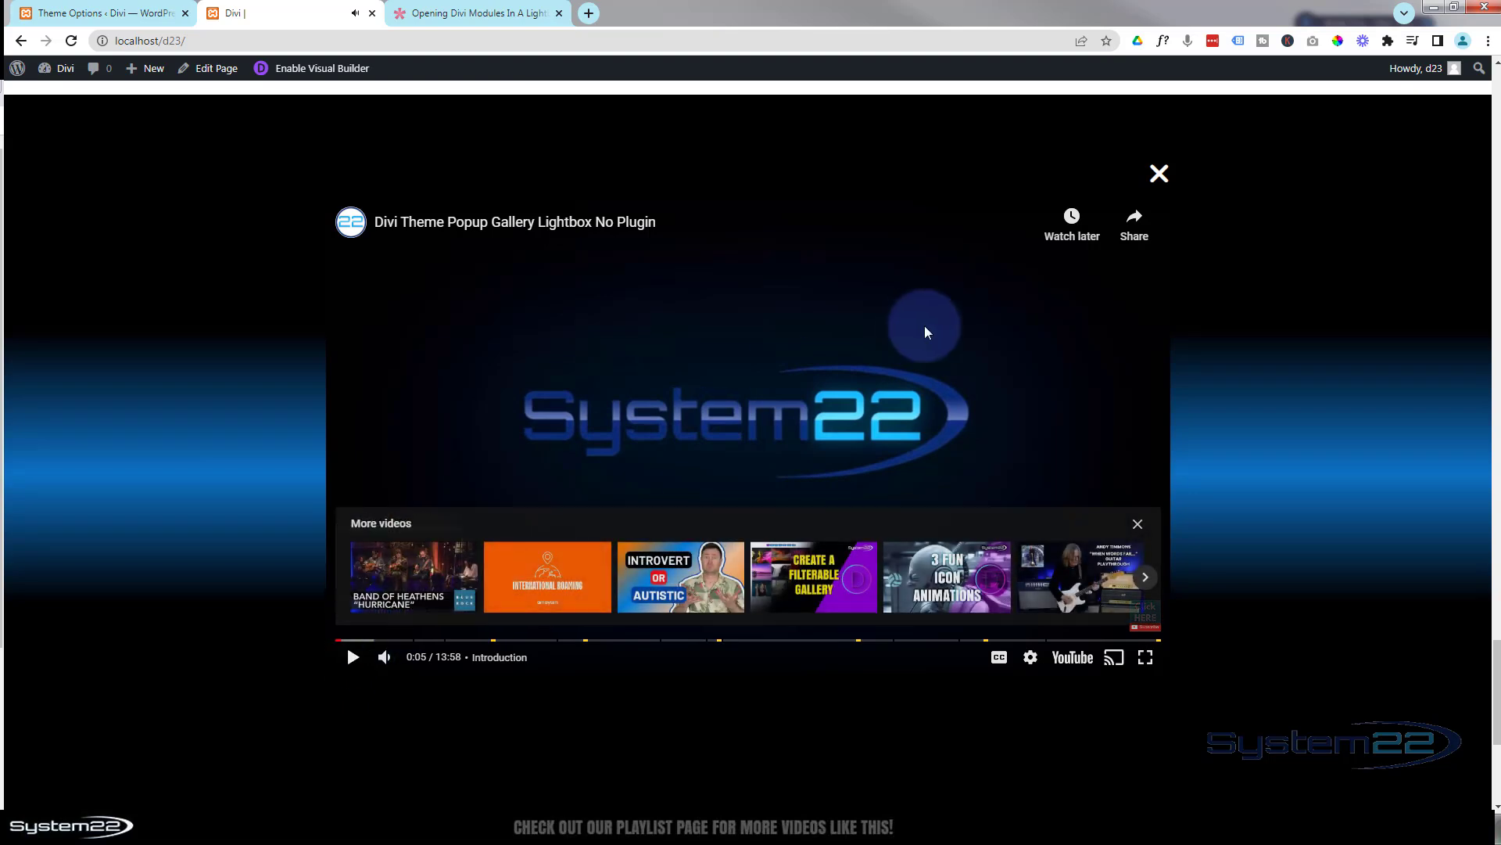
pyautogui.click(1160, 175)
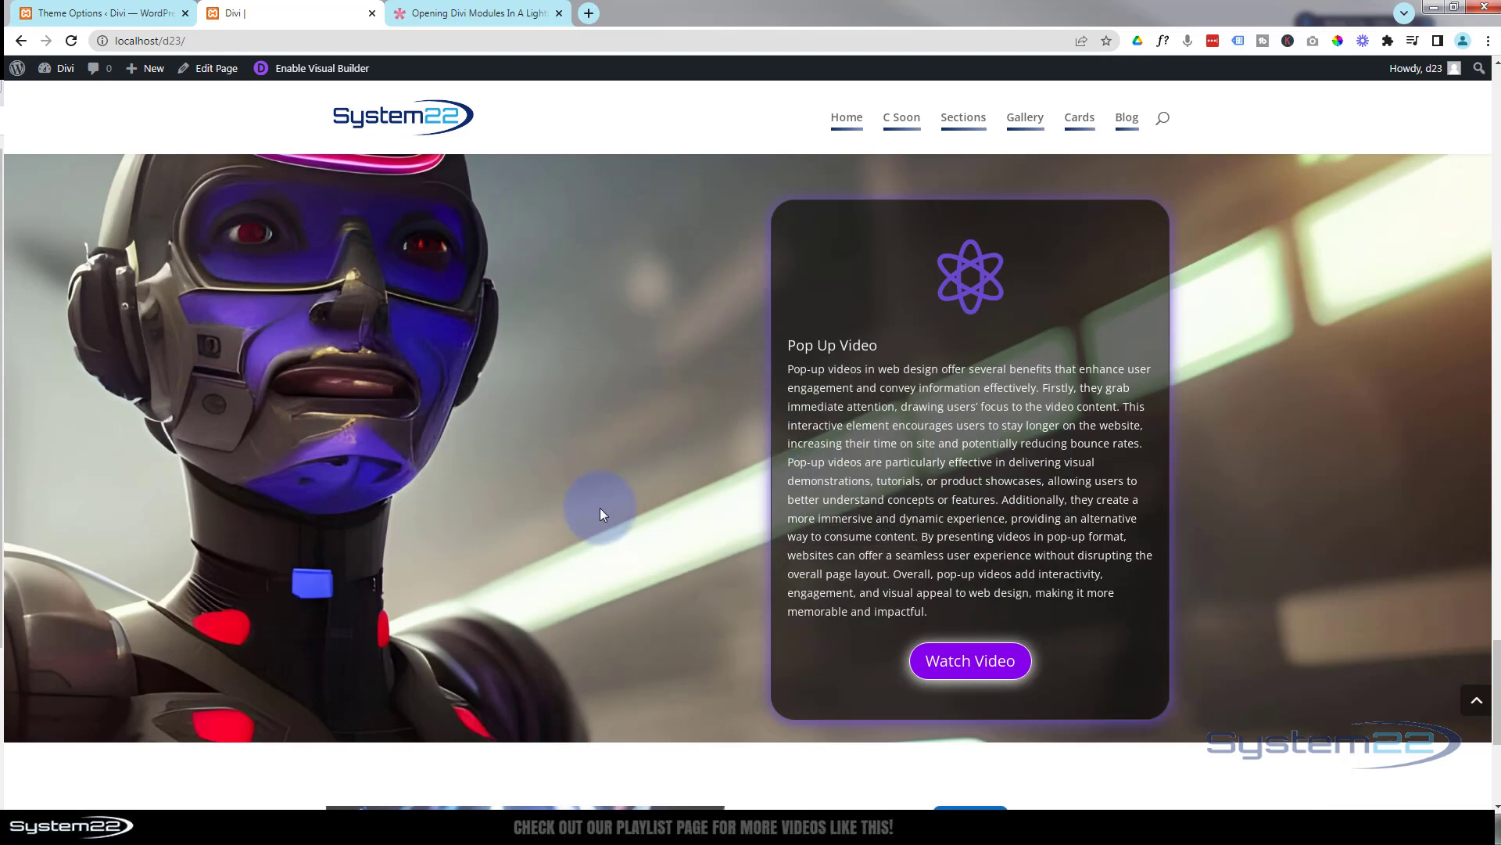
pyautogui.click(970, 661)
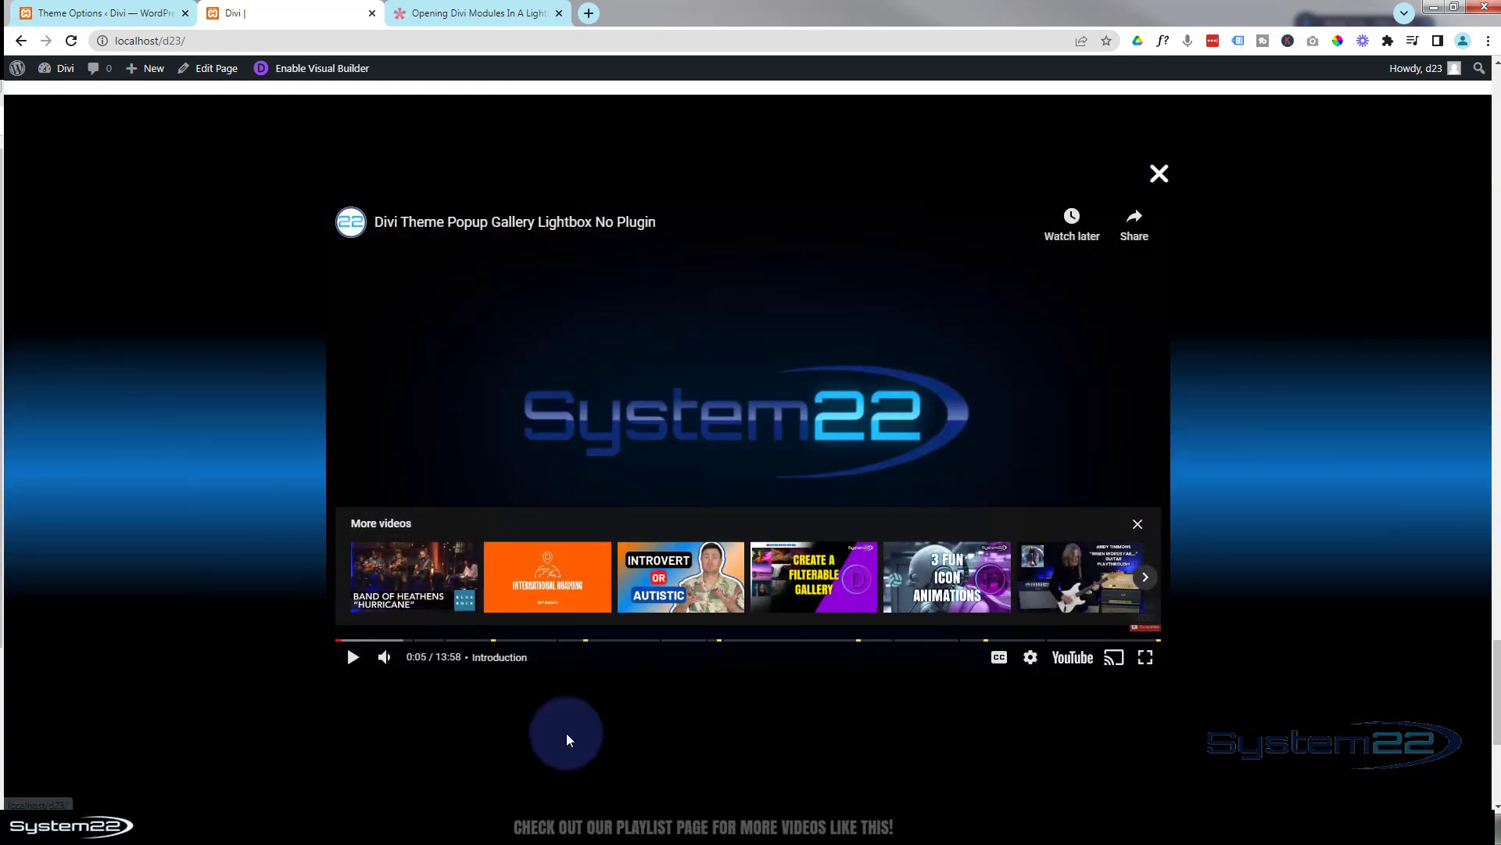
pyautogui.click(1158, 174)
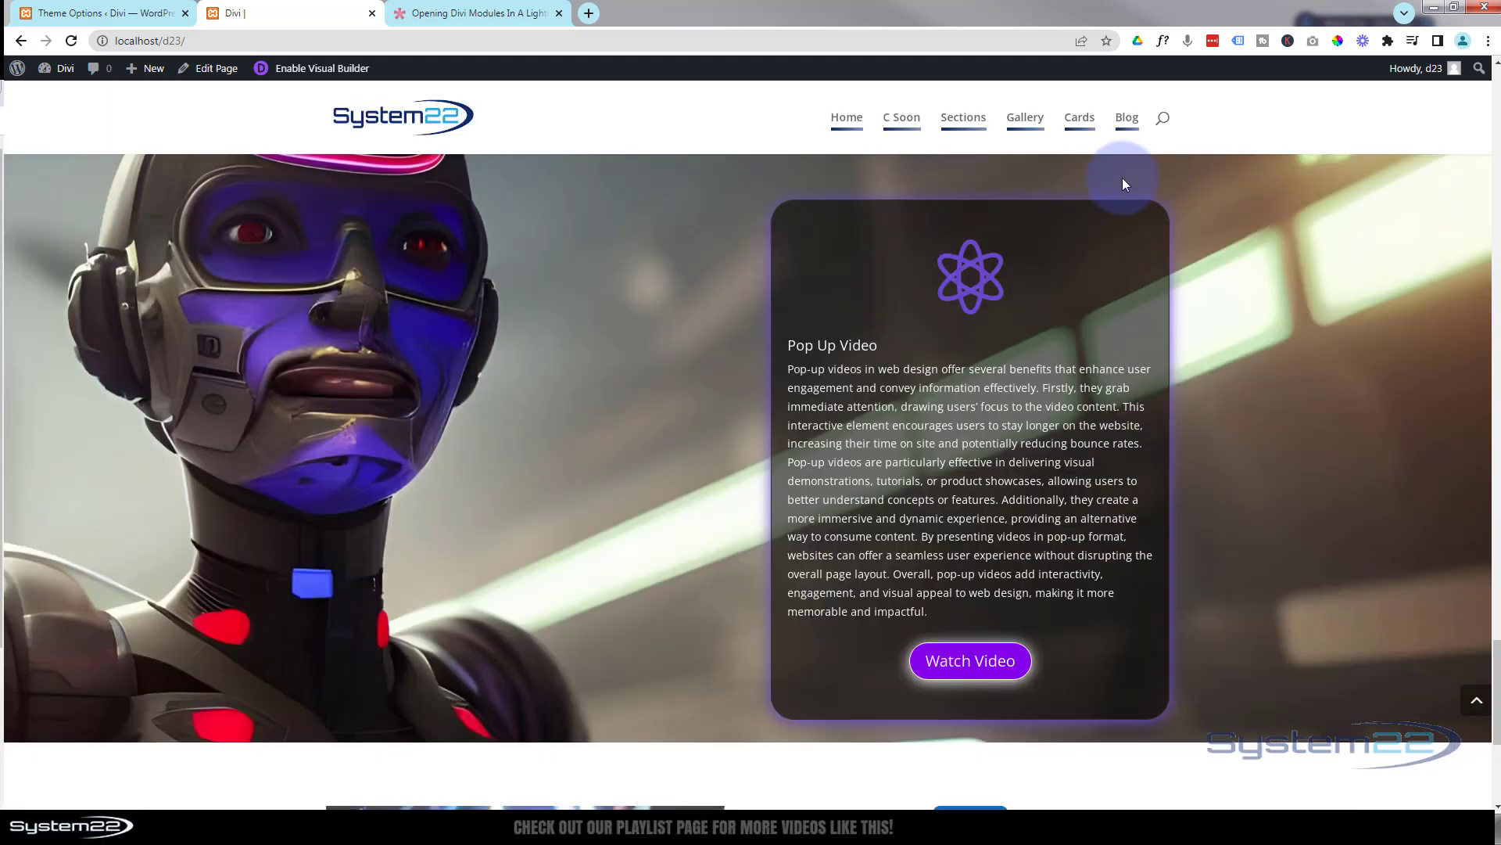
pyautogui.click(452, 13)
pyautogui.scroll(-1, 433, 394)
pyautogui.scroll(-8, 433, 395)
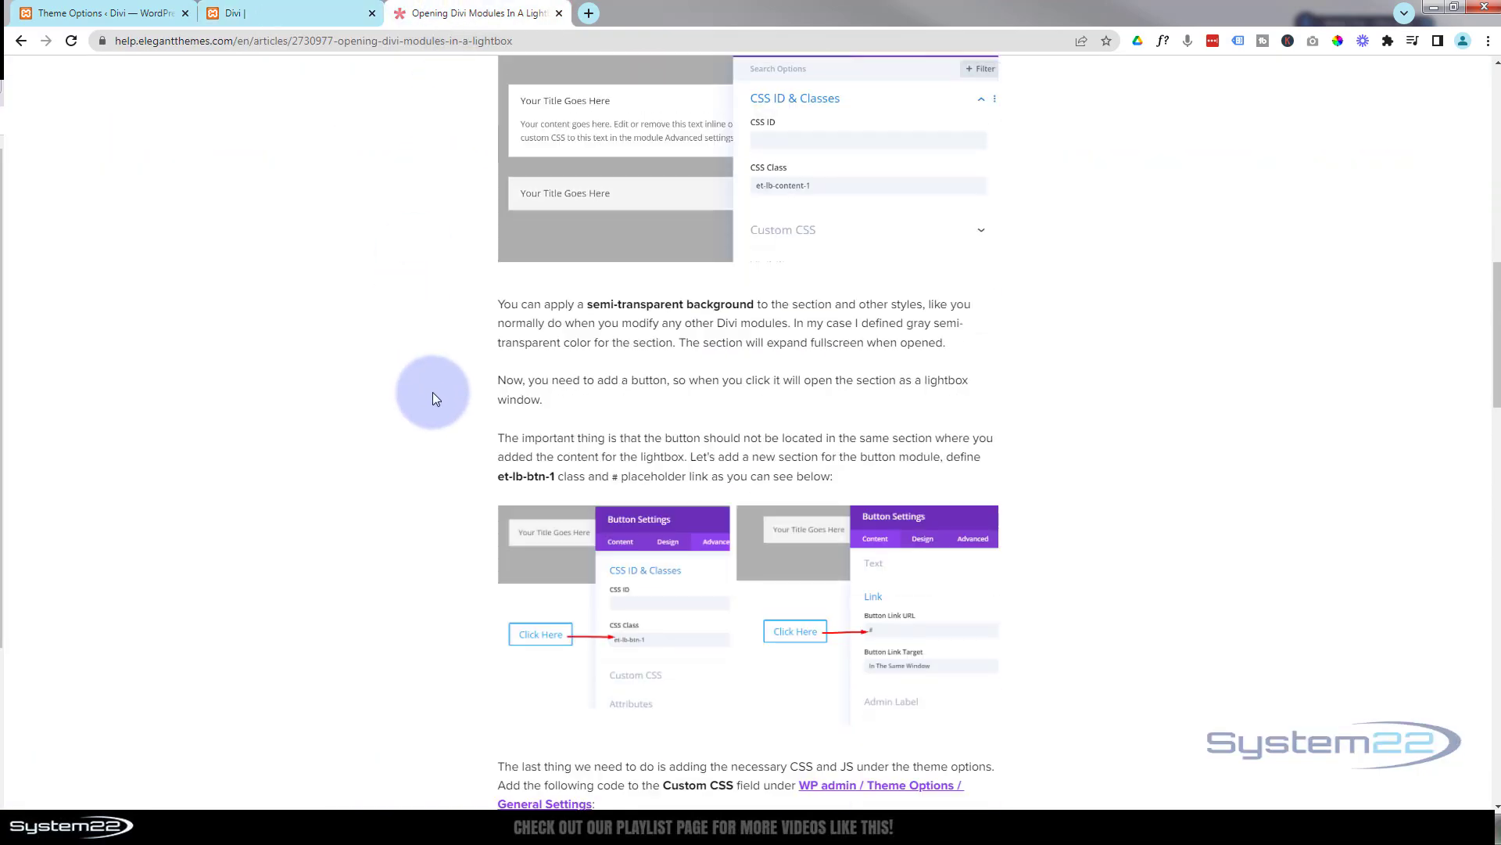
pyautogui.click(190, 41)
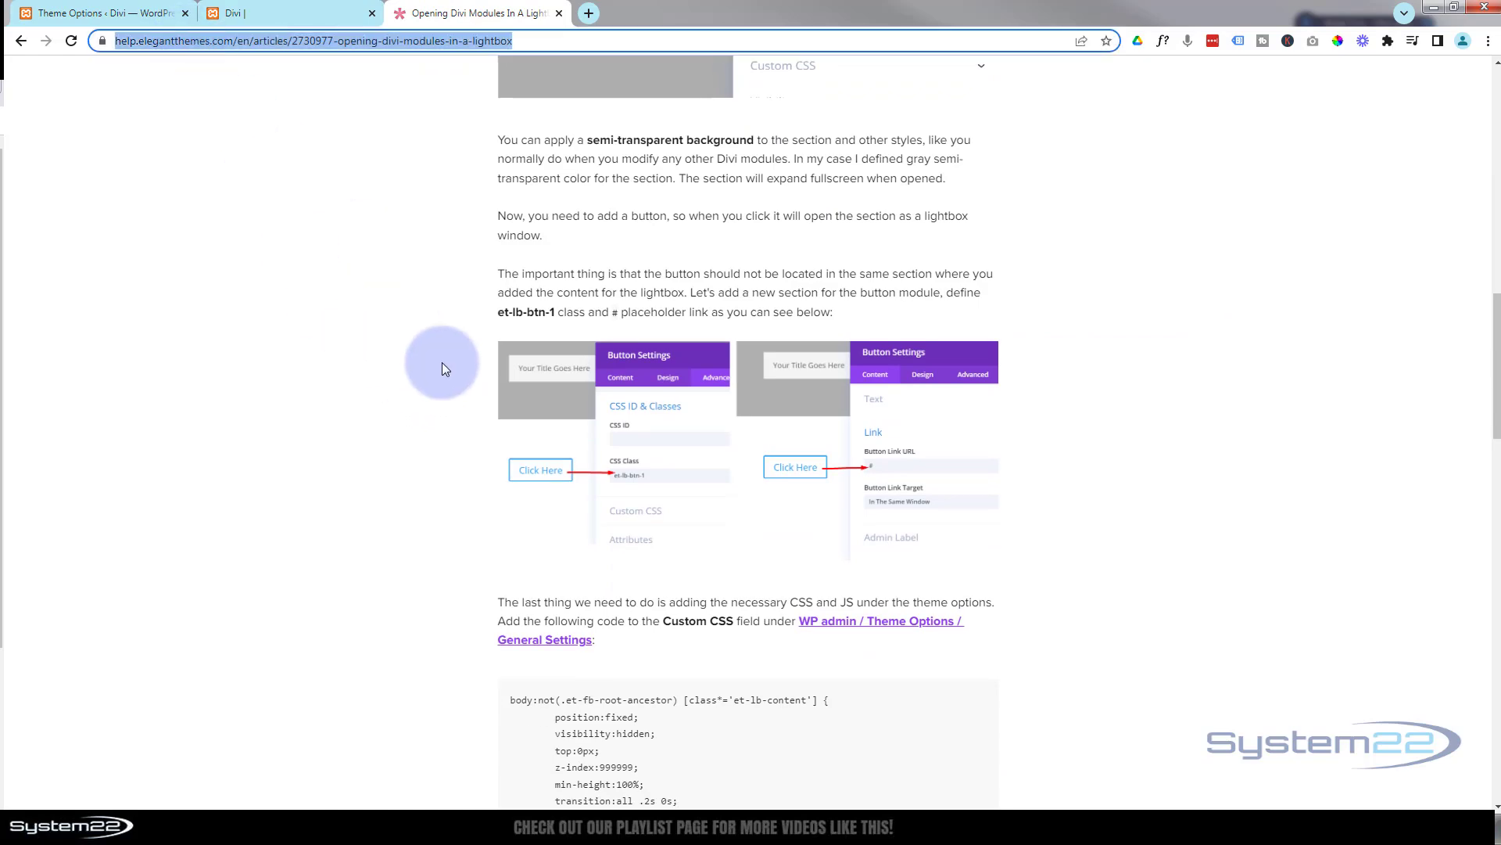
pyautogui.scroll(-5, 442, 363)
pyautogui.scroll(-10, 532, 401)
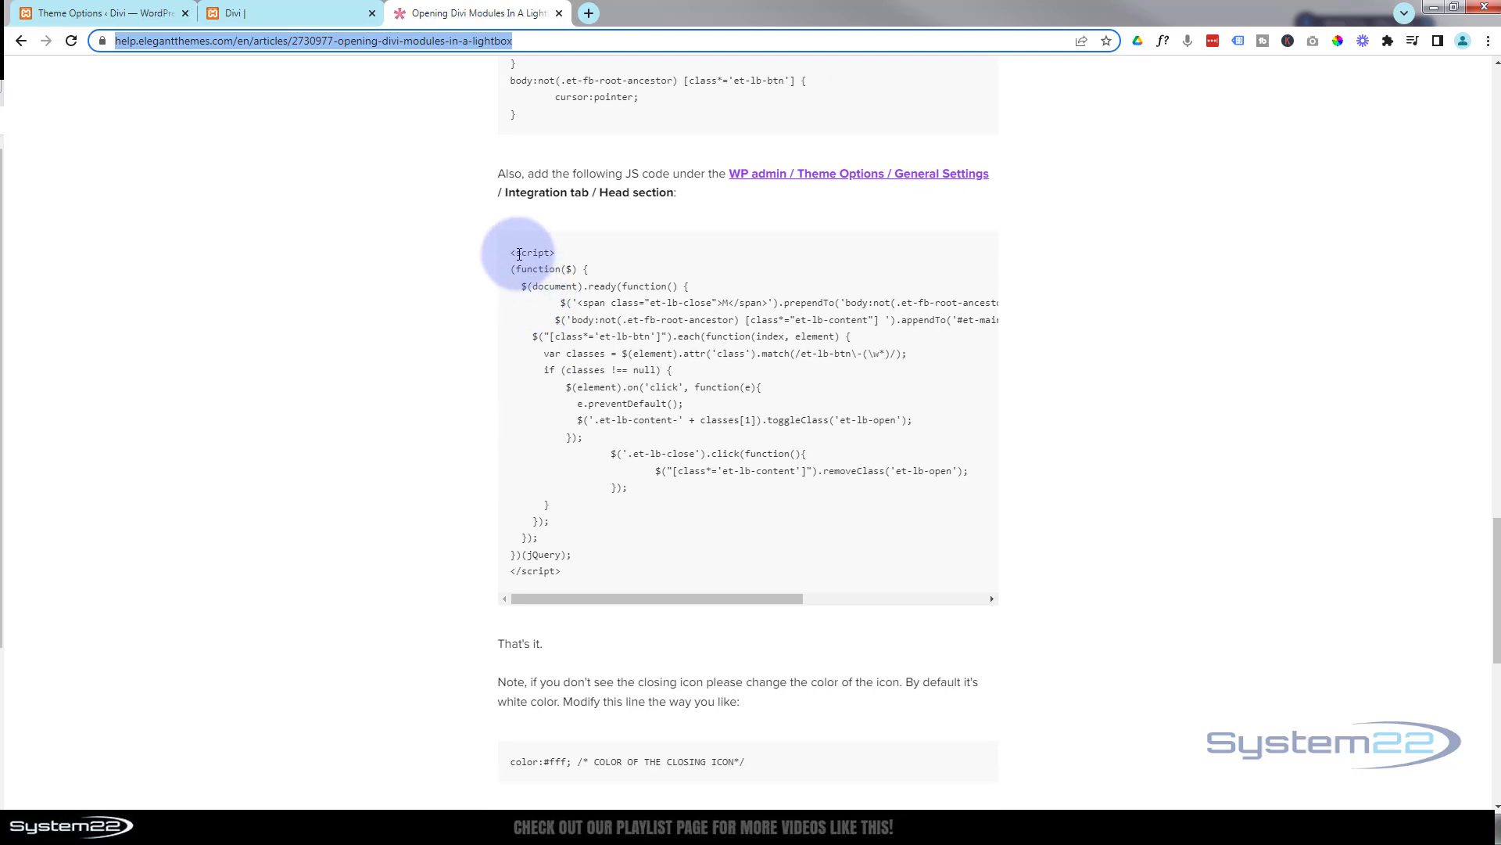
pyautogui.moveTo(510, 250); pyautogui.dragTo(635, 575)
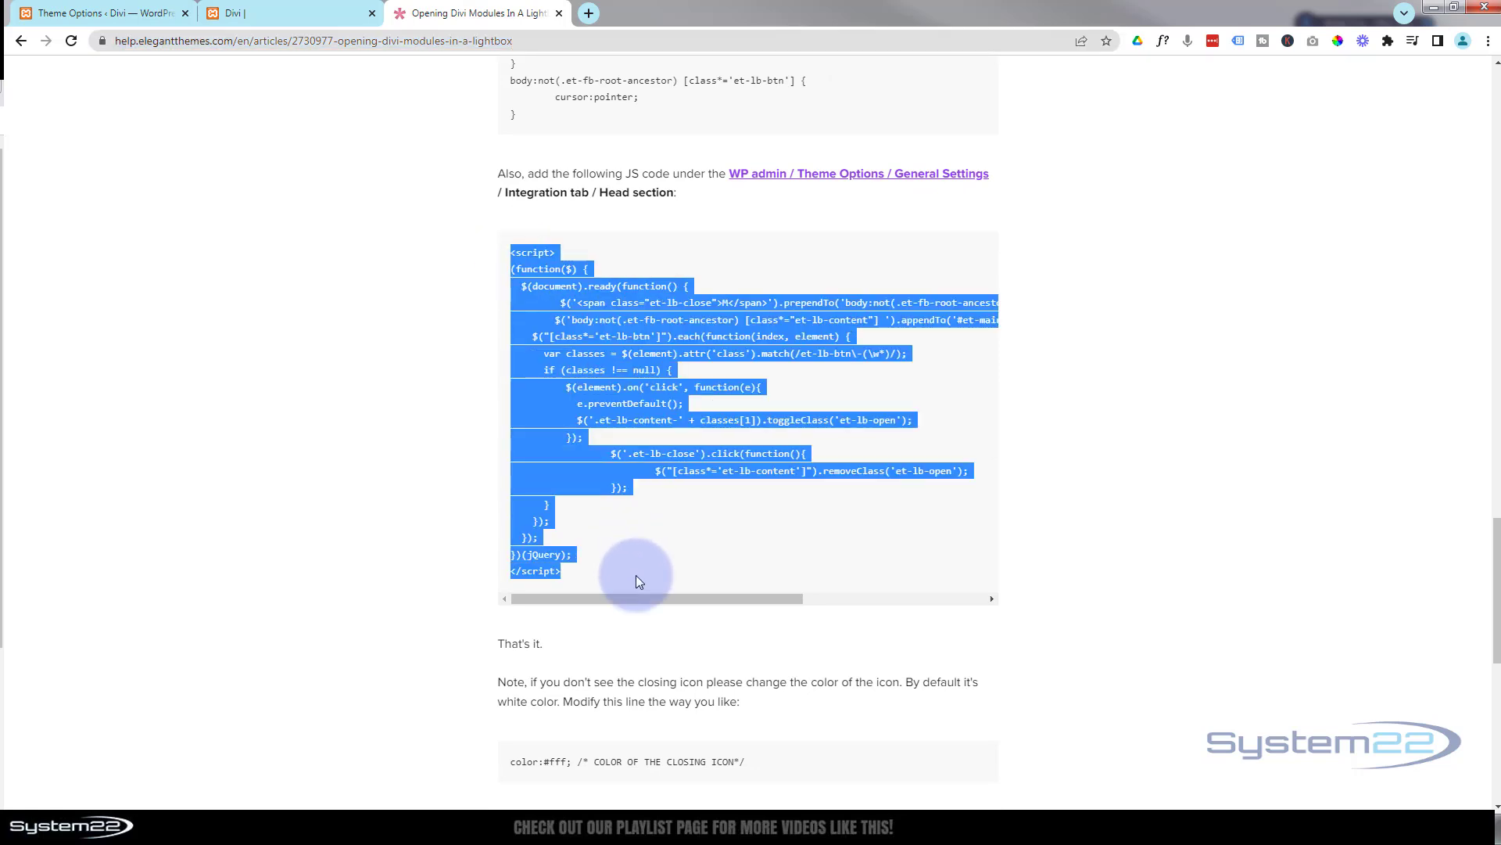
pyautogui.click(573, 575)
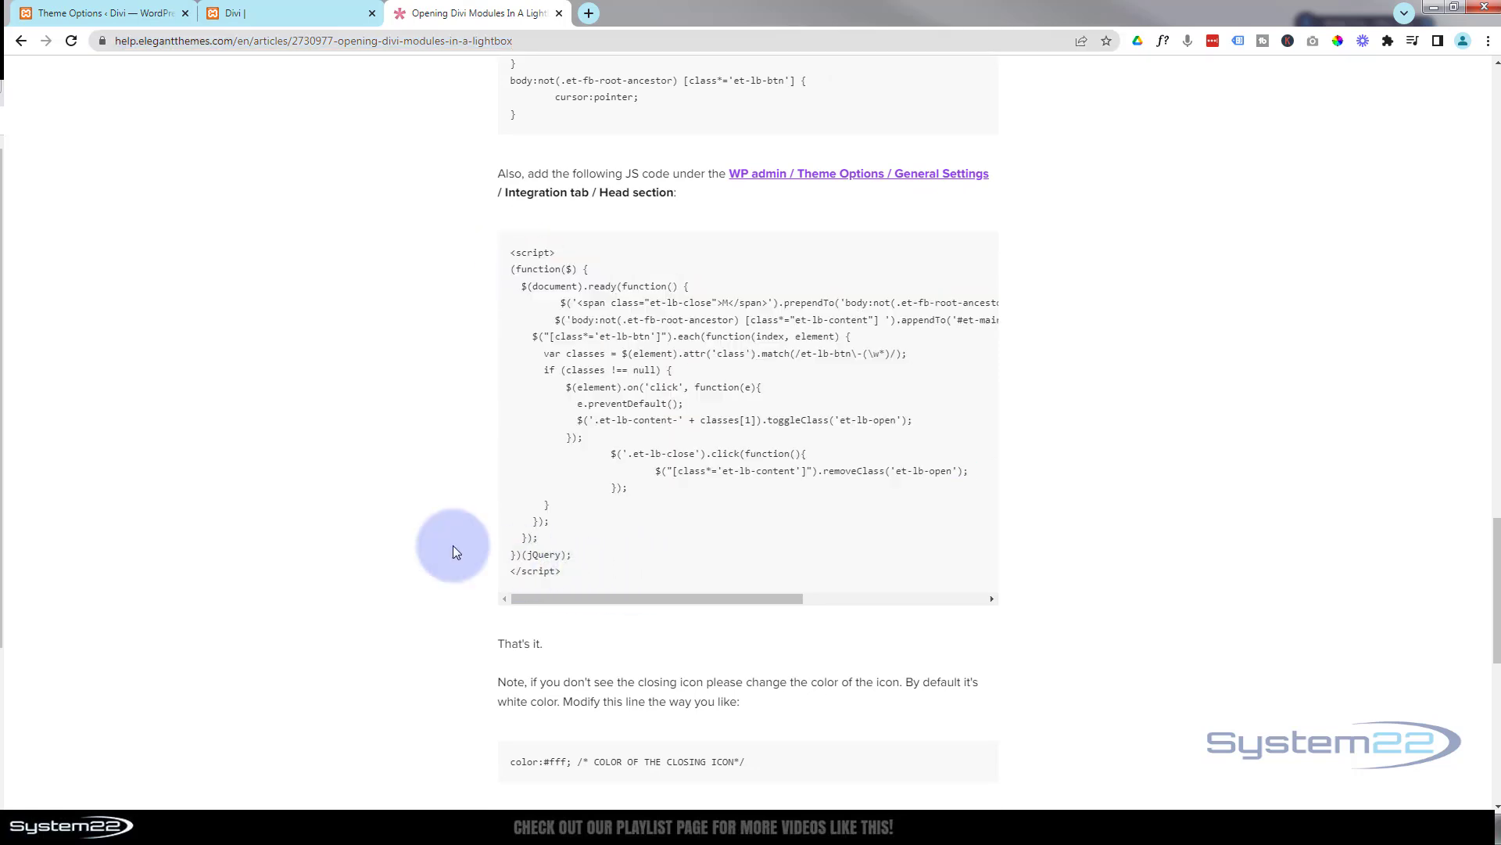
pyautogui.click(270, 12)
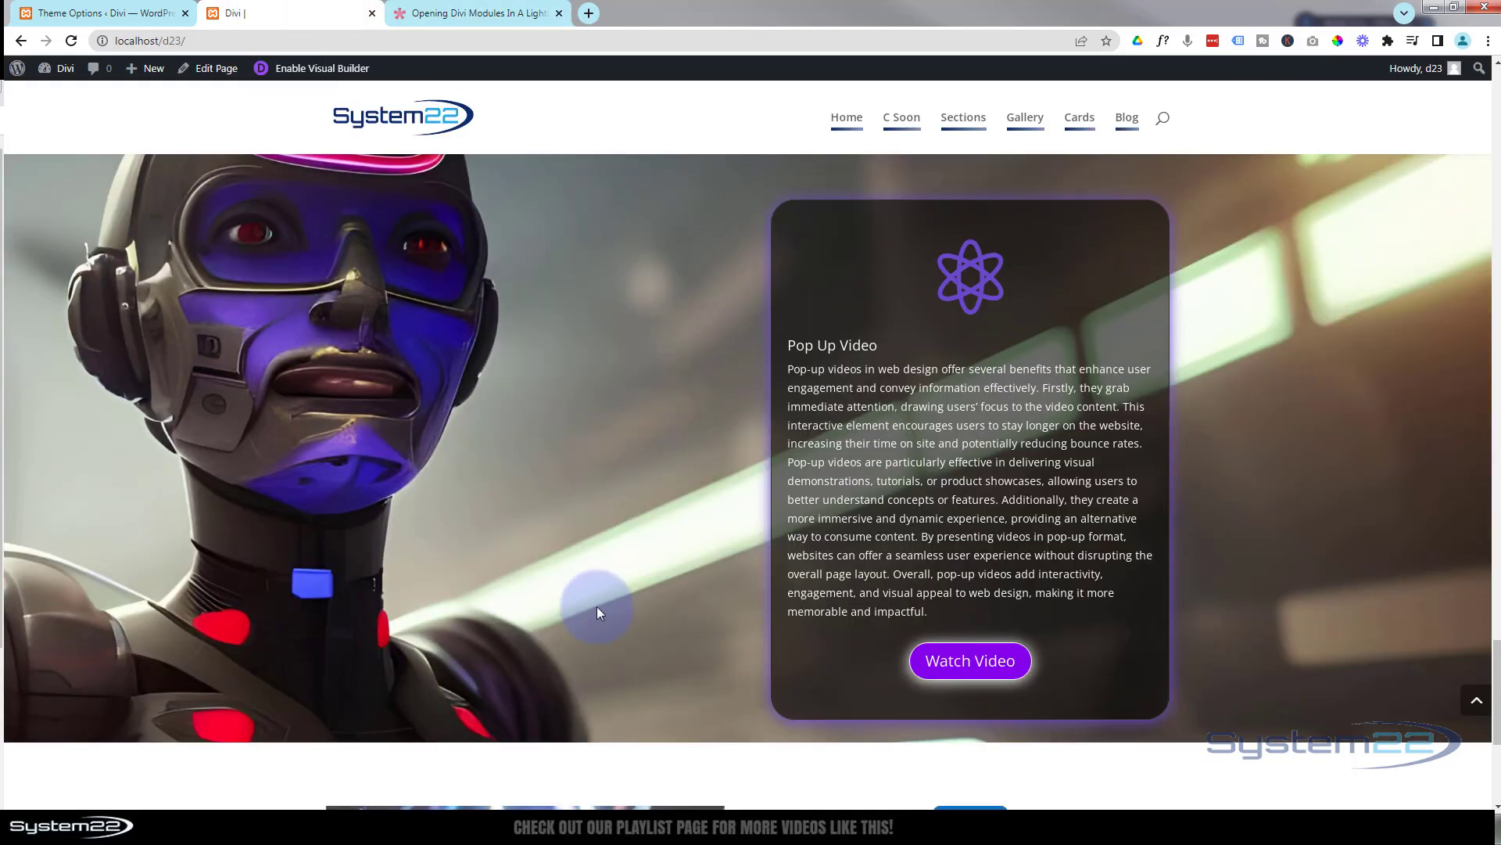
pyautogui.click(970, 665)
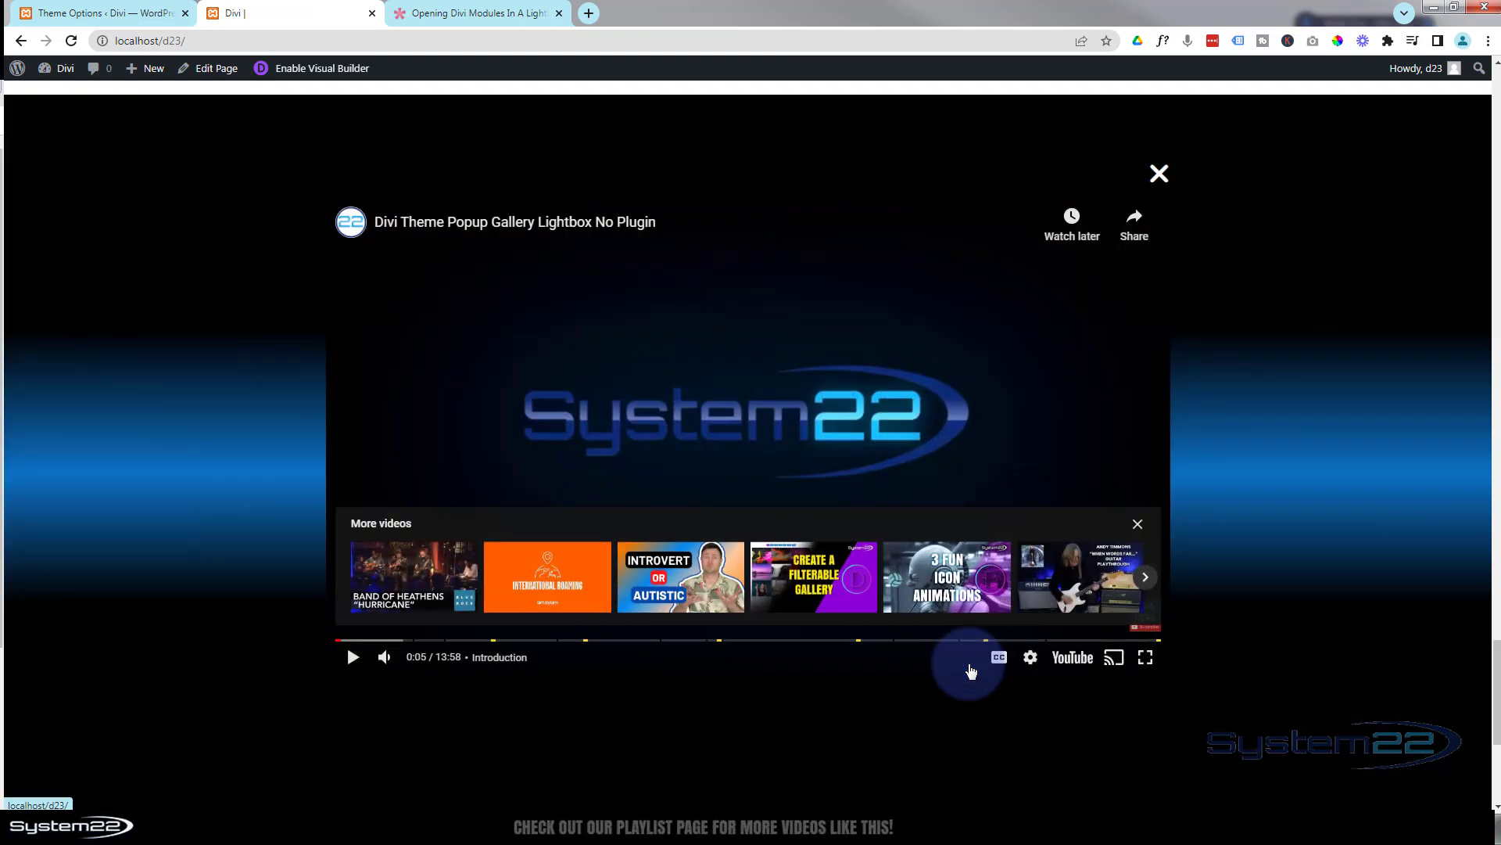
pyautogui.click(1160, 180)
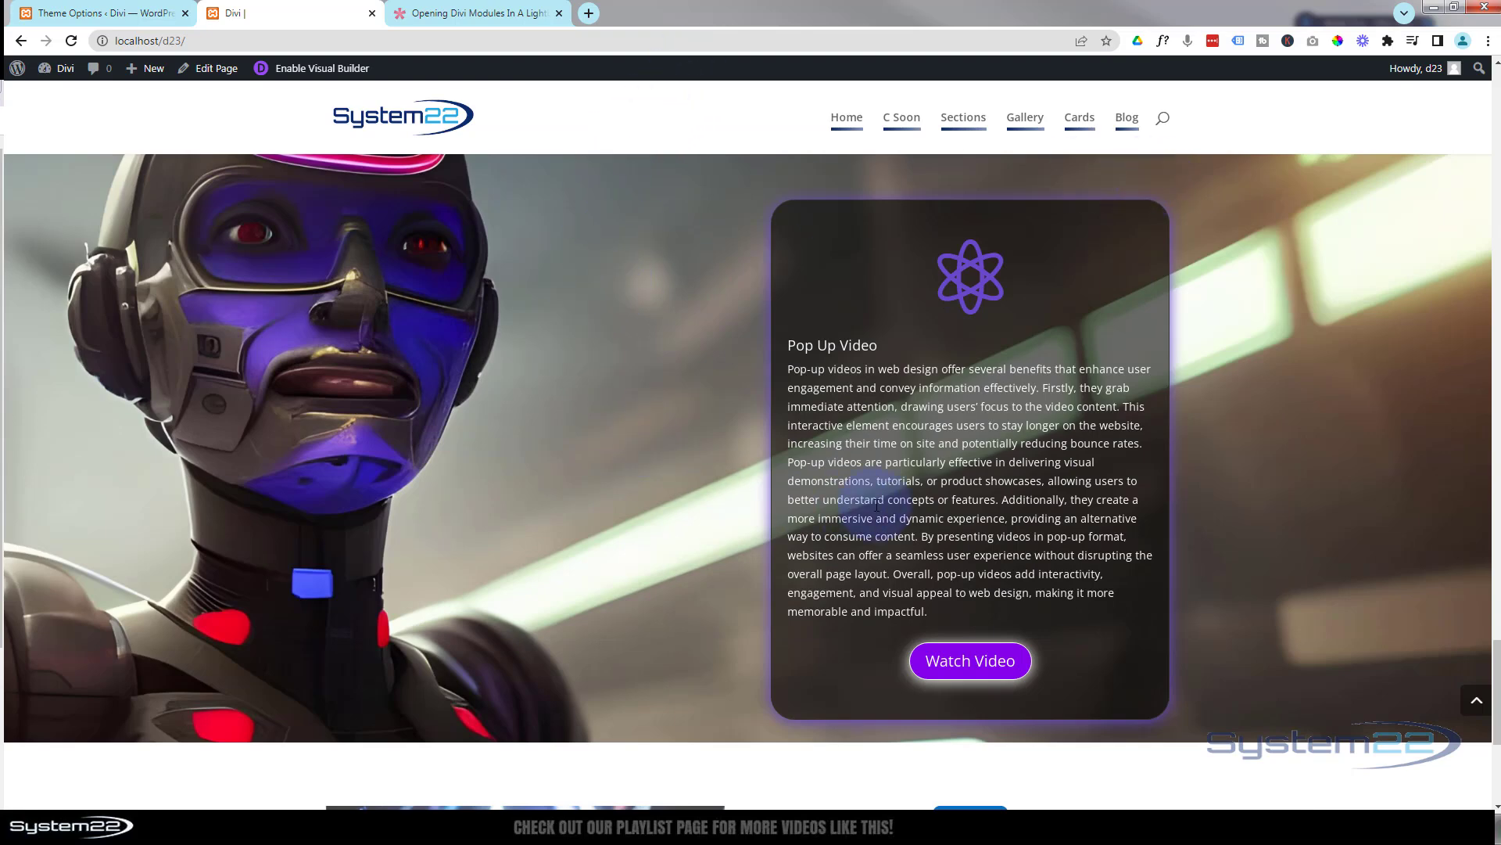
pyautogui.click(947, 660)
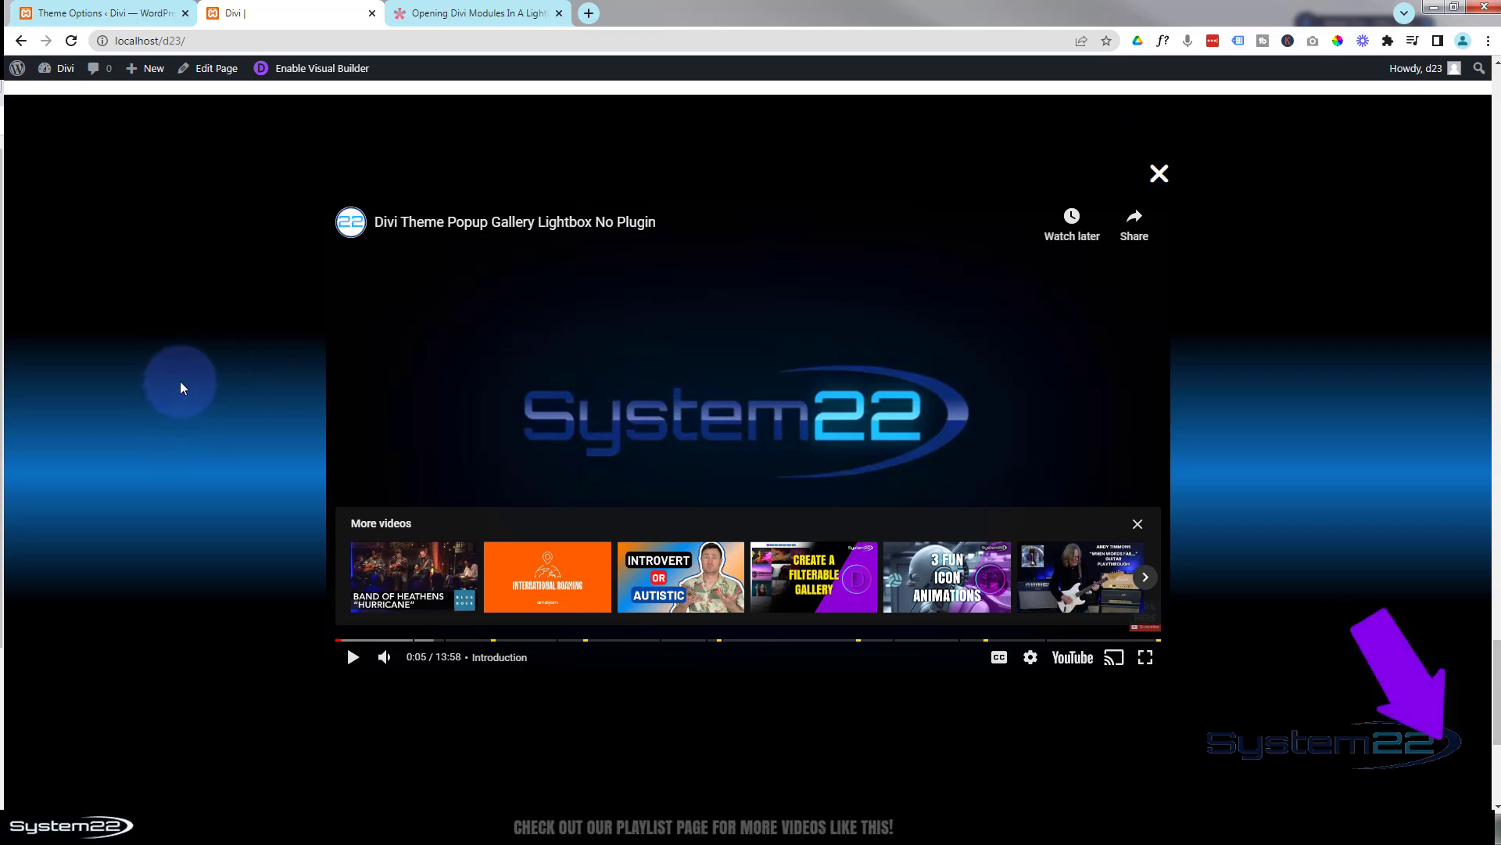
pyautogui.click(1163, 173)
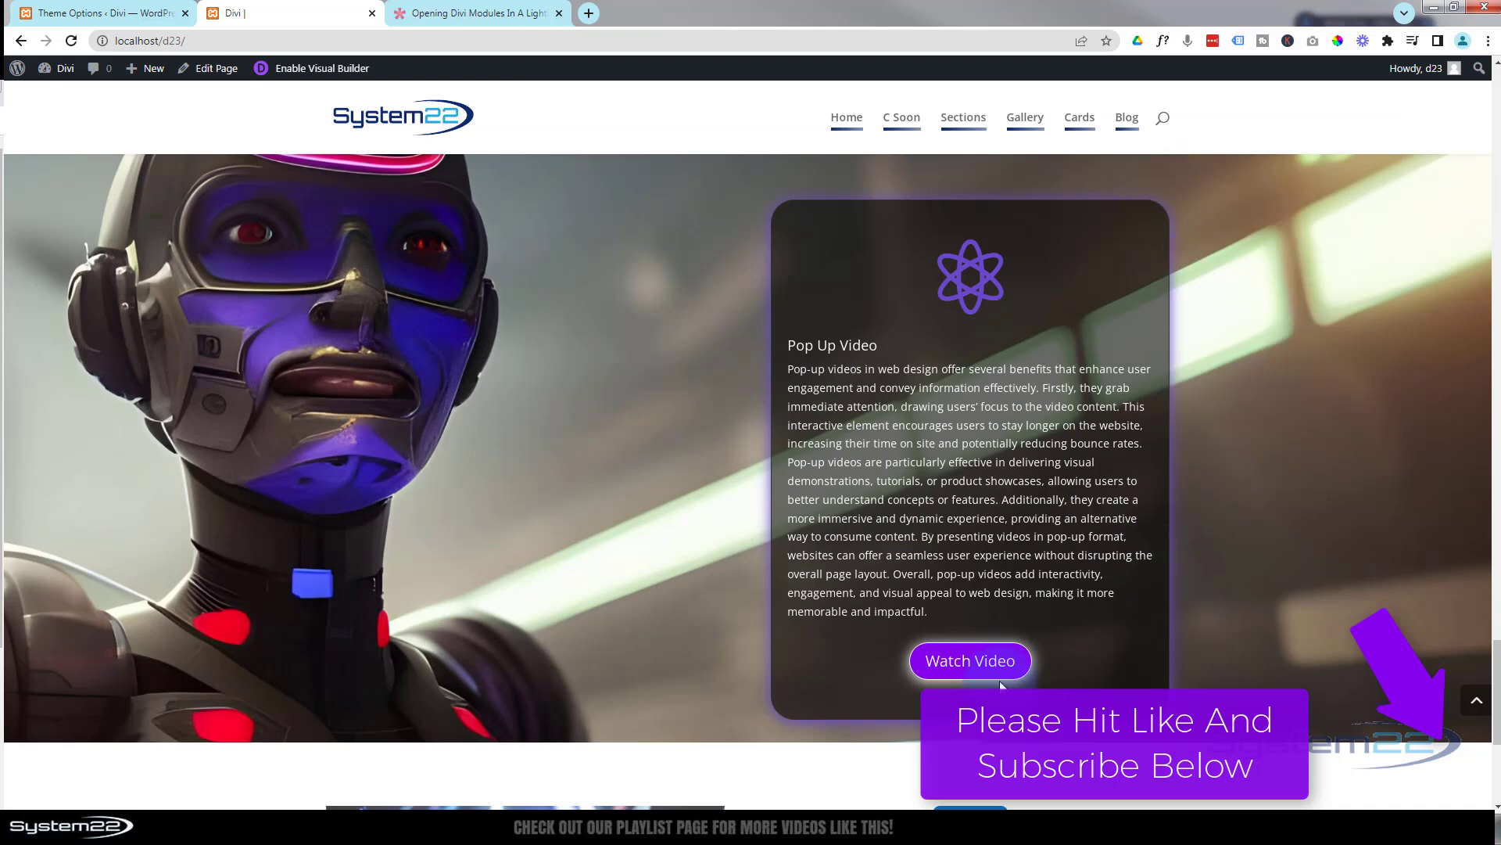
pyautogui.click(973, 660)
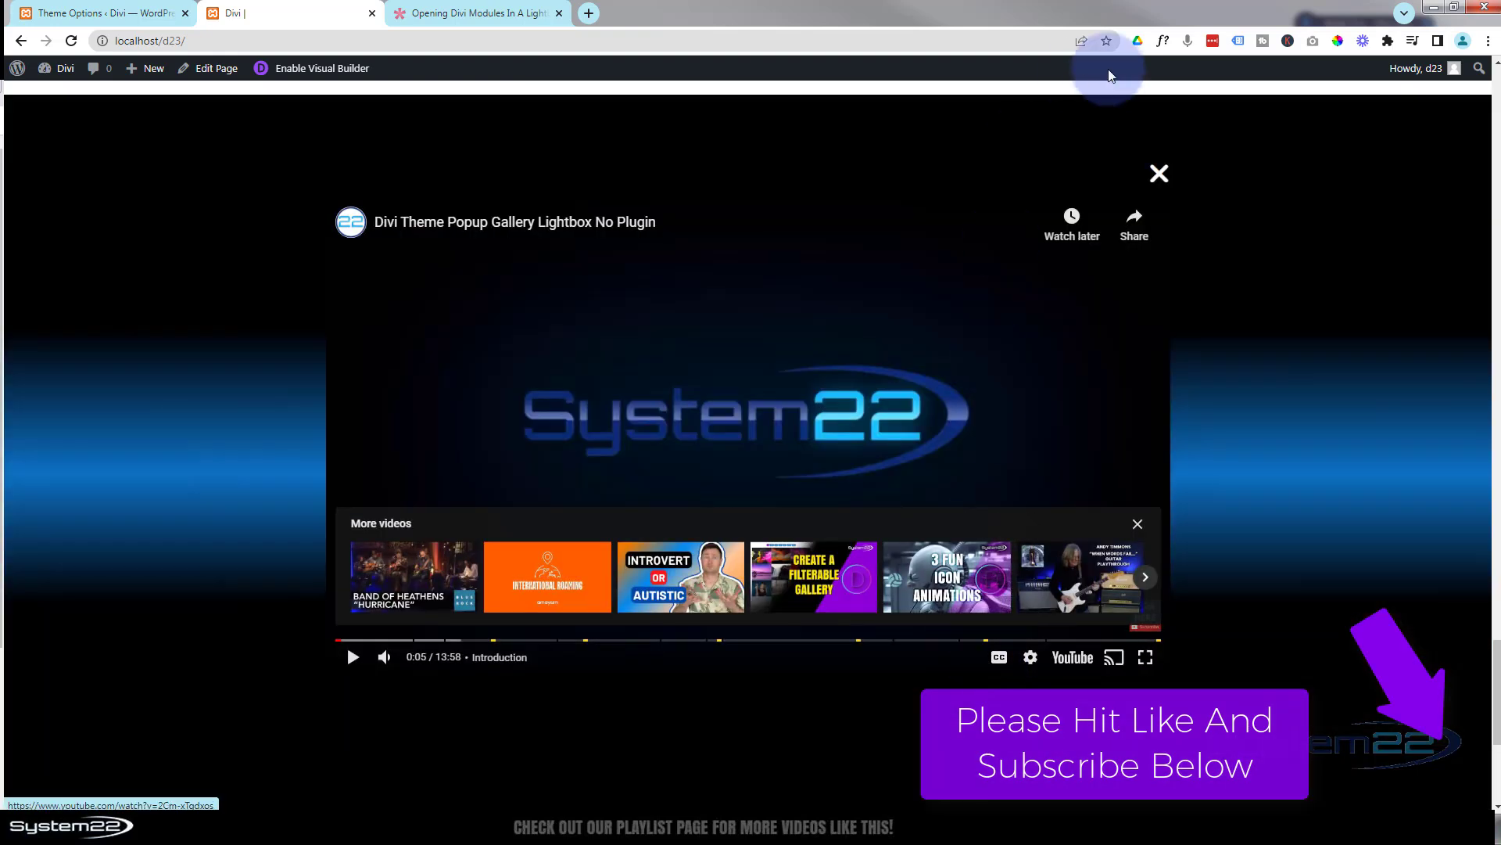
pyautogui.click(1161, 175)
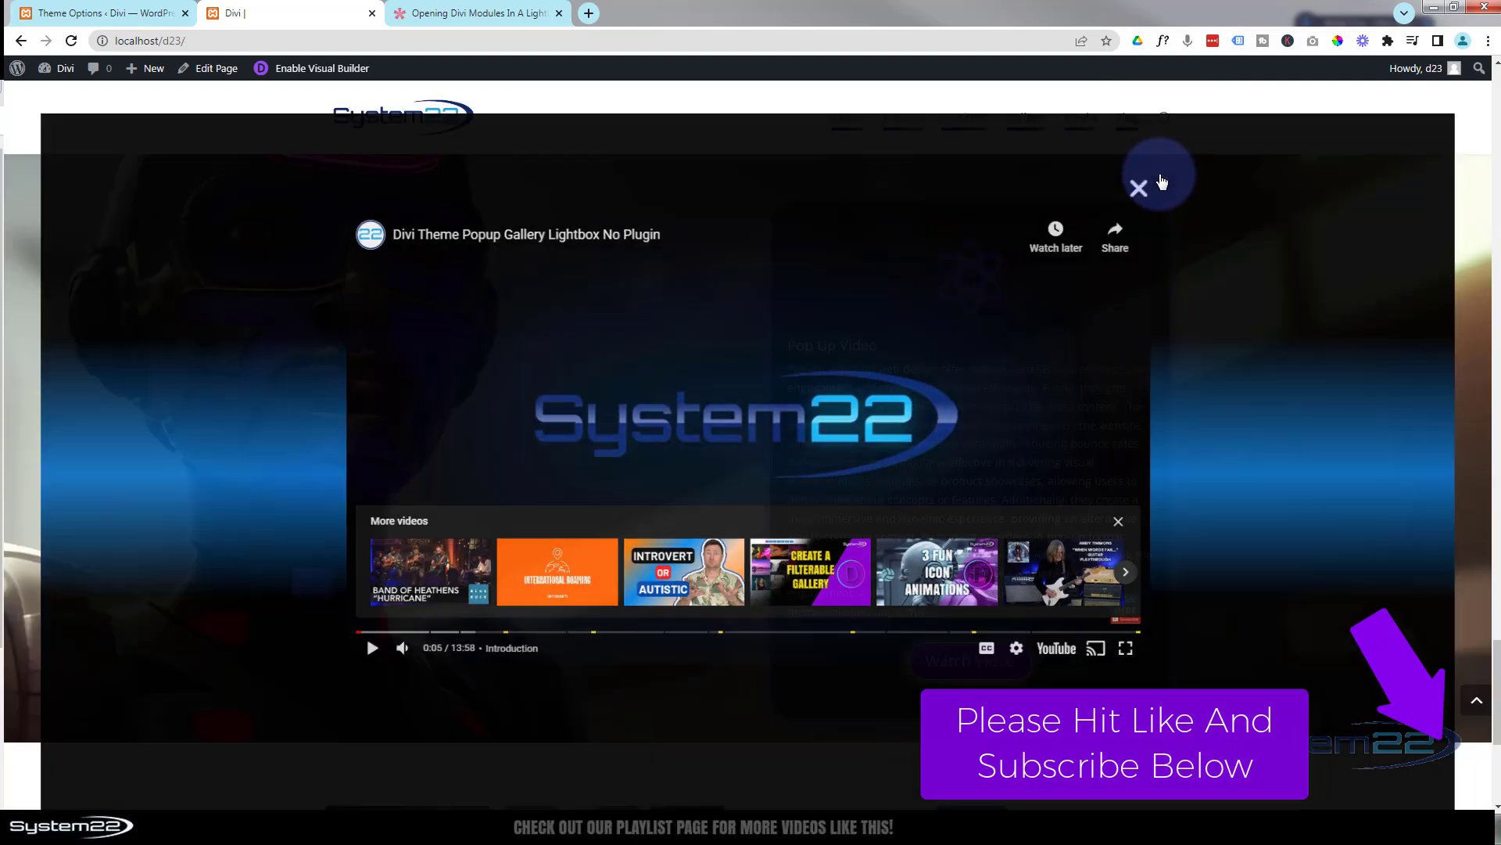